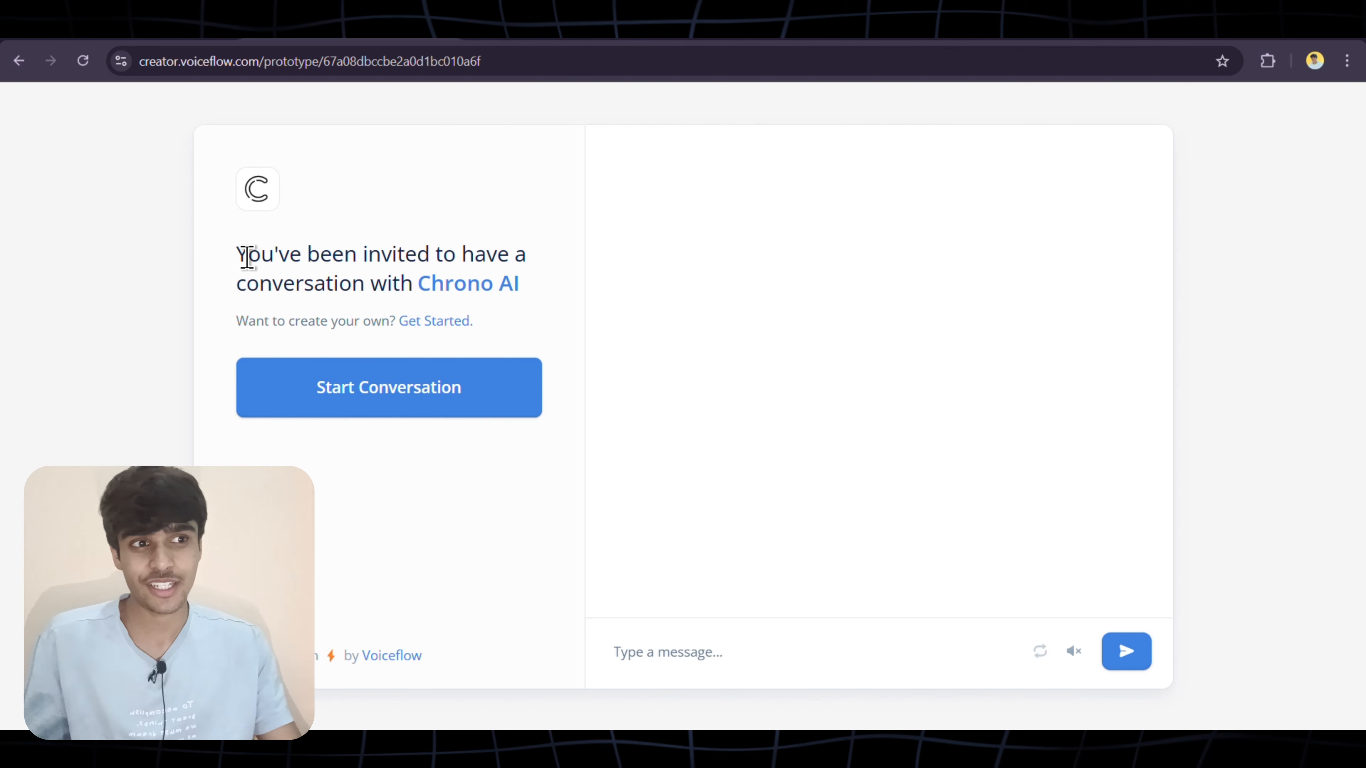
Highlight the invitation headline on the Chrono AI prototype page
drag(247, 257, 329, 296)
Start the Chrono AI test chat to bring up Ada's greeting and four options
click(343, 412)
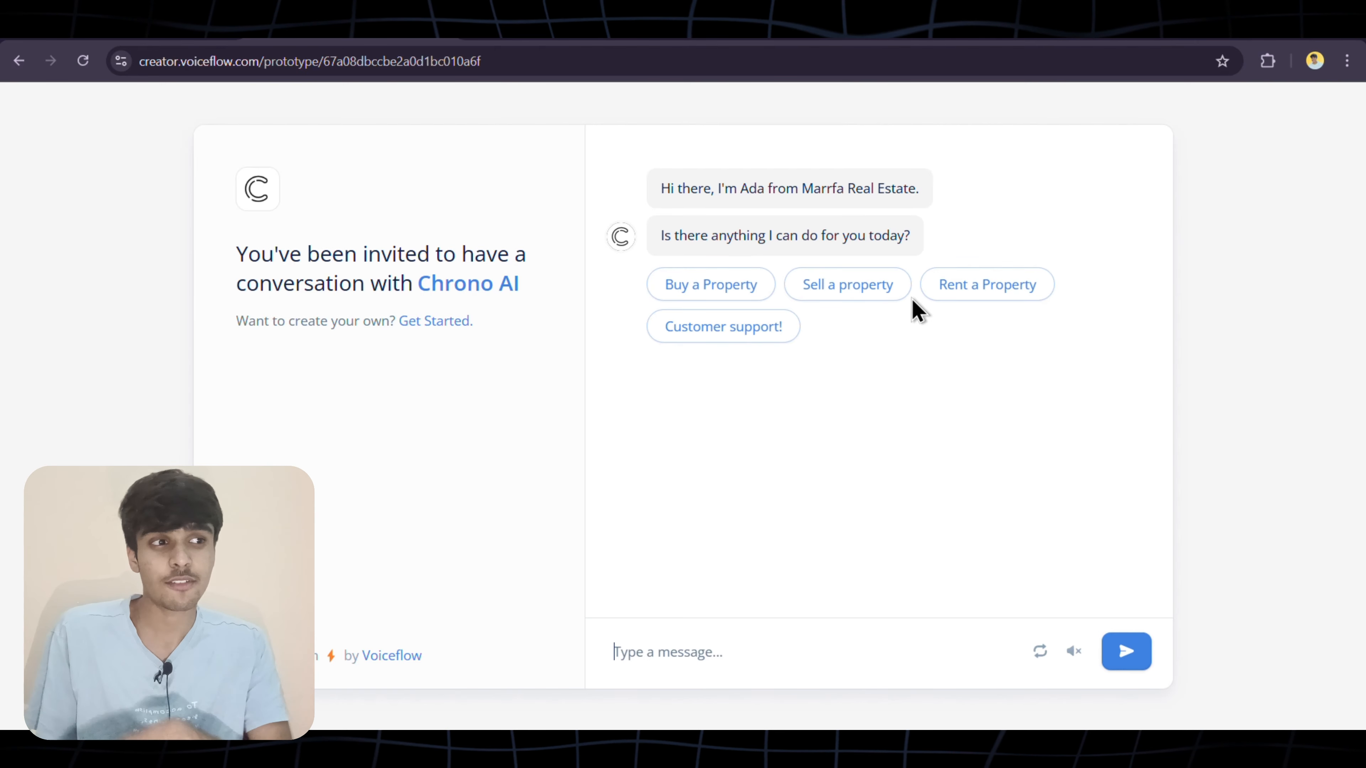
Choose Rent a Property, then reply with a full name, an email address, and 'No'
click(953, 309)
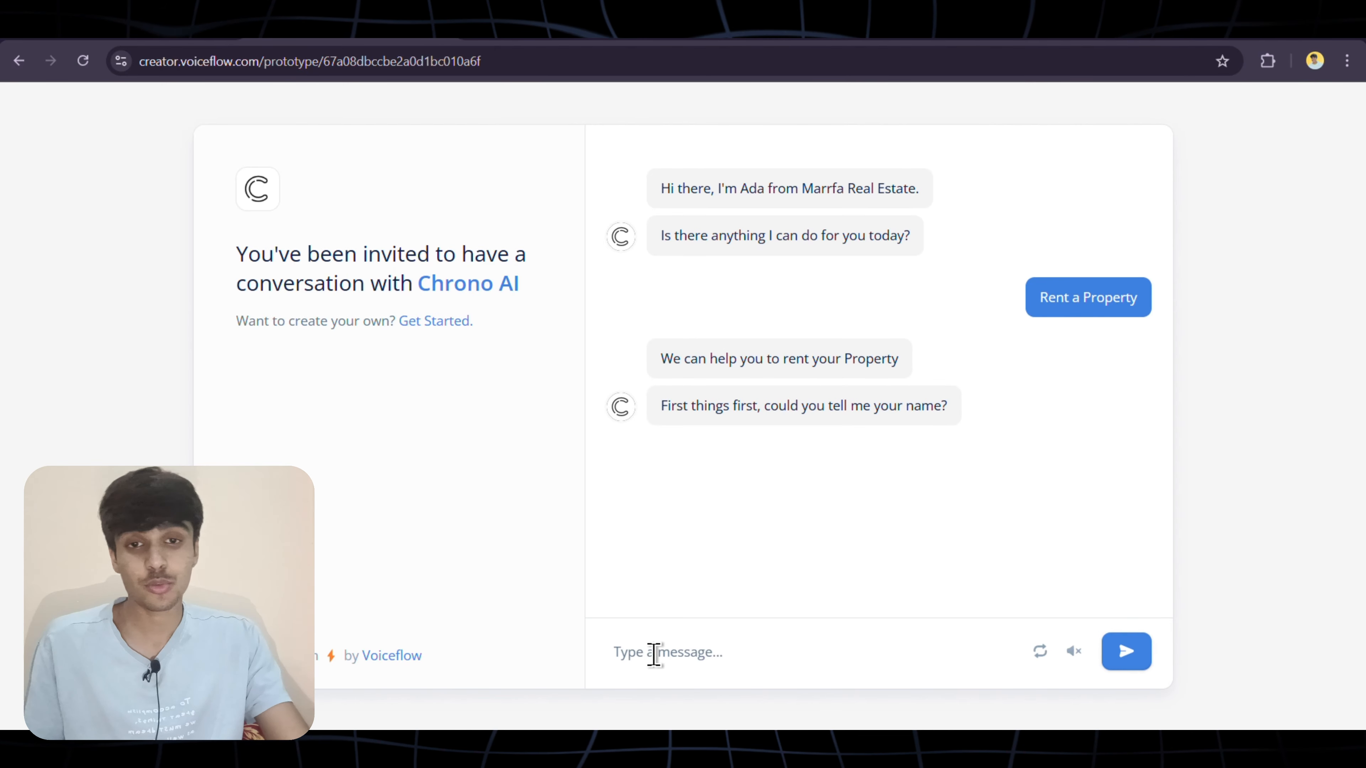
text(Mohit )
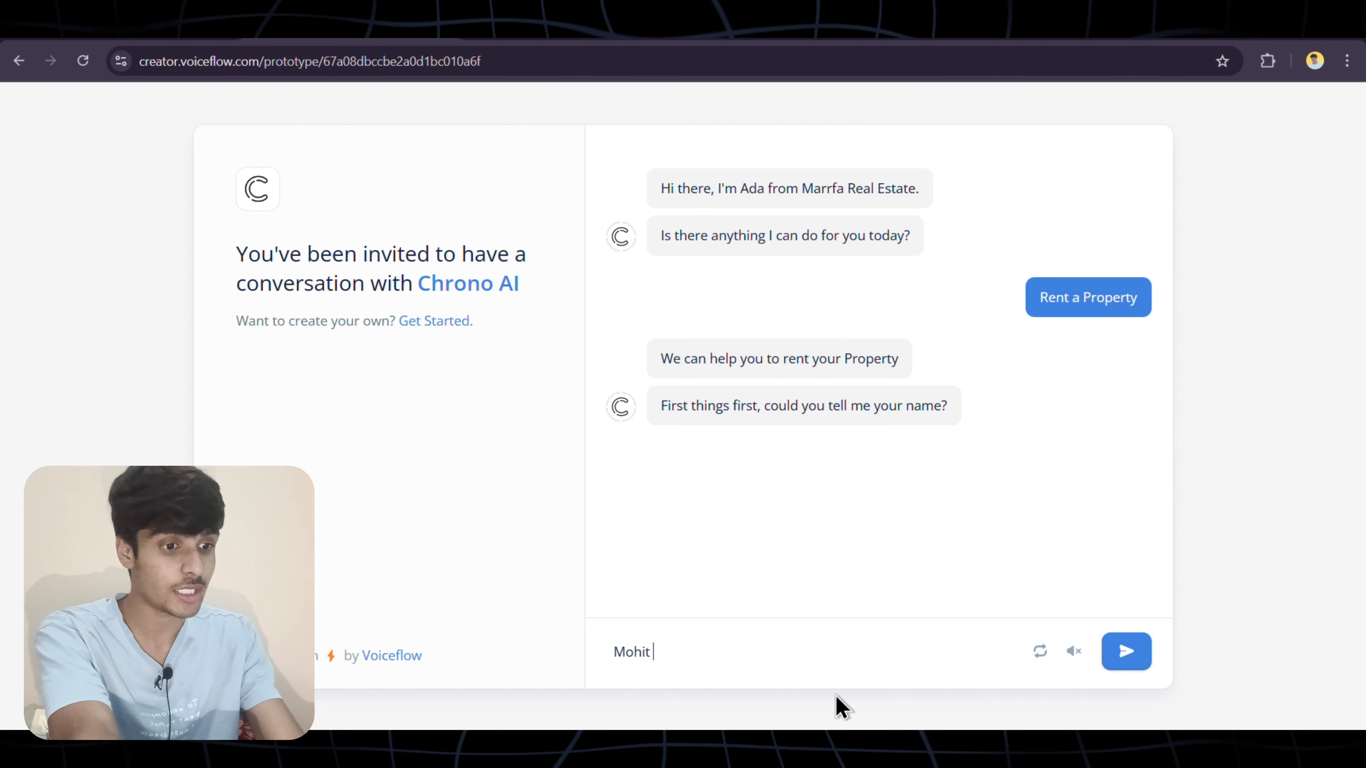
text(Ai Automation)
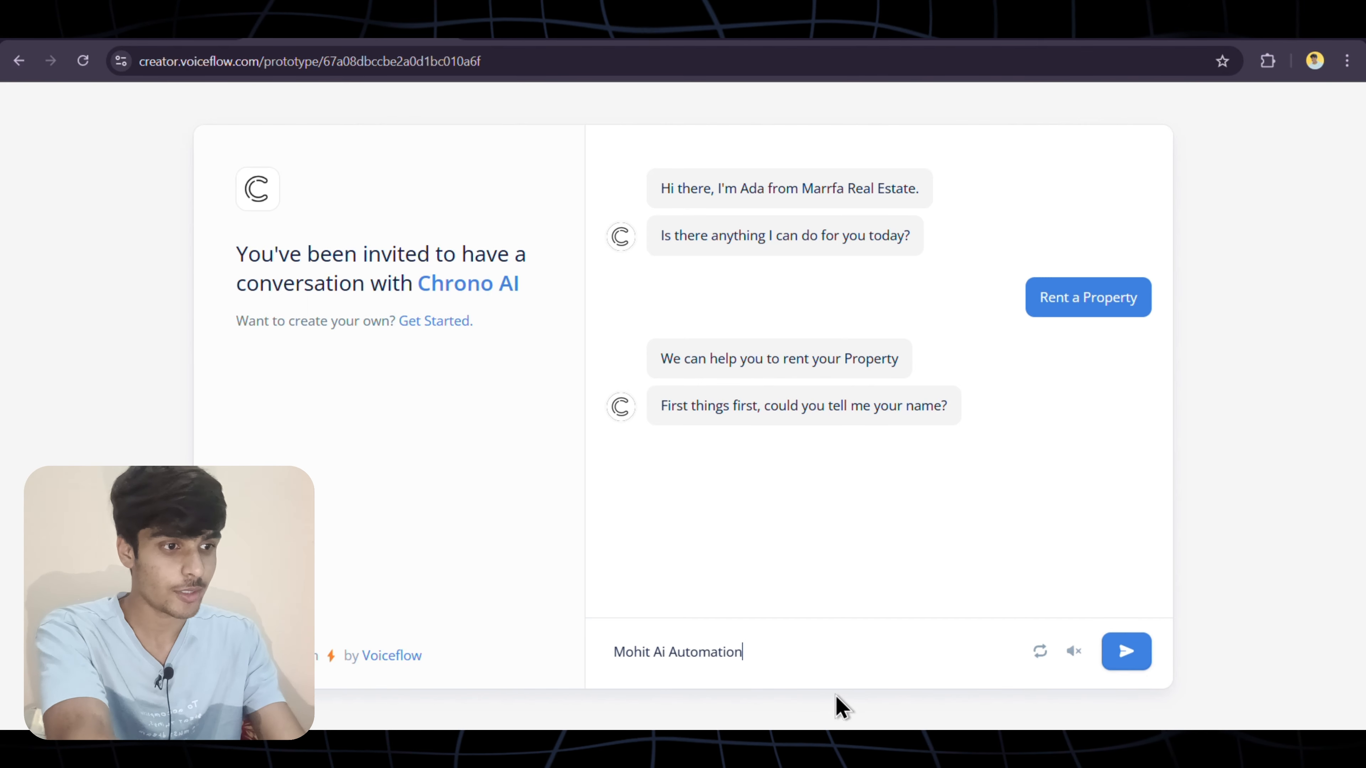
key(Return)
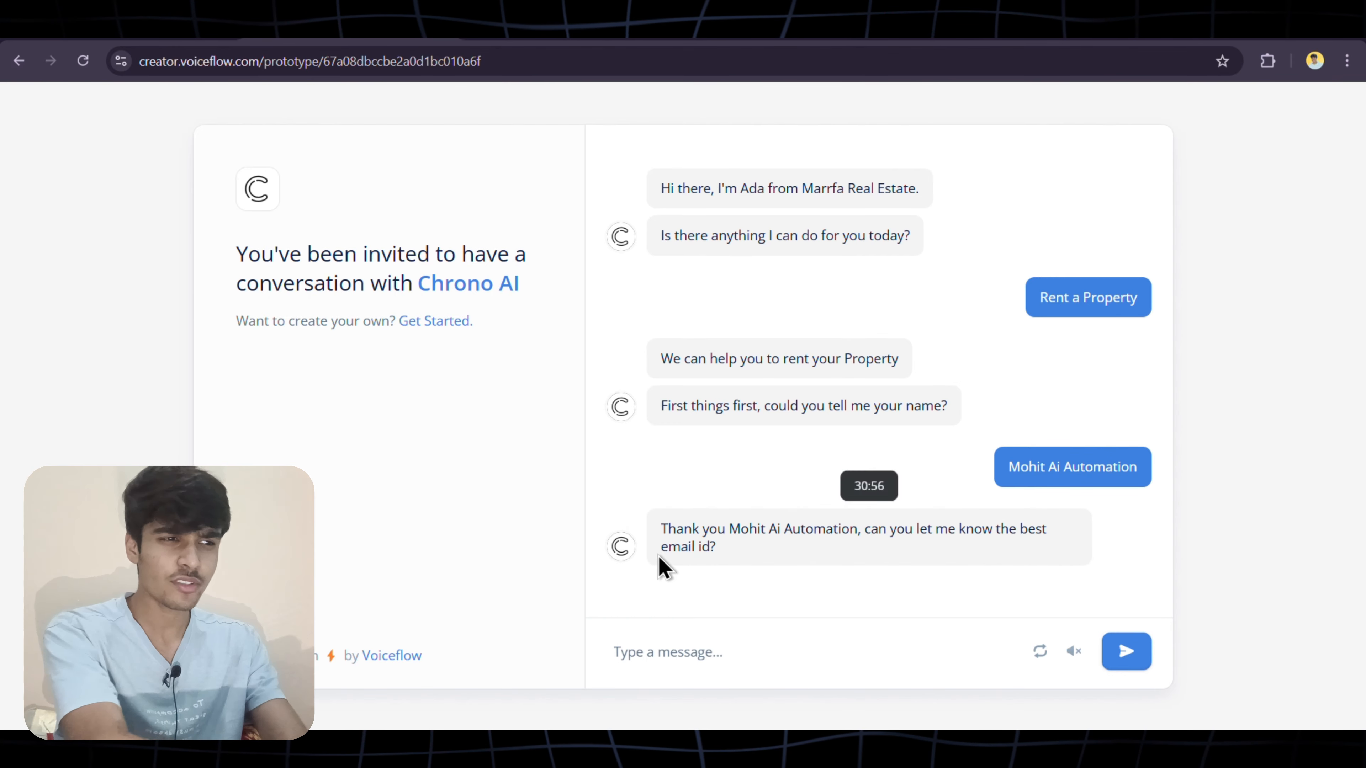
drag(659, 549, 703, 553)
click(670, 643)
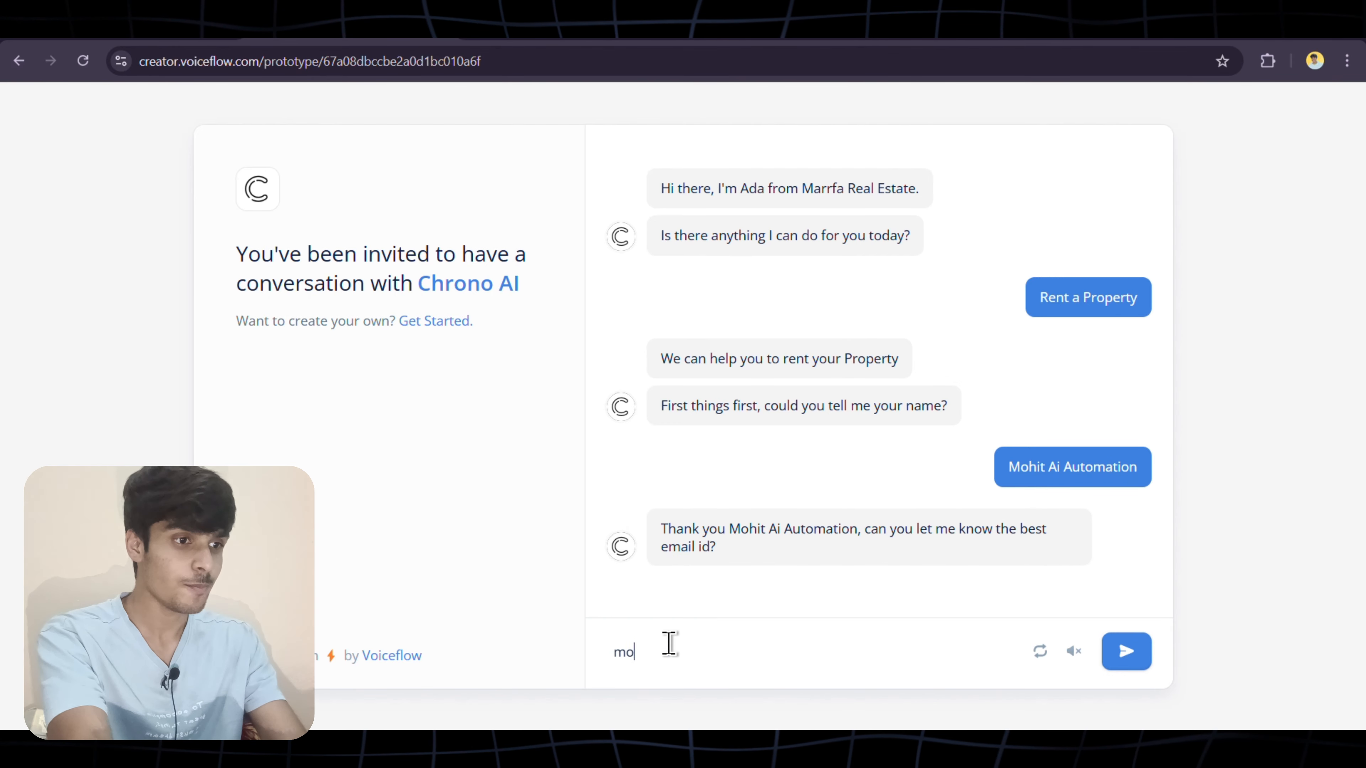
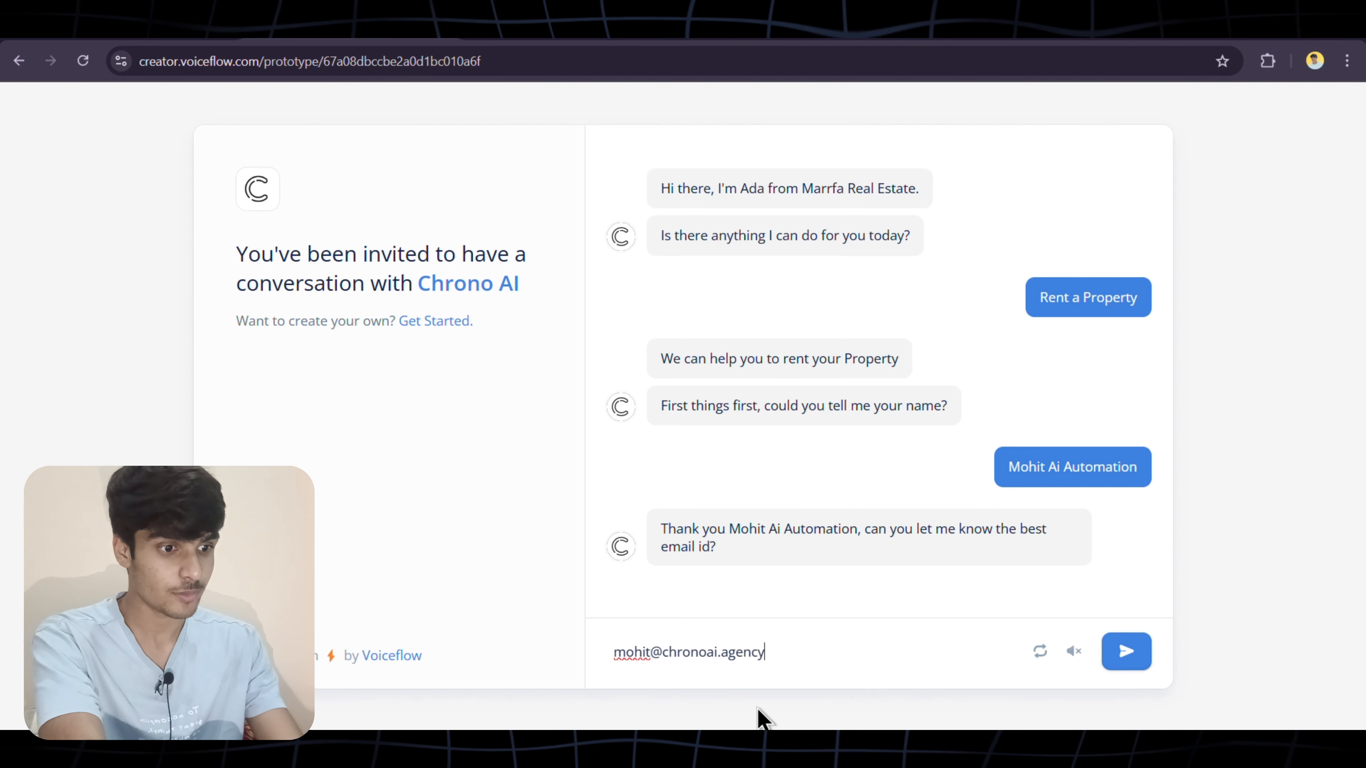
key(Return)
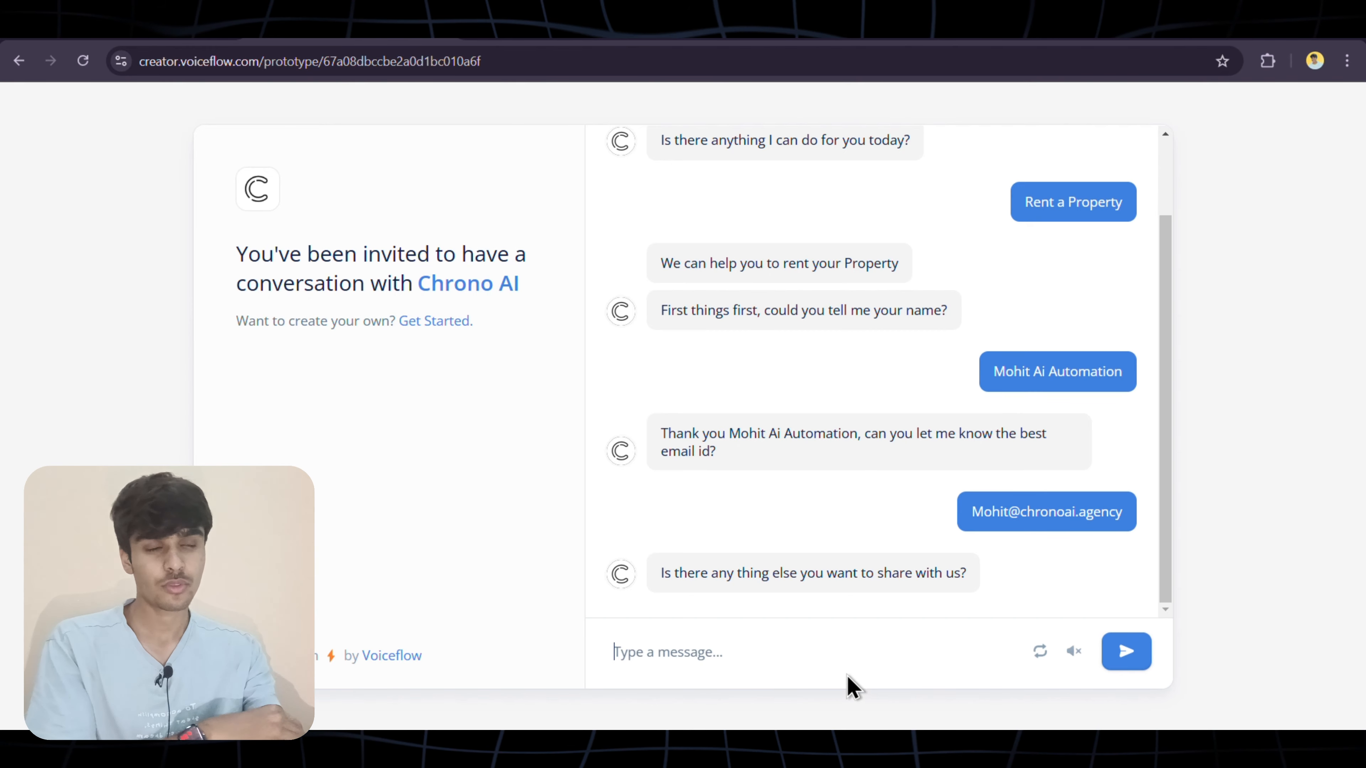
text(No)
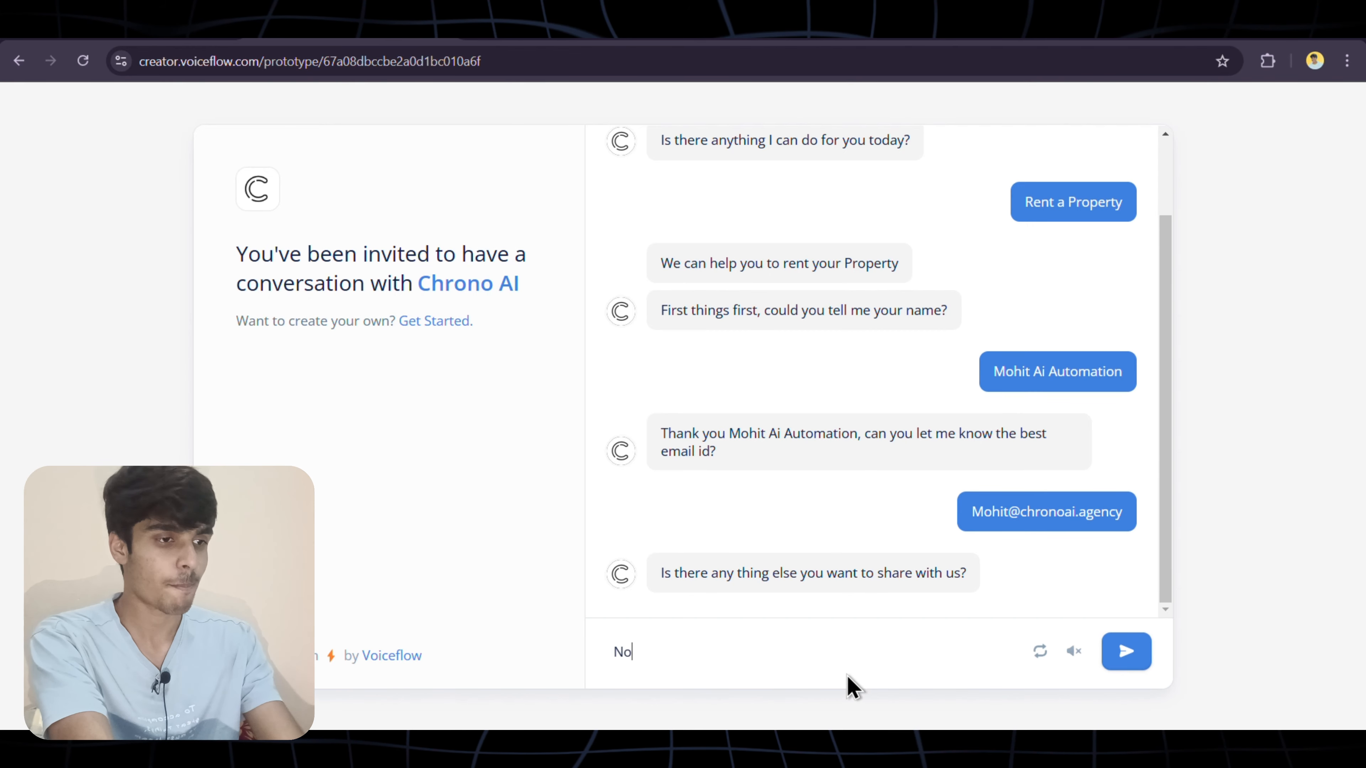
key(Return)
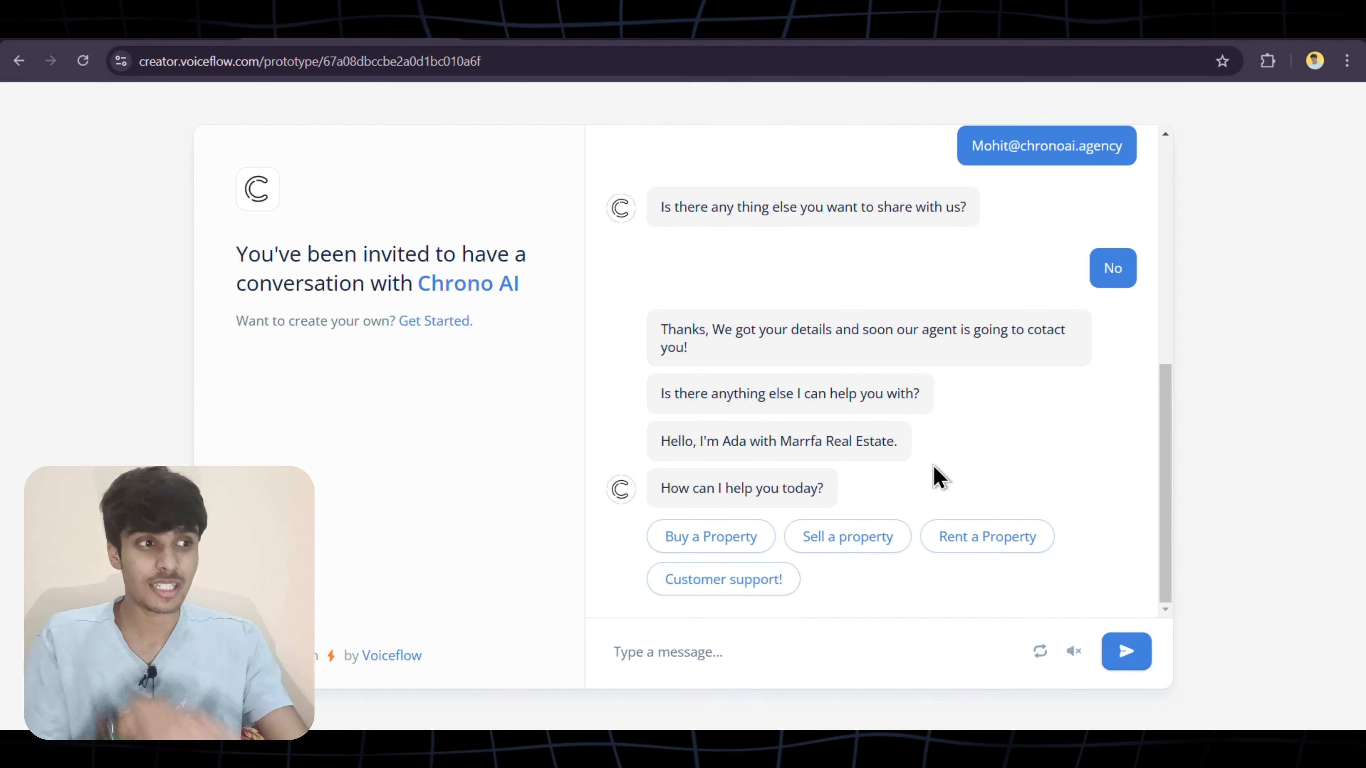
Scroll back up through the finished chat transcript
scroll(939, 477, up, 6)
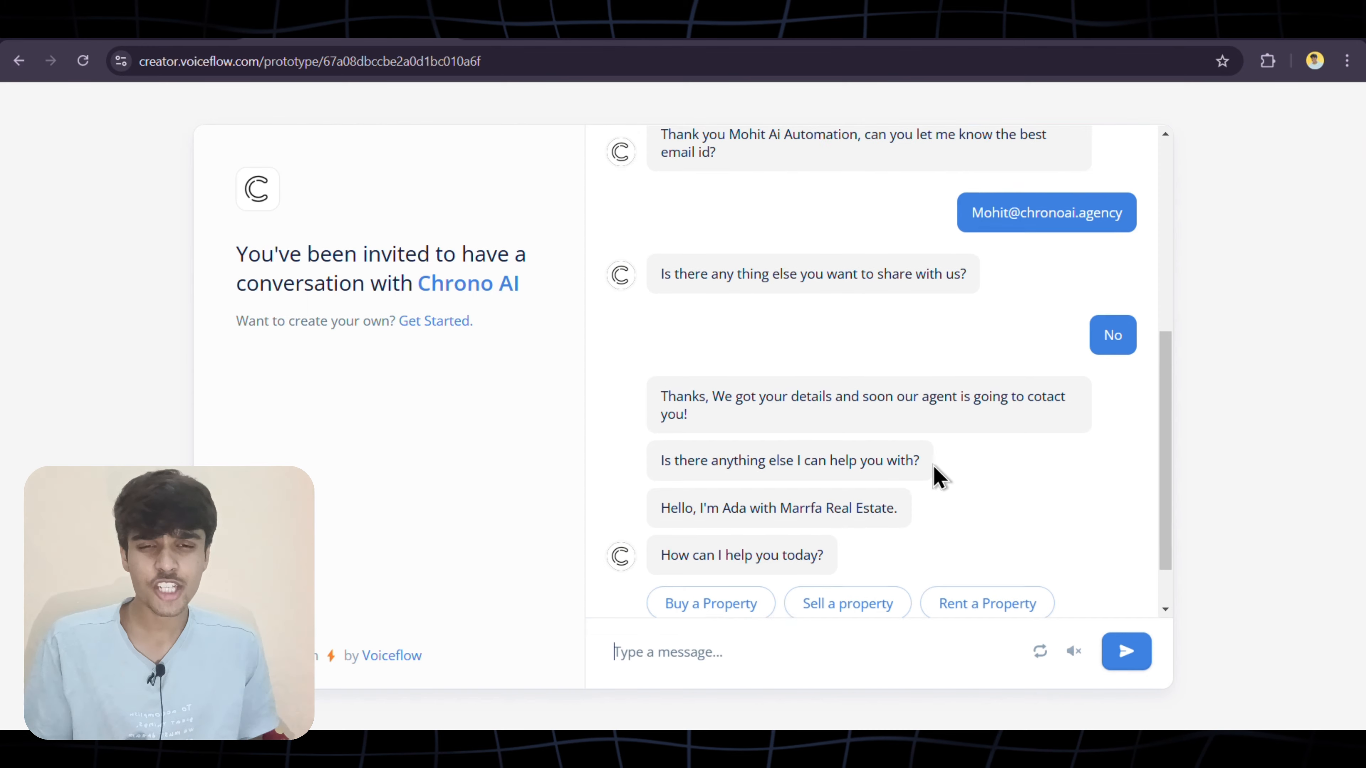
scroll(939, 477, up, 2)
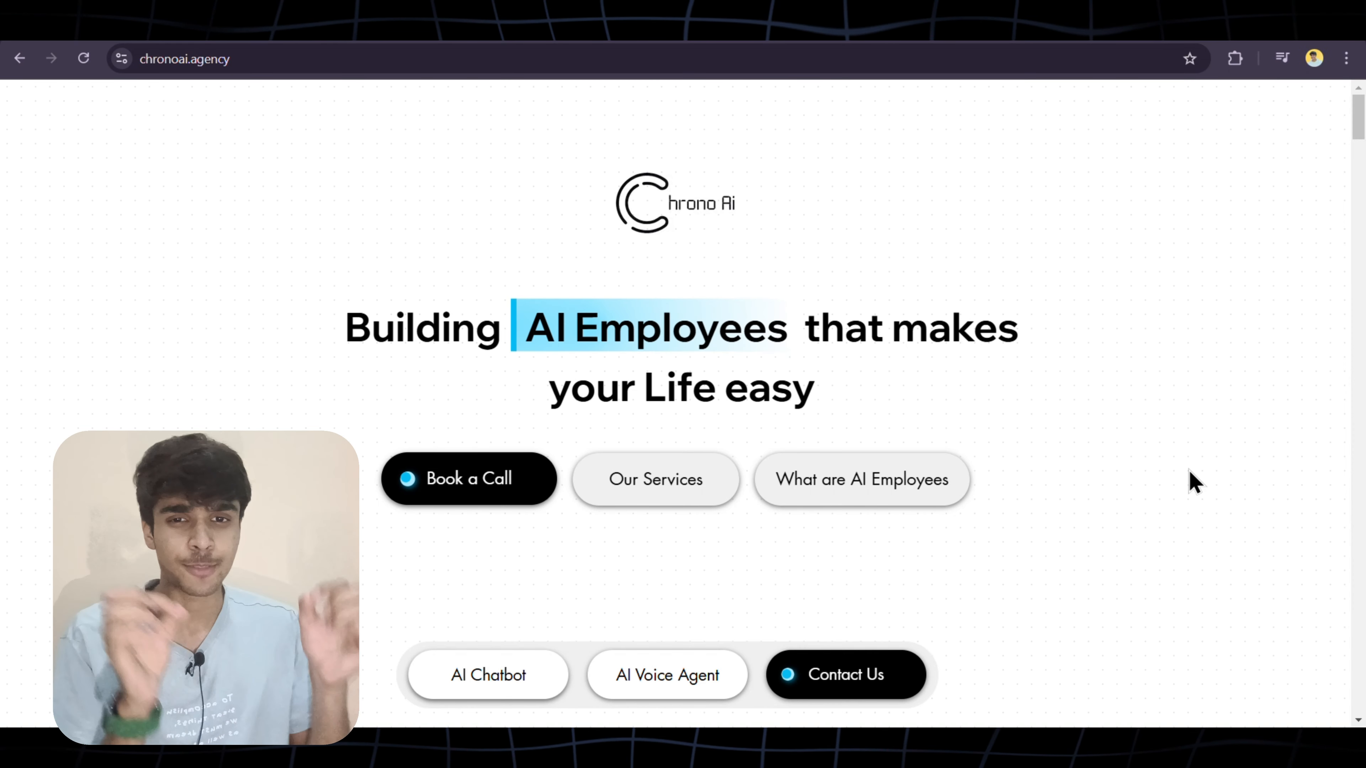
In the Calendly widget, book Wednesday, February 5 at 1:30am and continue to details
scroll(1195, 482, down, 3)
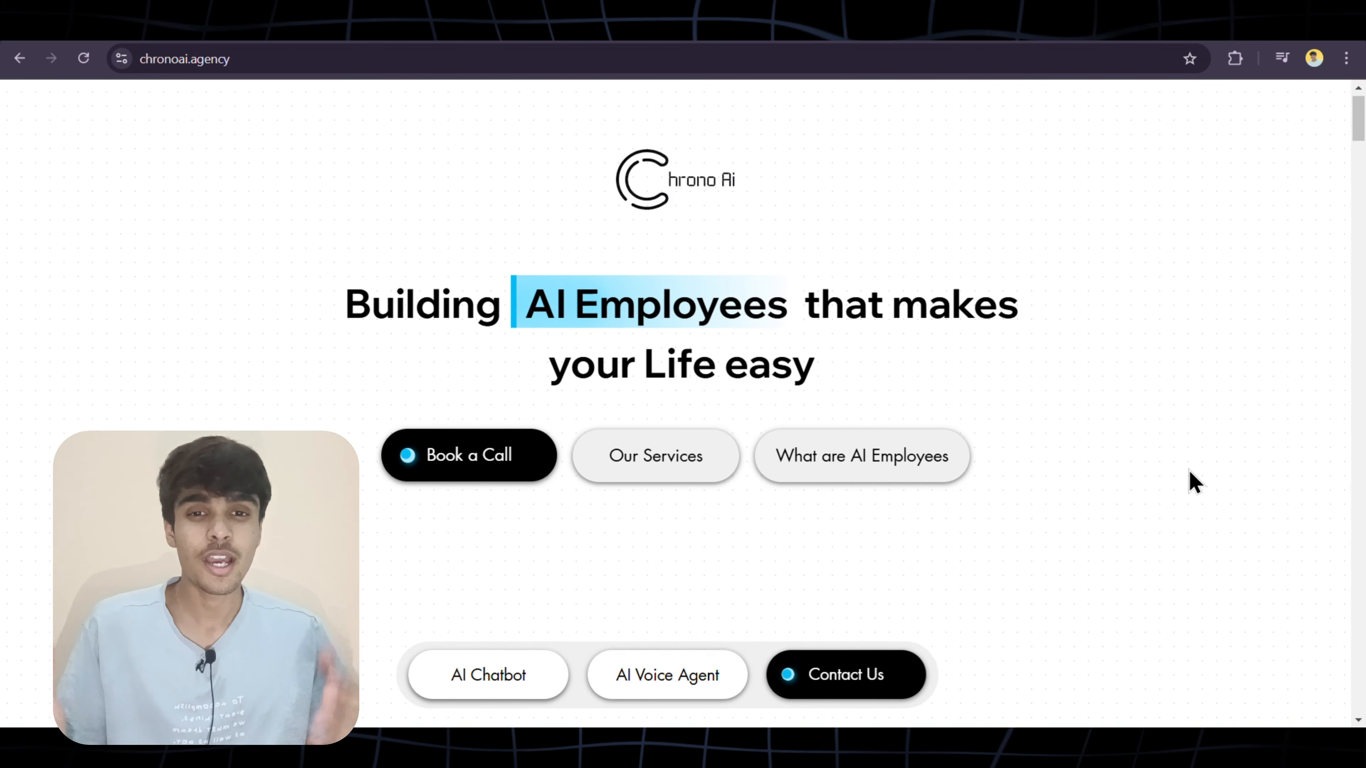
scroll(1195, 481, down, 10)
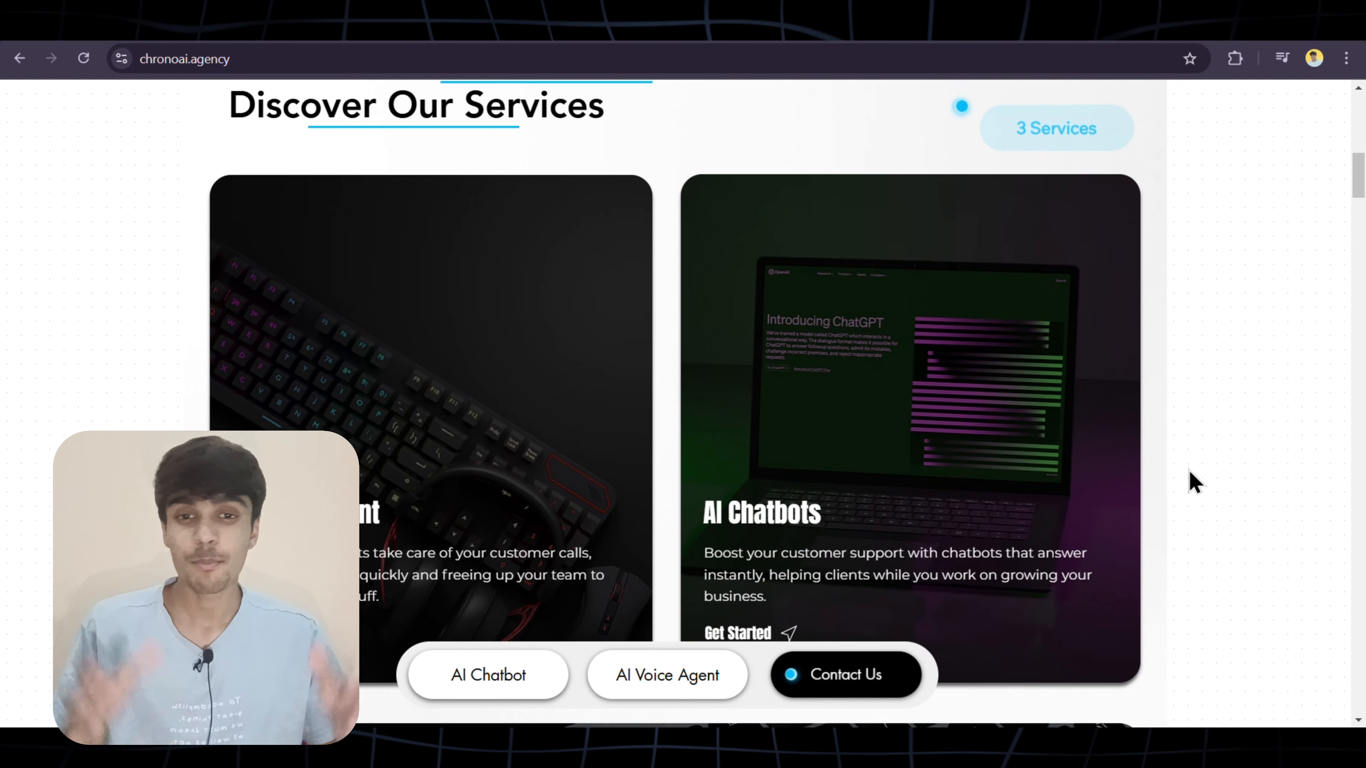
scroll(1195, 482, down, 5)
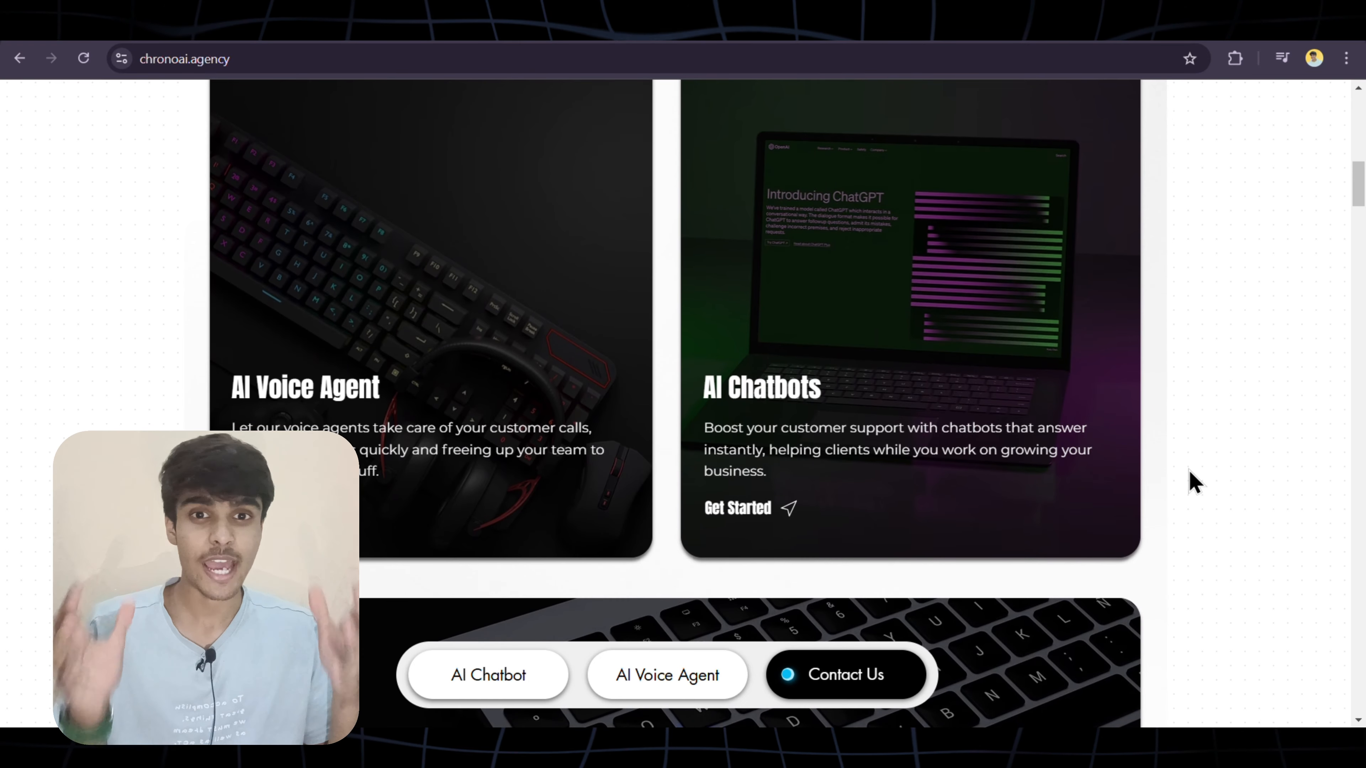
scroll(1195, 481, down, 9)
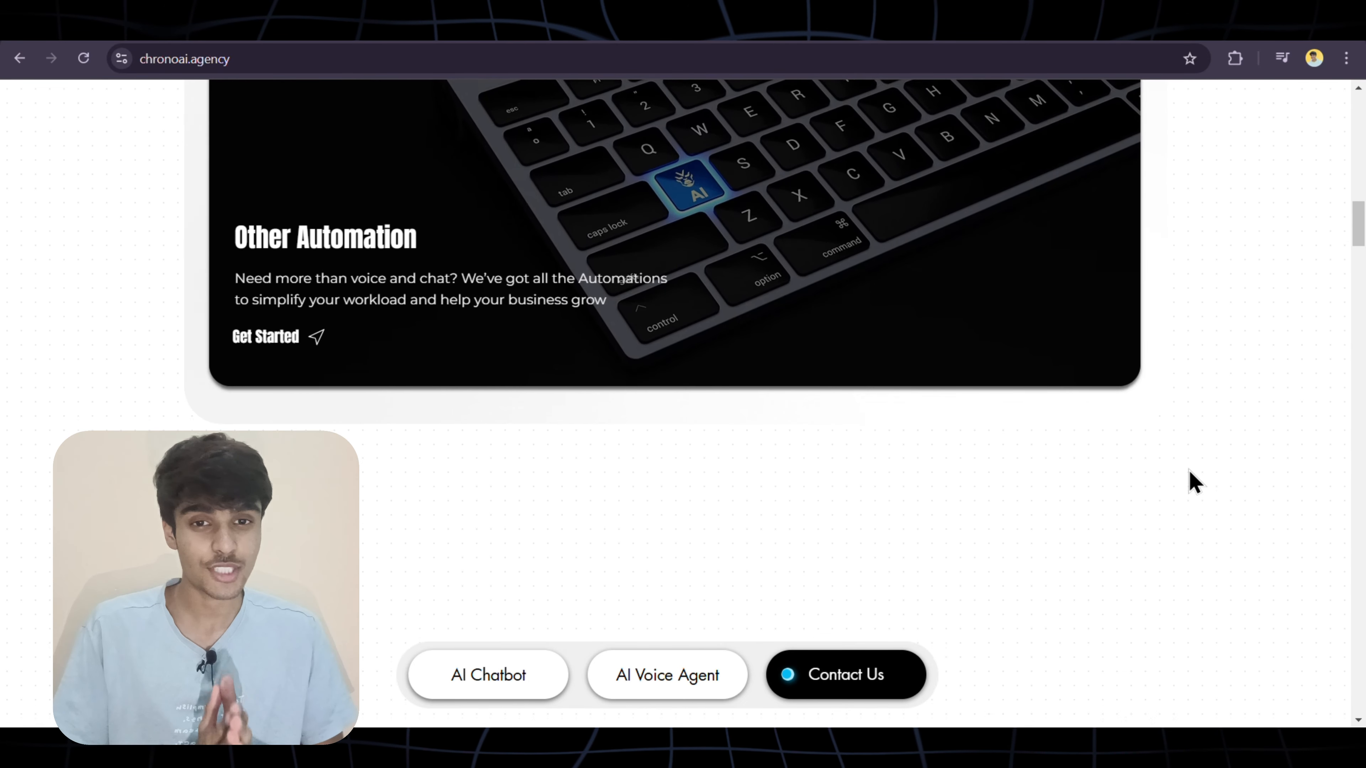
scroll(1195, 482, down, 18)
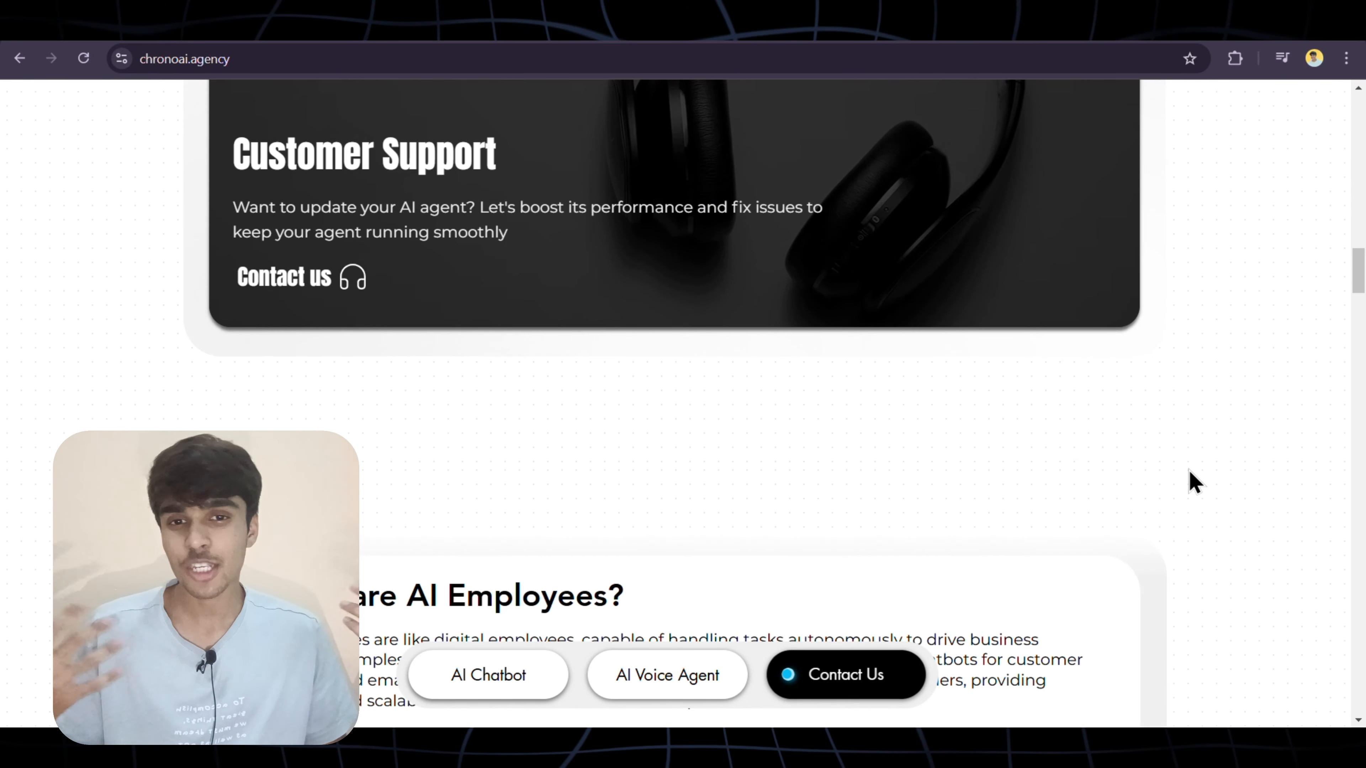
scroll(1195, 482, down, 5)
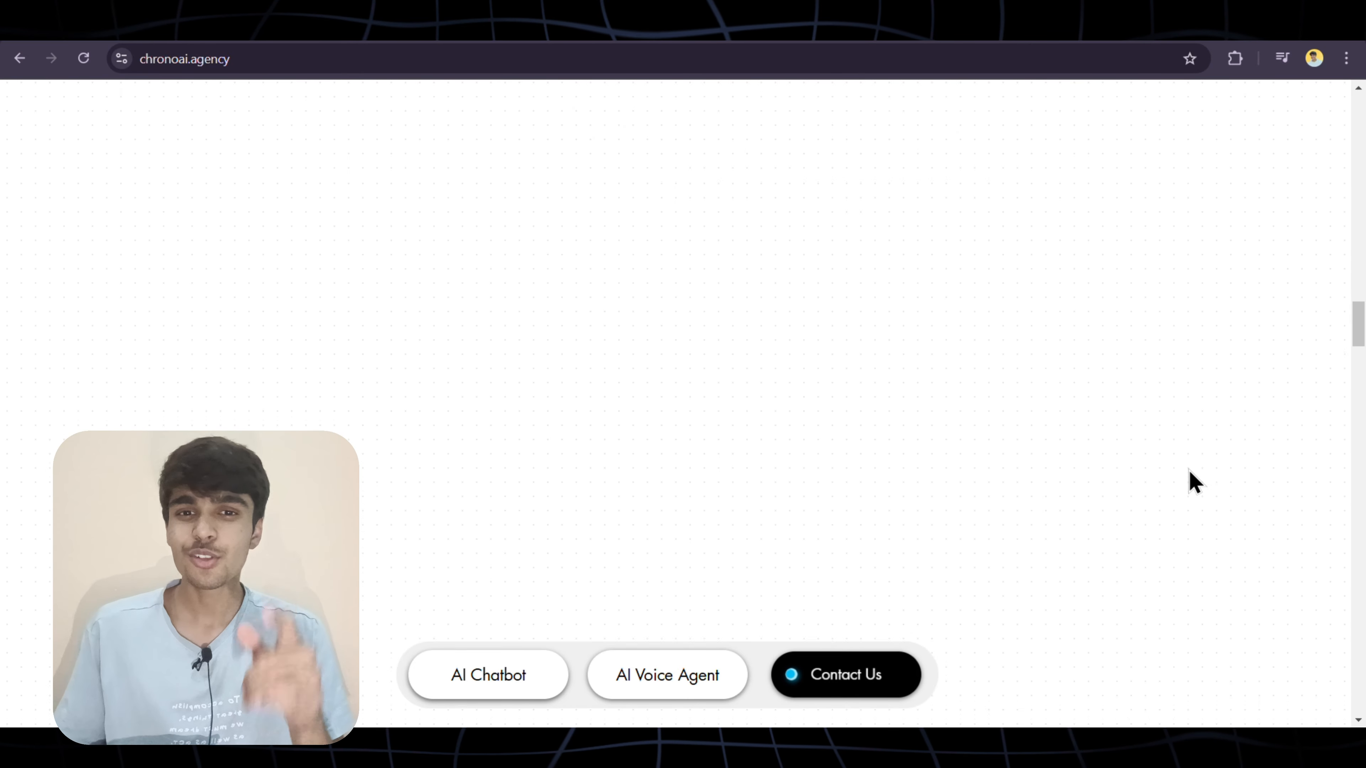
scroll(1195, 481, down, 8)
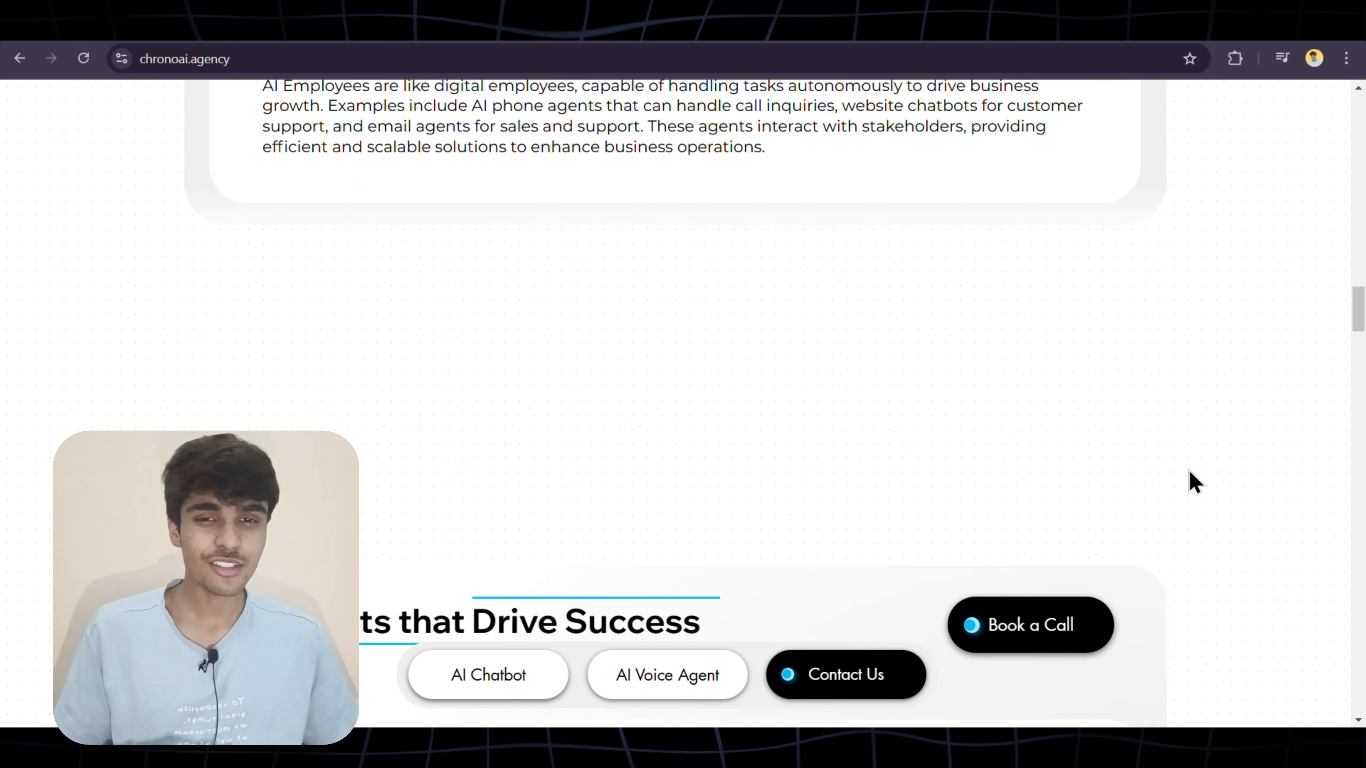
scroll(1195, 482, down, 5)
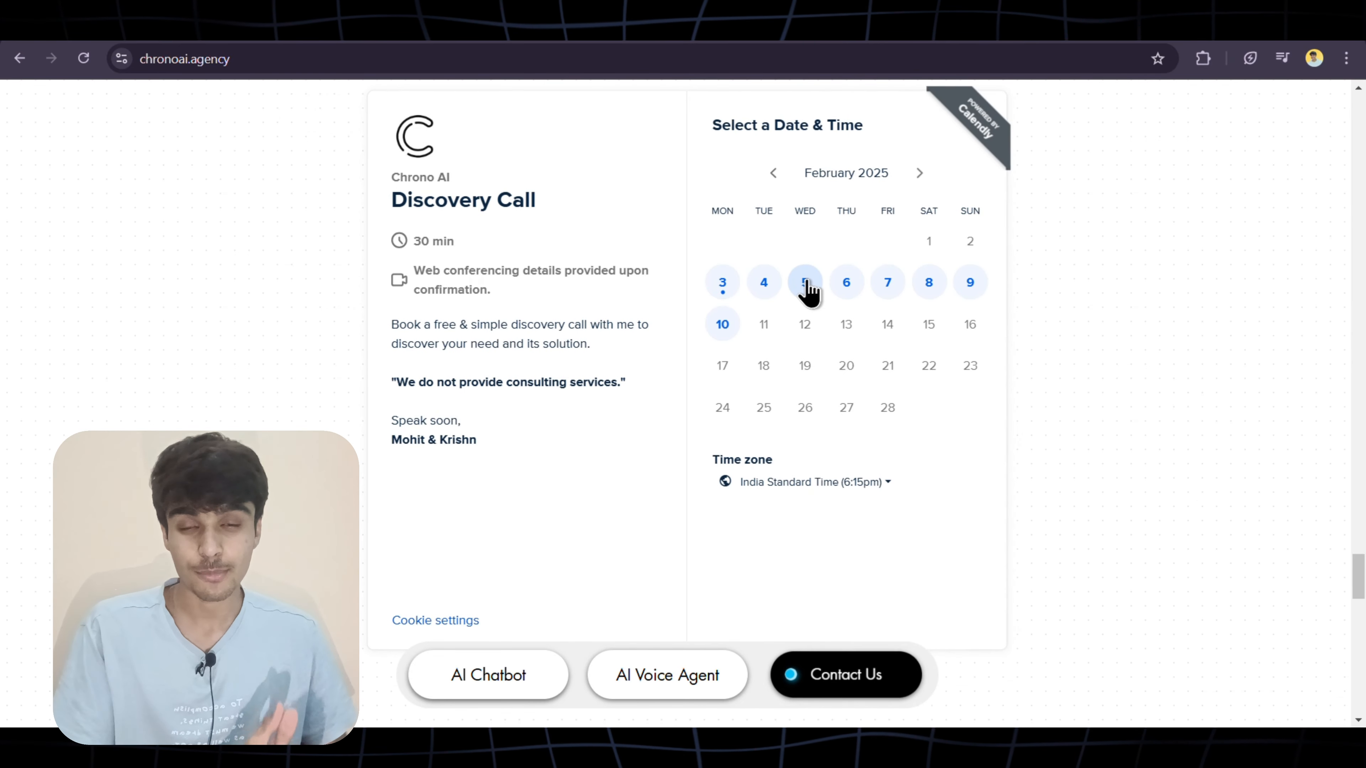
click(808, 286)
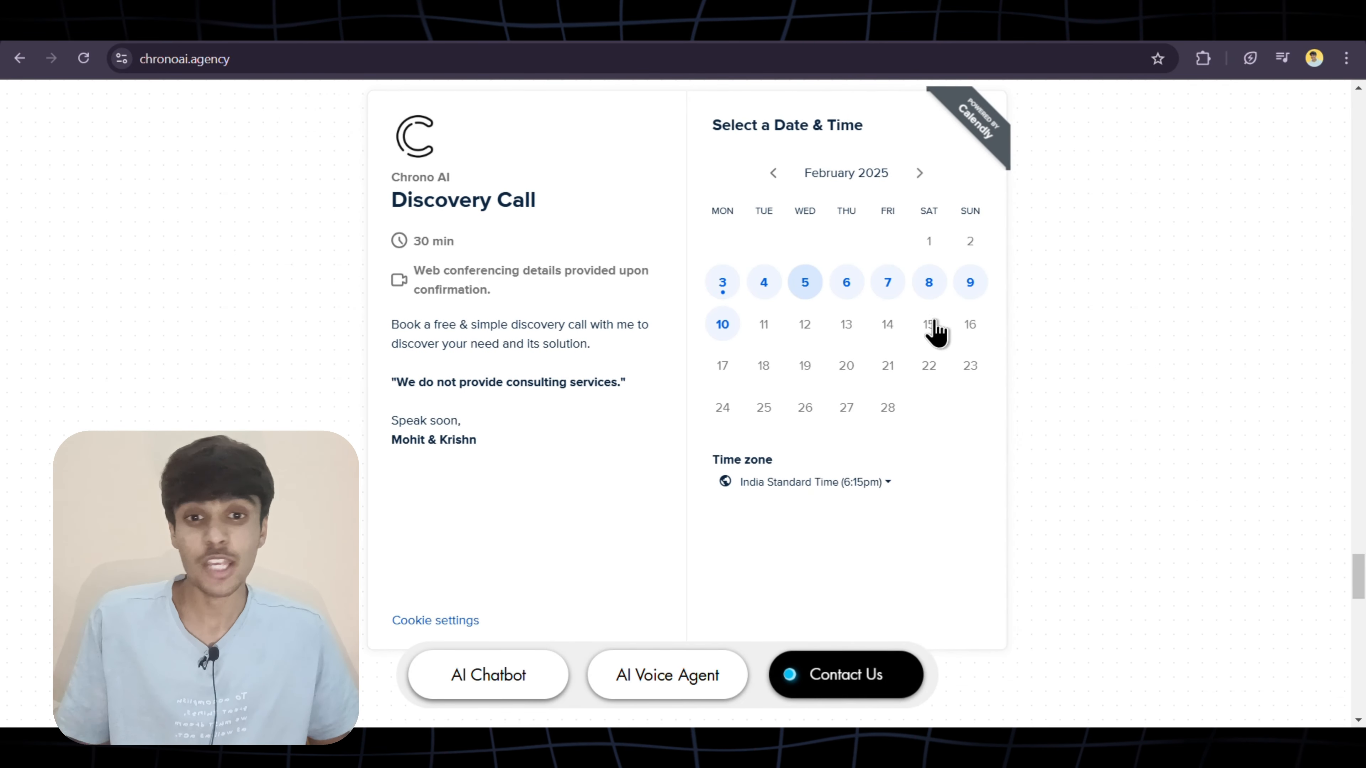
click(991, 387)
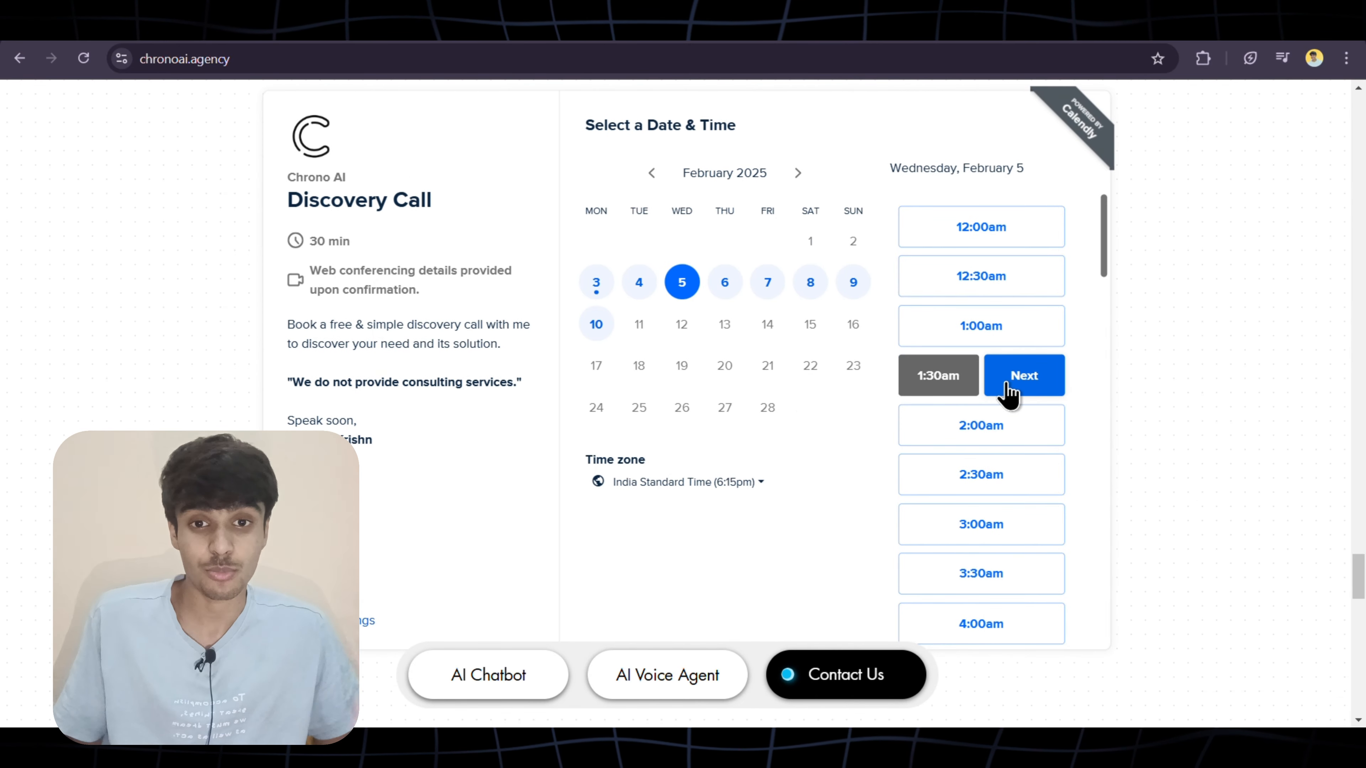
click(1009, 387)
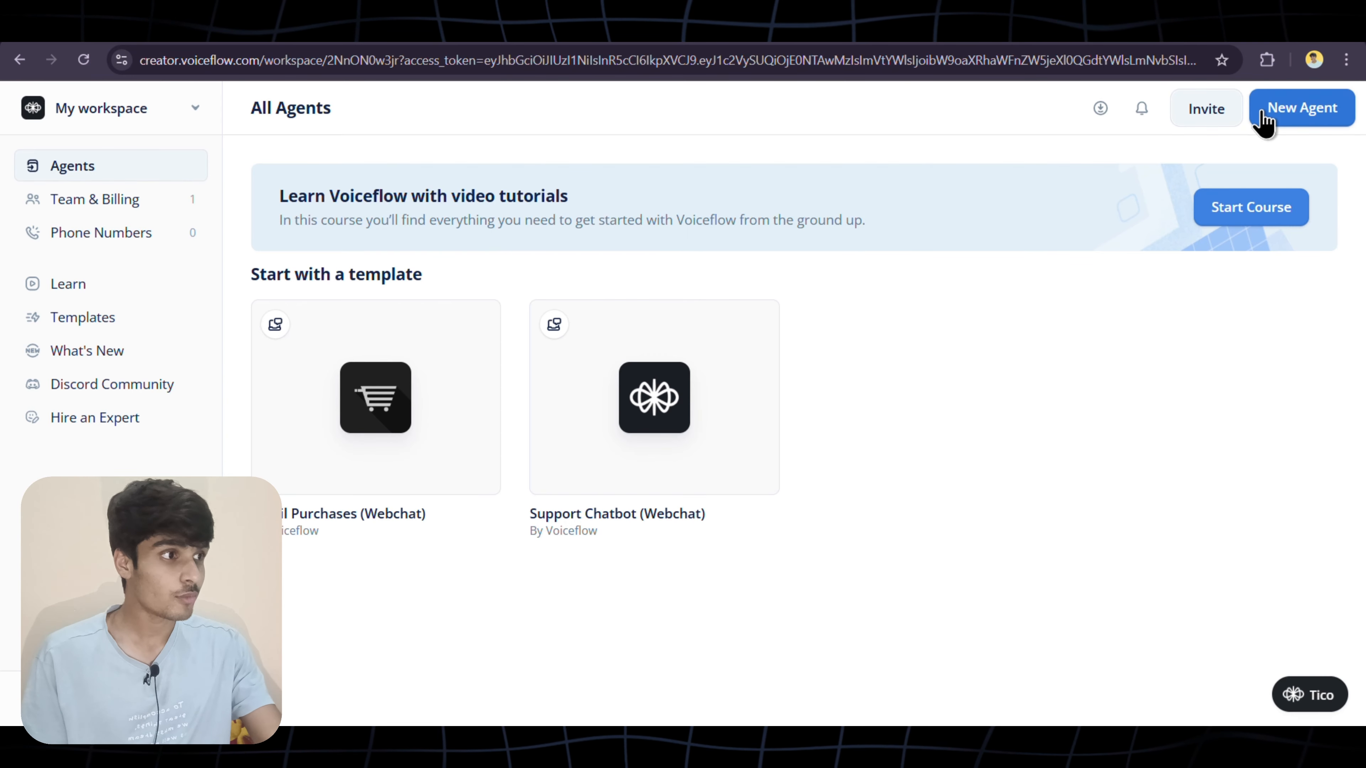
Create a new agent named Chrono AI with English (en-US) as the default language
click(1307, 128)
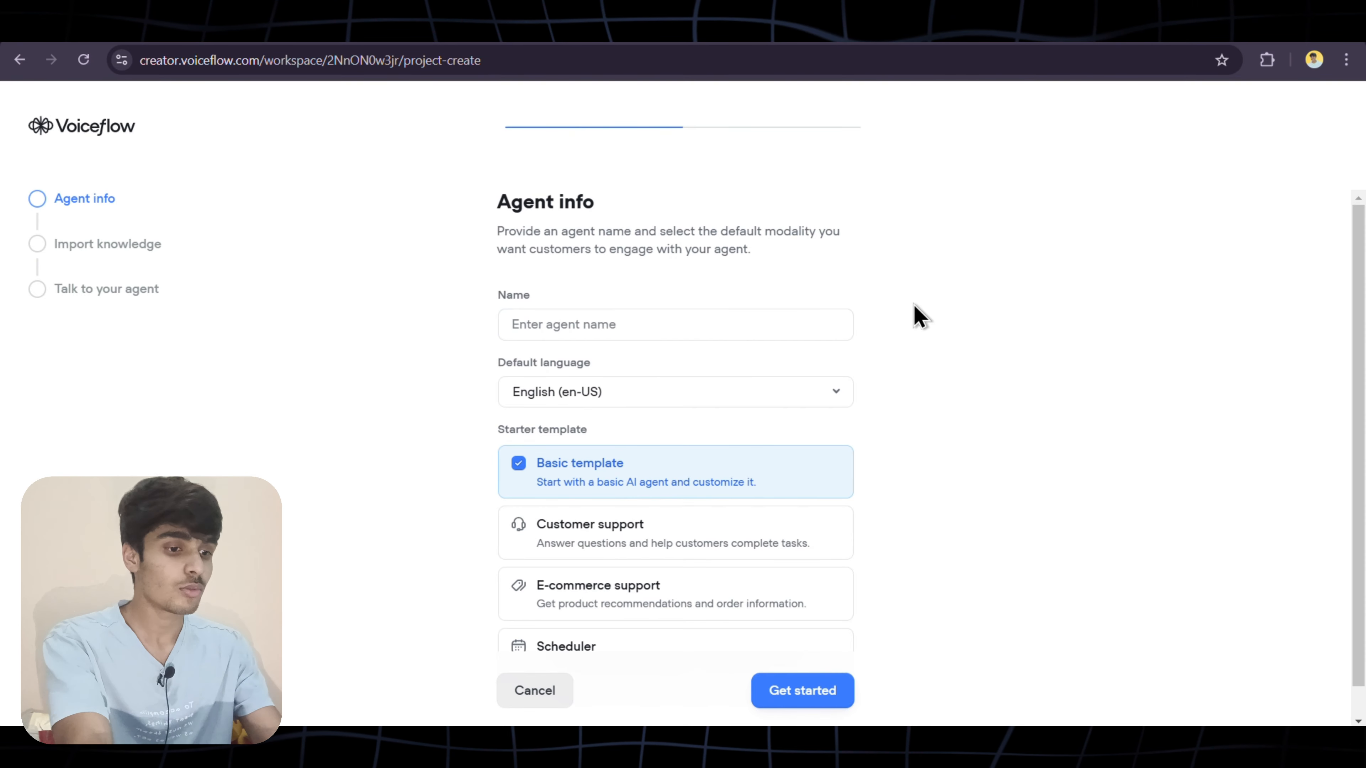
click(644, 327)
text(Chrono AI)
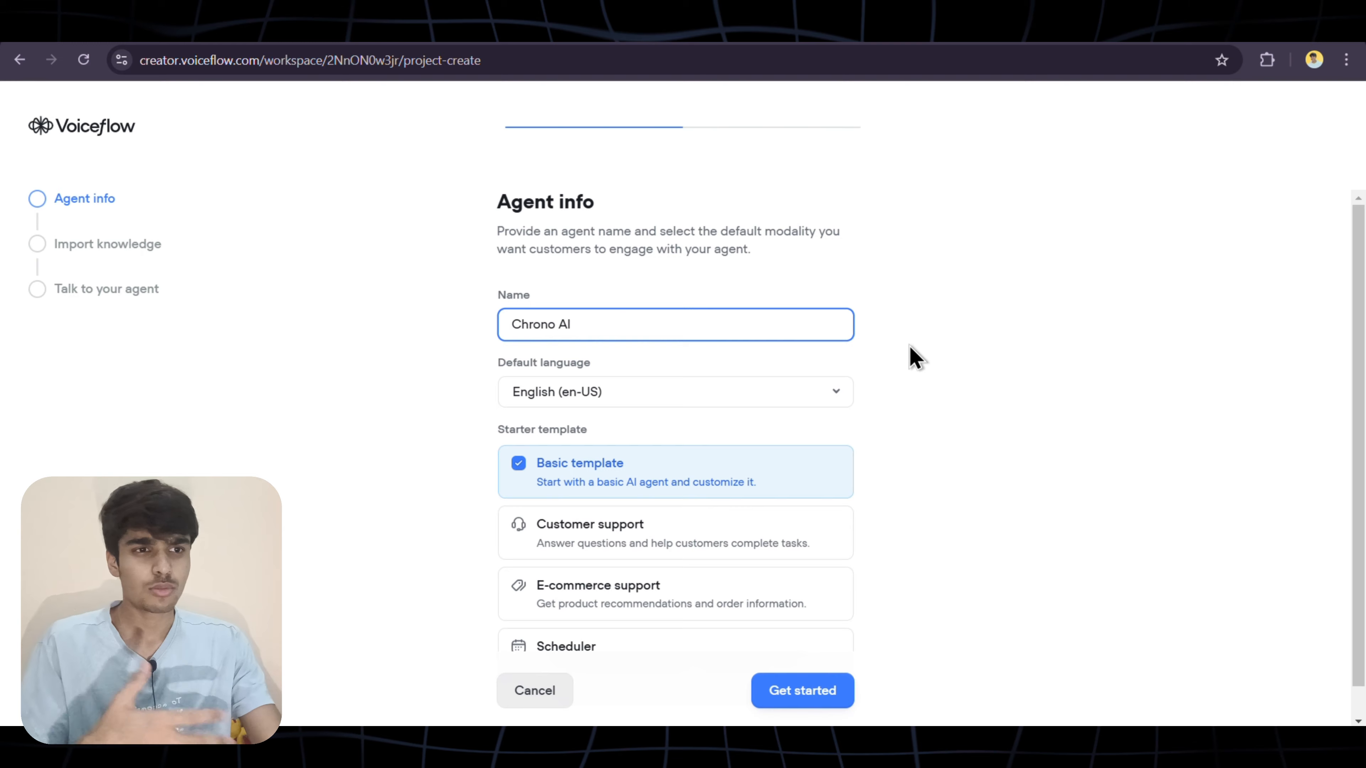
click(914, 355)
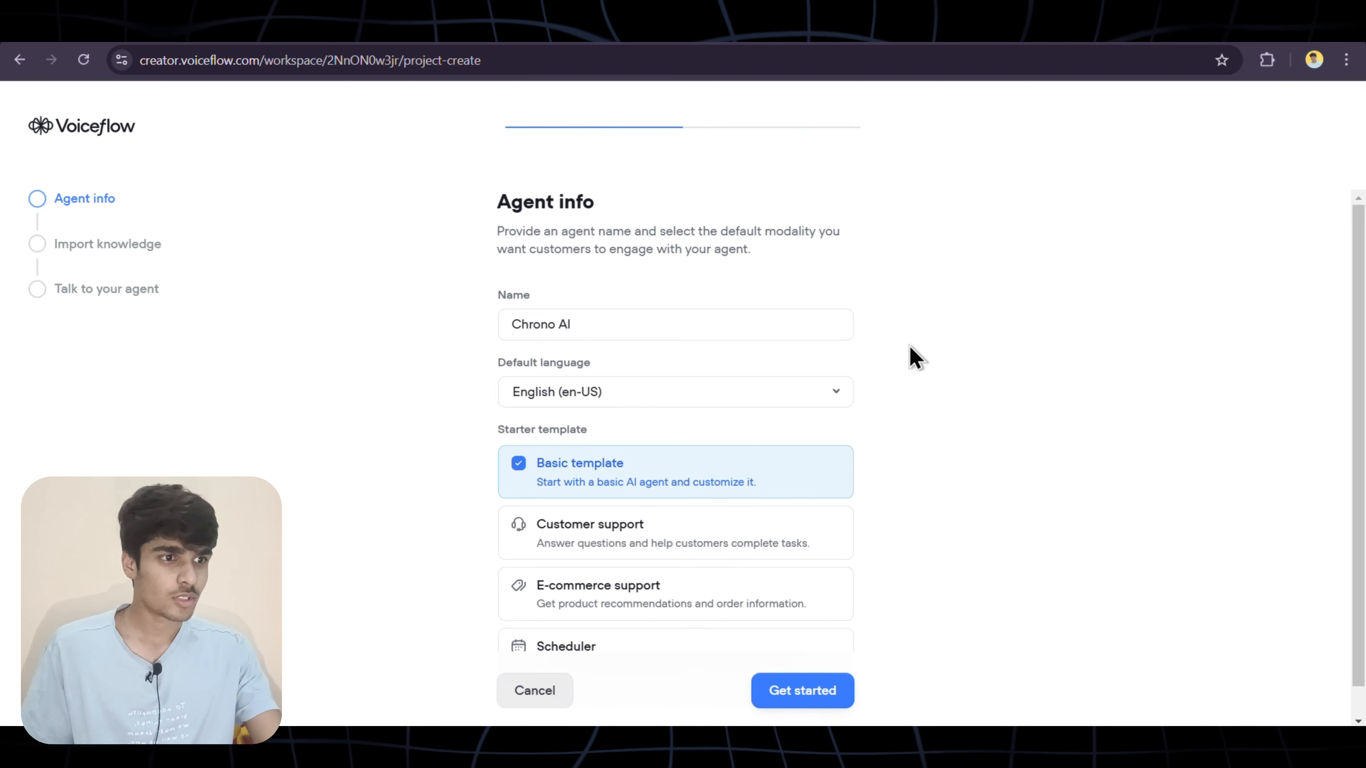
scroll(838, 371, down, 1)
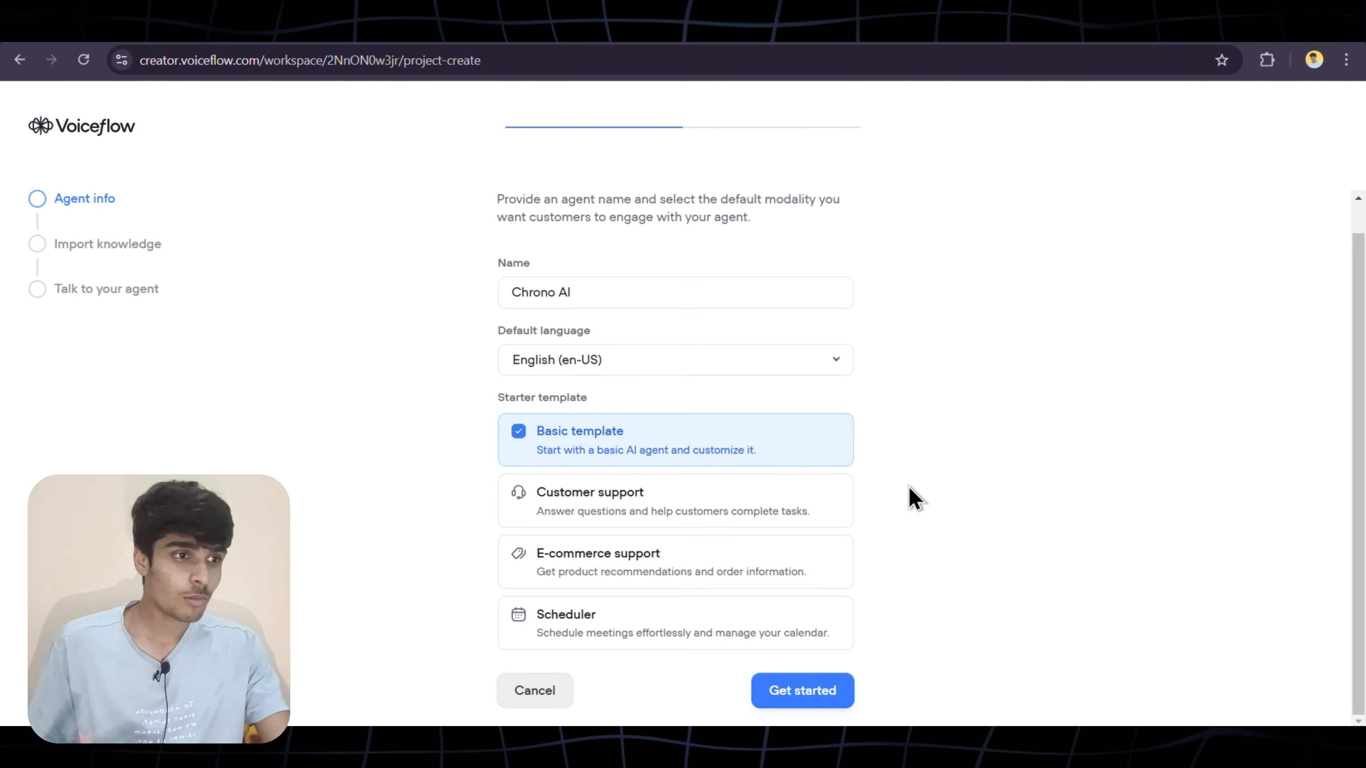
click(776, 370)
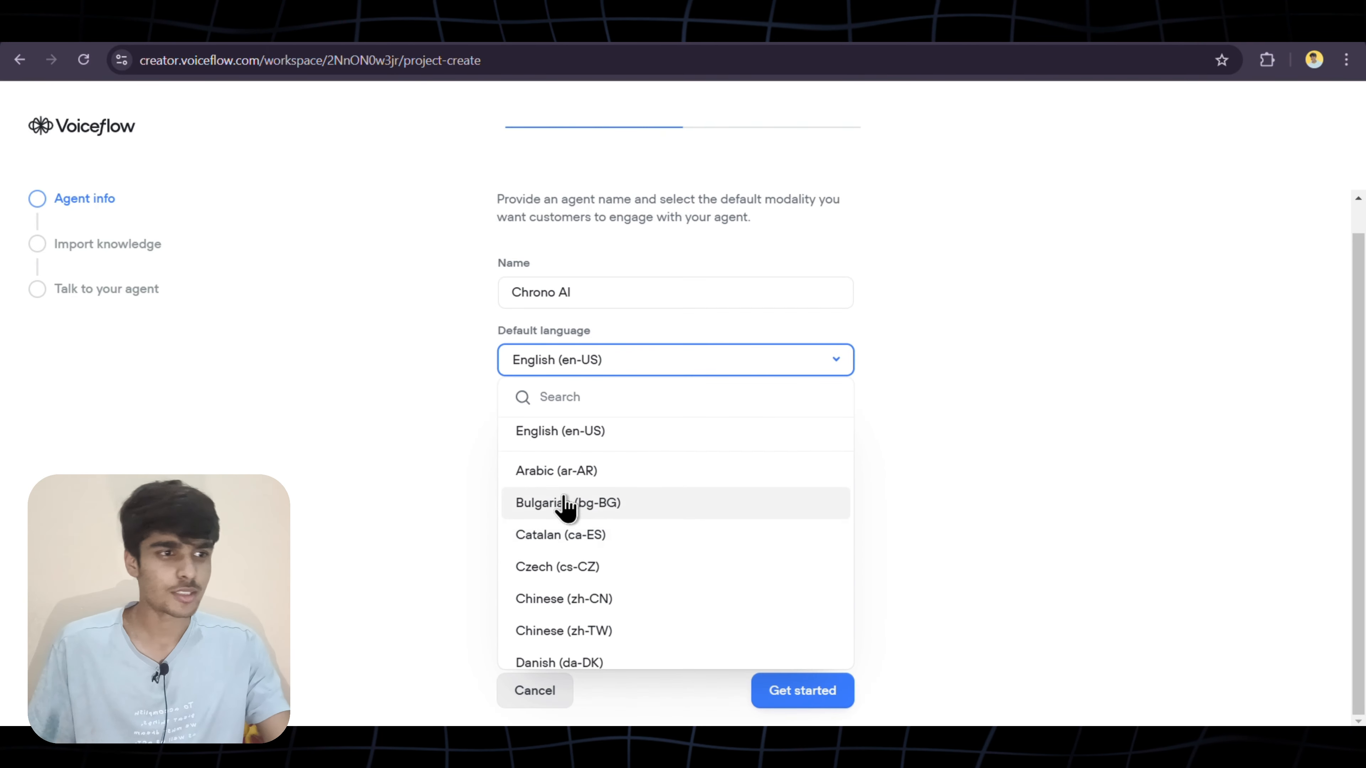
click(561, 440)
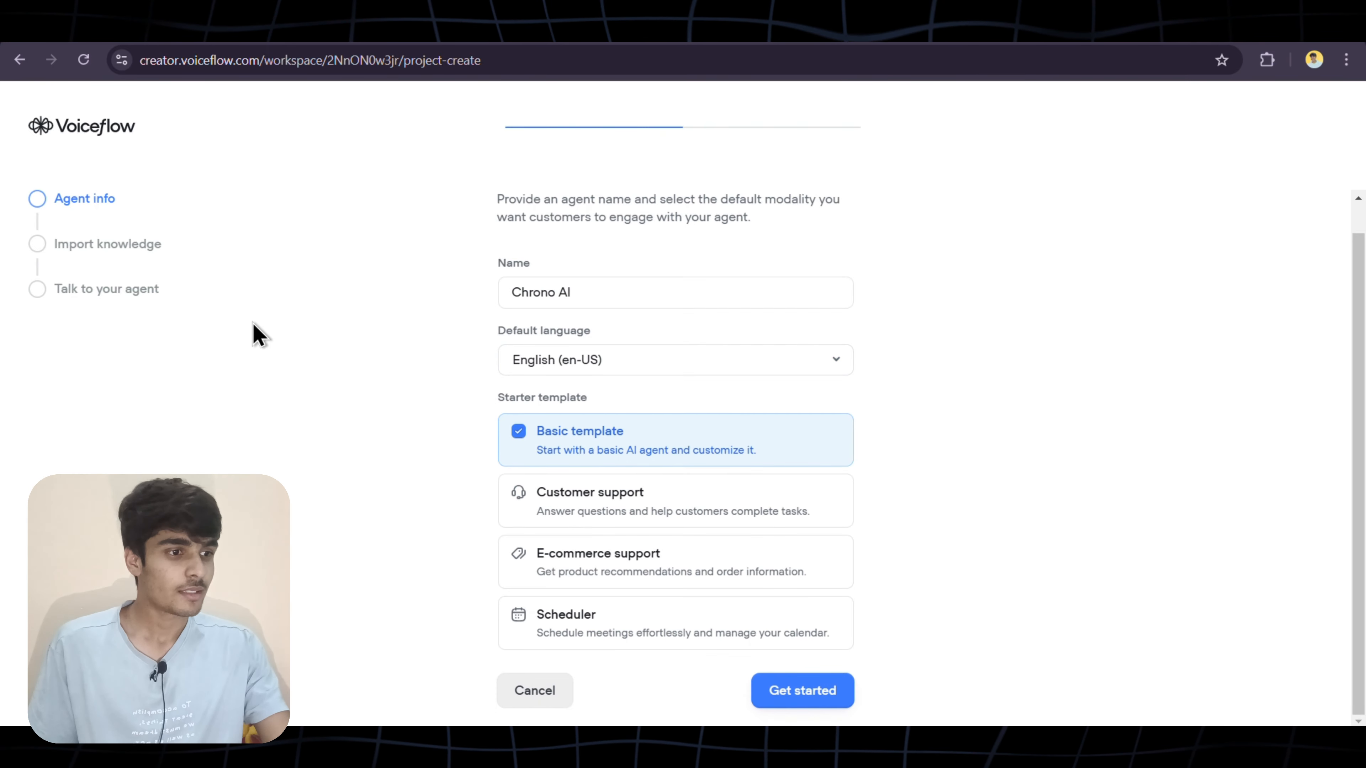
click(839, 692)
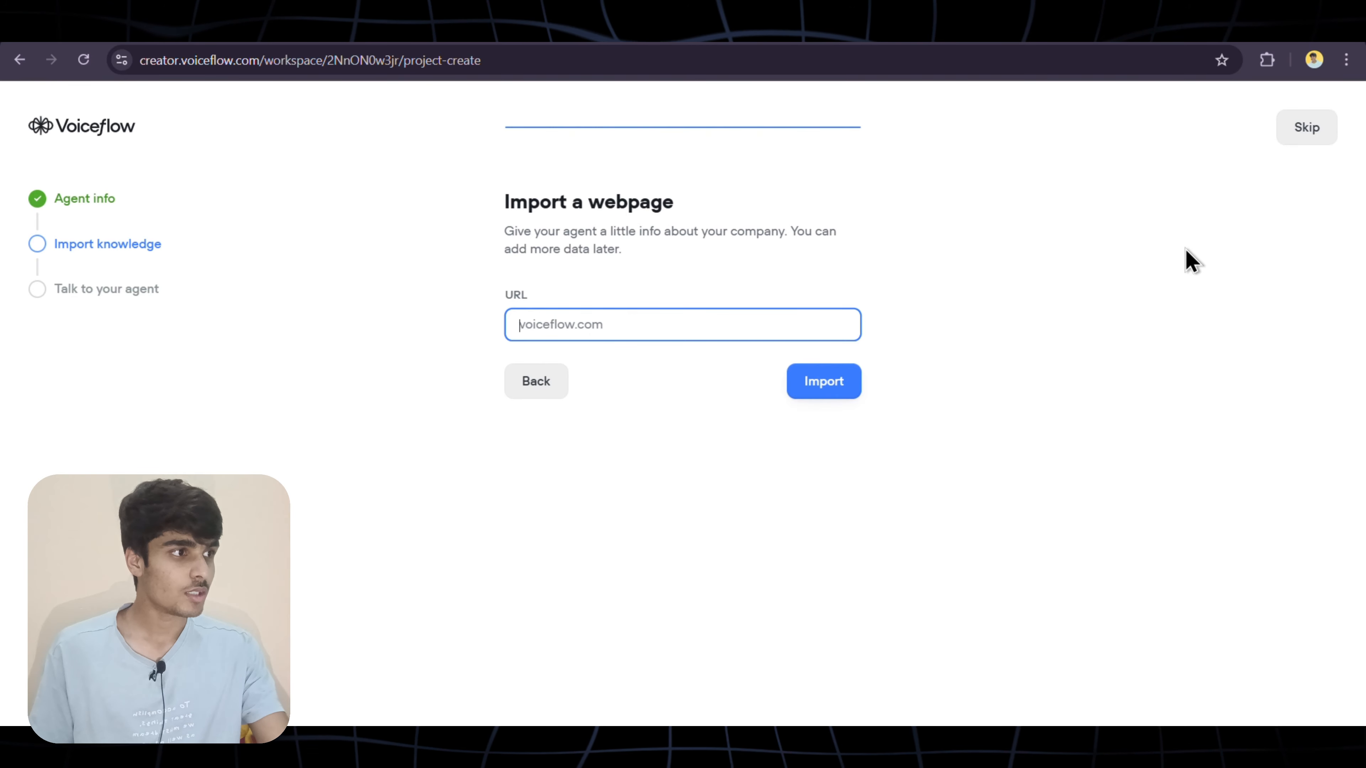
Skip the knowledge import and open the Question & Answer workflow on the canvas
click(1291, 141)
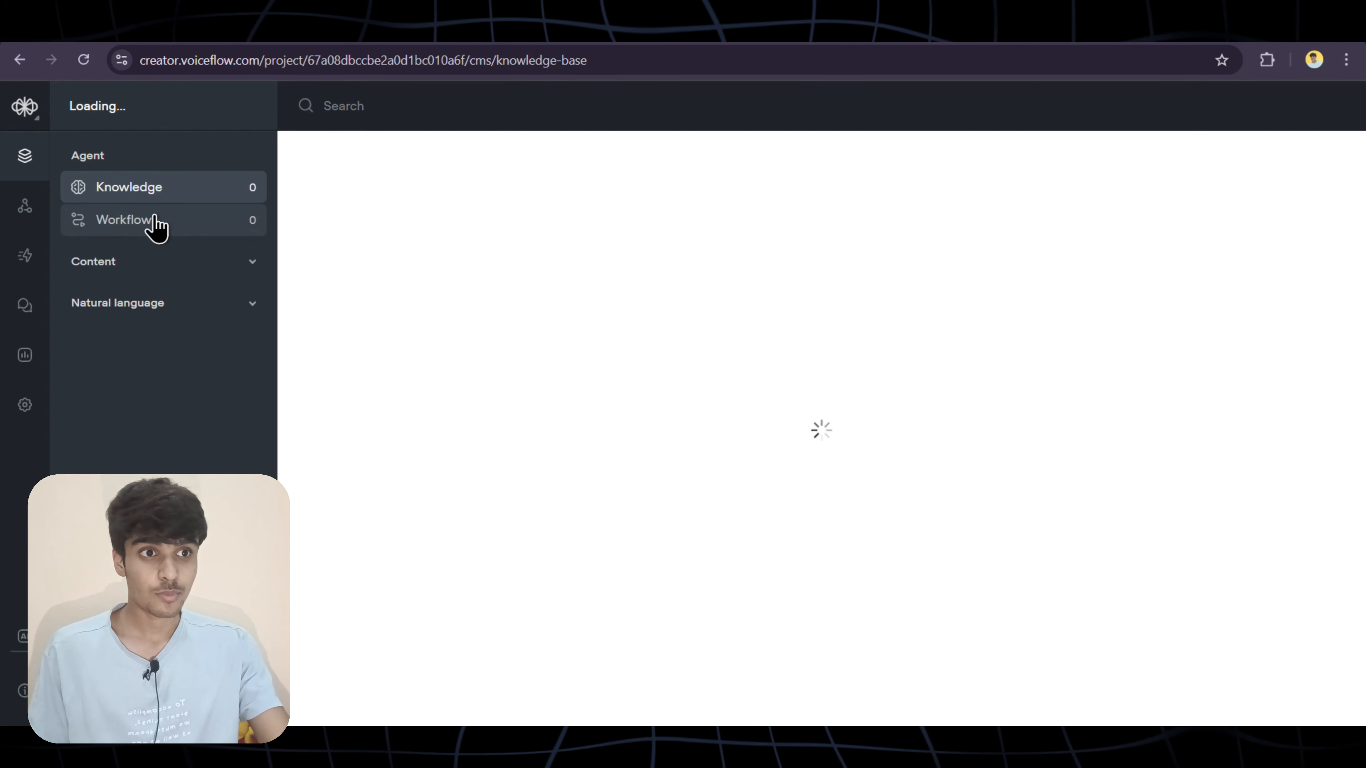
click(177, 223)
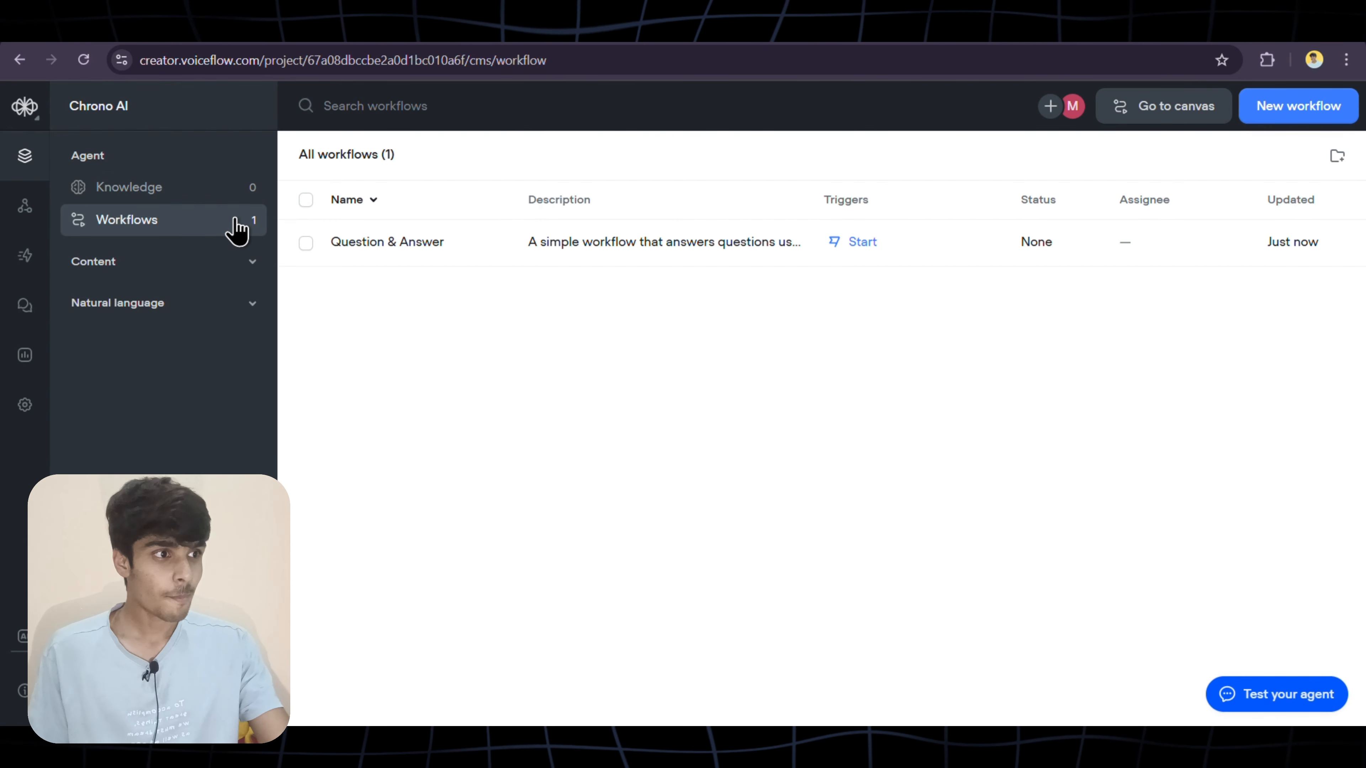
click(859, 252)
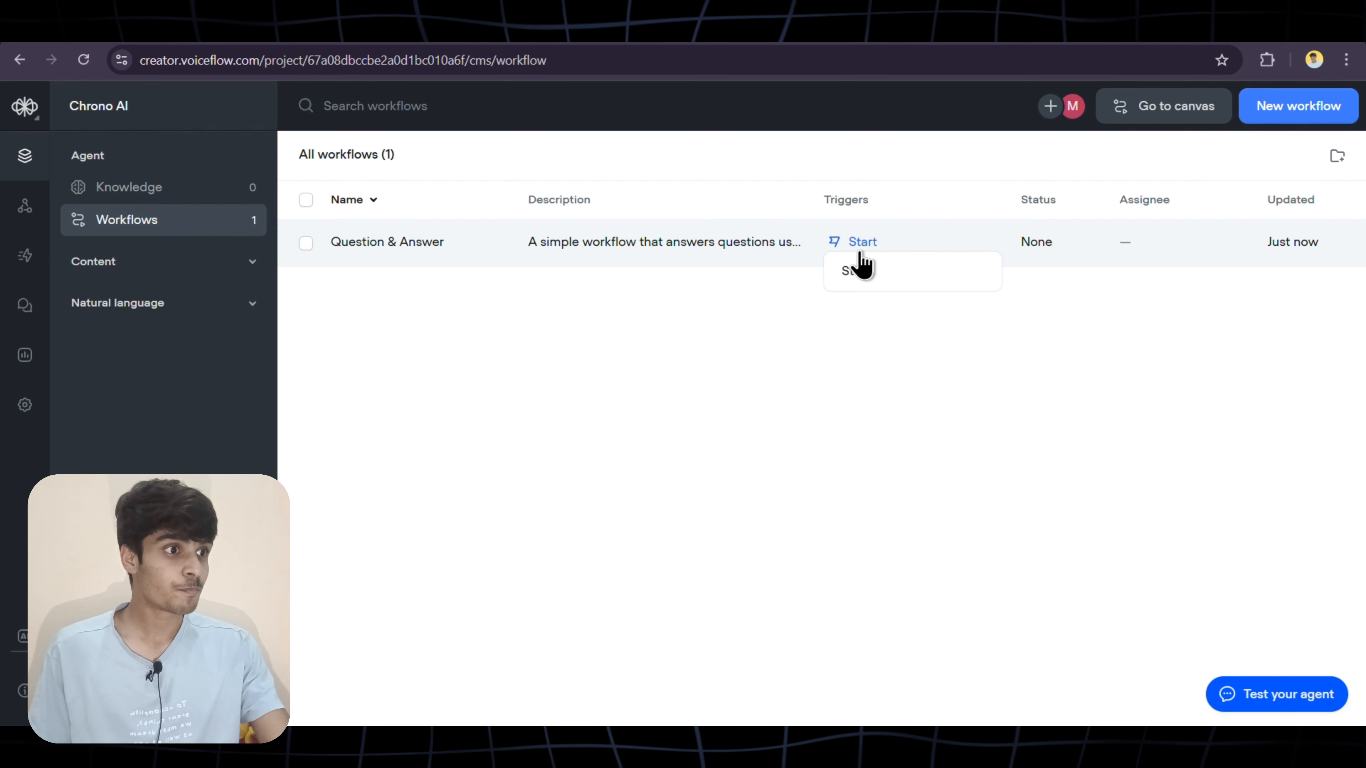
click(875, 281)
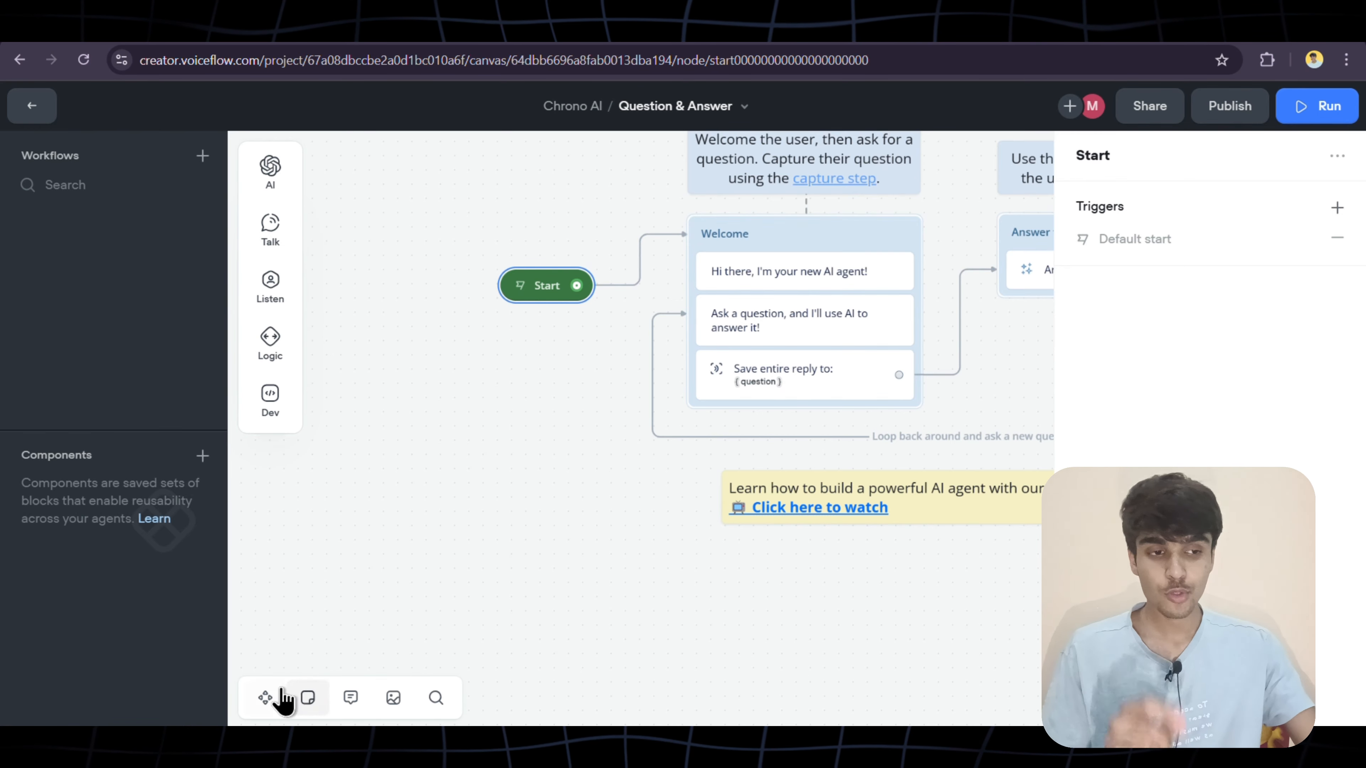
Switch canvas navigation to Mouse and marquee-select all the template notes and blocks
click(265, 699)
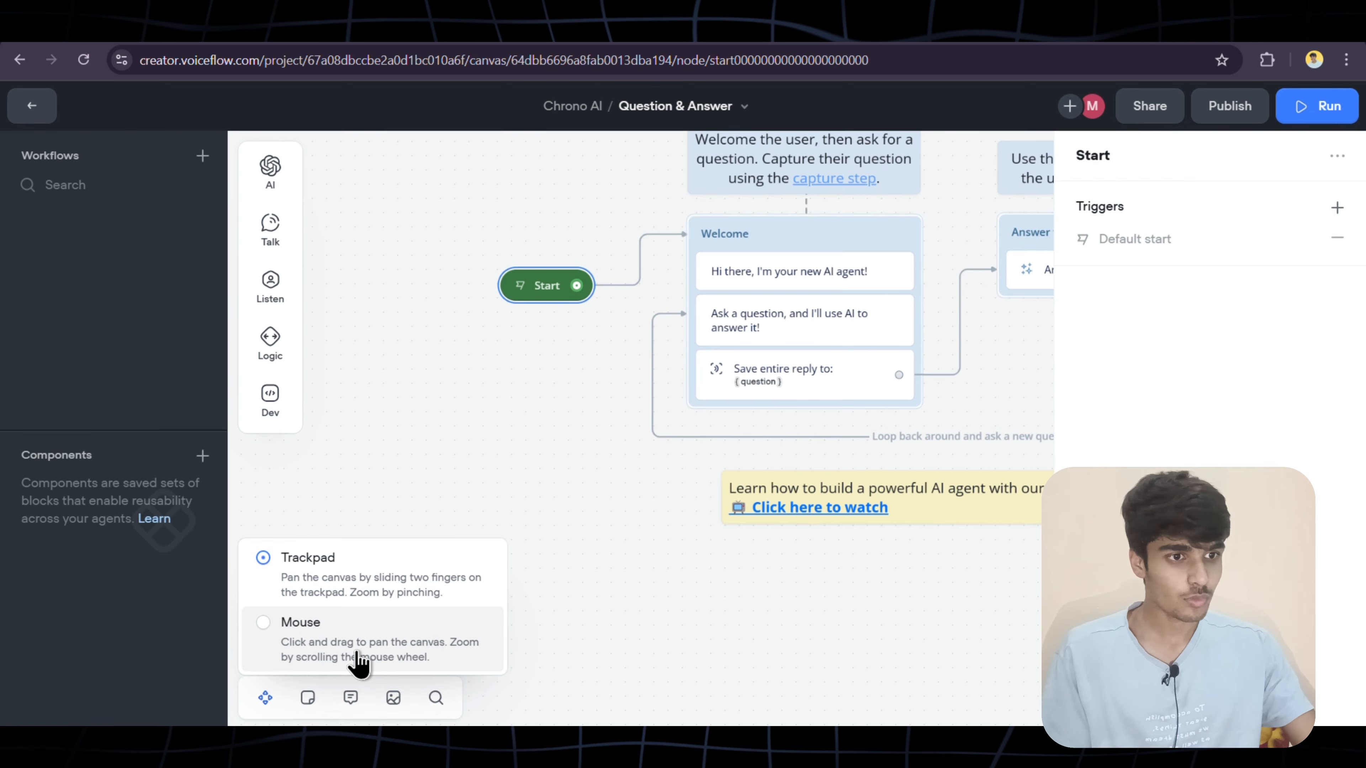
click(326, 592)
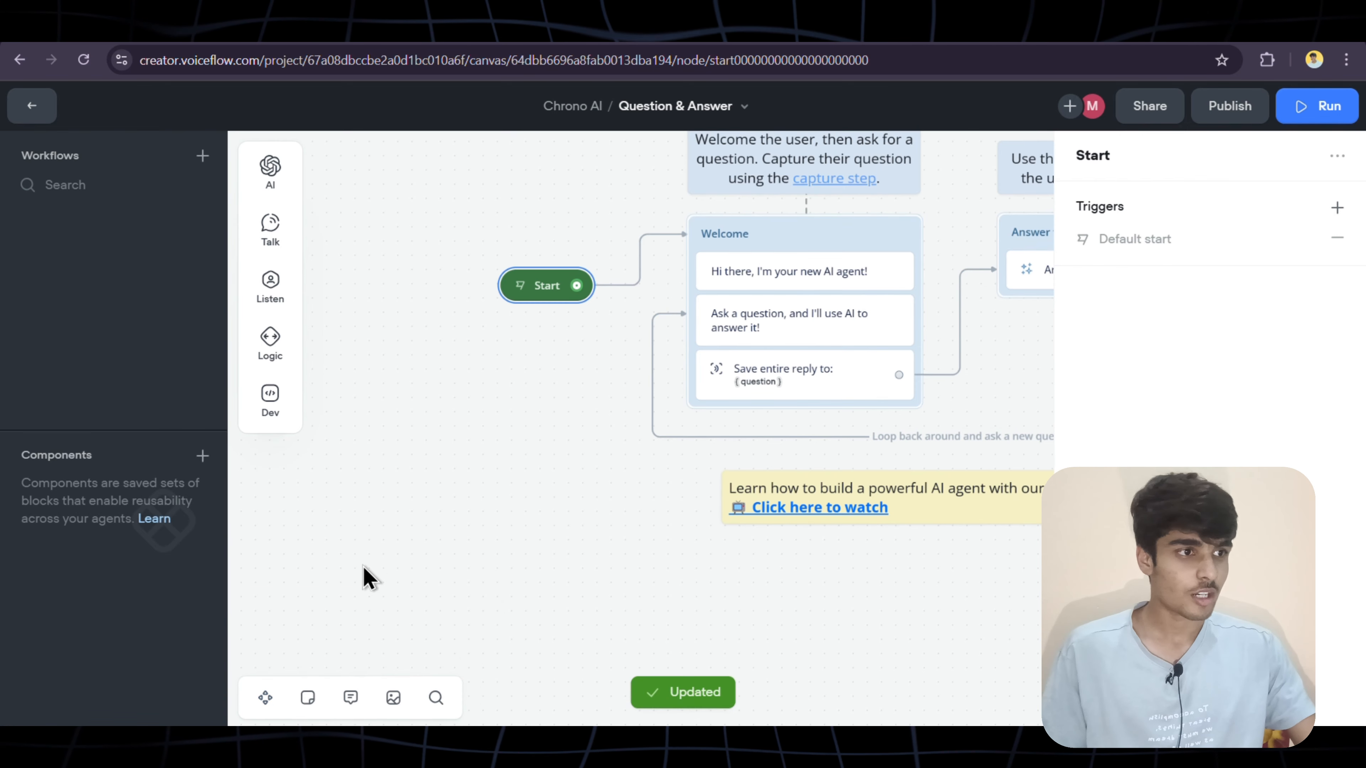
scroll(565, 448, up, 3)
scroll(563, 439, up, 2)
scroll(564, 439, right, 7)
scroll(563, 439, down, 3)
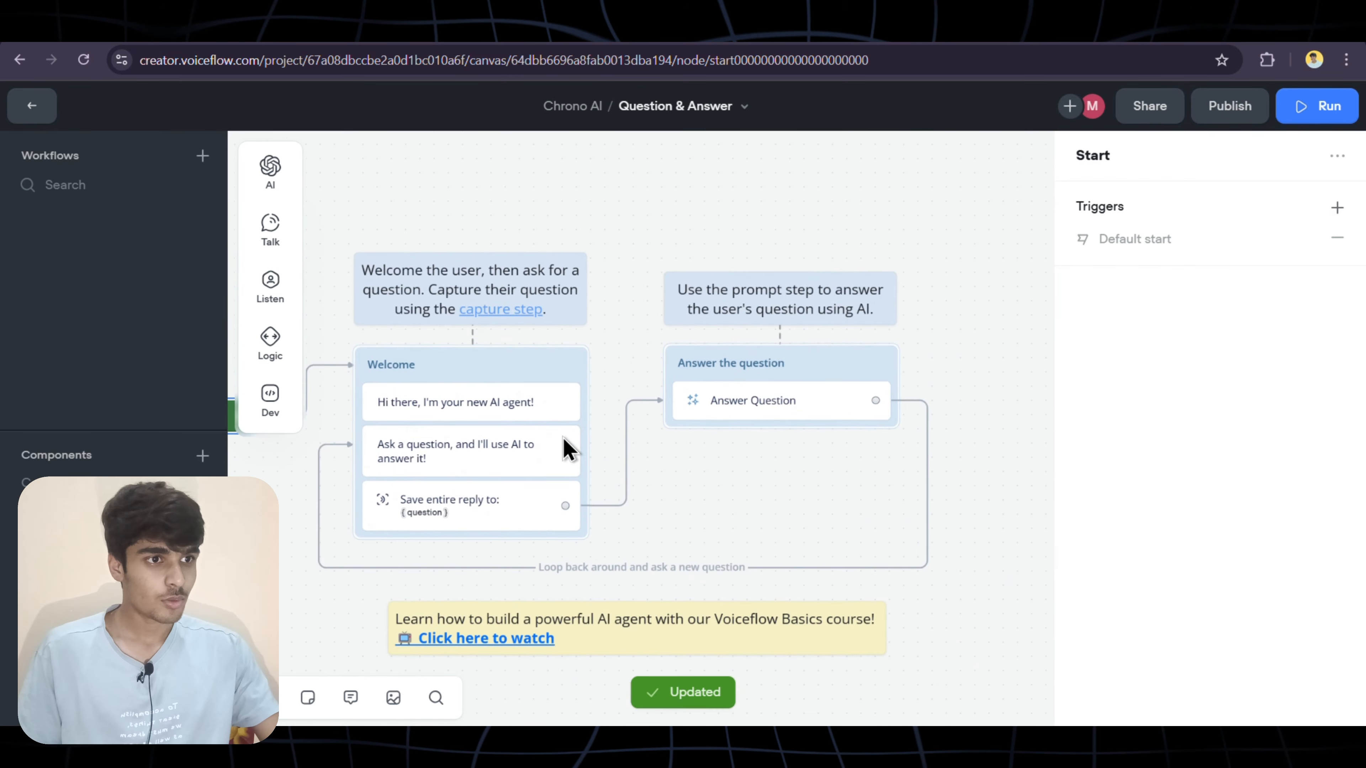
scroll(704, 438, left, 2)
drag(346, 186, 915, 598)
Delete all the template notes and blocks from the canvas
key(Delete)
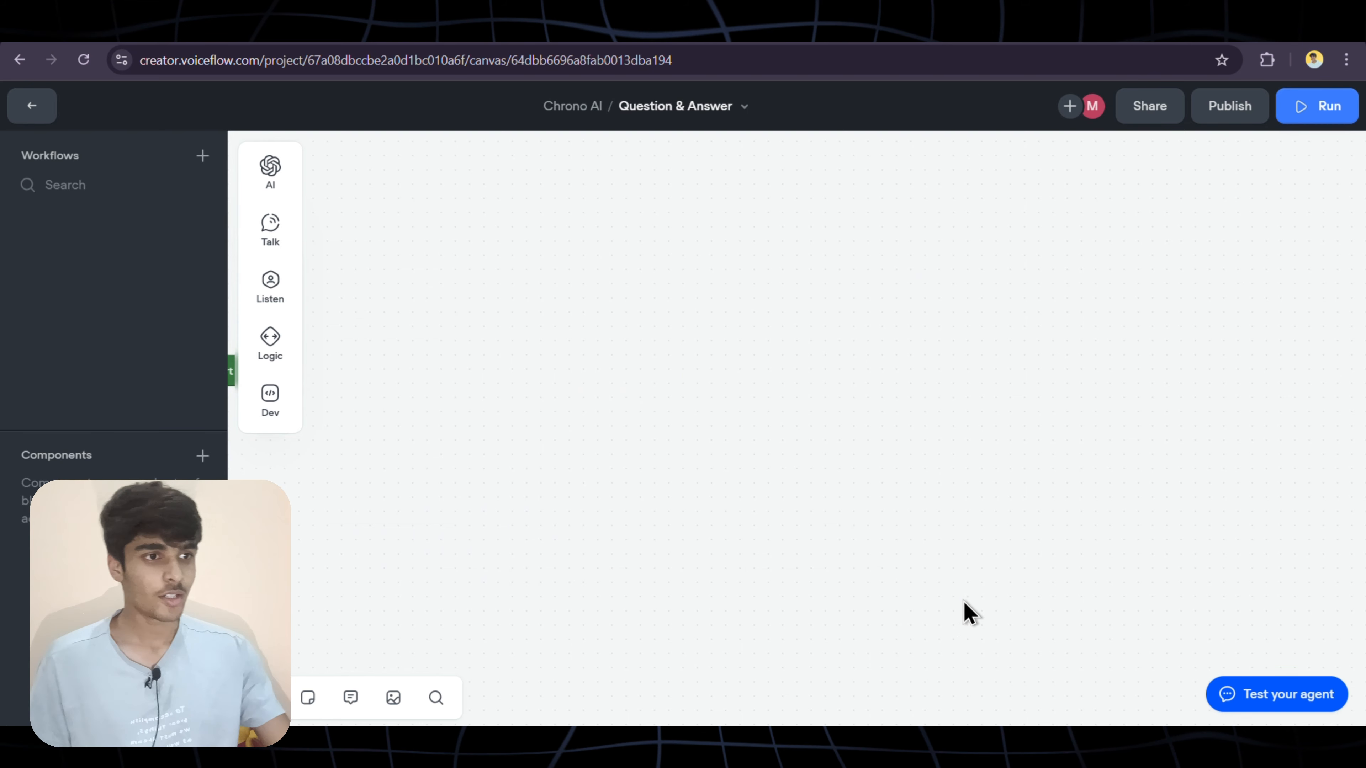
drag(691, 456, 1039, 463)
scroll(634, 323, left, 8)
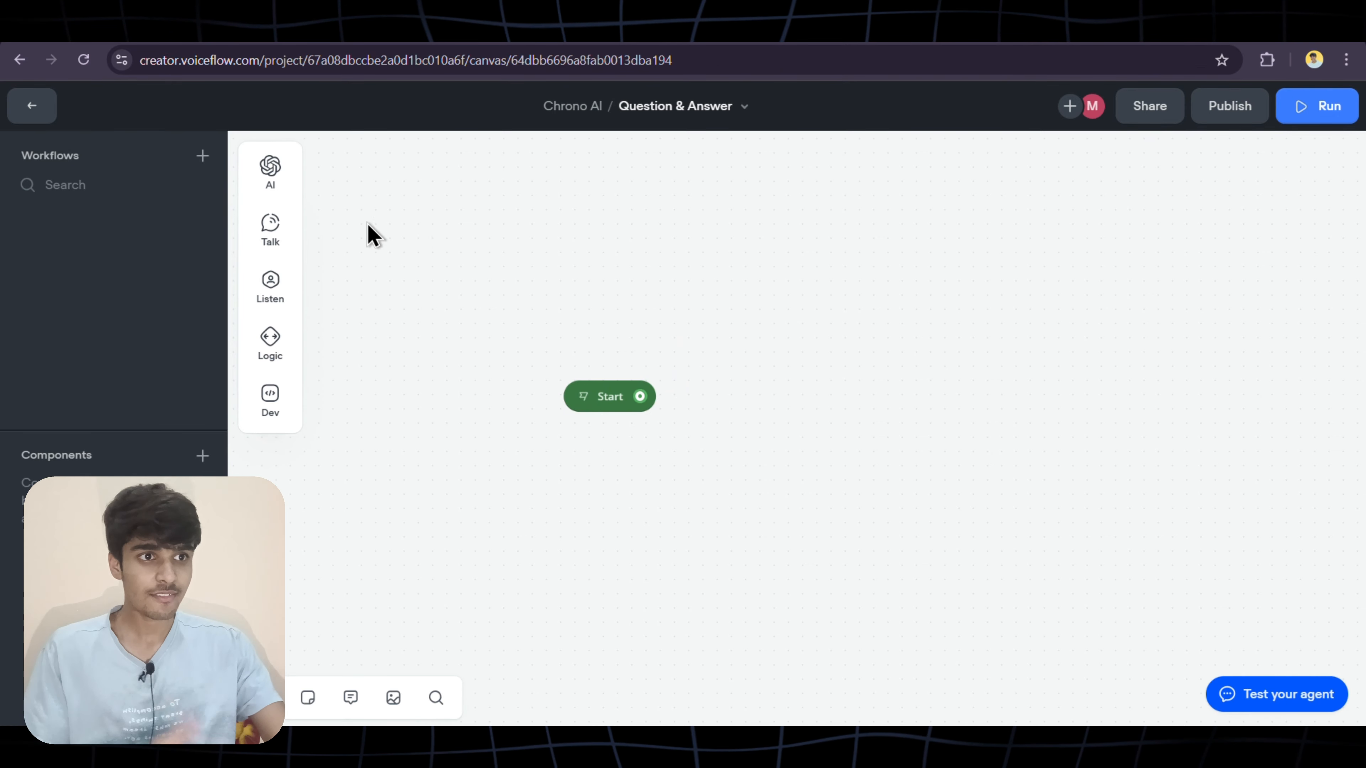
Add a new Message block and connect the Start point to it
mouse_move(285, 188)
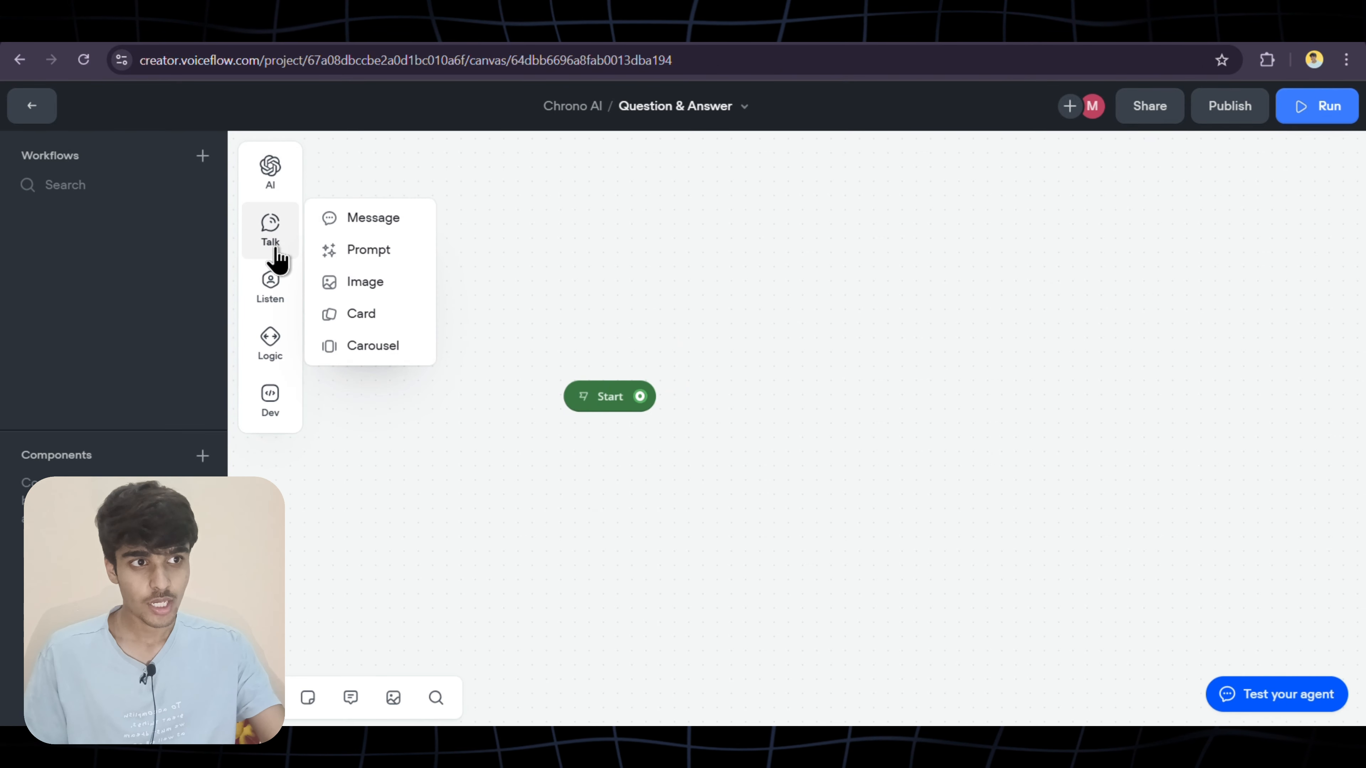
mouse_move(279, 258)
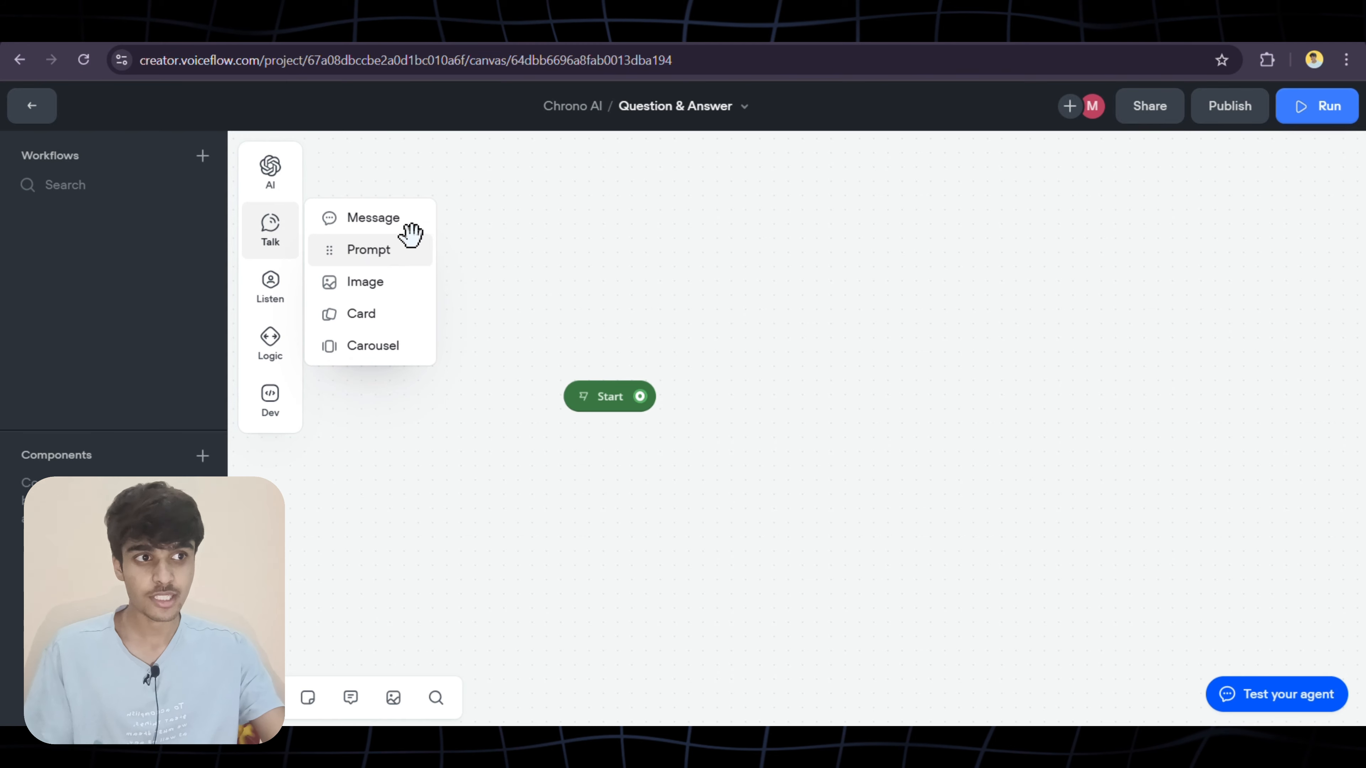
drag(415, 217, 815, 330)
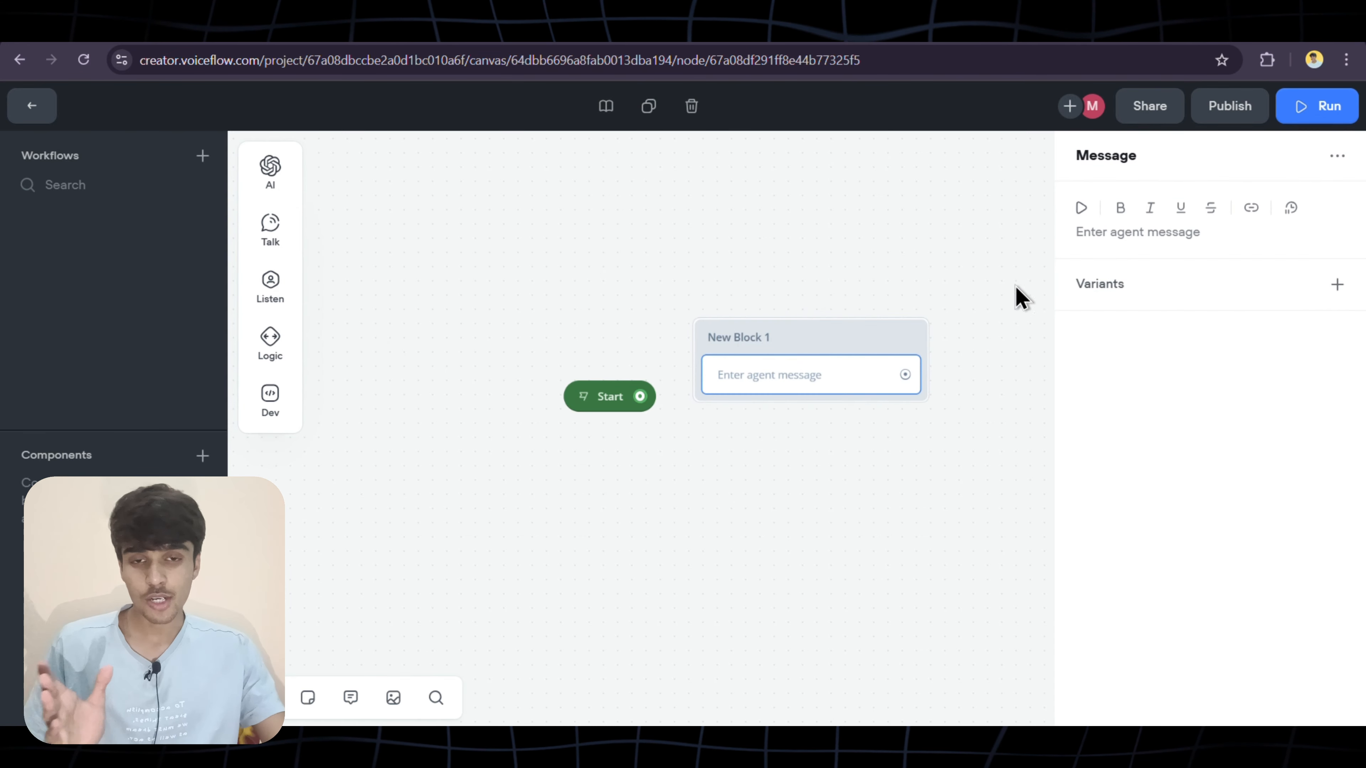
click(1033, 262)
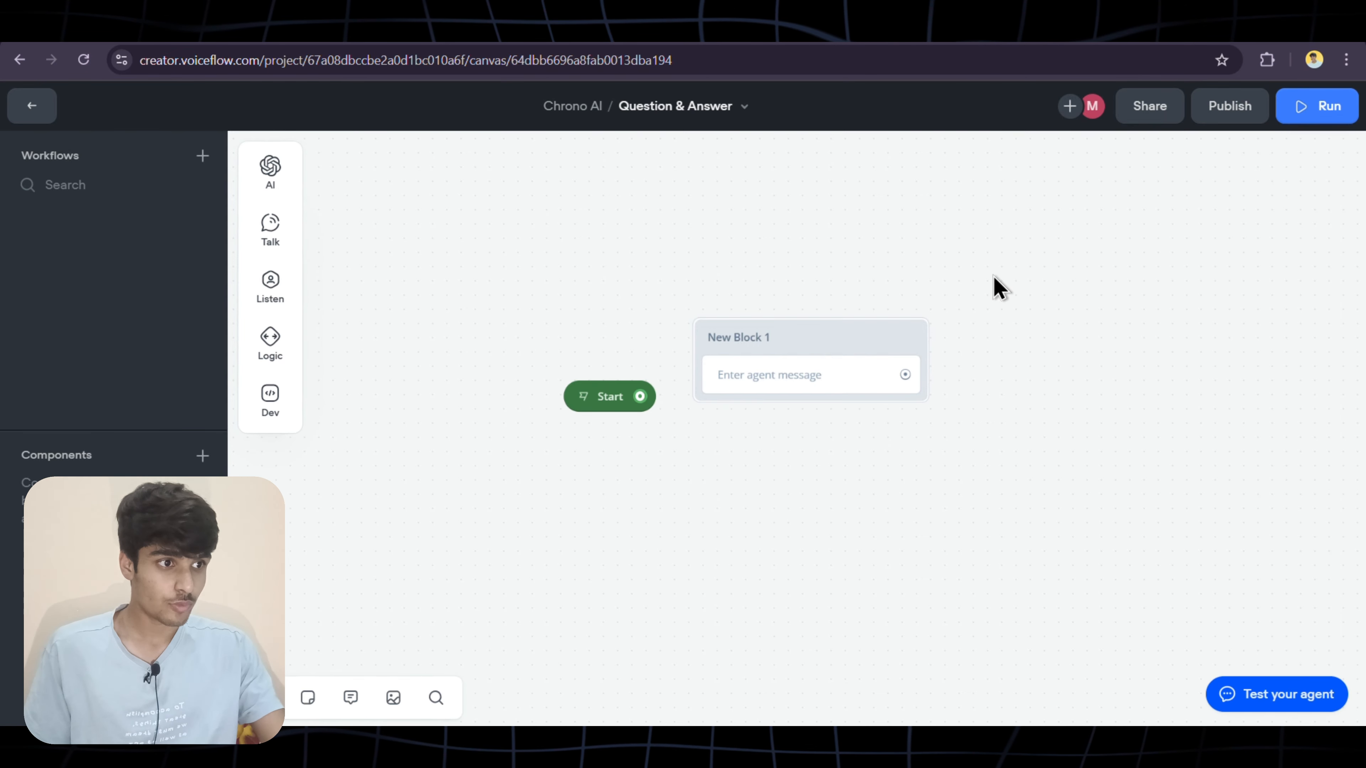
click(792, 371)
drag(641, 397, 711, 342)
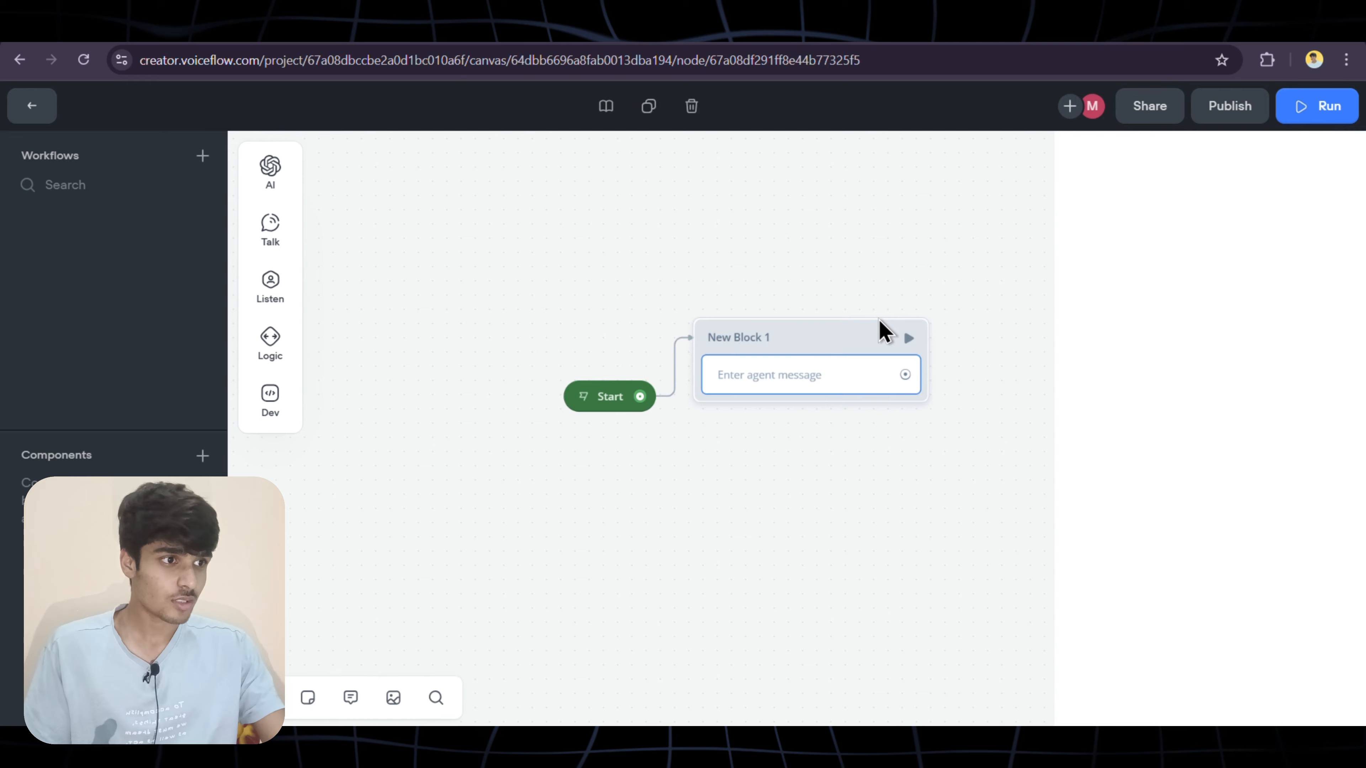
click(795, 323)
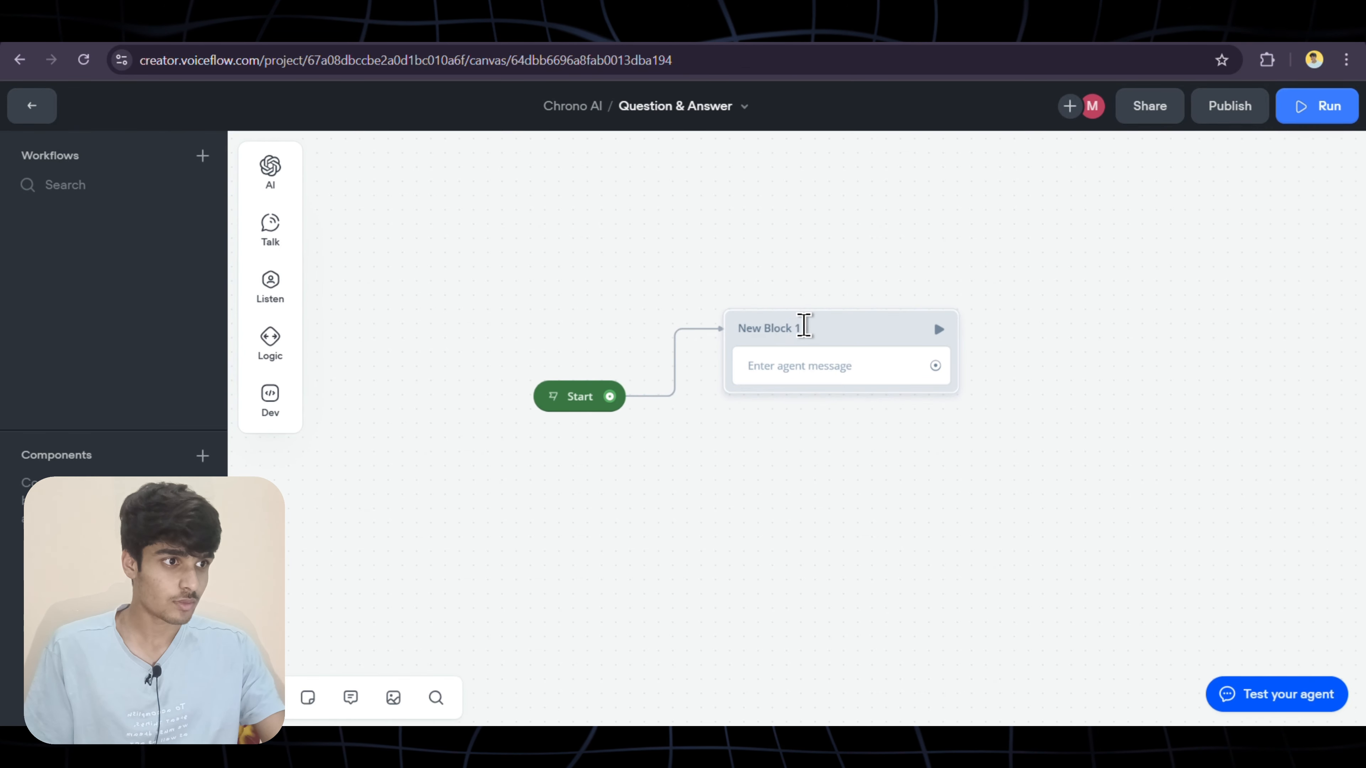
drag(804, 326, 792, 328)
Rename the new block to 'Starting'
double_click(783, 332)
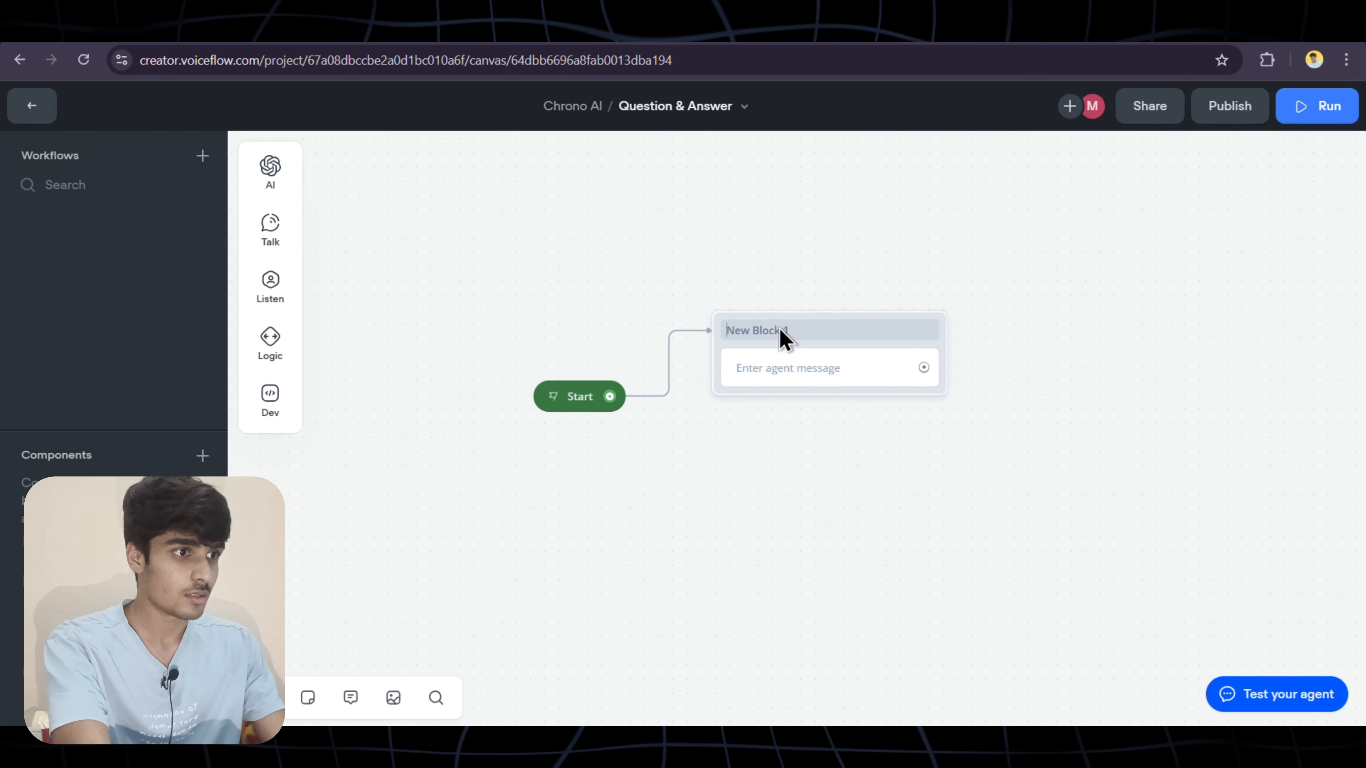
drag(792, 331, 726, 334)
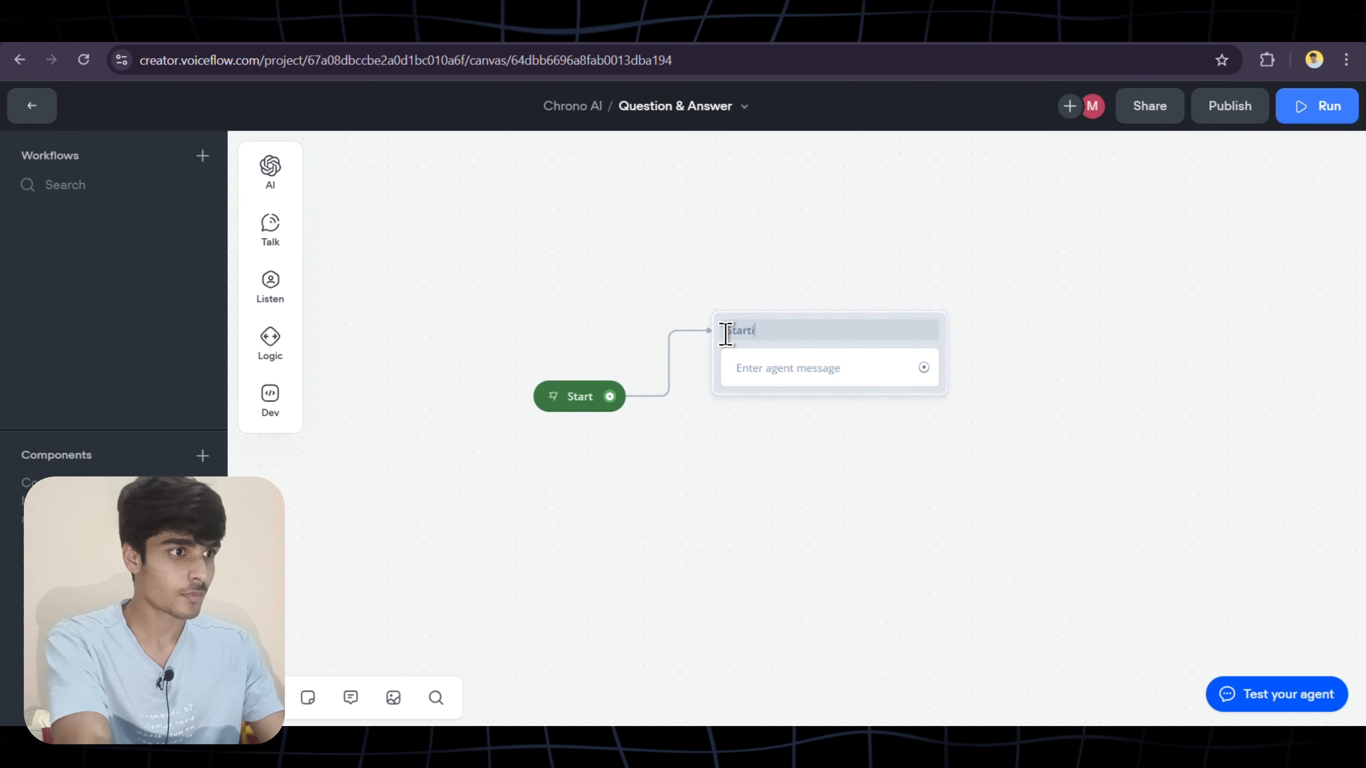
text(Starting)
key(Return)
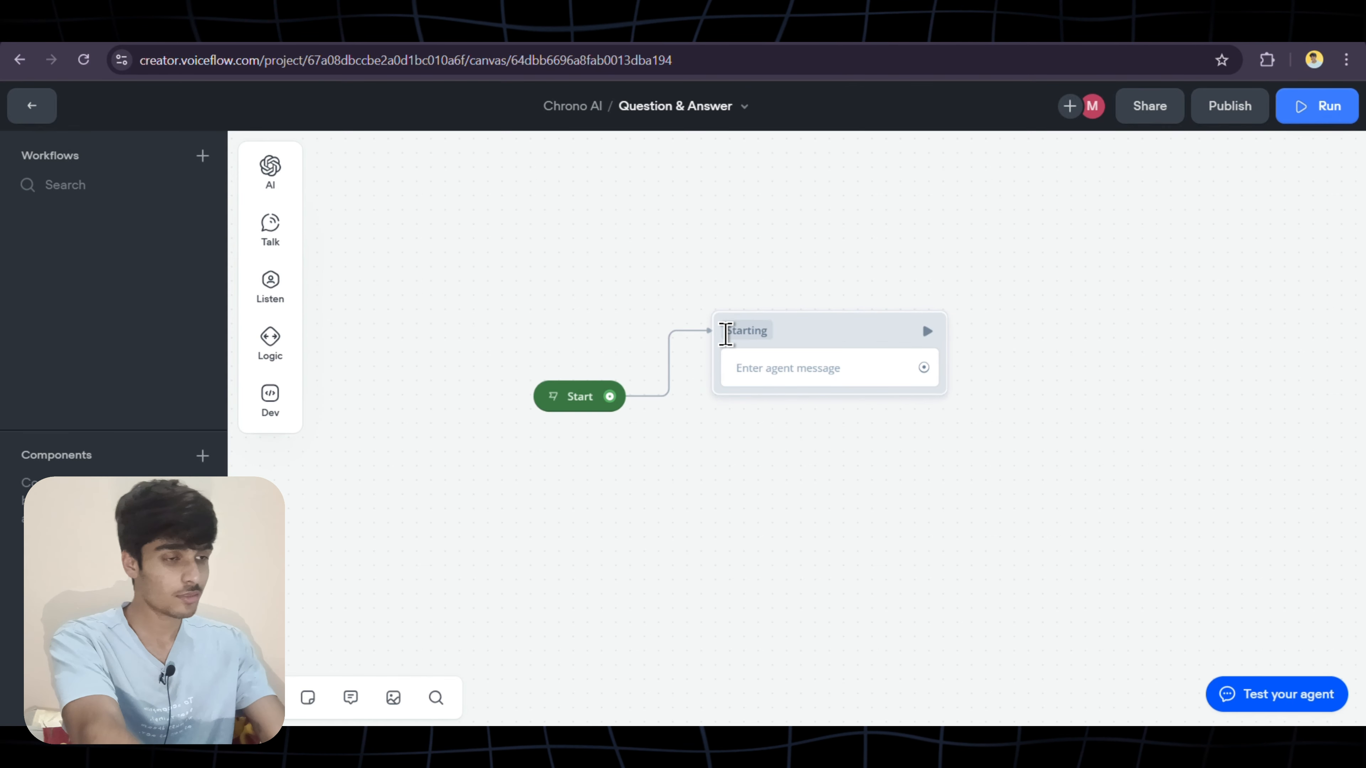
click(835, 374)
Write the greeting 'Hey I am Ada from Marrfa Real Estate.' in the Starting block's message
click(1120, 236)
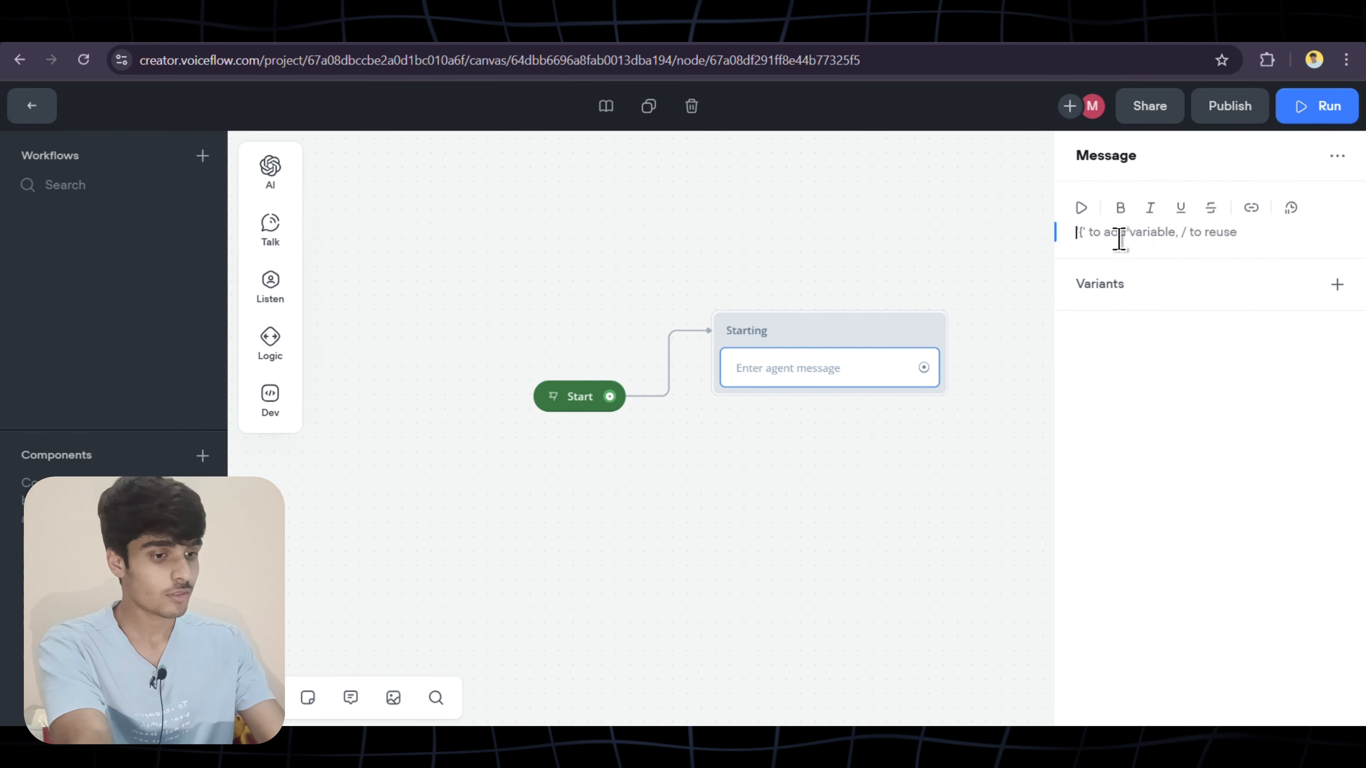
text(he)
key(BackSpace)
key(BackSpace)
text(He)
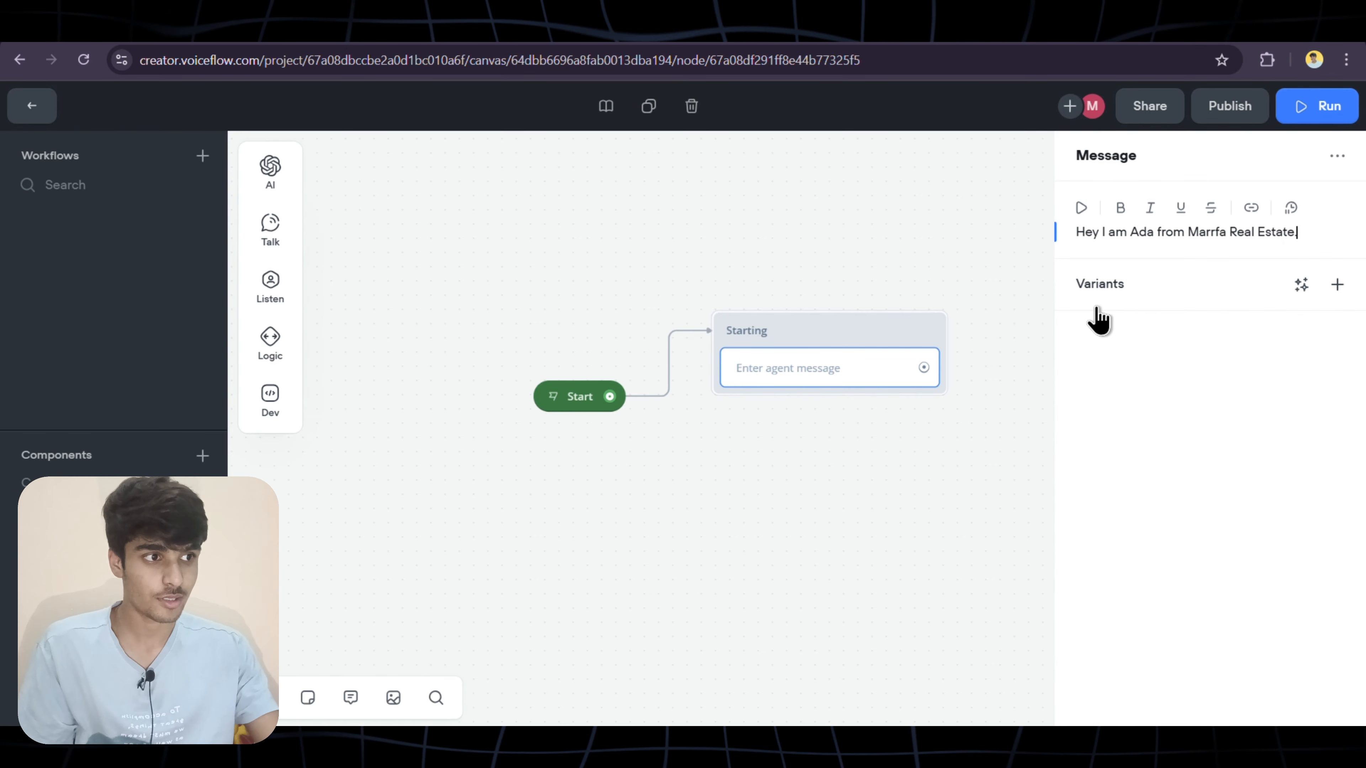
click(786, 272)
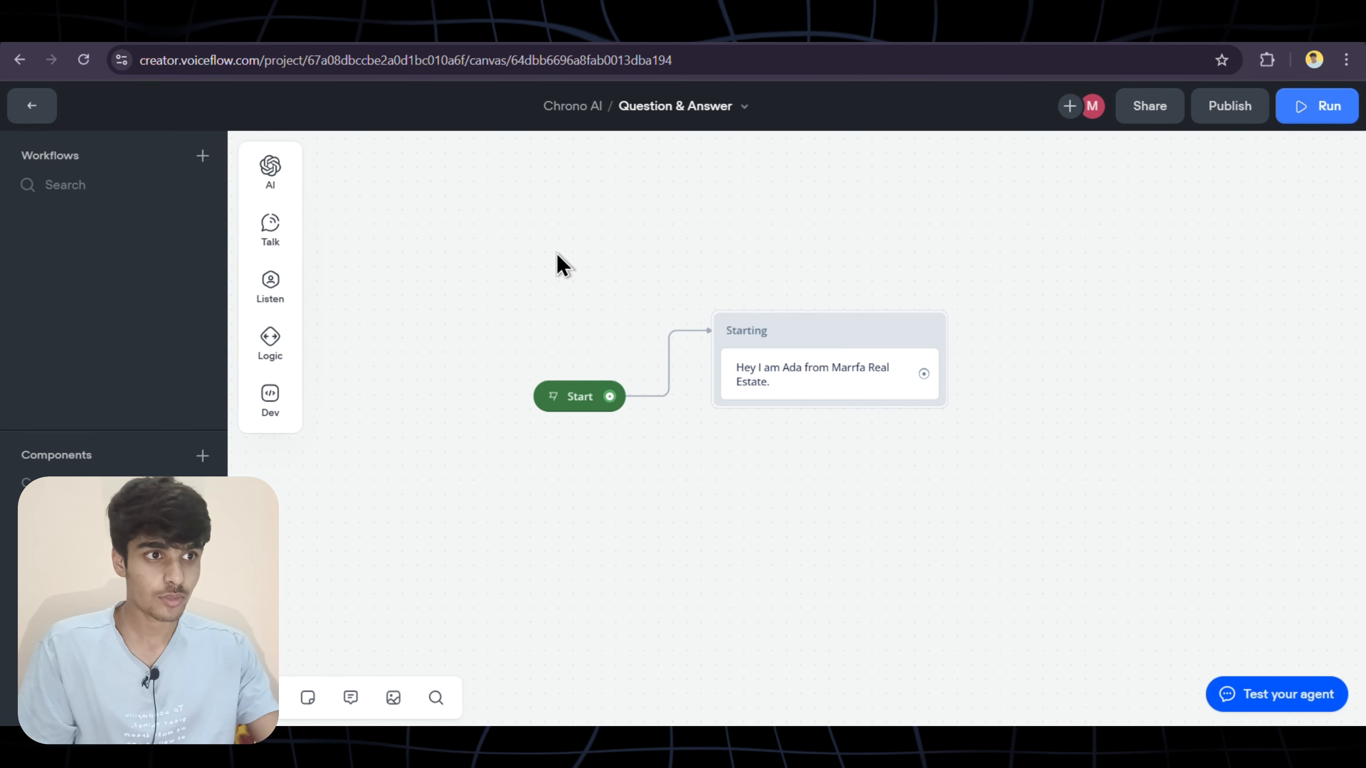
Add a second message 'How can I help you today?' and generate three variants of it
mouse_move(274, 235)
drag(339, 219, 821, 389)
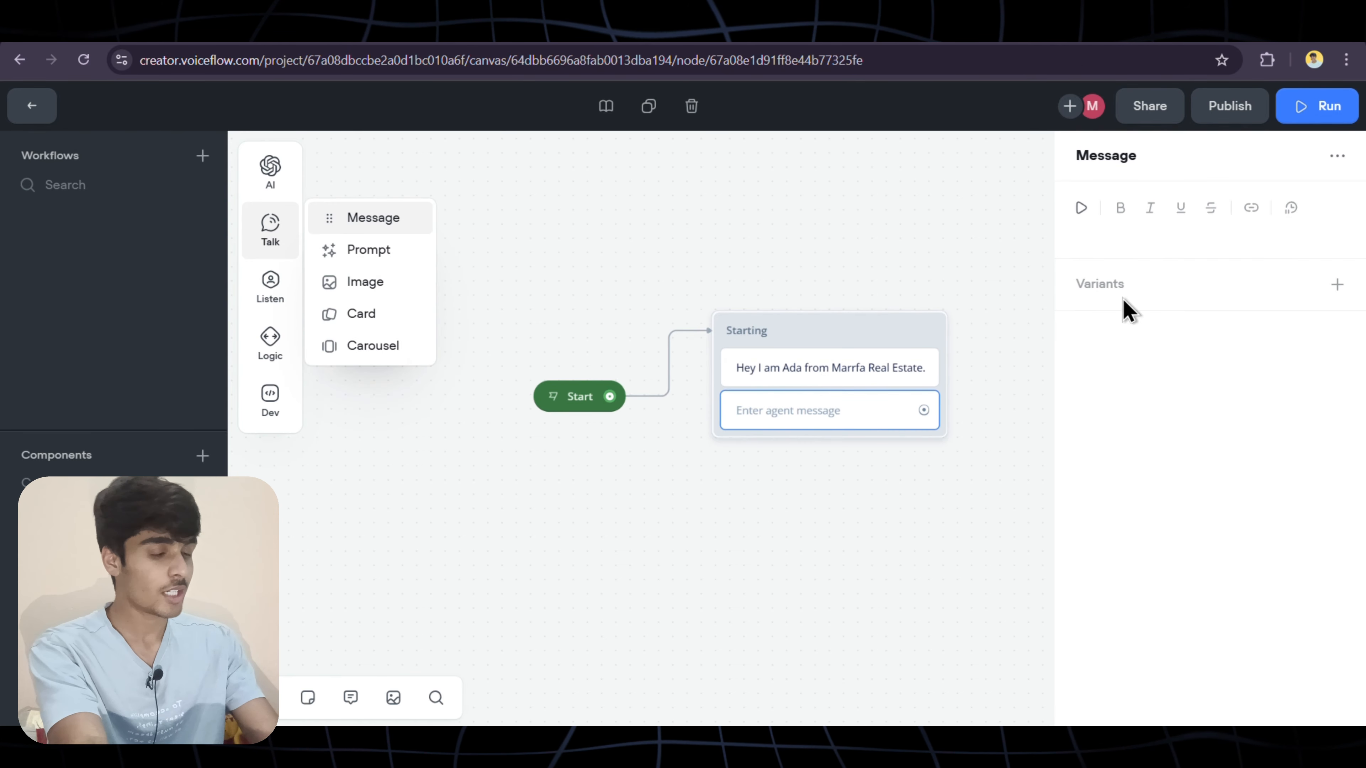
click(1116, 230)
text(How can I help you today?)
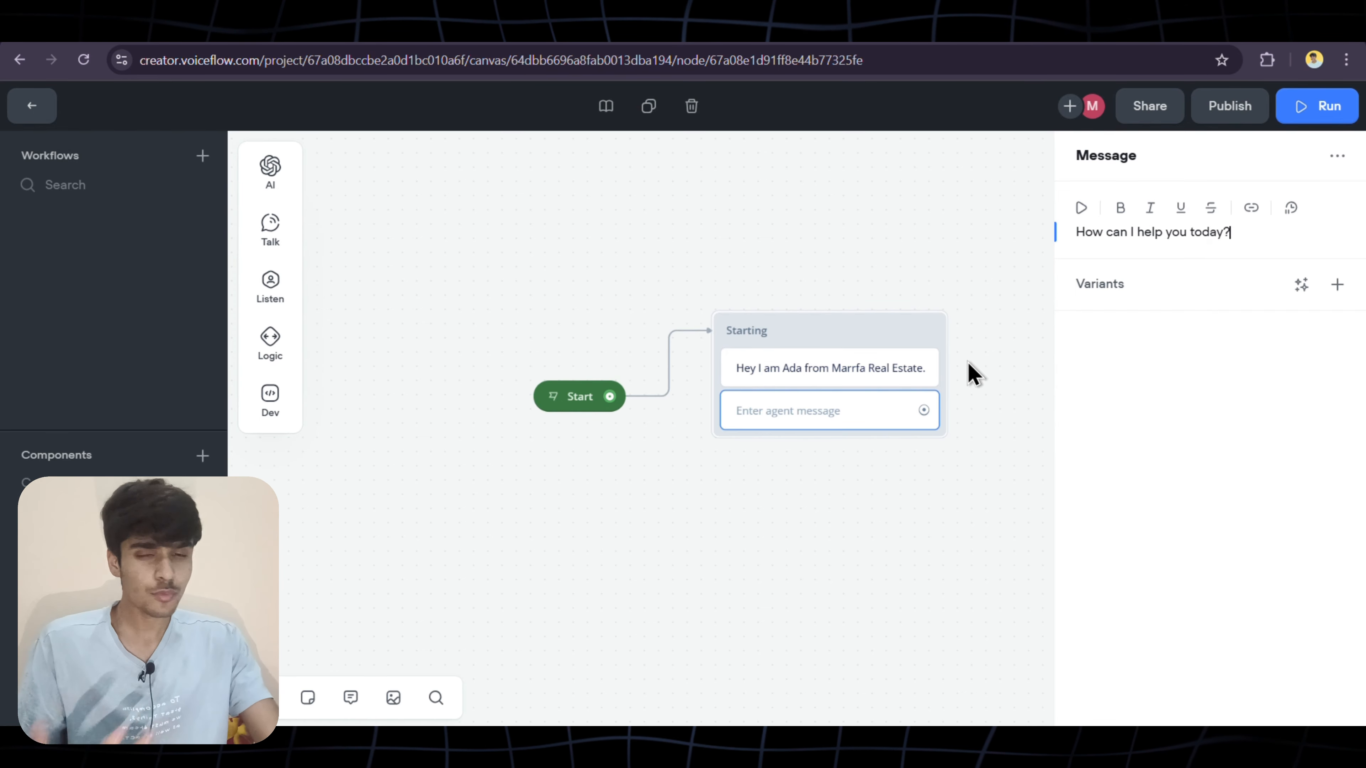
click(1301, 286)
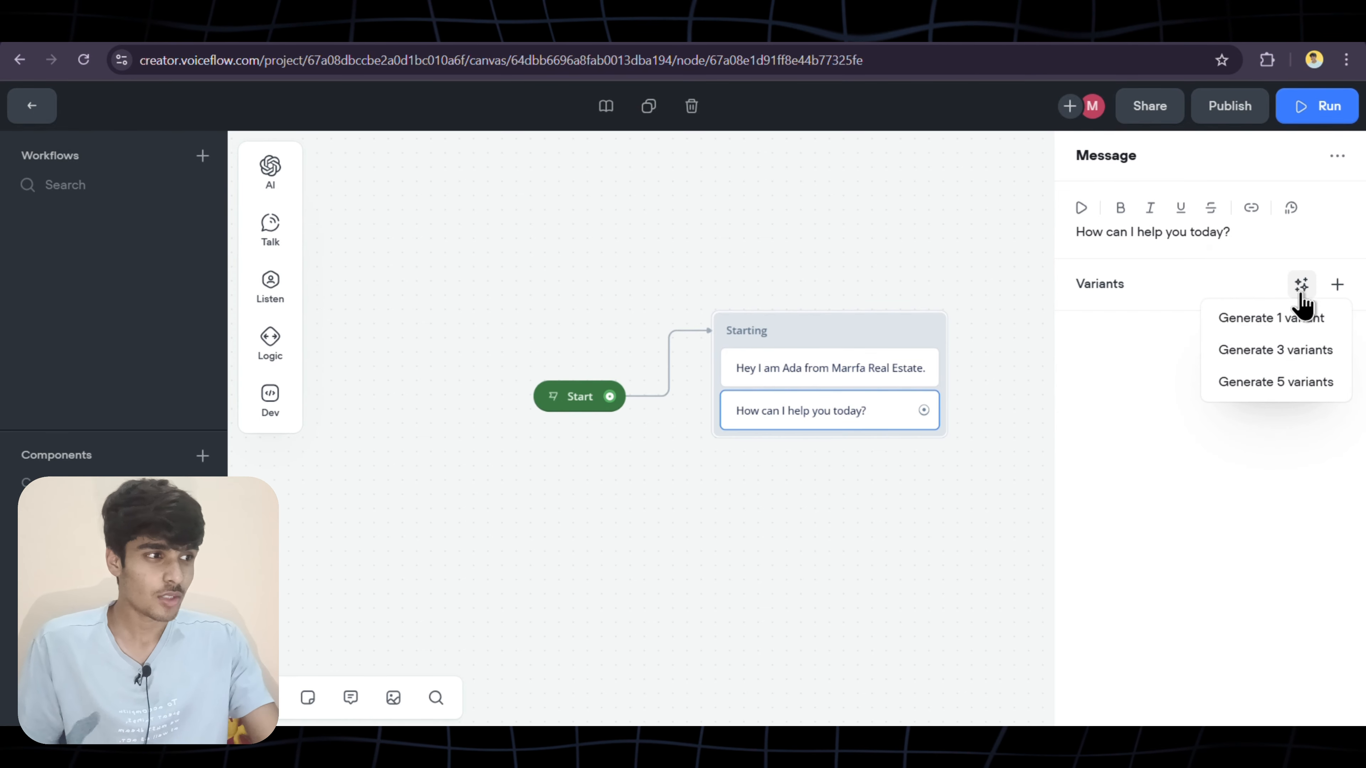
click(1279, 351)
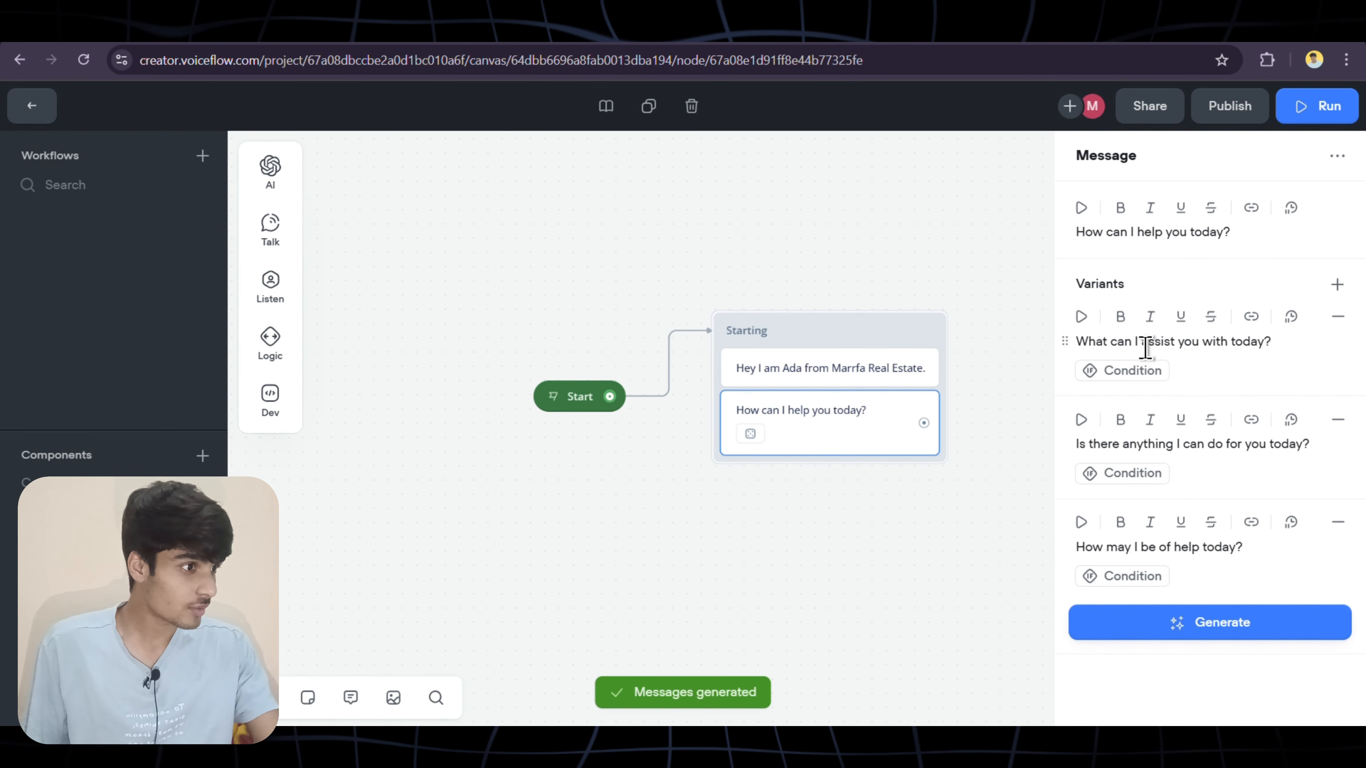
drag(1120, 345, 1222, 352)
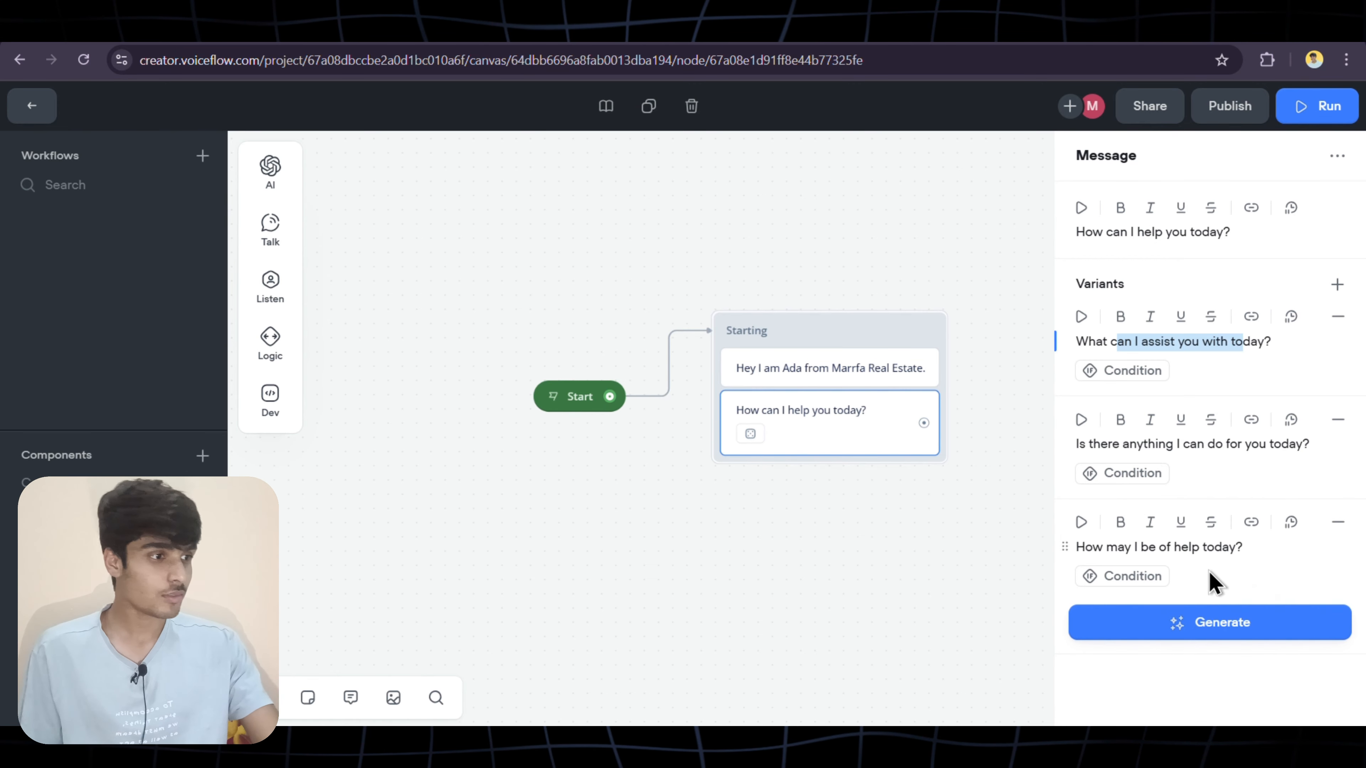
click(1207, 657)
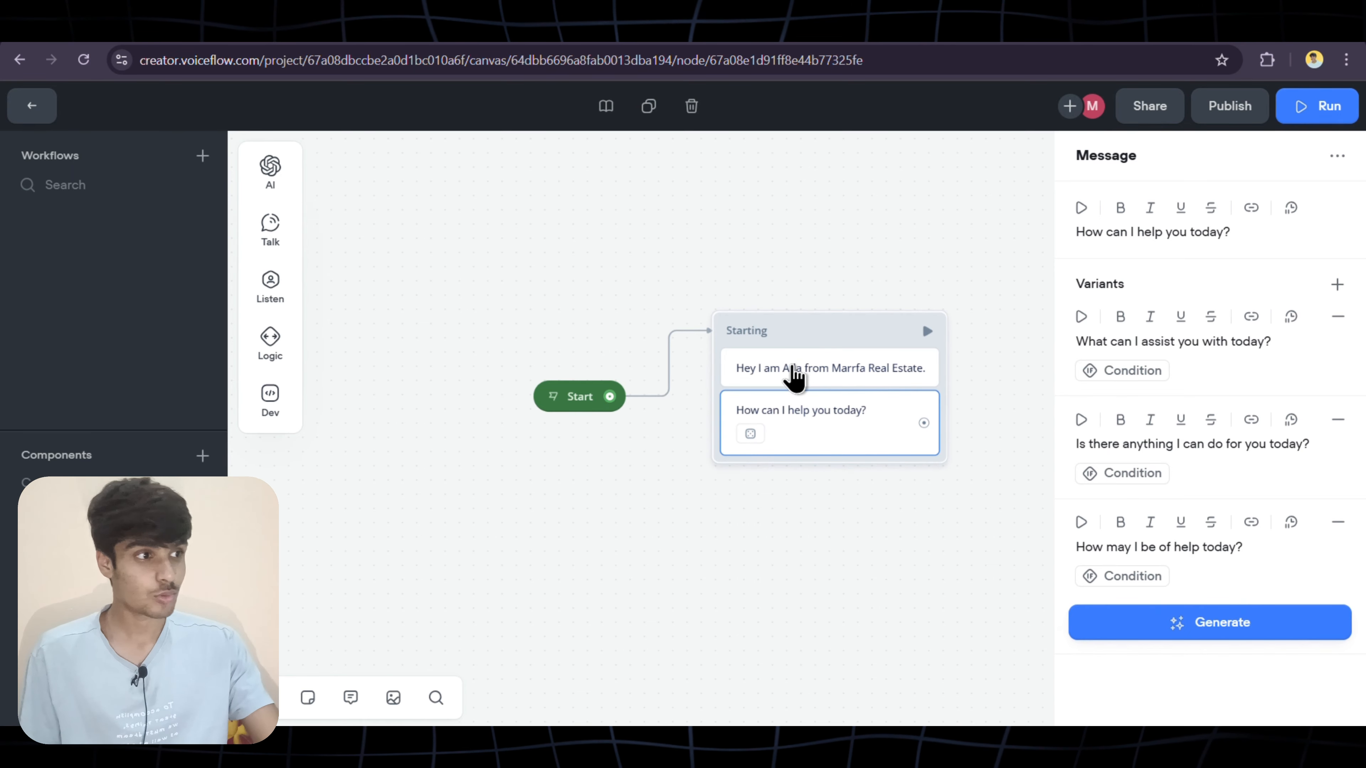
Generate three variants of the greeting message
click(794, 372)
click(1302, 284)
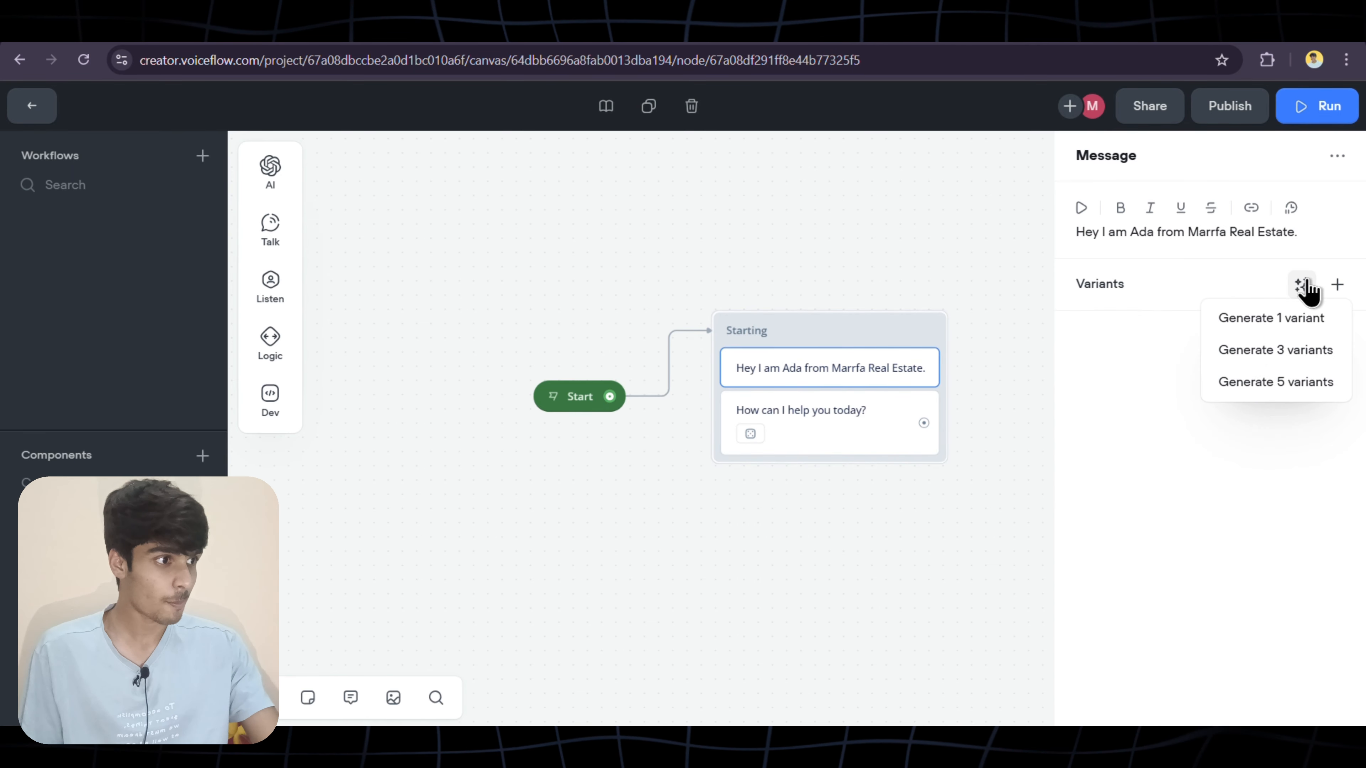
click(1266, 353)
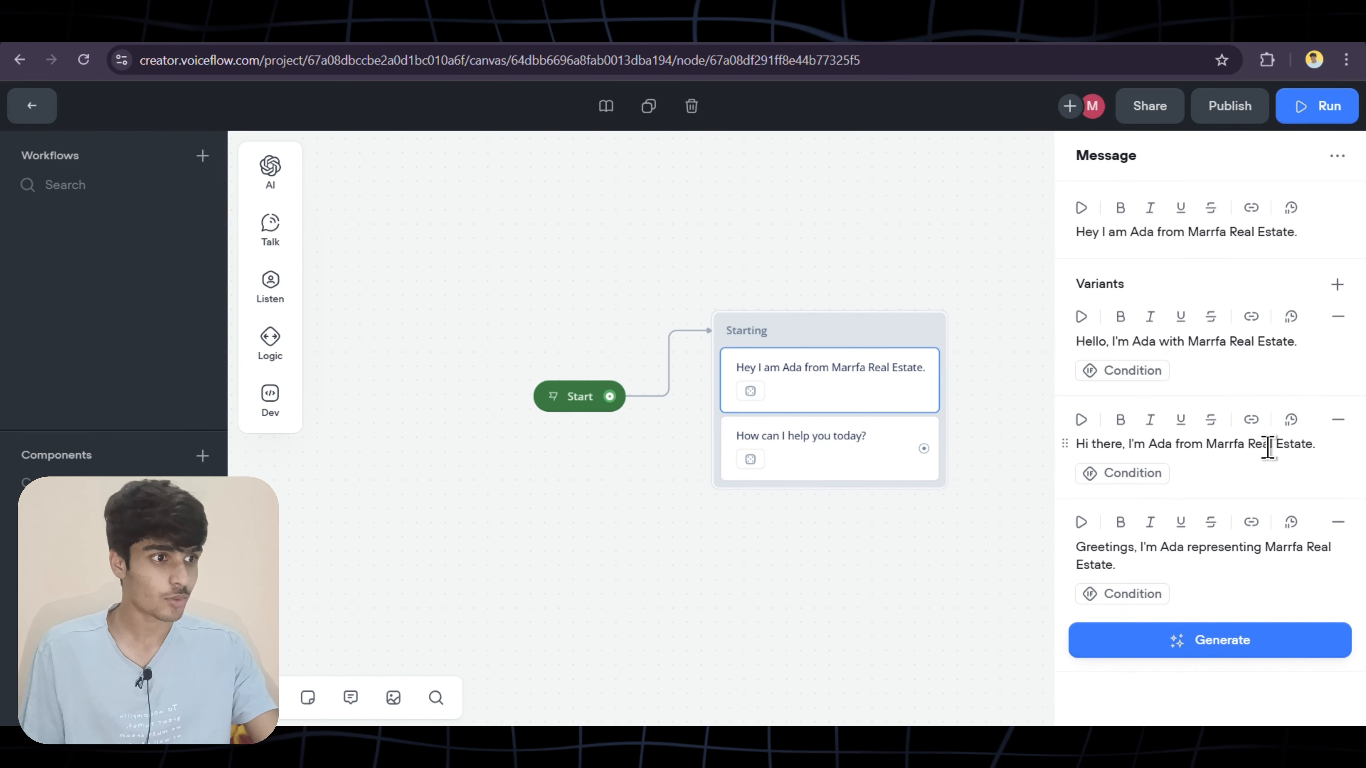
click(1038, 581)
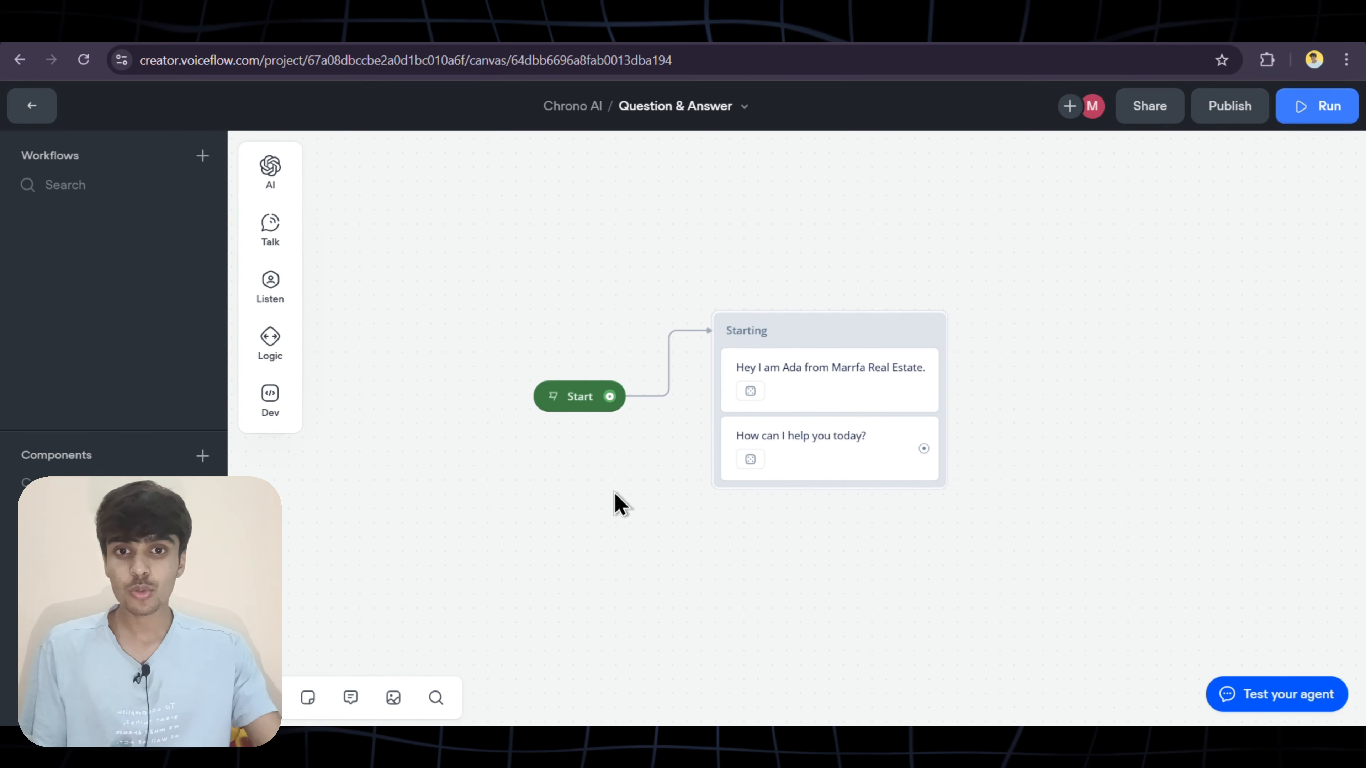
Add a Buttons step to the Starting block with options Buy a Property and Sell a property
mouse_move(271, 299)
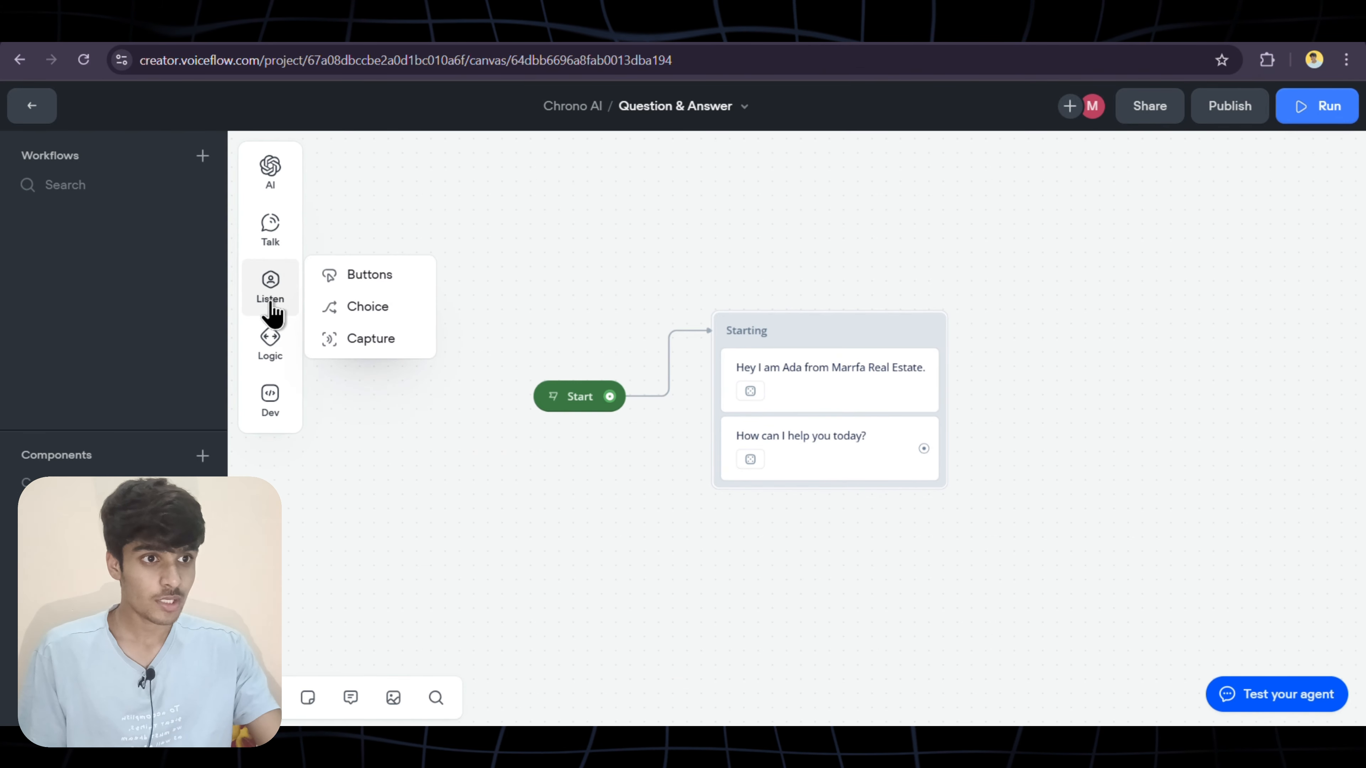
drag(376, 273, 834, 486)
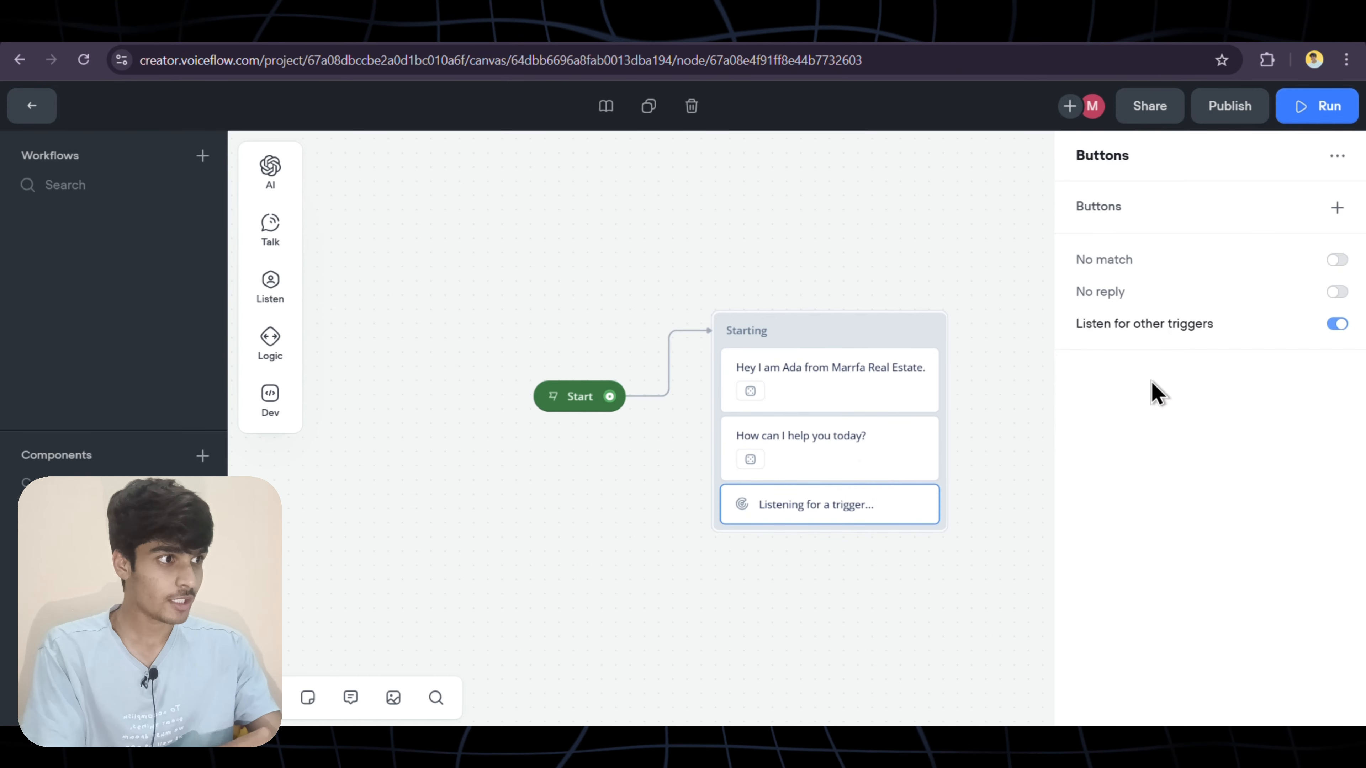
click(1338, 209)
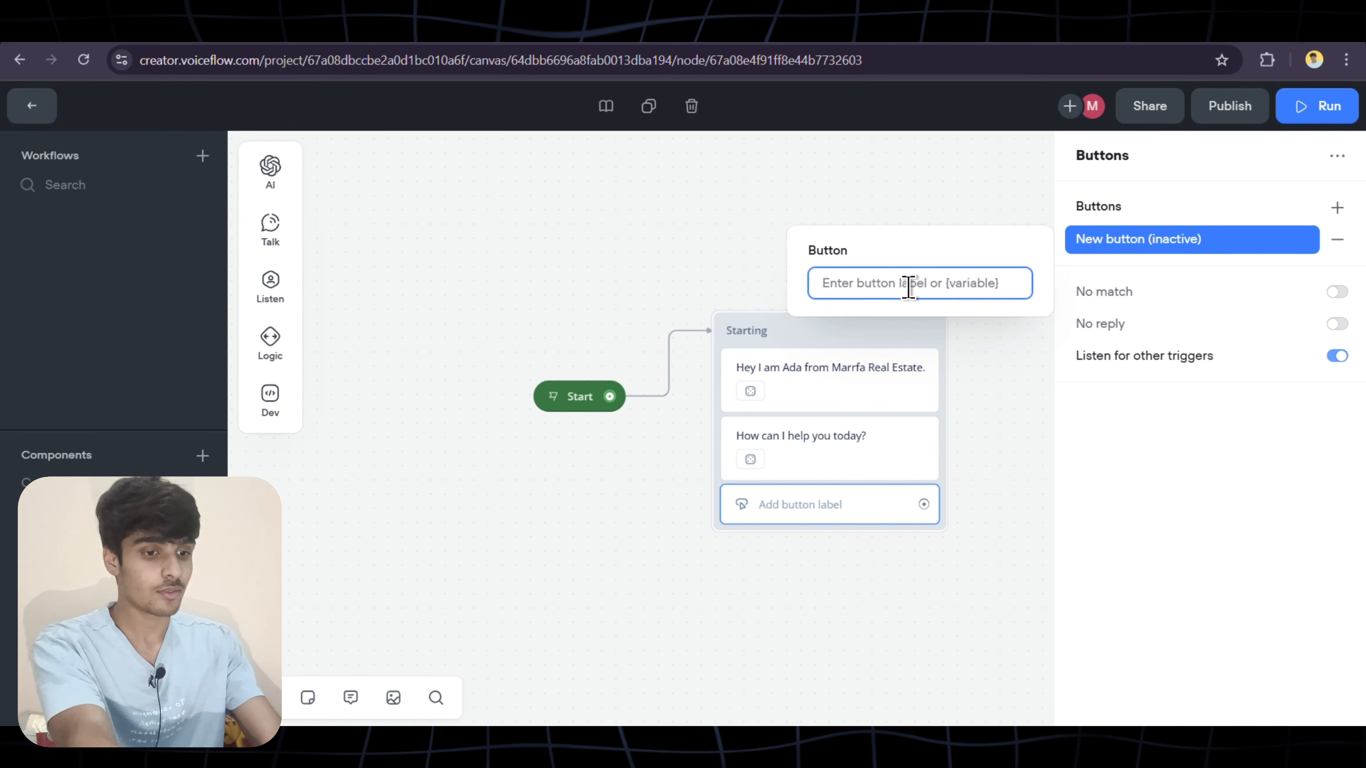
text(Buy a Property)
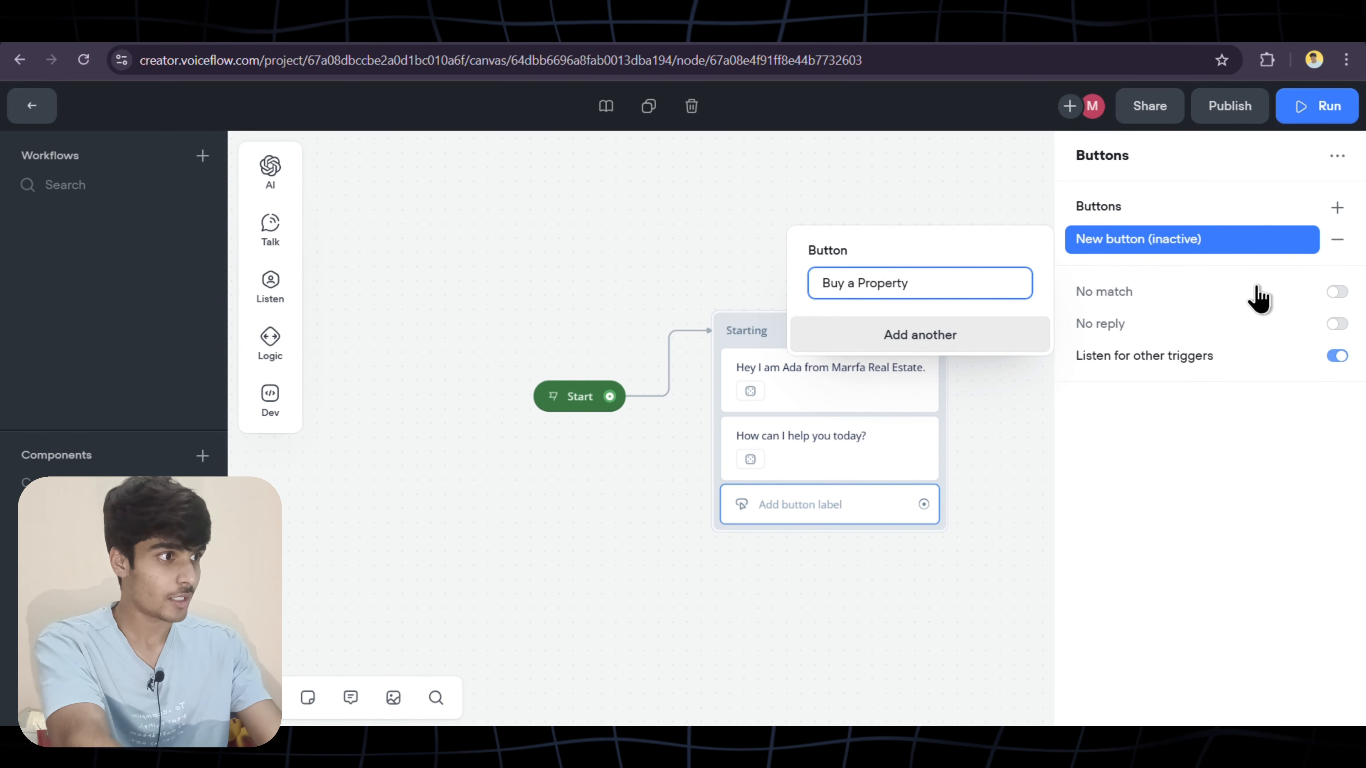
click(1337, 208)
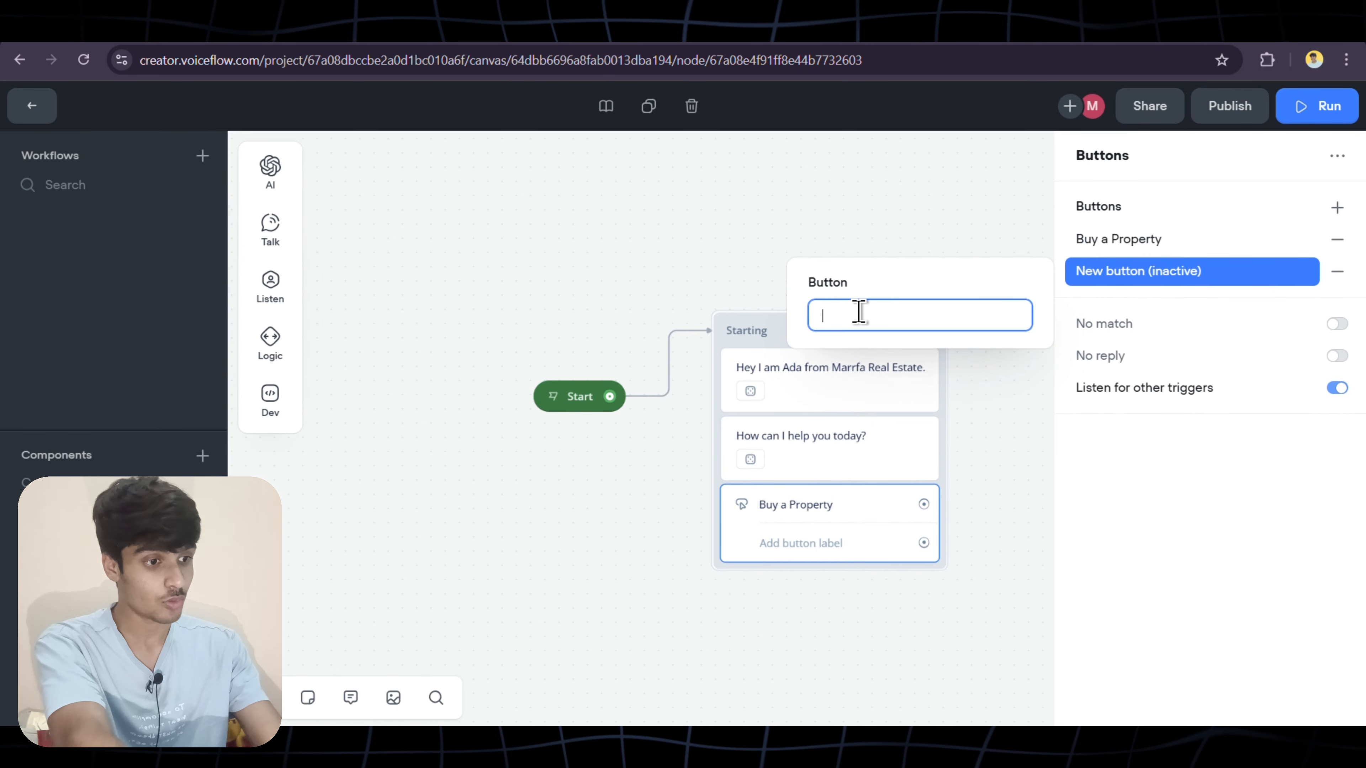
text(Sell a property)
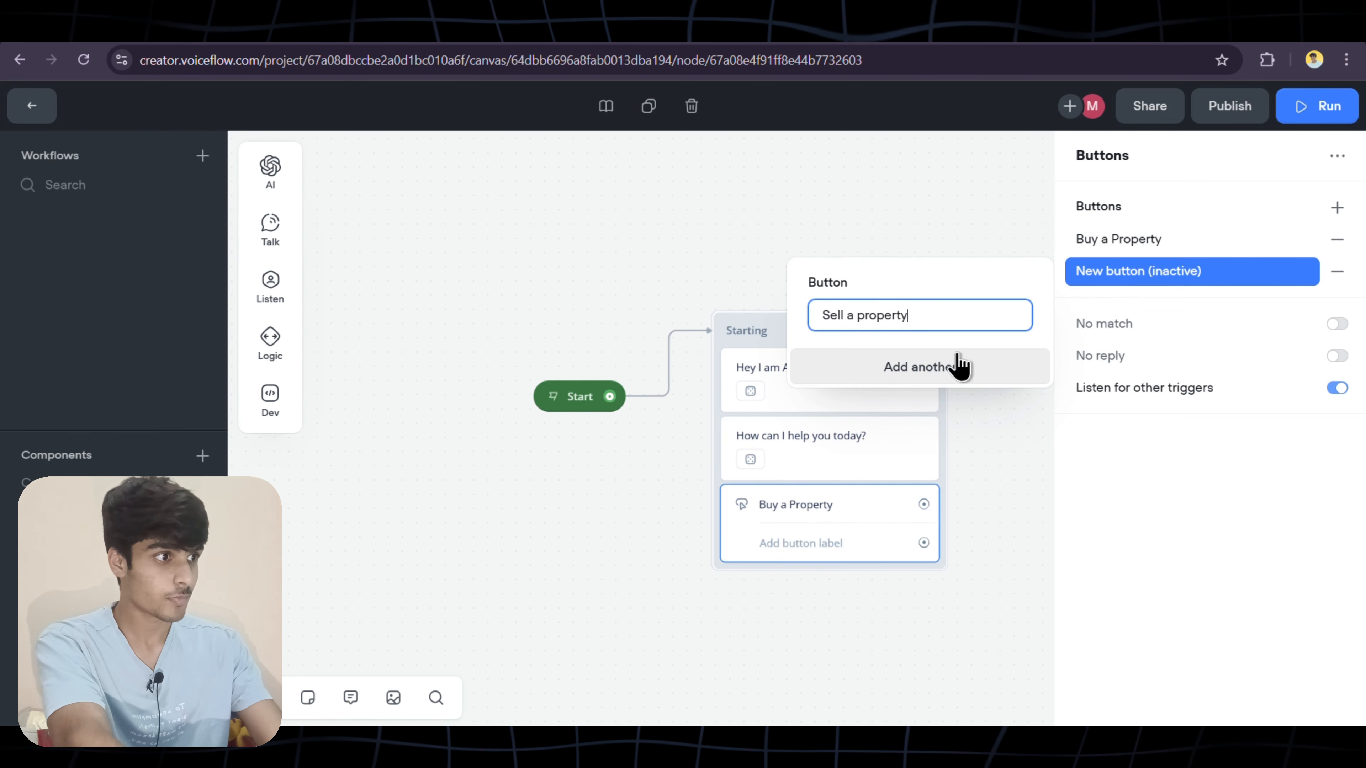
click(1162, 509)
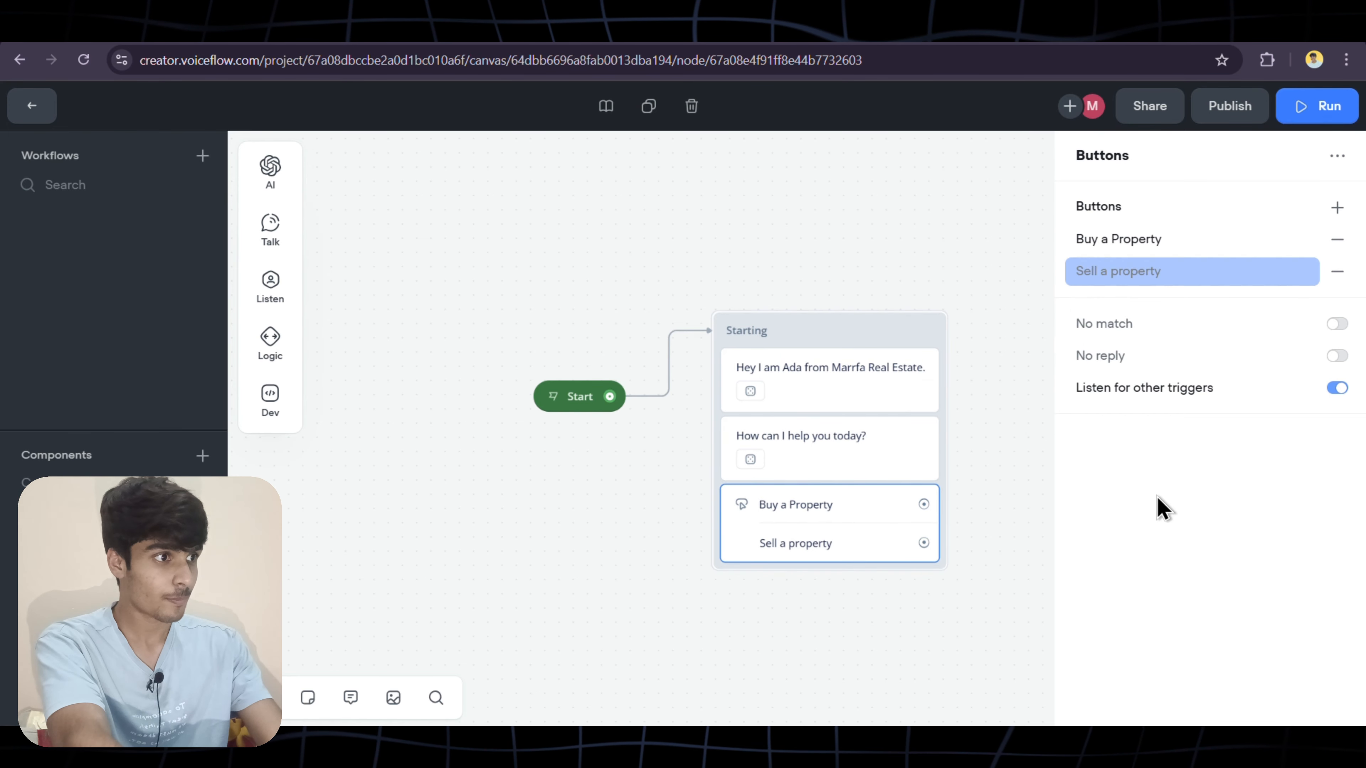
Add the remaining buttons Rent a Property and Customer support!
click(1344, 218)
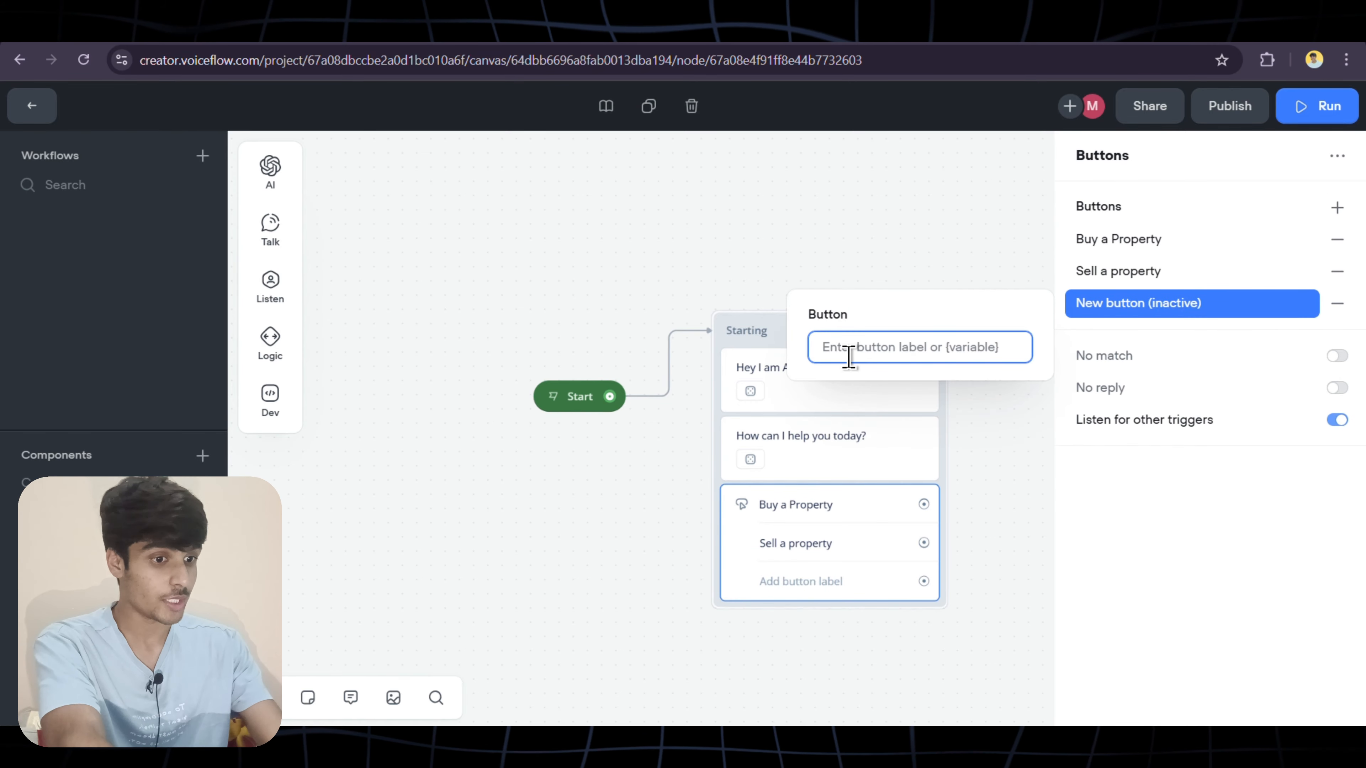
text(Rent a Property)
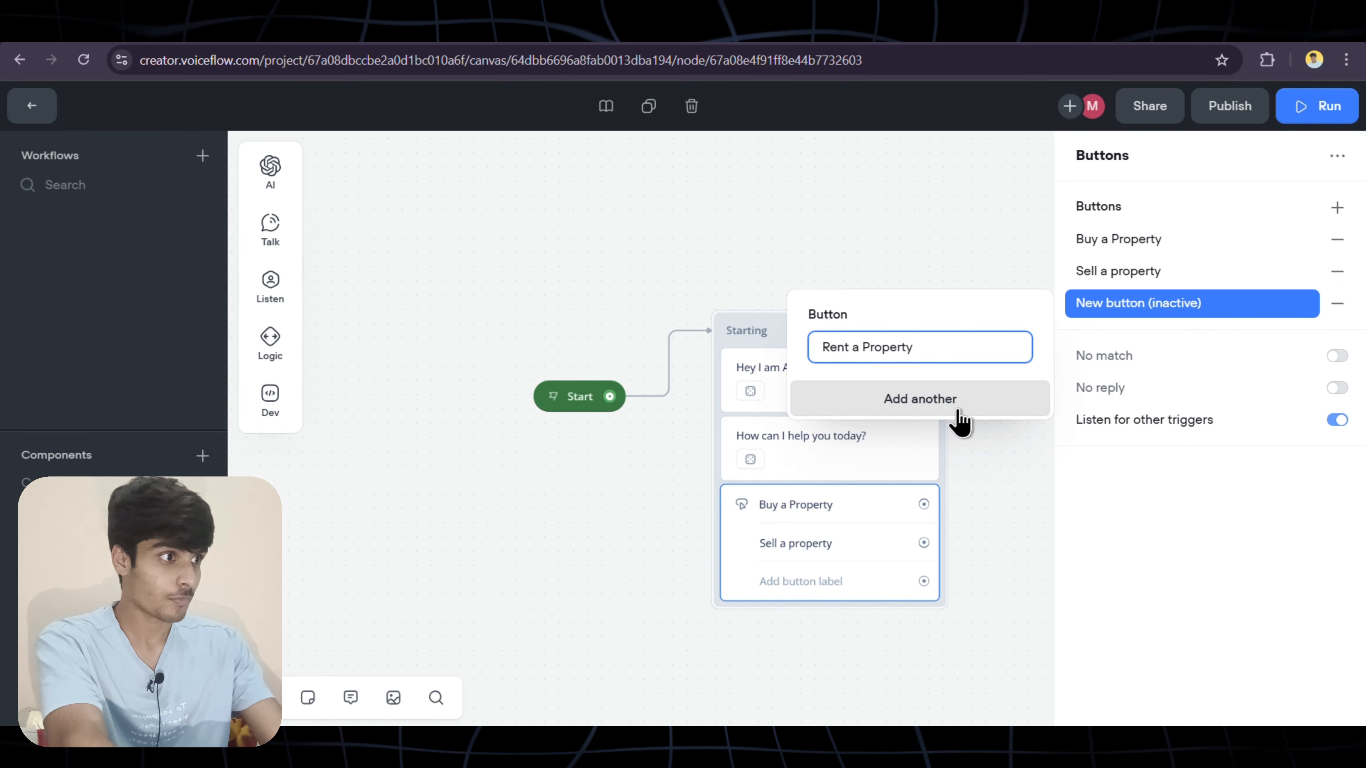
click(1337, 208)
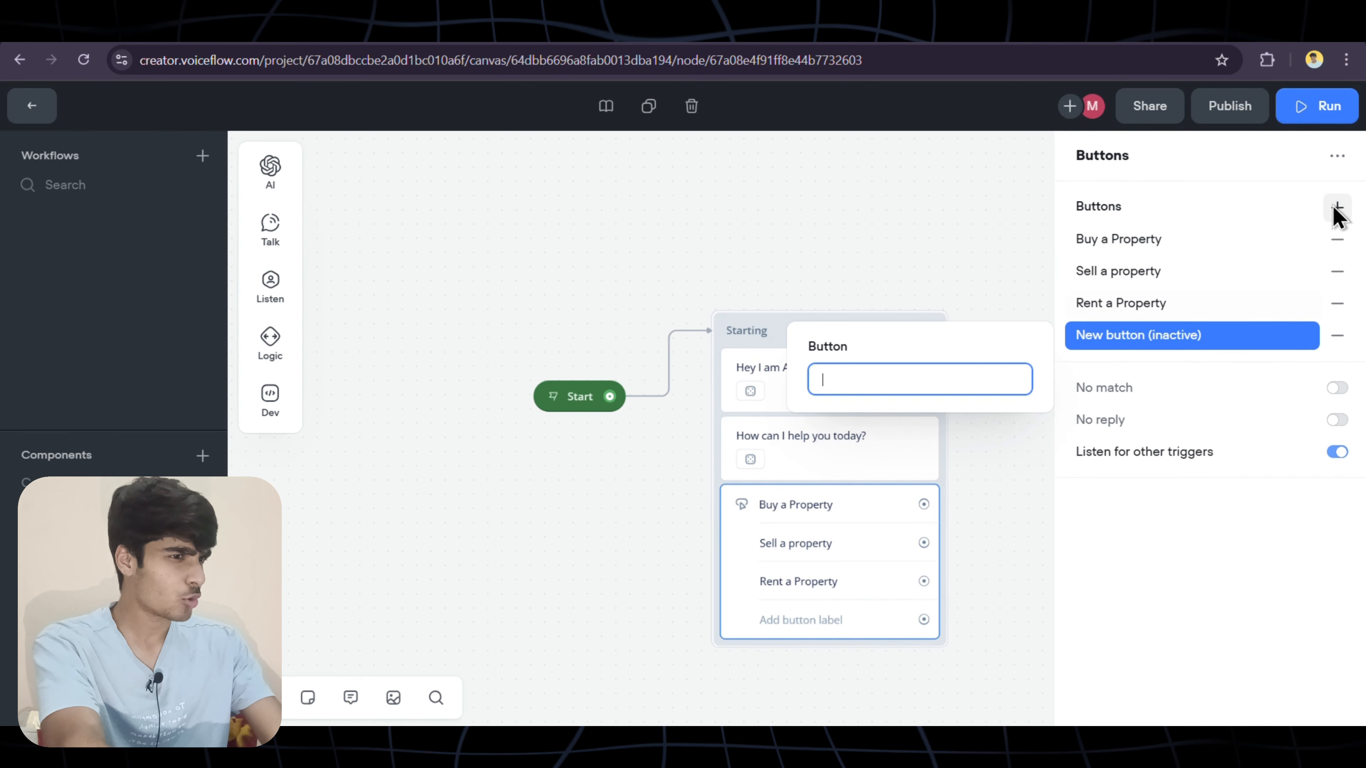
text(Customer support!)
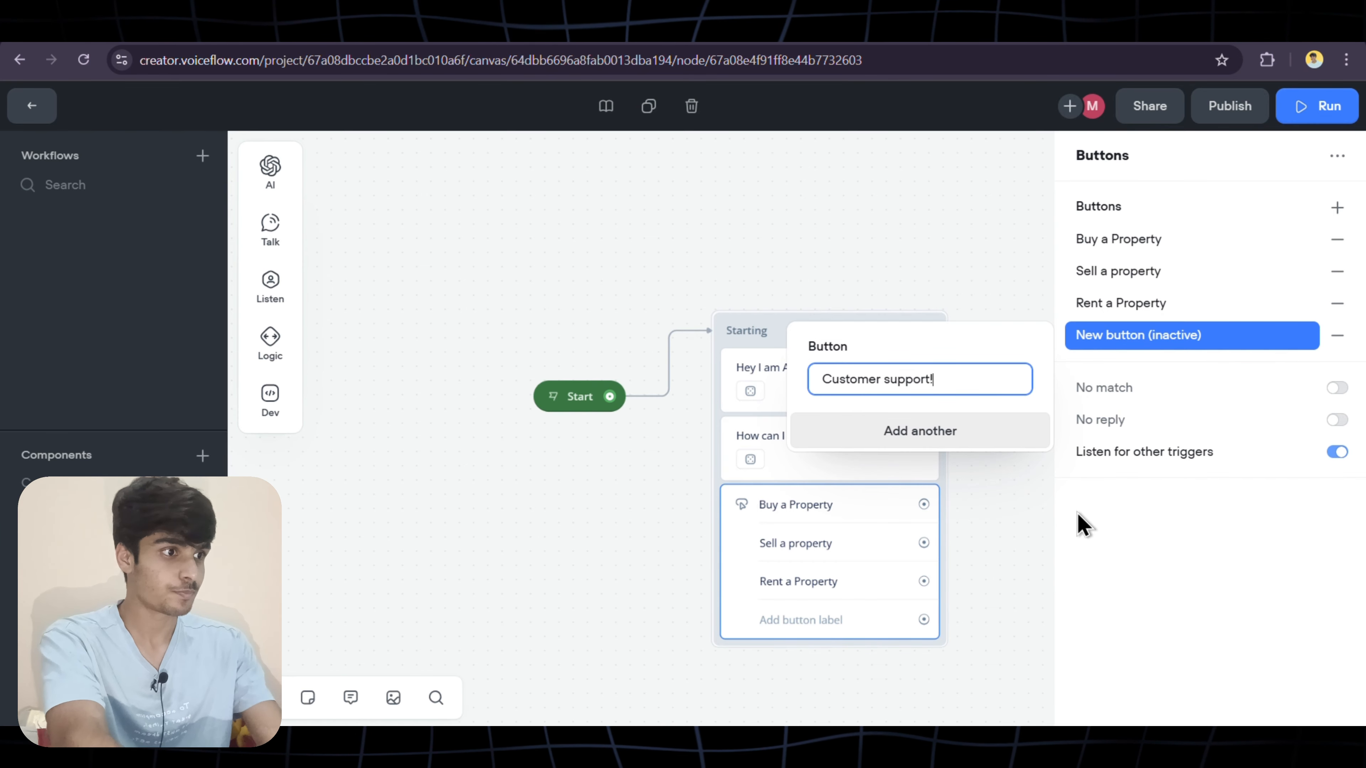
click(1086, 526)
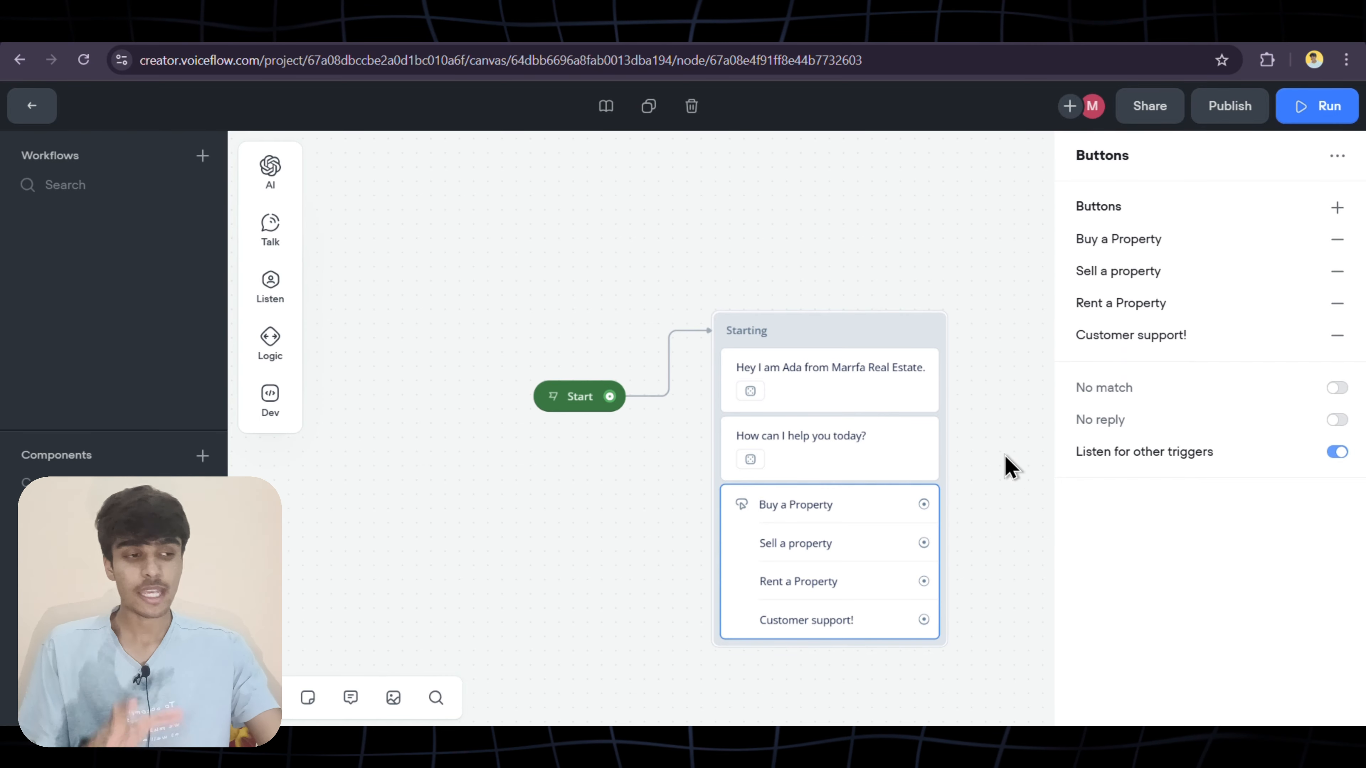
scroll(1004, 456, down, 1)
scroll(1004, 457, right, 1)
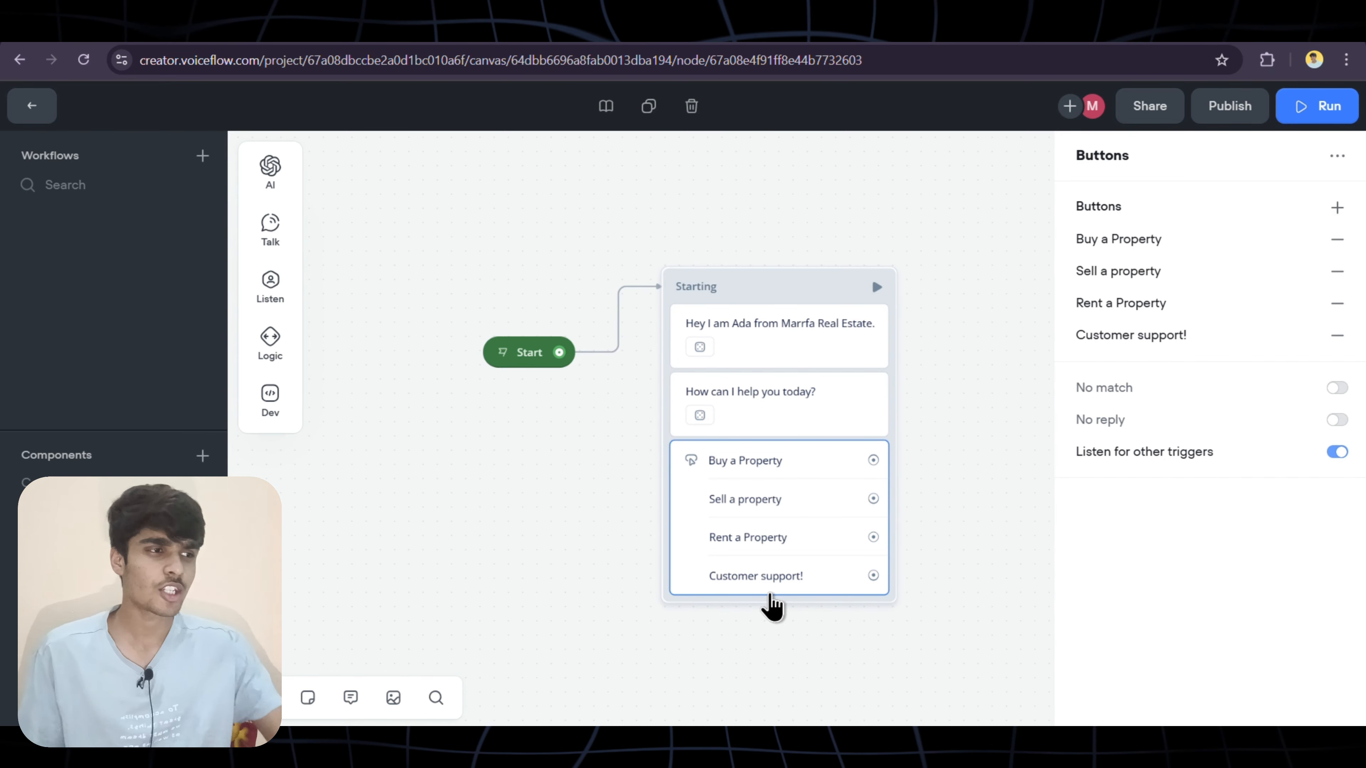
Place a new message block on the canvas and rename it Buy Flow
click(1006, 375)
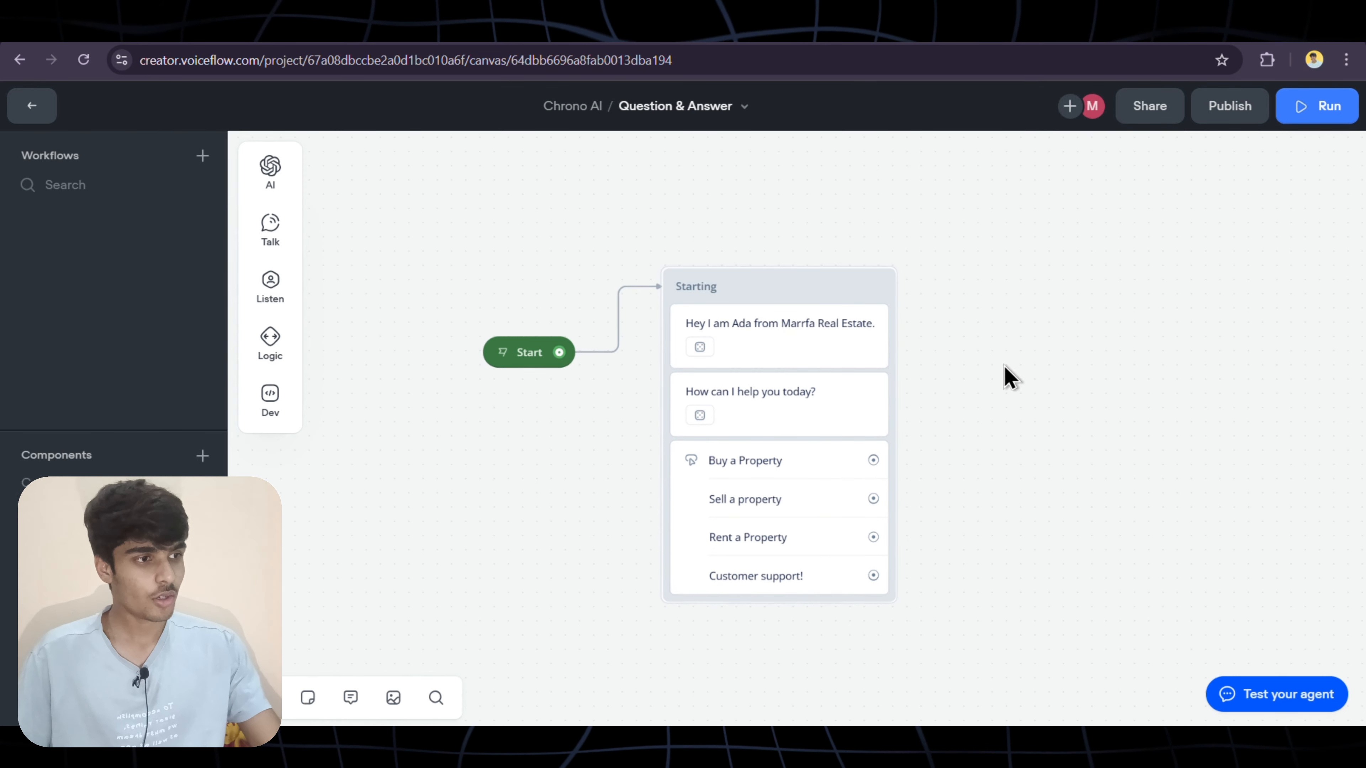
scroll(1009, 375, right, 5)
scroll(1010, 377, right, 5)
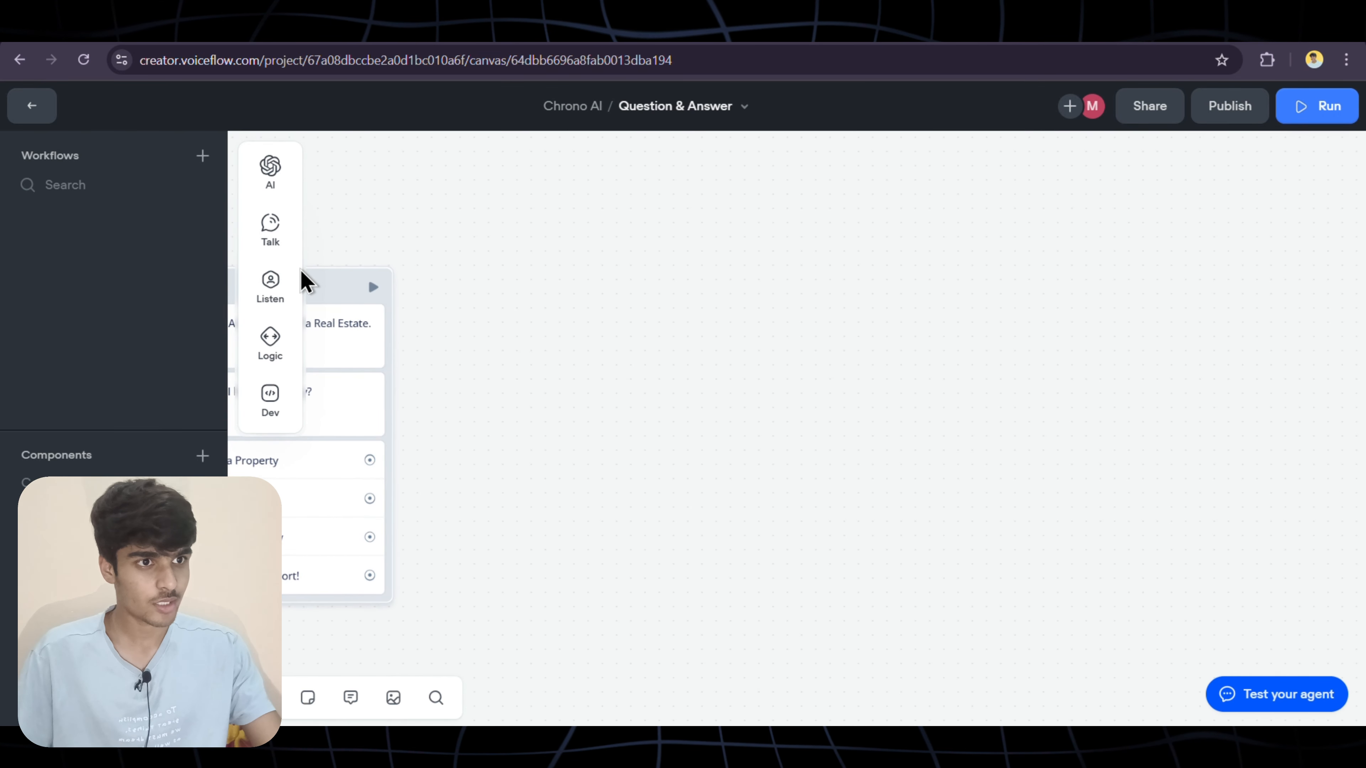
mouse_move(277, 245)
drag(347, 215, 604, 250)
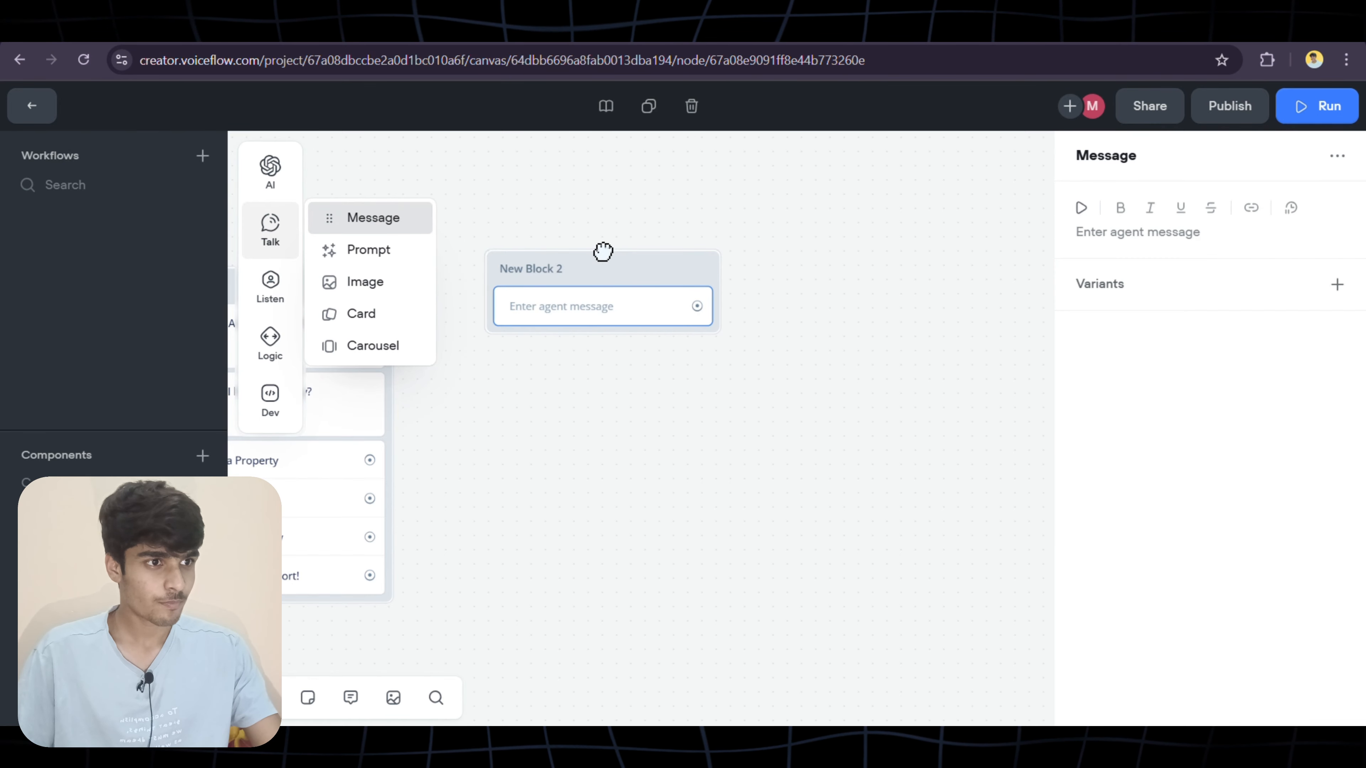
click(566, 269)
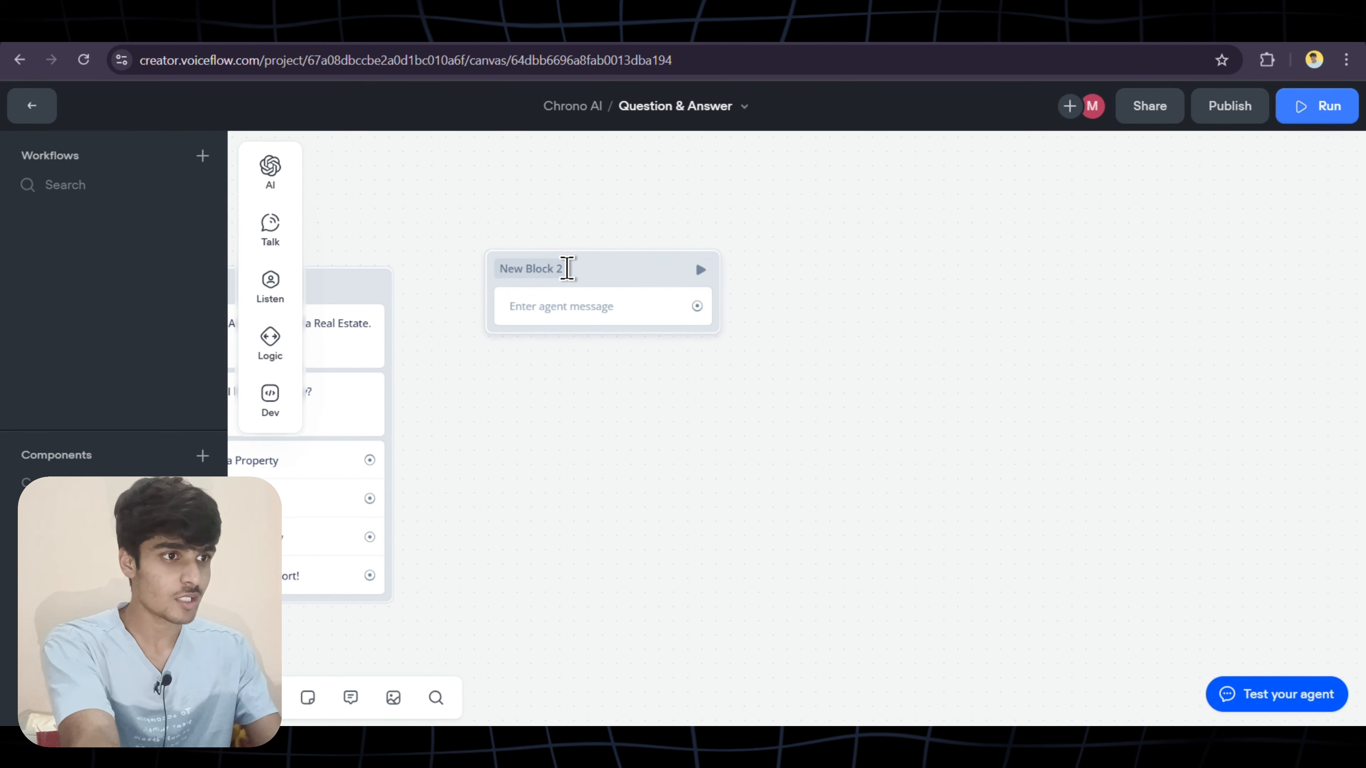
key(BackSpace)
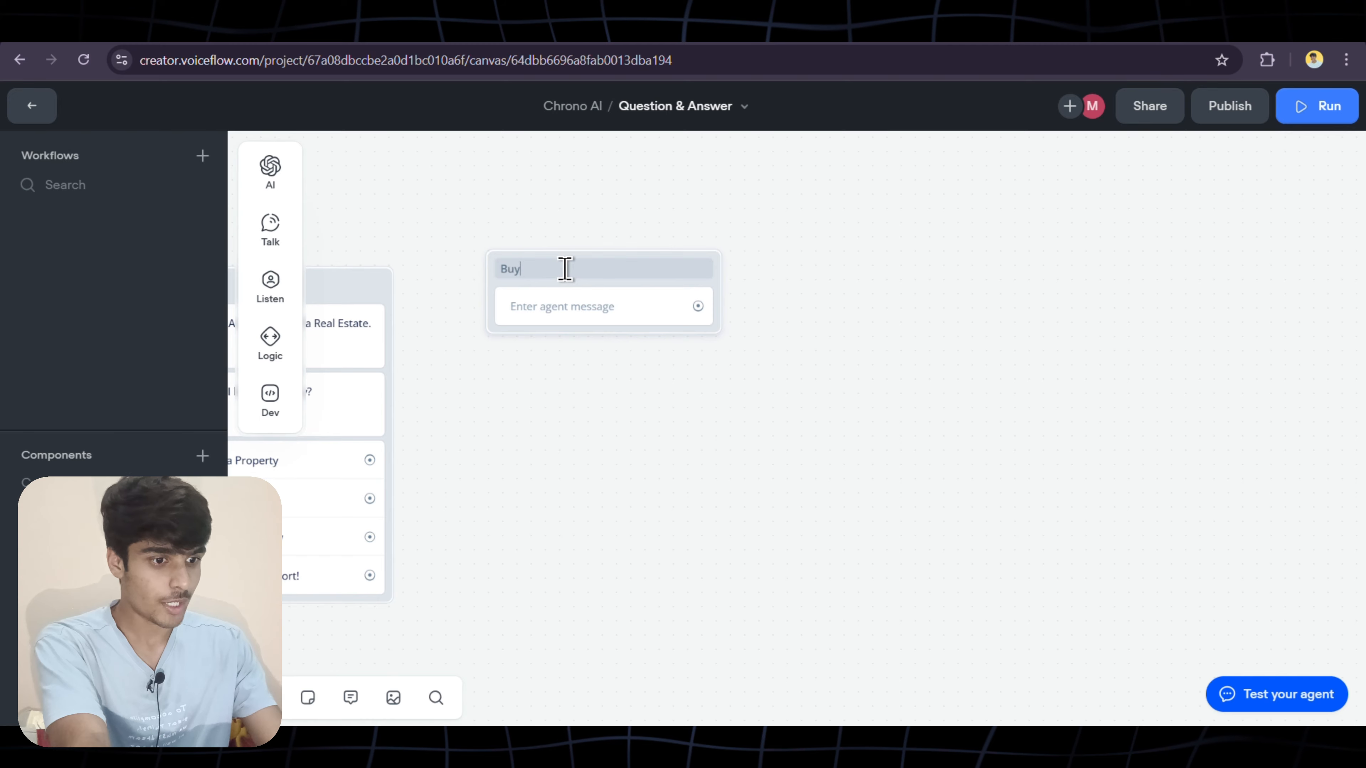
Connect the Buy a Property option to the Buy Flow block
click(603, 330)
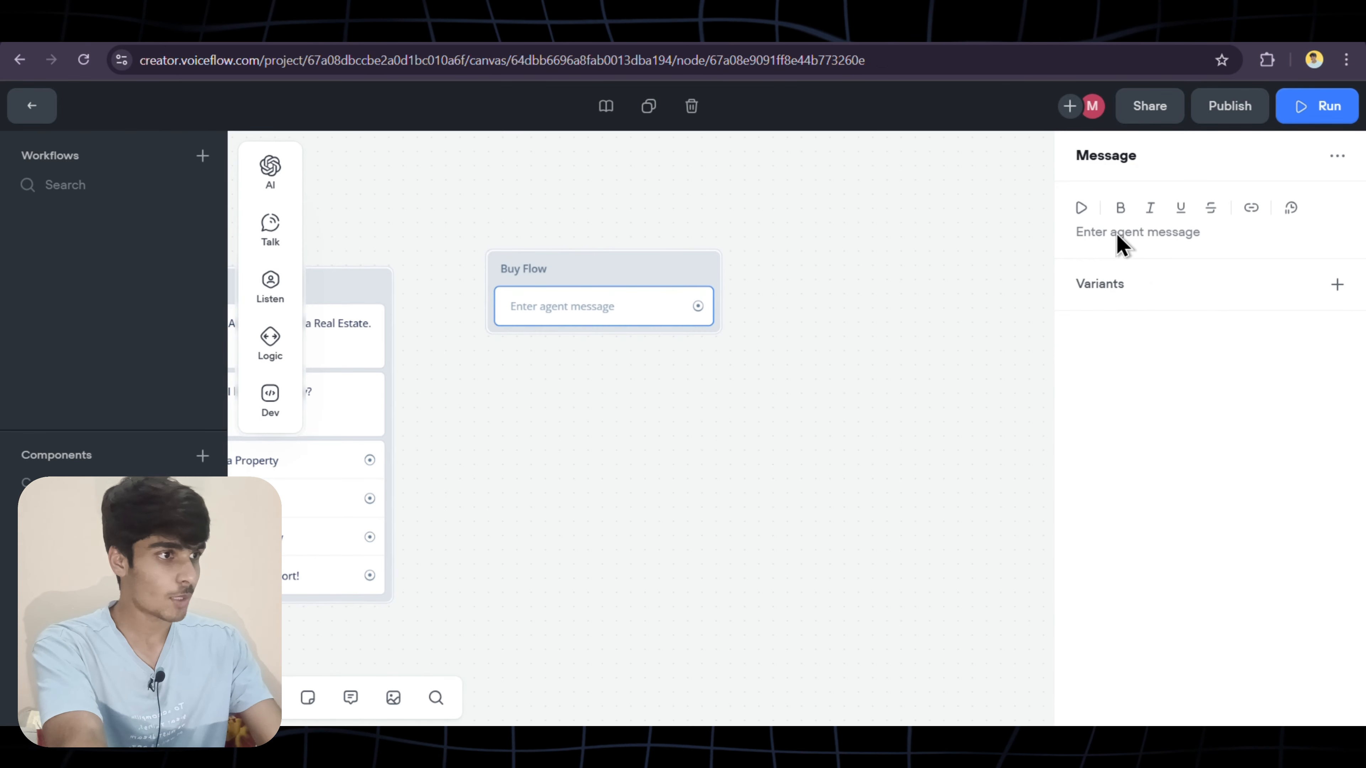
click(1116, 232)
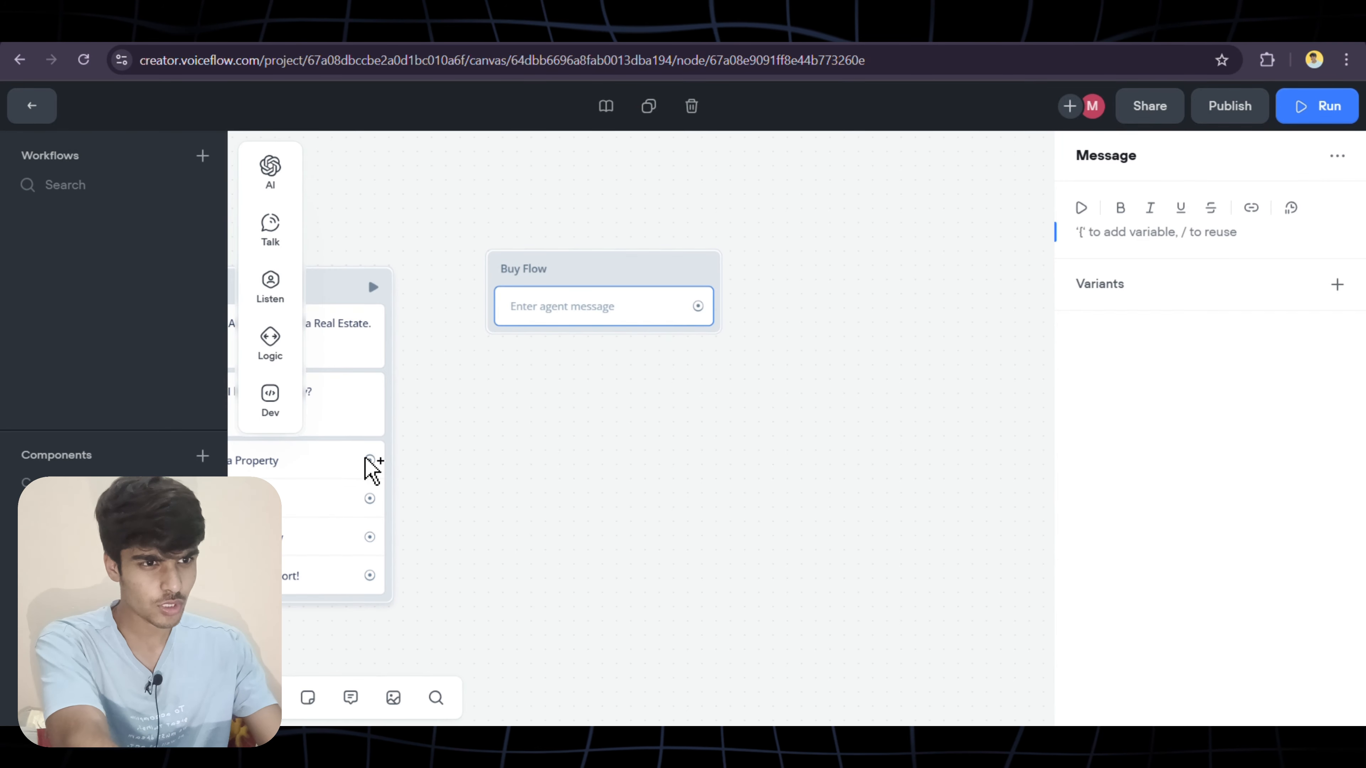
drag(372, 455, 492, 277)
scroll(479, 406, left, 3)
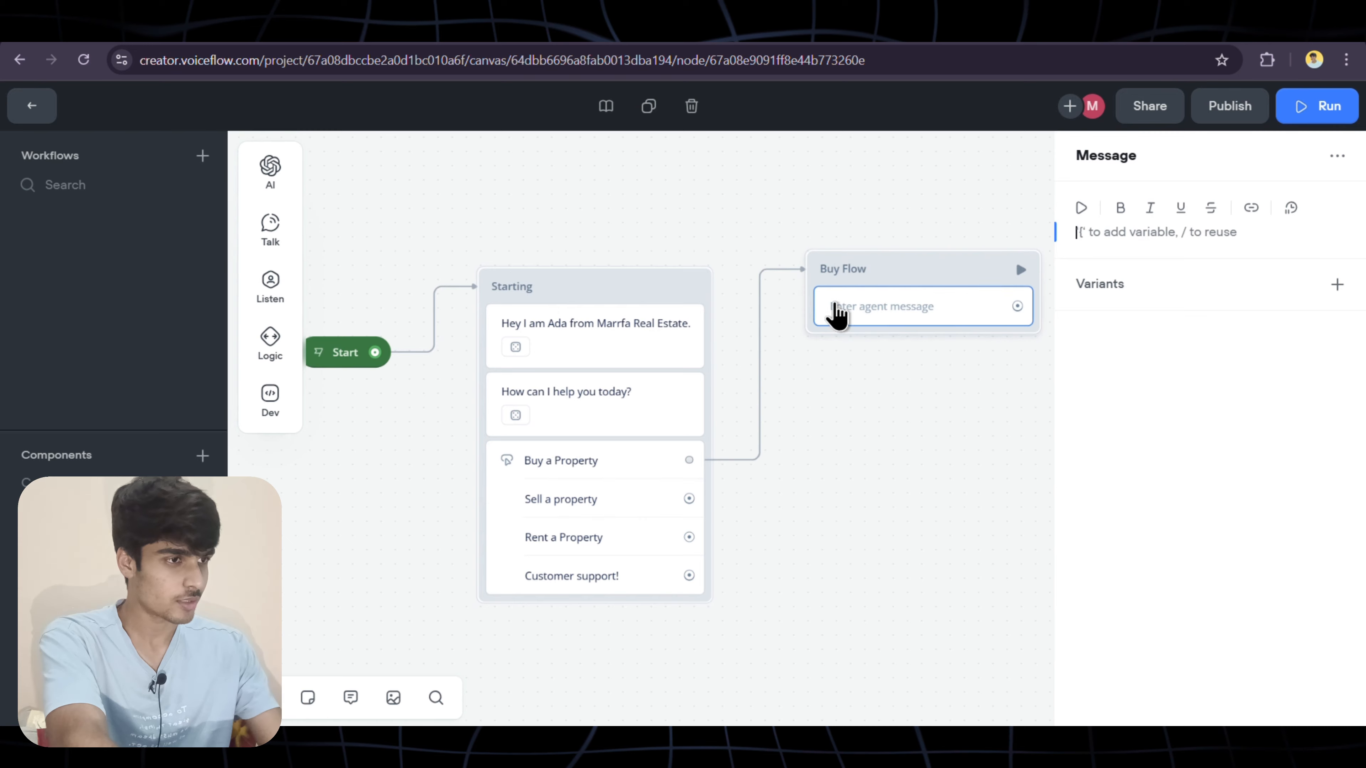
scroll(832, 383, right, 1)
scroll(837, 388, right, 1)
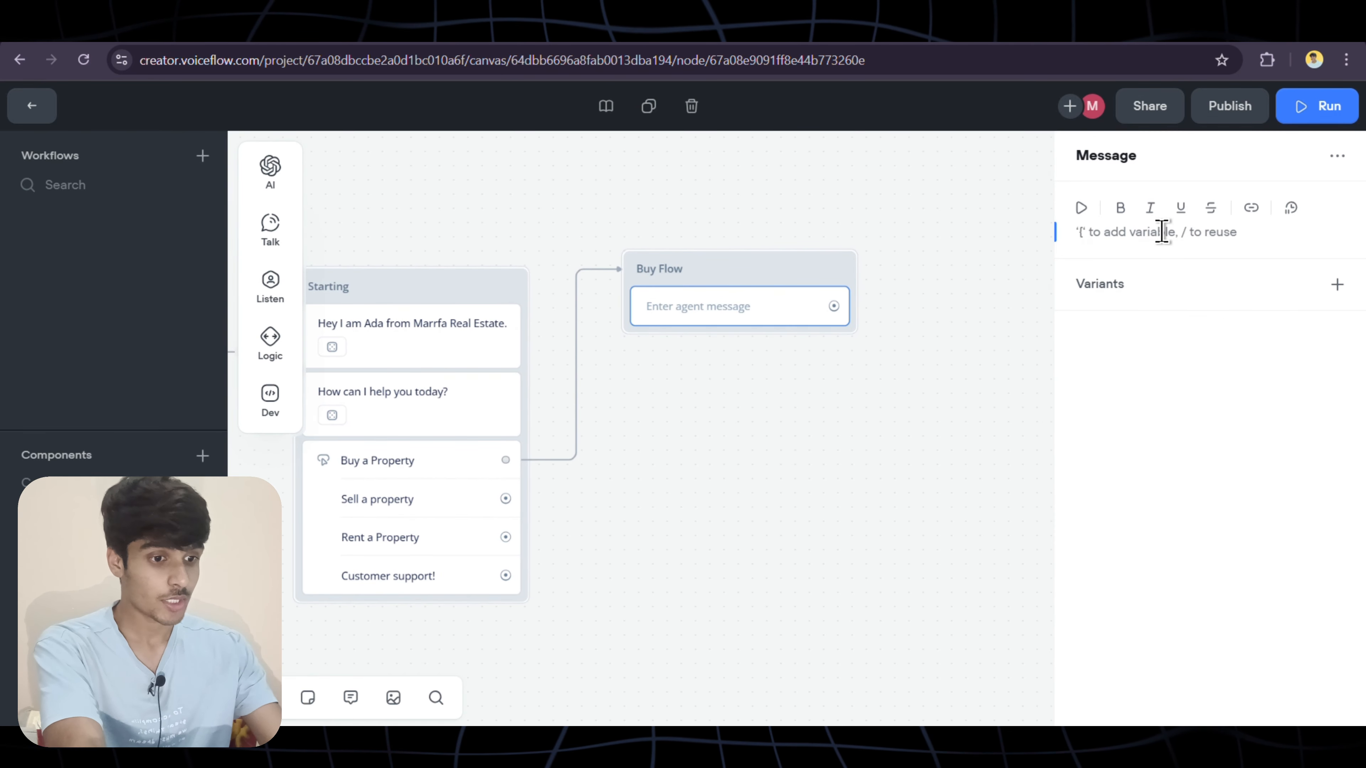
Make Buy Flow say 'Great, we can help you to get a perfect property!' with three generated variants
text(Ge)
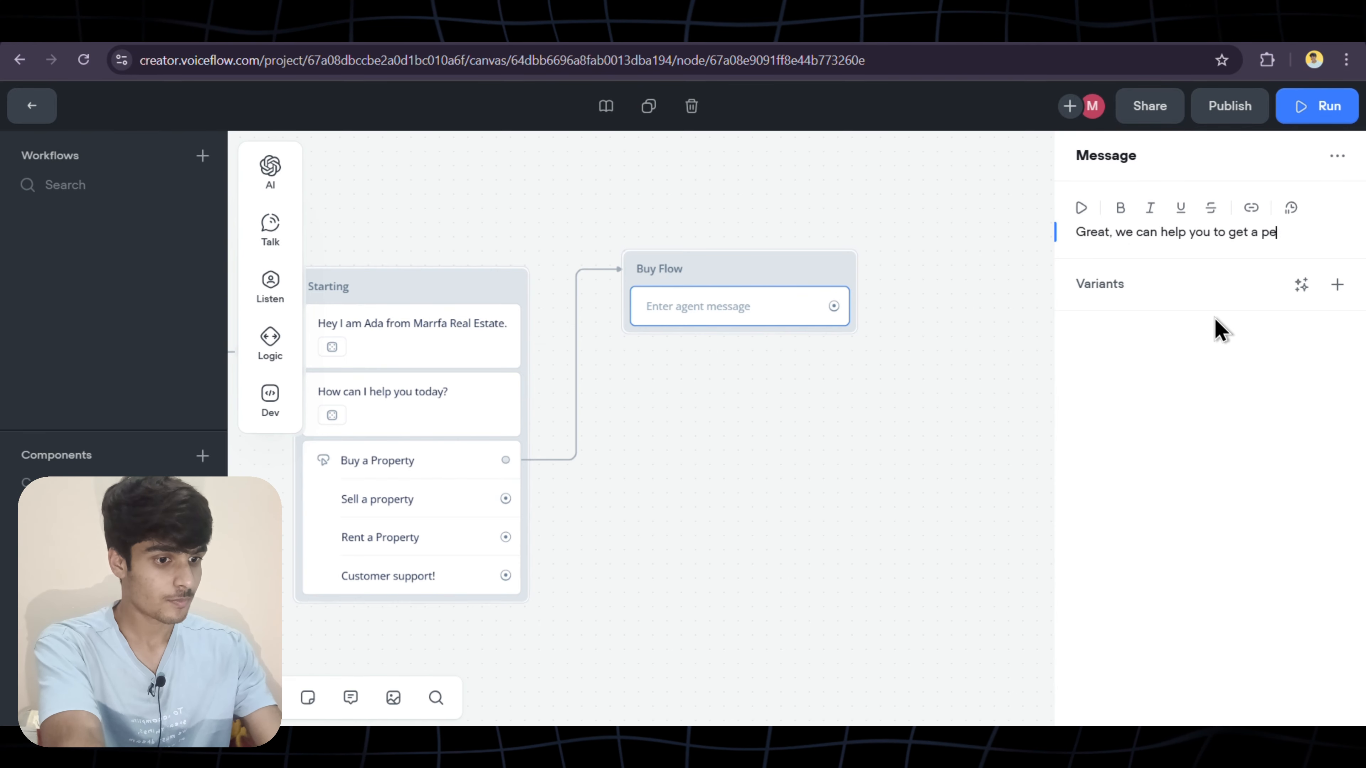
text(perty!)
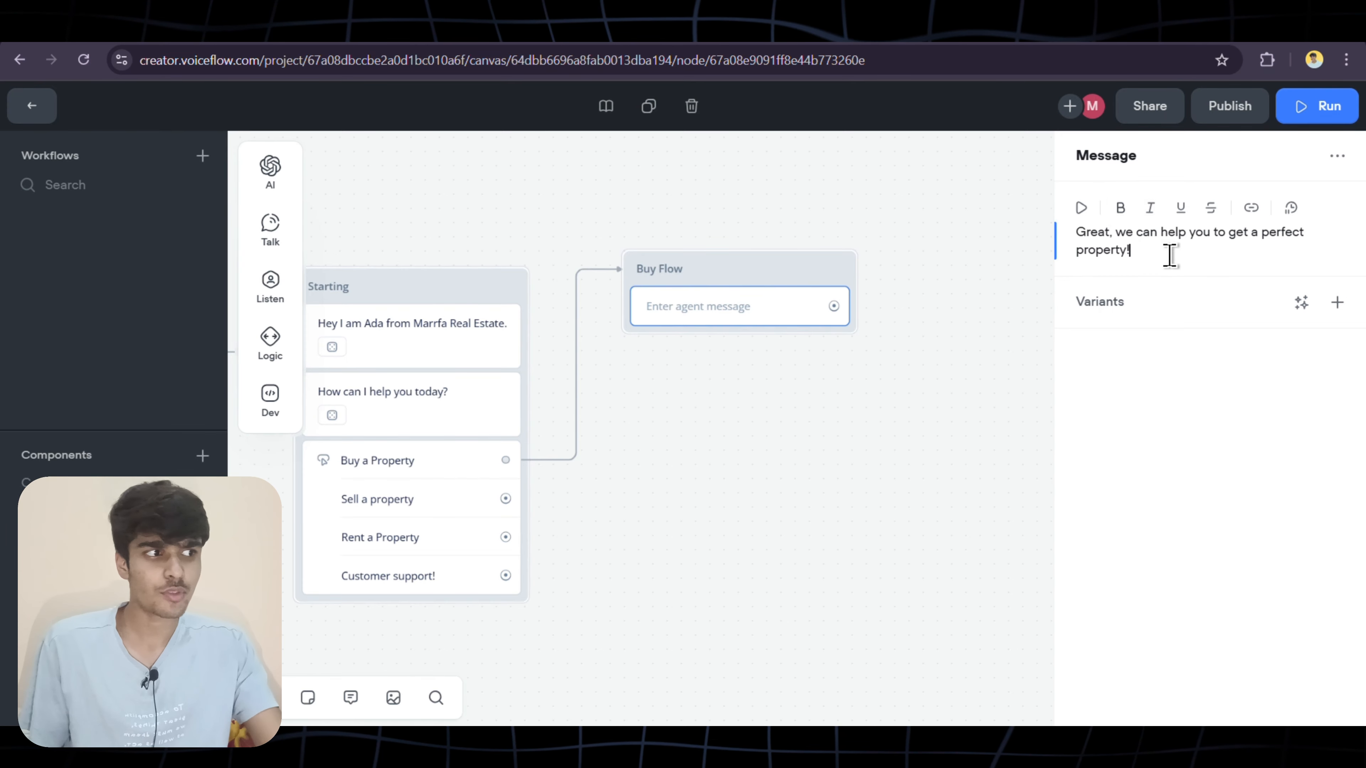
click(1302, 302)
click(1278, 369)
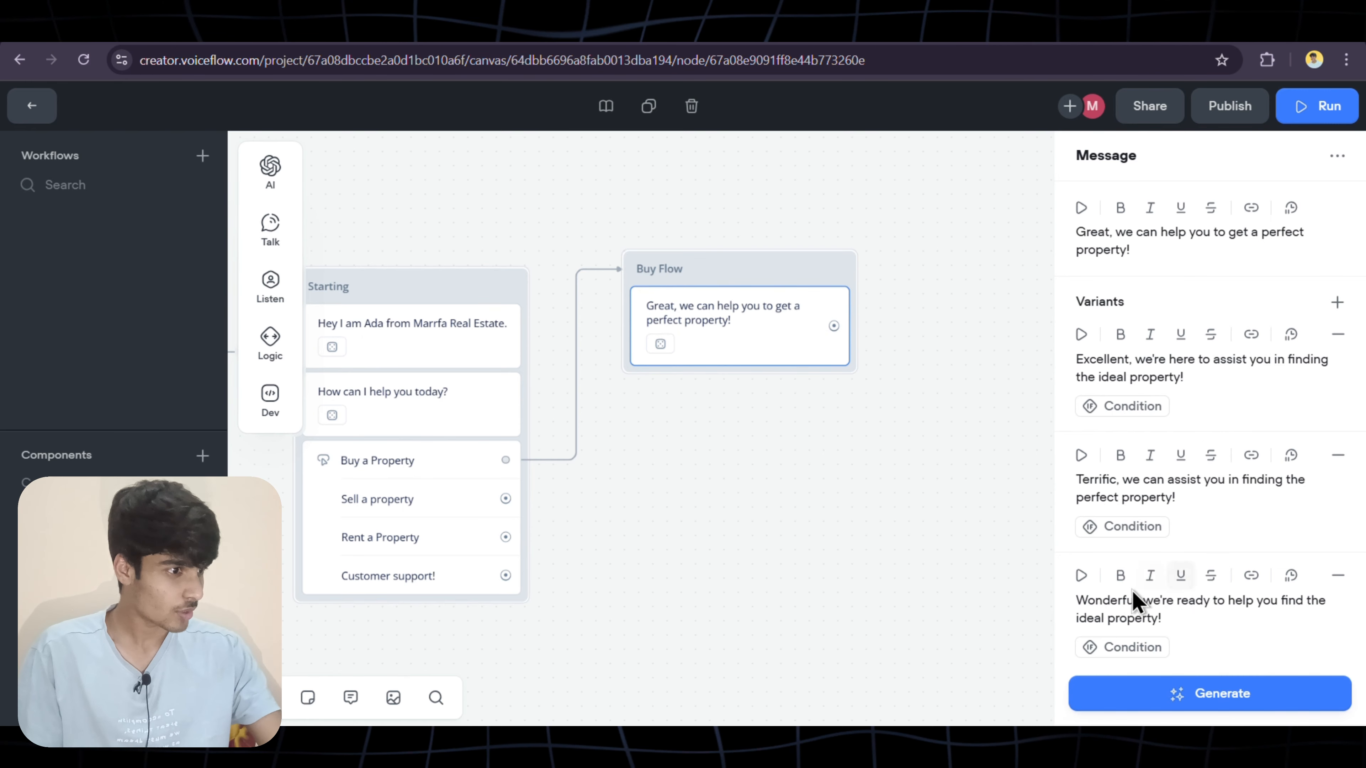
Add a new message block following Buy Flow
mouse_move(927, 478)
drag(833, 325, 978, 399)
click(1057, 489)
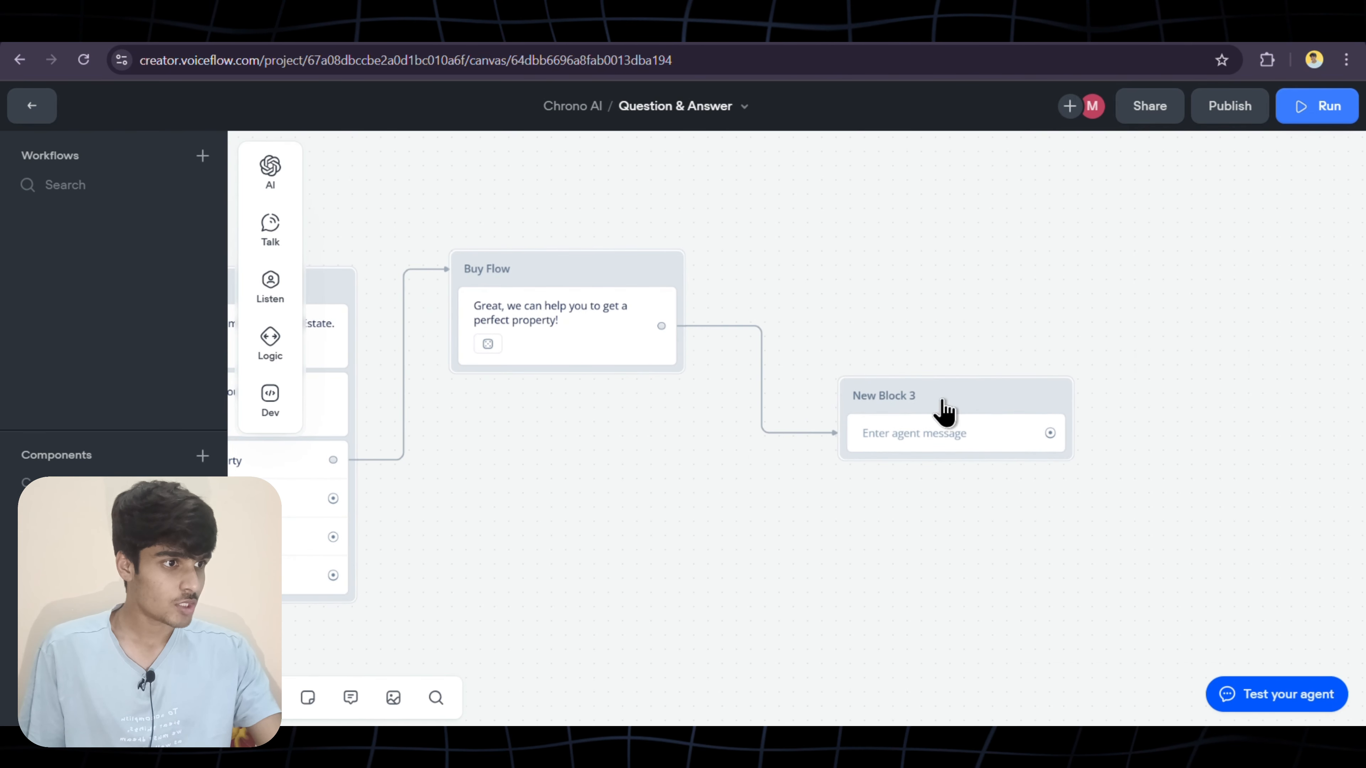
Rename New Block 3 to Name
click(915, 396)
click(922, 396)
key(BackSpace)
key(BackSpace)
key(BackSpace)
key(BackSpace)
key(BackSpace)
key(BackSpace)
key(BackSpace)
key(BackSpace)
key(BackSpace)
key(BackSpace)
key(BackSpace)
text(Name)
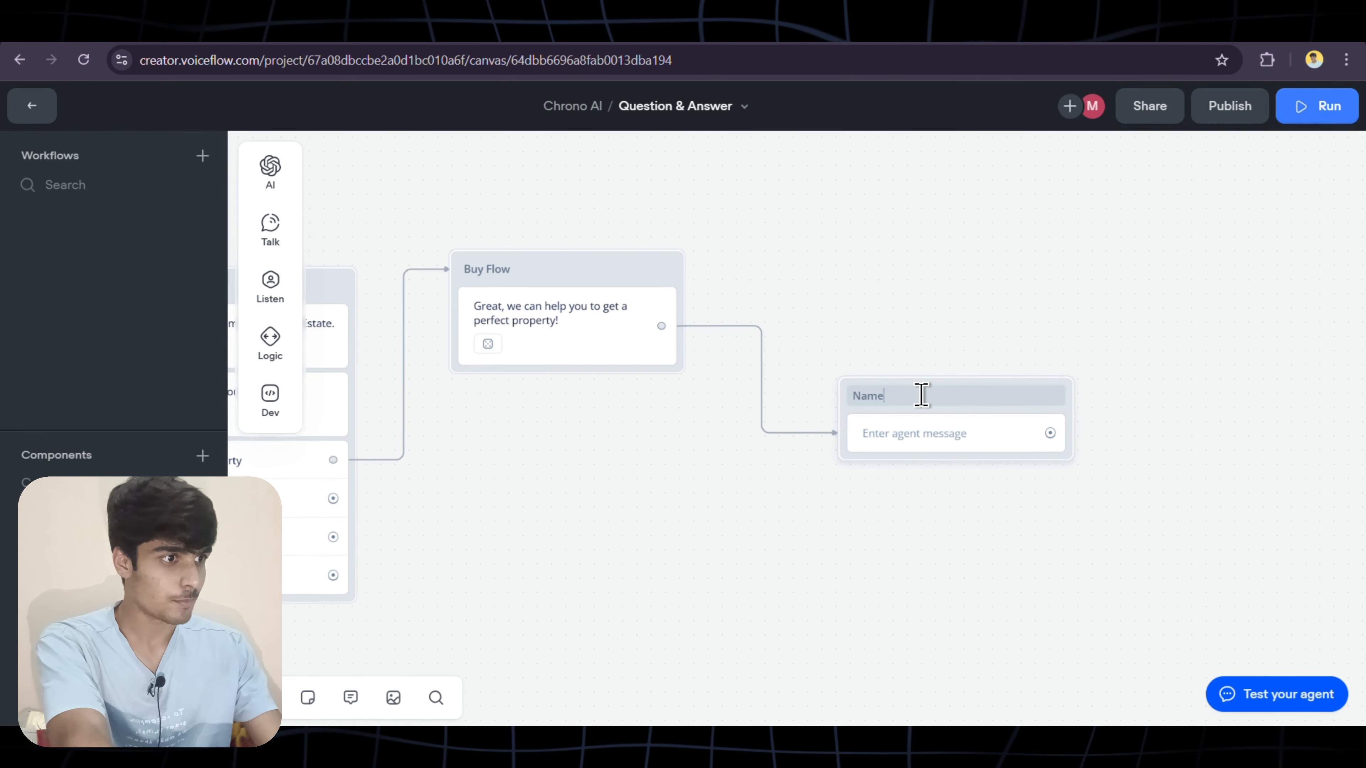
Write 'First of the all, May i know your name?' and generate three variants
click(944, 440)
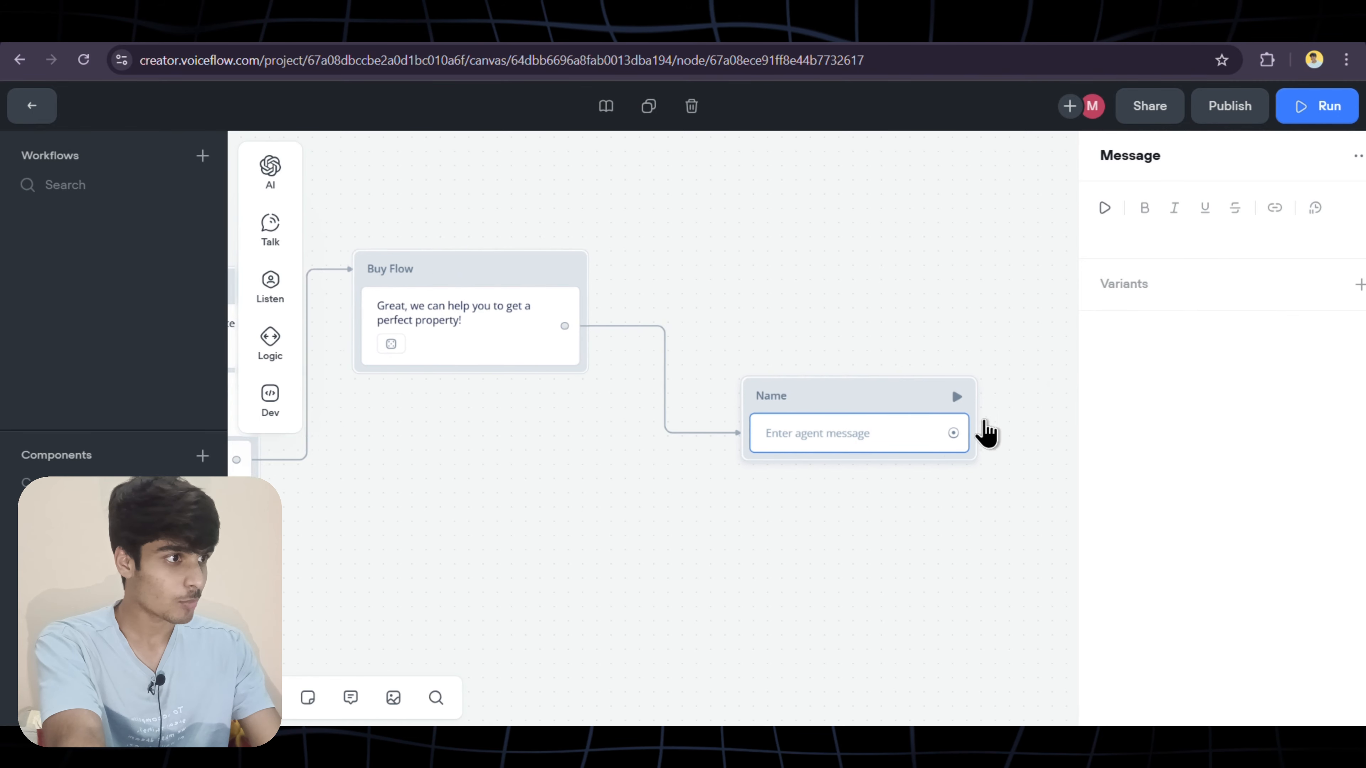
click(1116, 232)
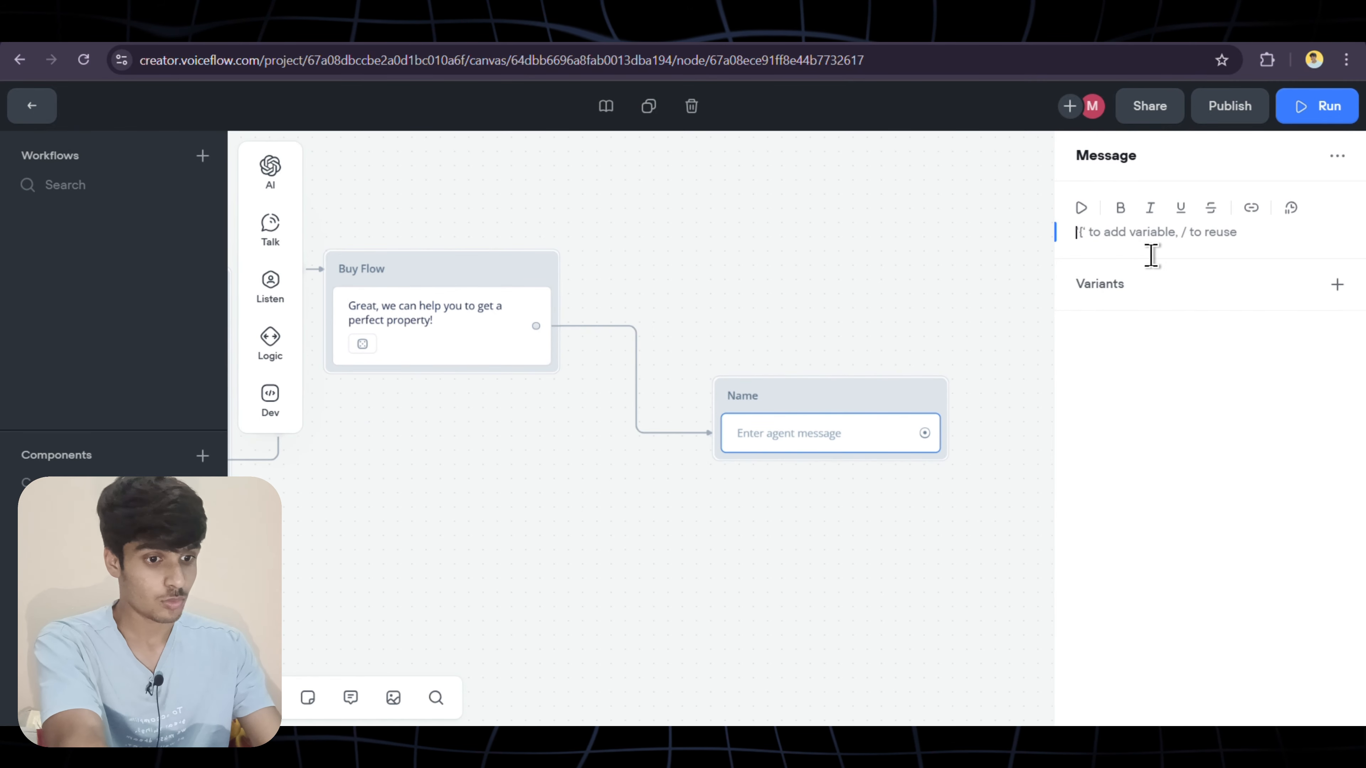
text(I)
text(Fir)
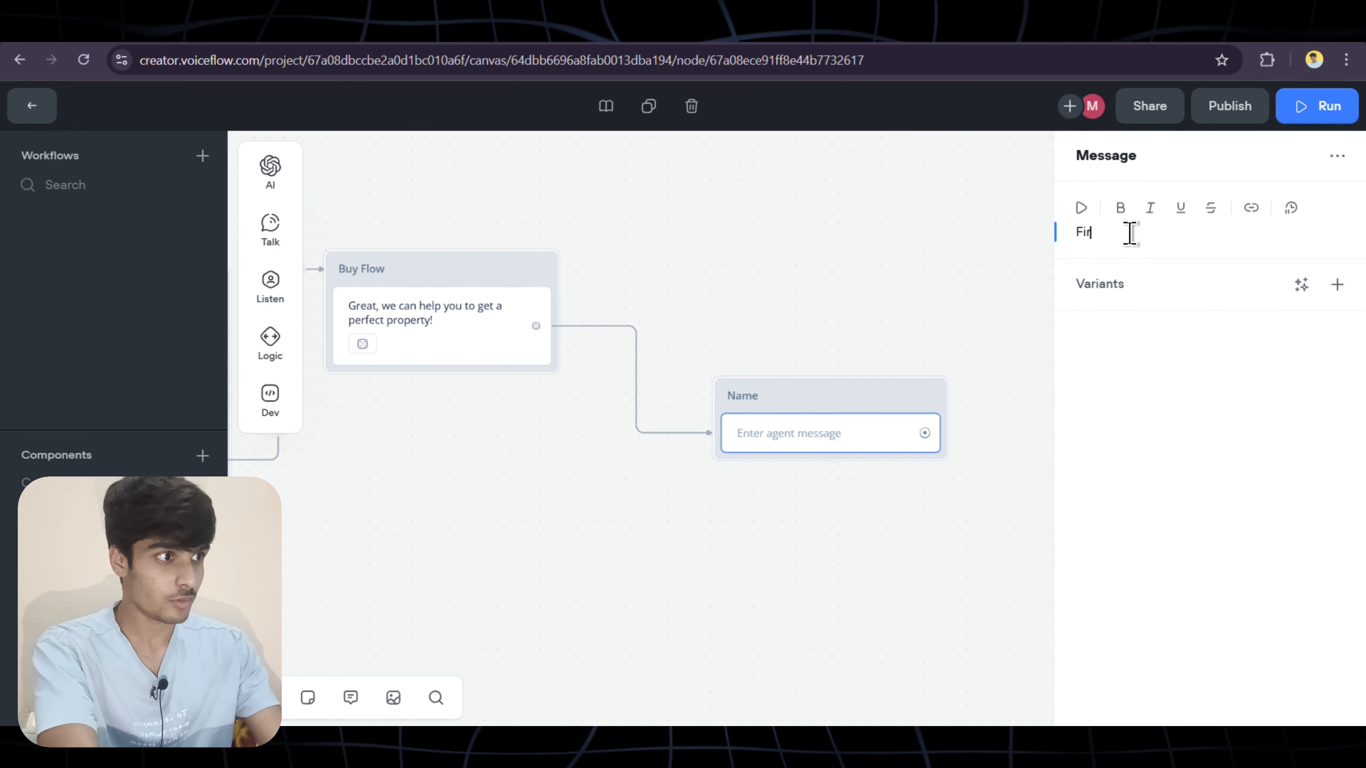
text(st of the all, May i know your name?)
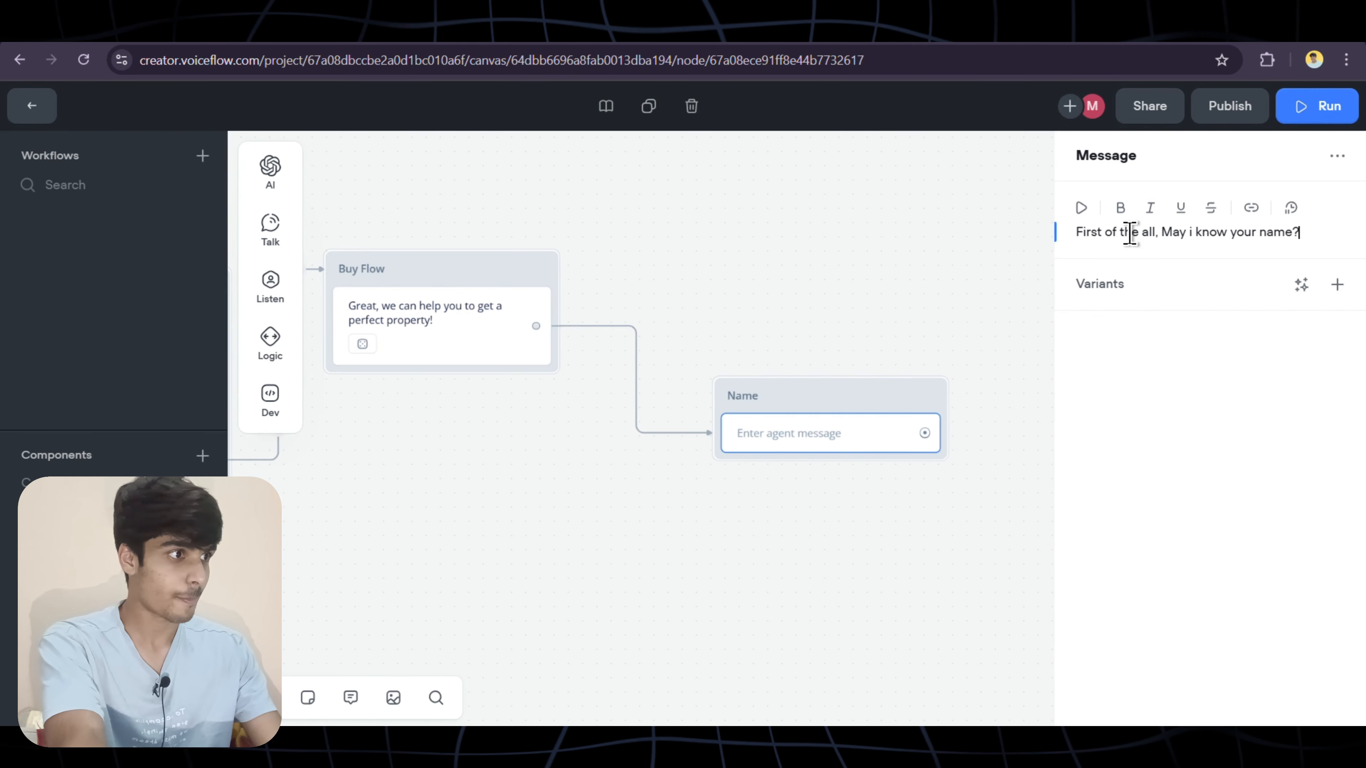
click(1302, 285)
click(1258, 352)
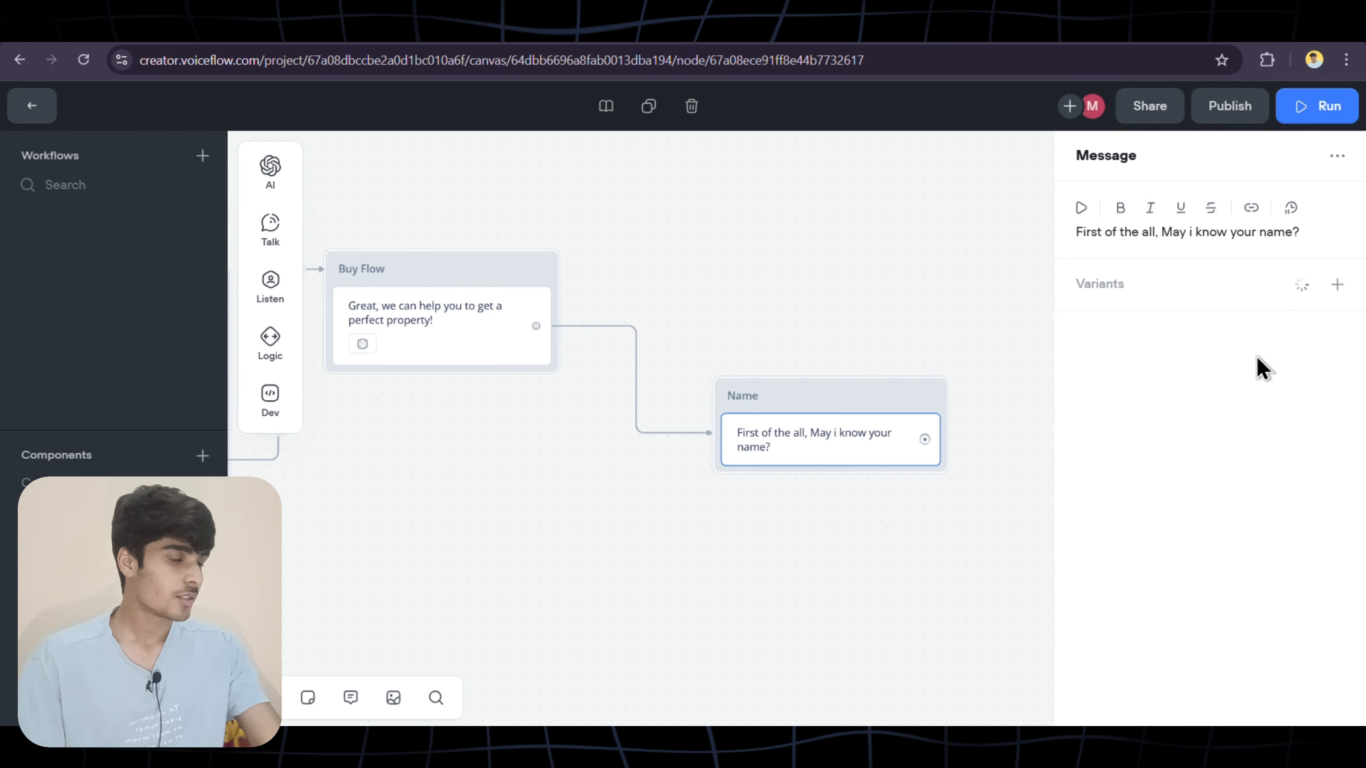
click(973, 464)
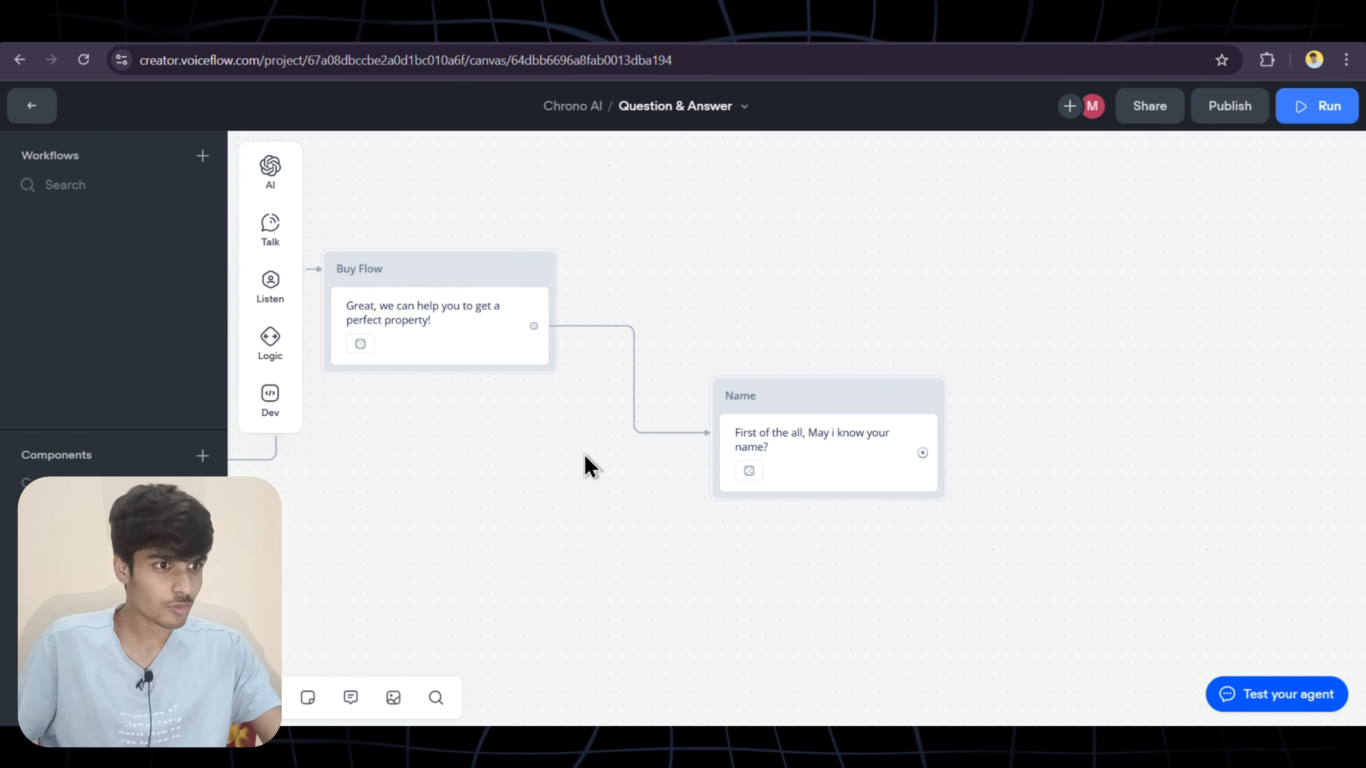
Attach a Set variable step to Sell a property with a value-or-expression assignment
scroll(381, 436, left, 5)
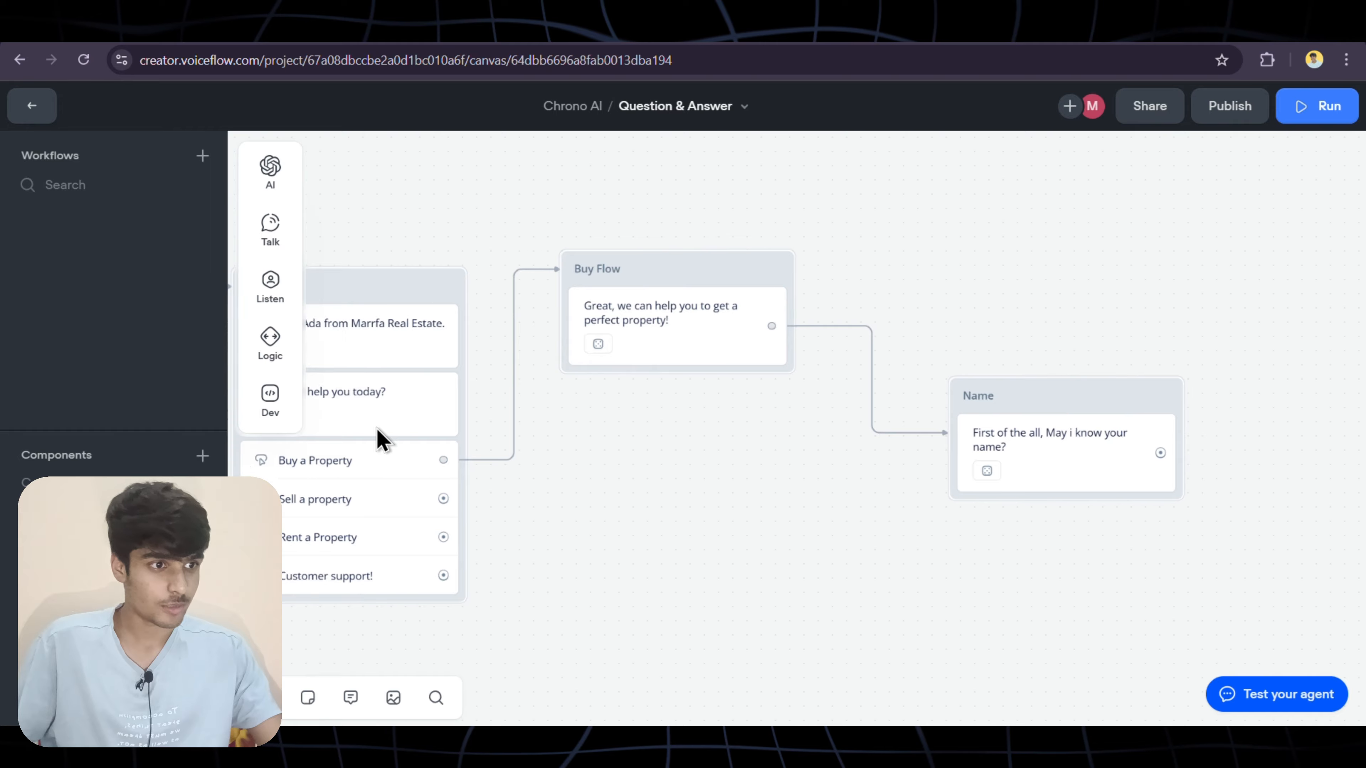
scroll(380, 437, left, 3)
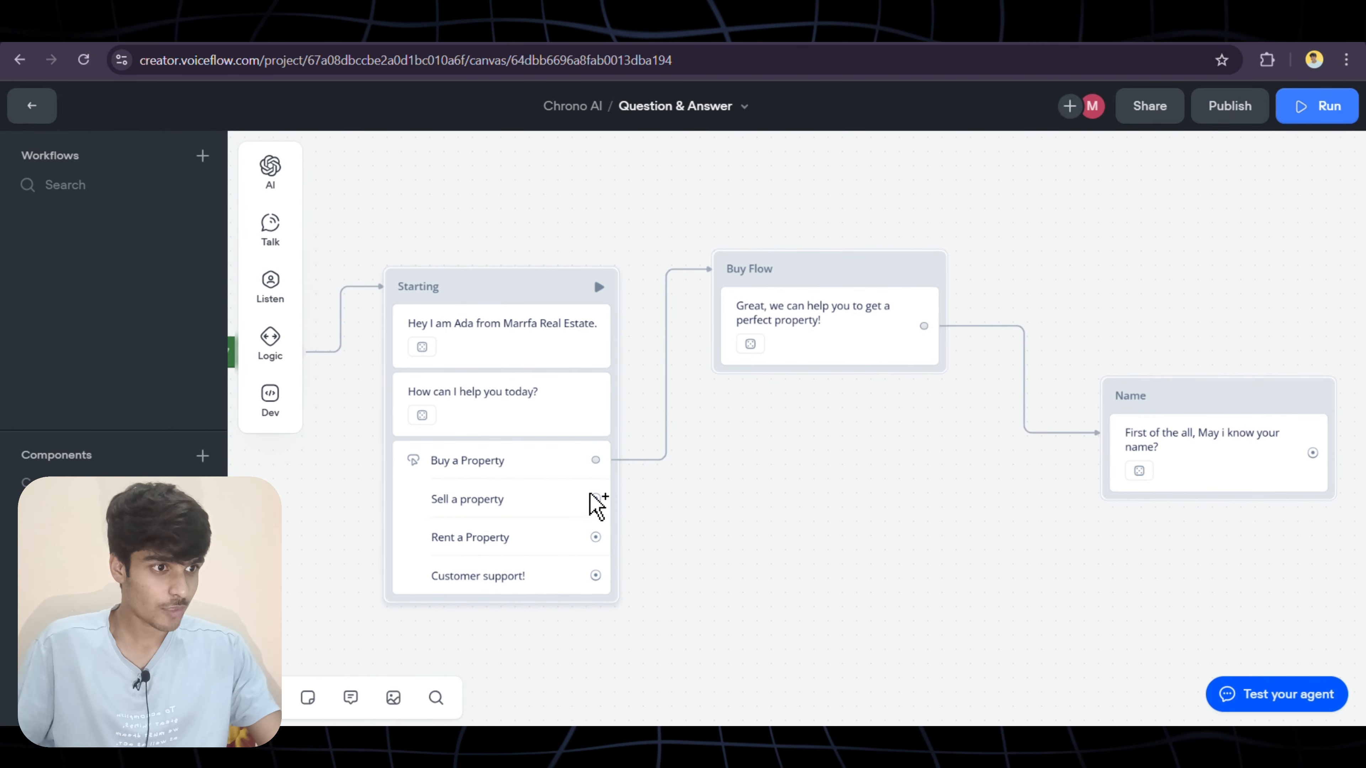
drag(595, 498, 649, 498)
mouse_move(702, 487)
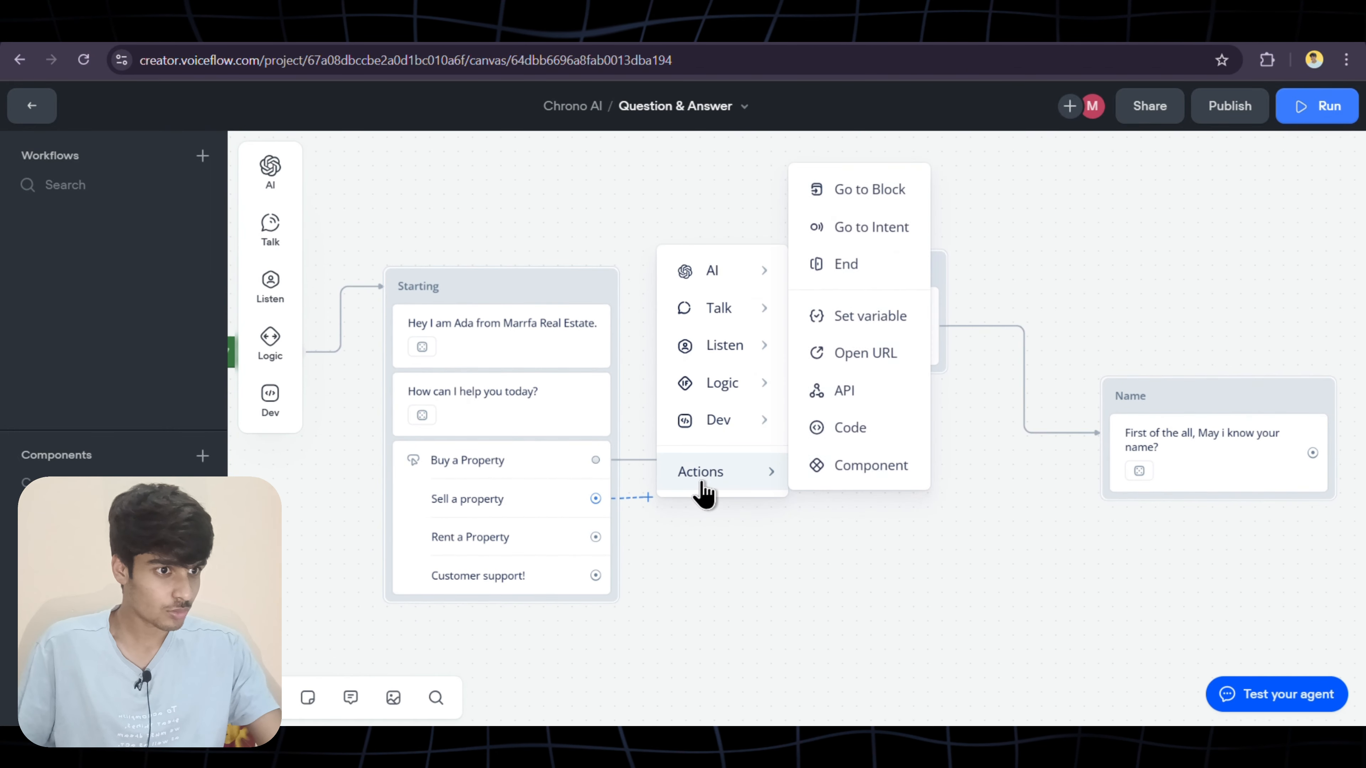
click(838, 329)
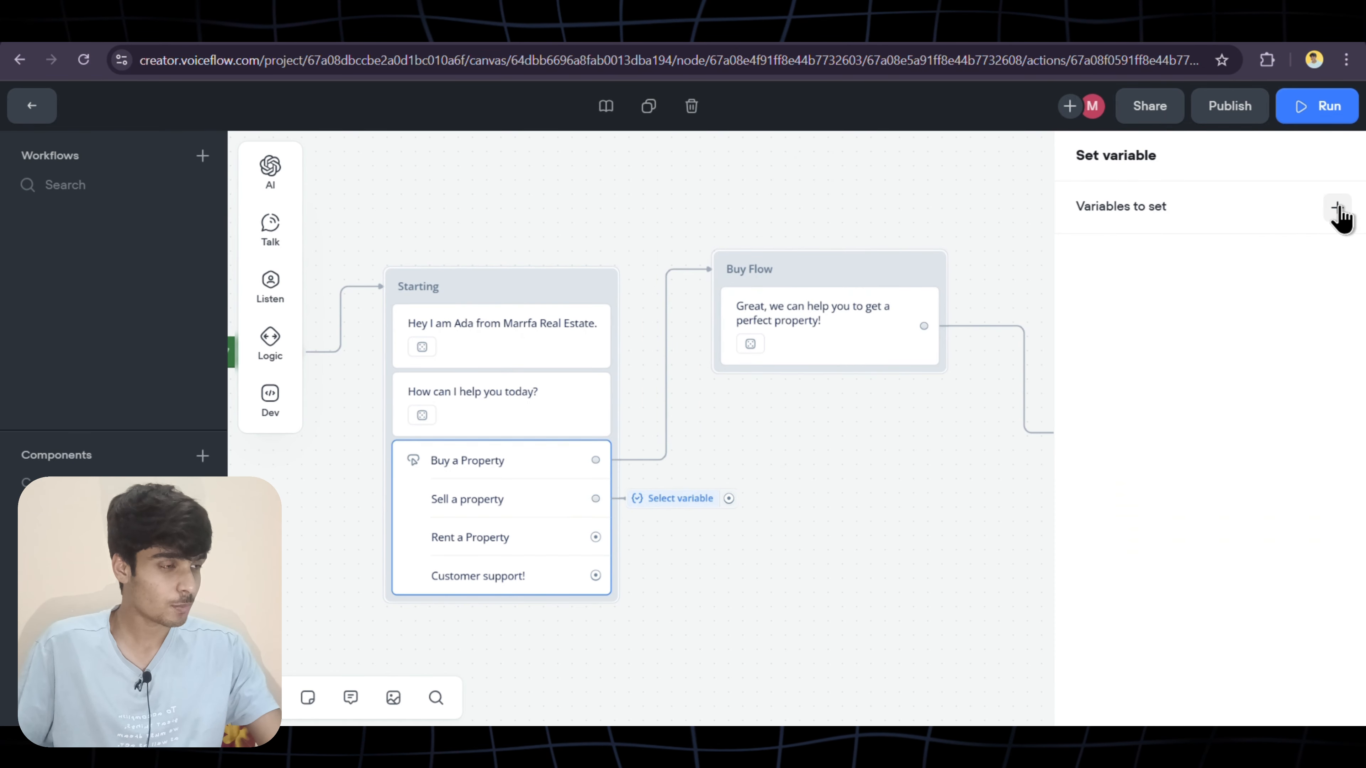
click(1337, 209)
click(1118, 280)
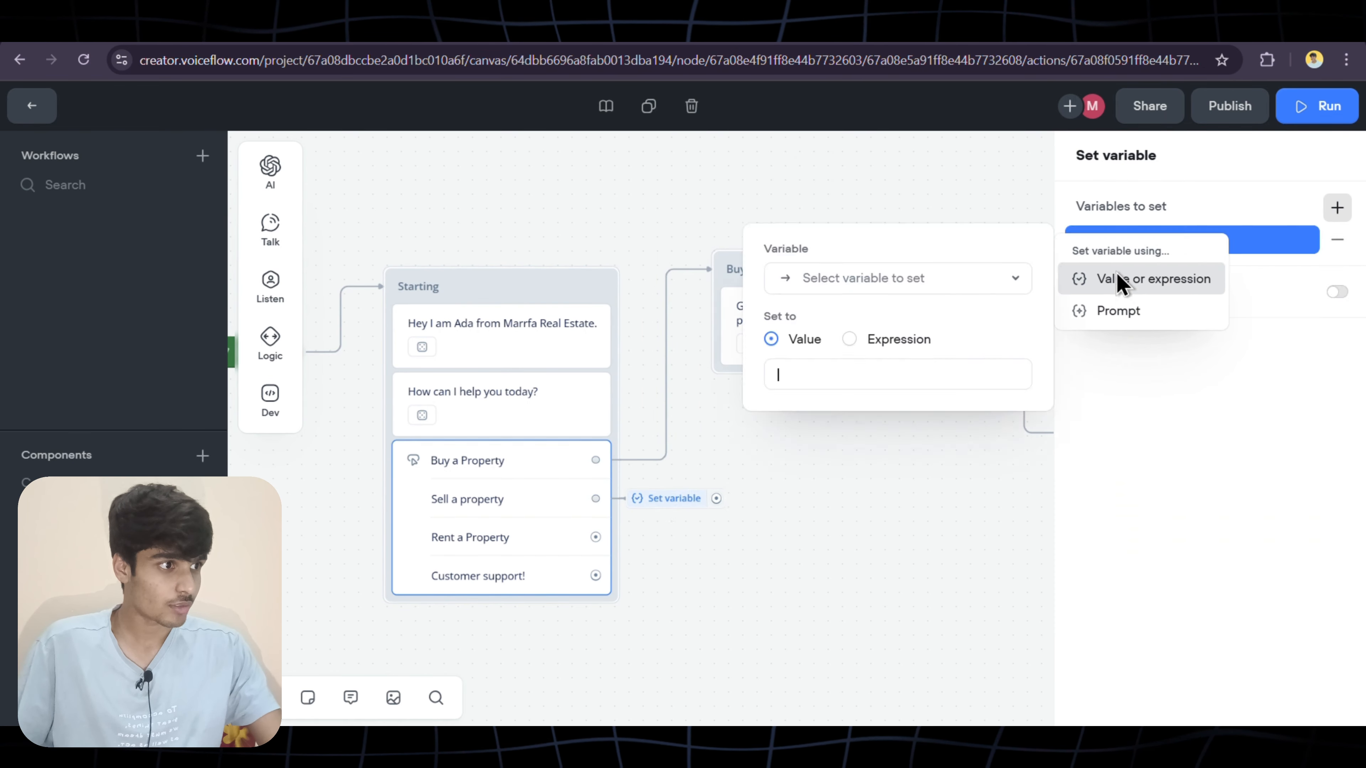
Create the variable prupose and give it the value "Sell a Property"
click(890, 280)
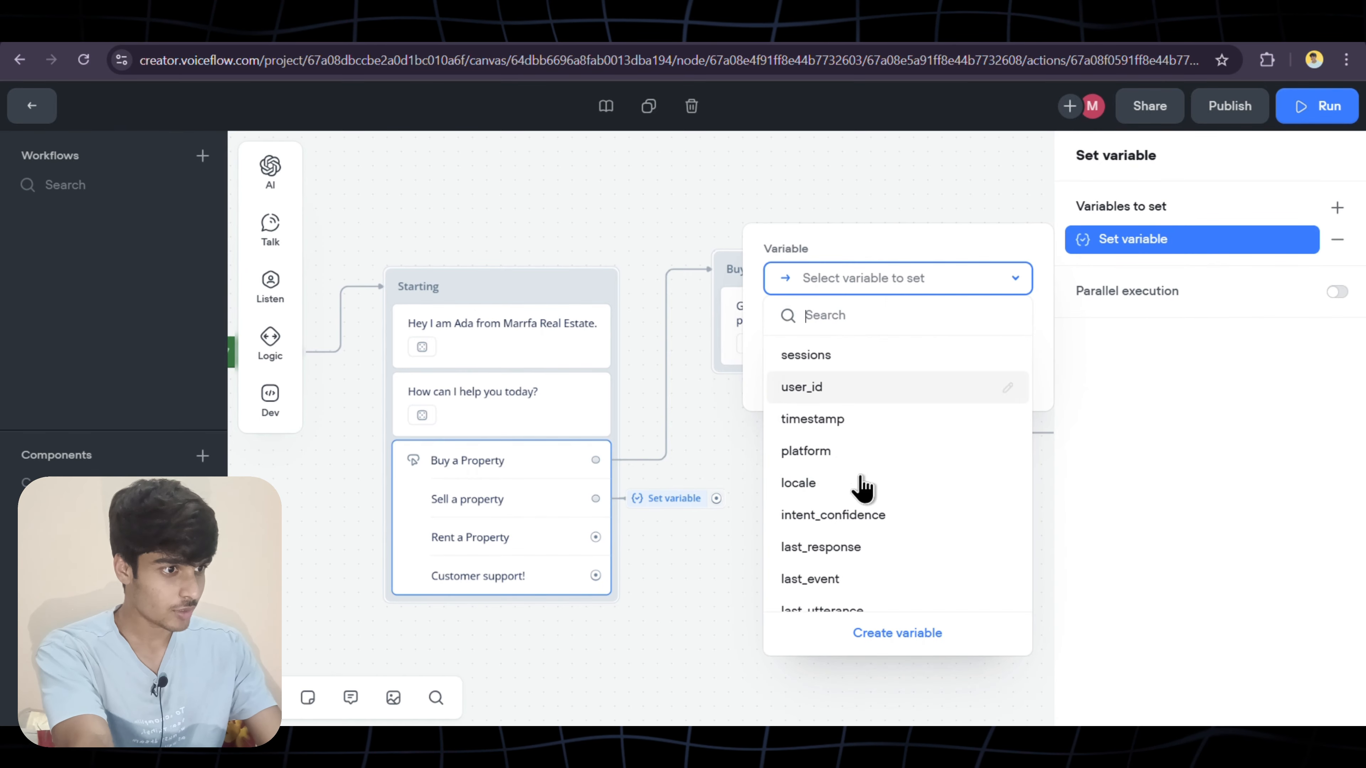
click(888, 640)
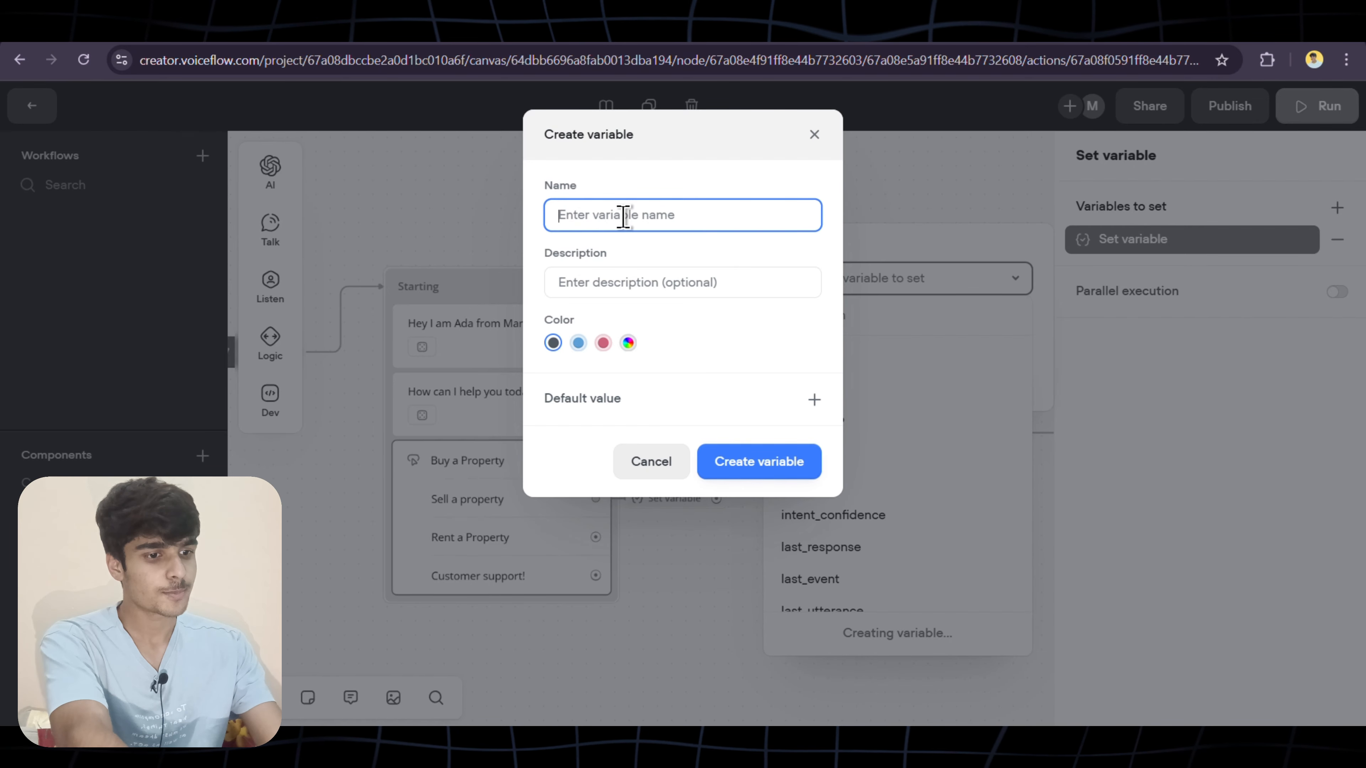
text(prupose)
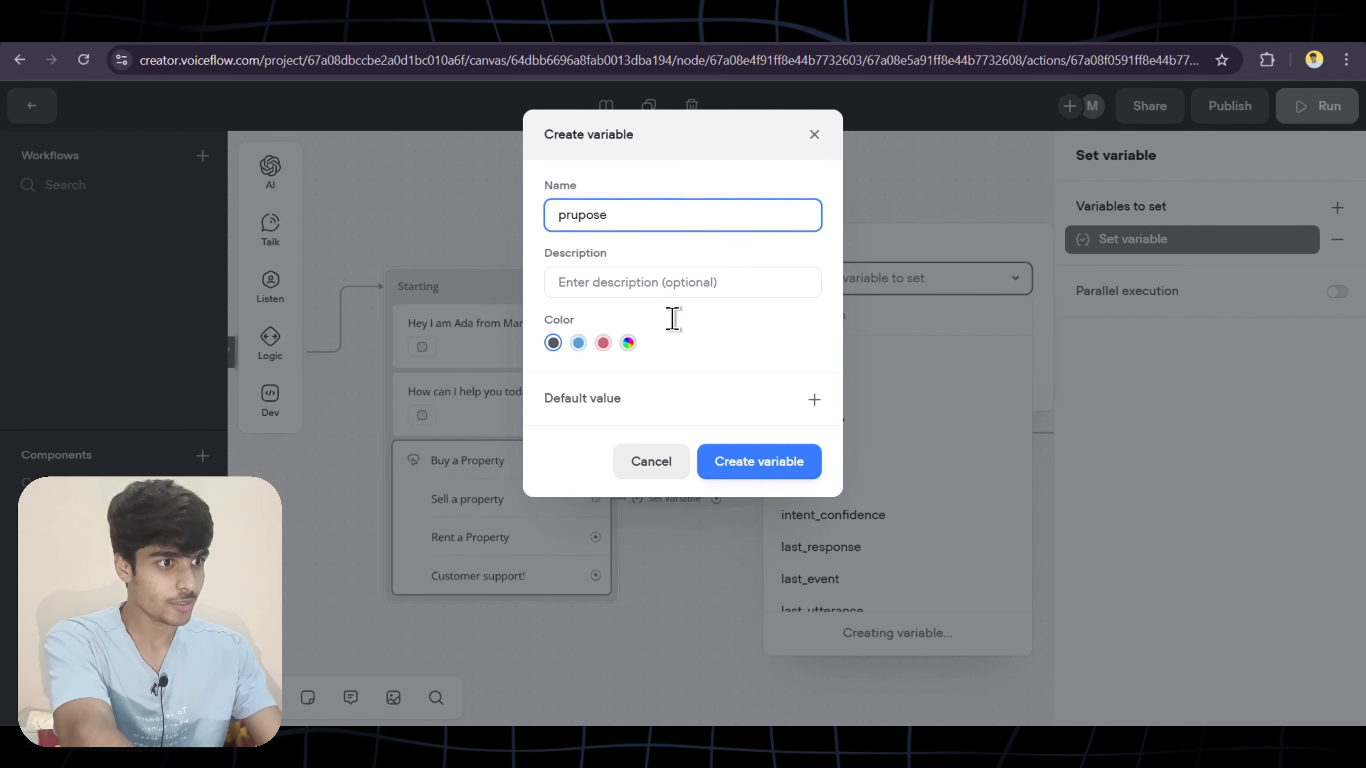
click(745, 476)
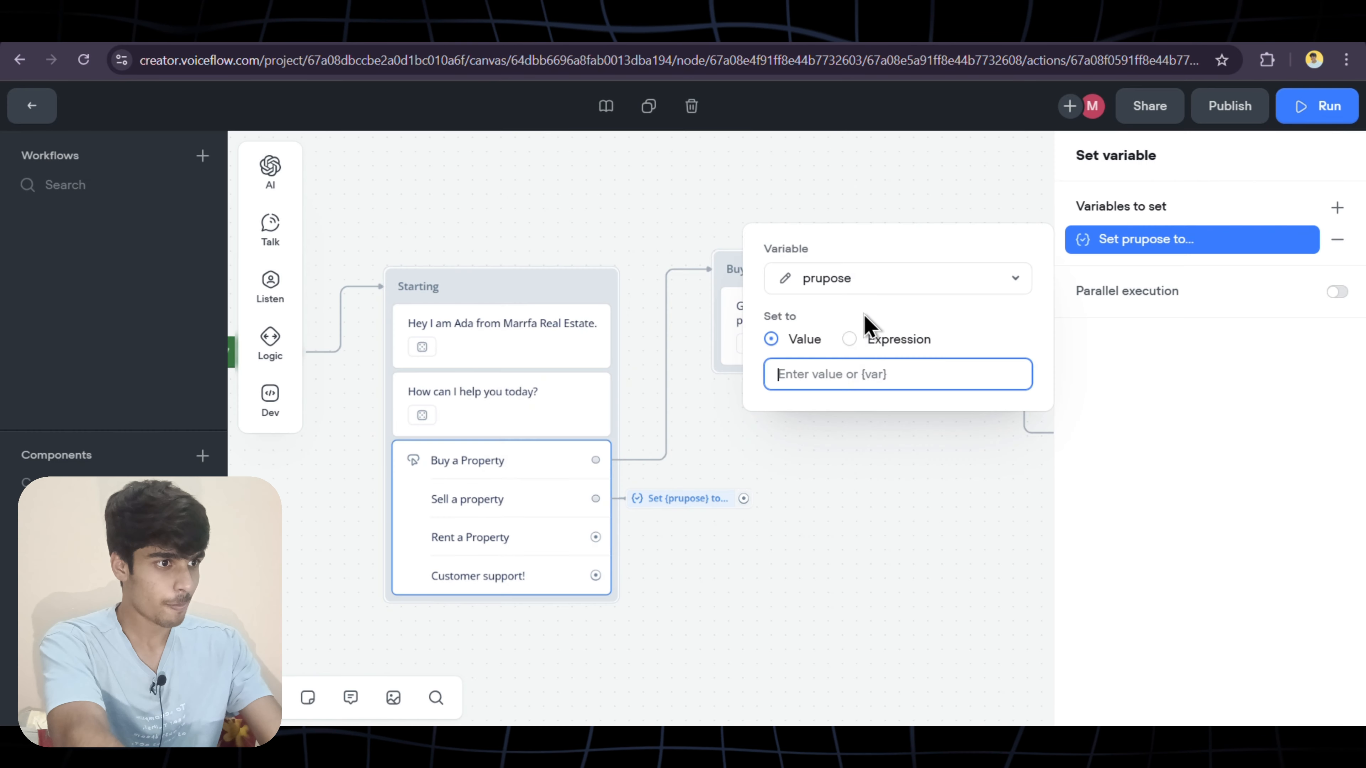
text(1)
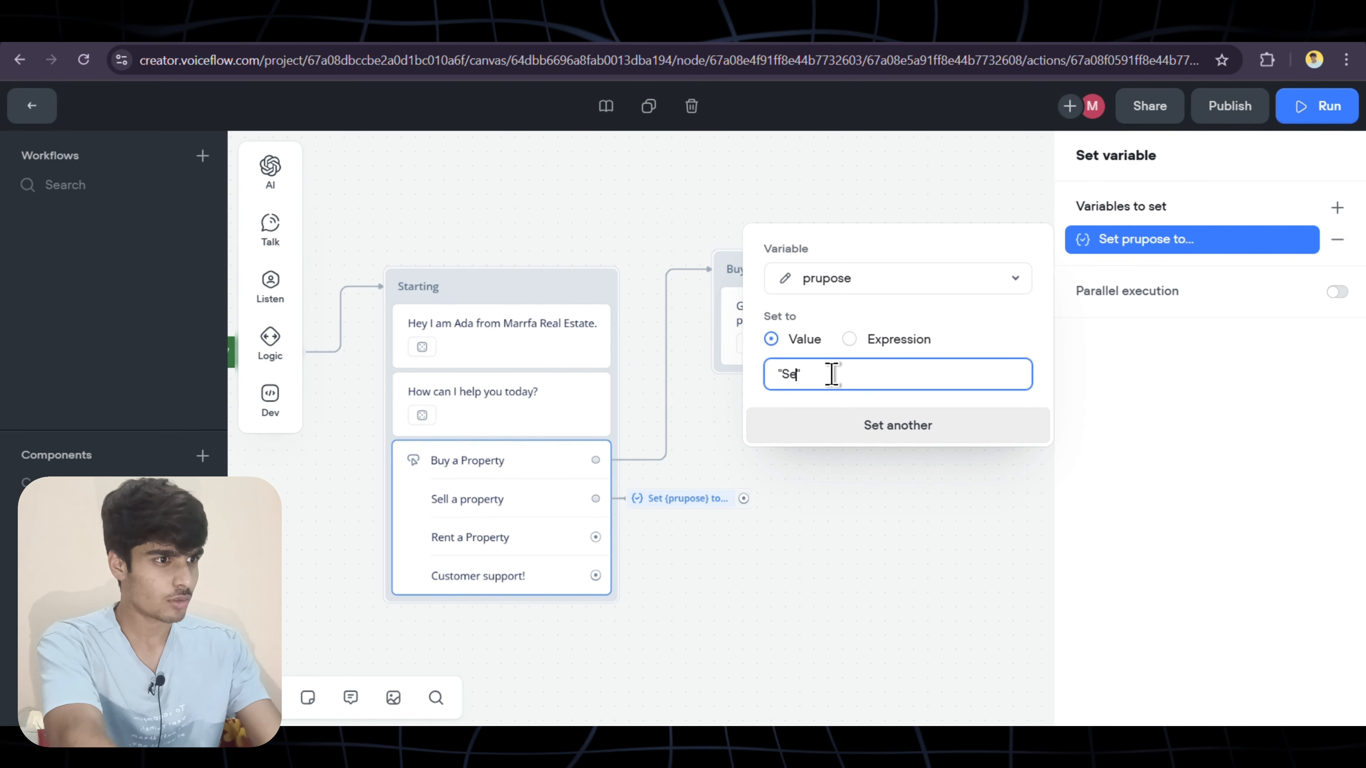
text(roprty)
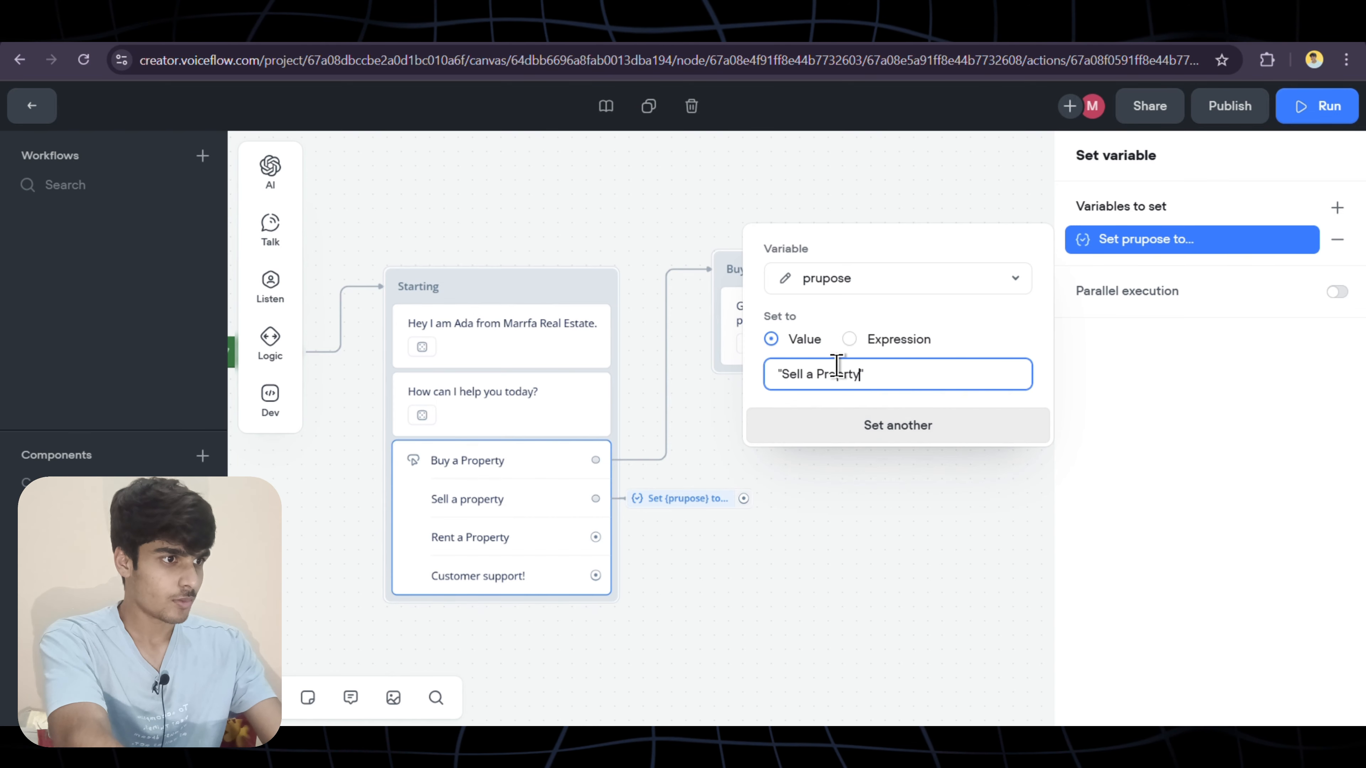
click(853, 373)
text(e)
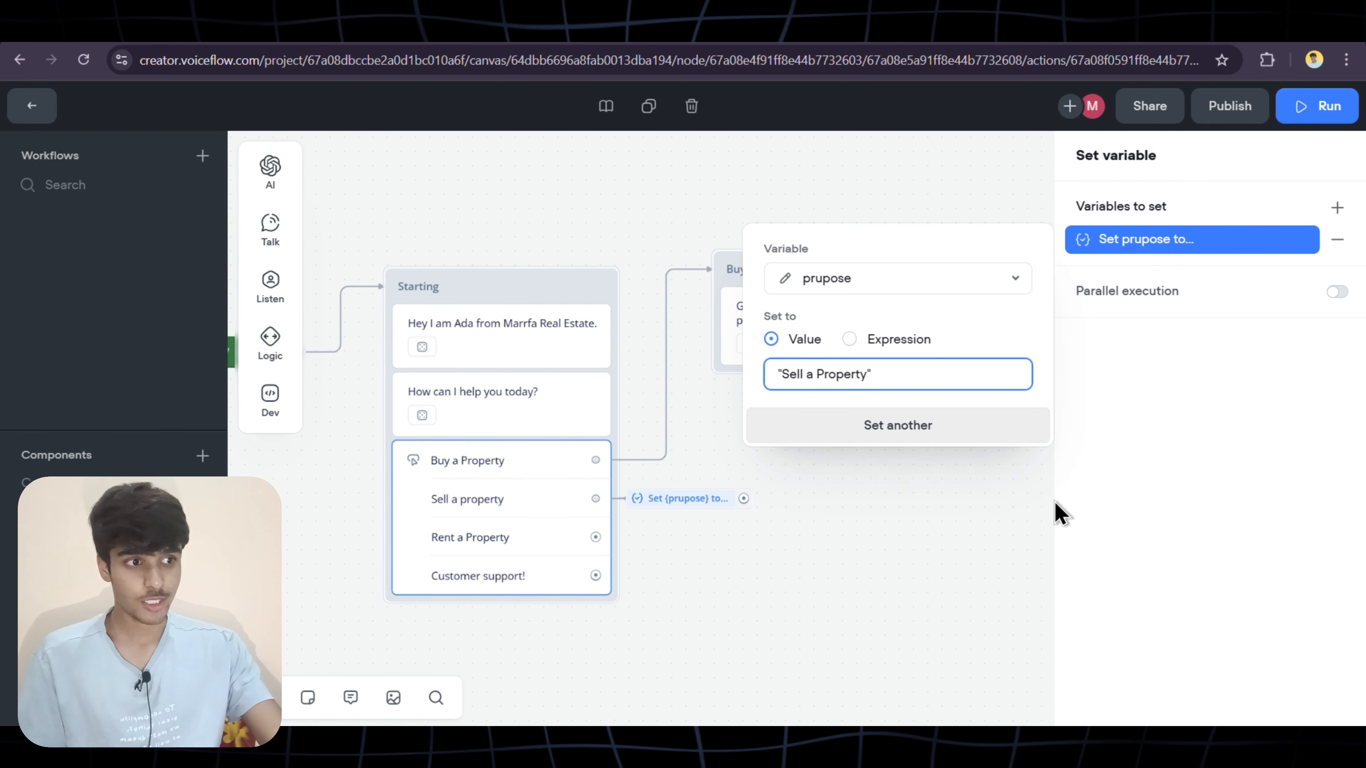
click(933, 495)
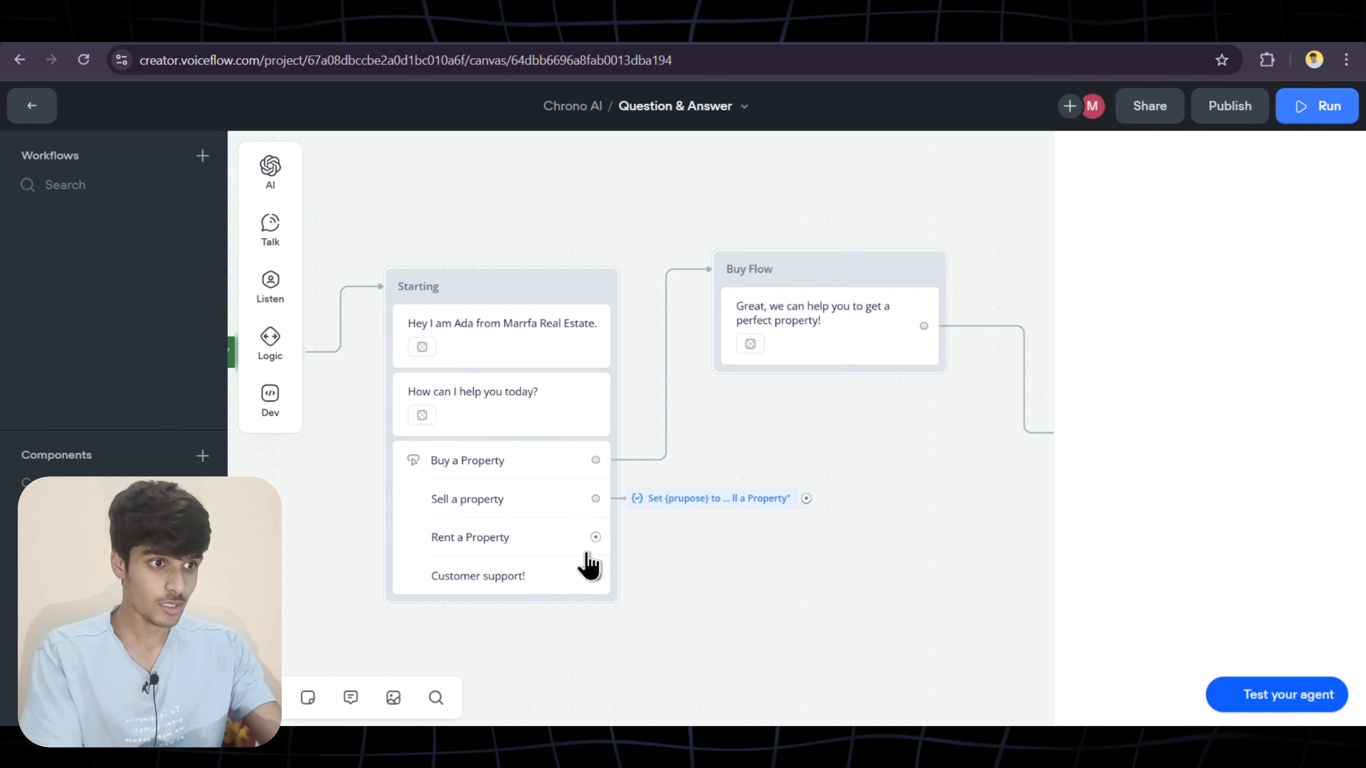
Attach a Set variable step to Rent a Property with a value-or-expression assignment
drag(595, 537, 635, 541)
mouse_move(688, 515)
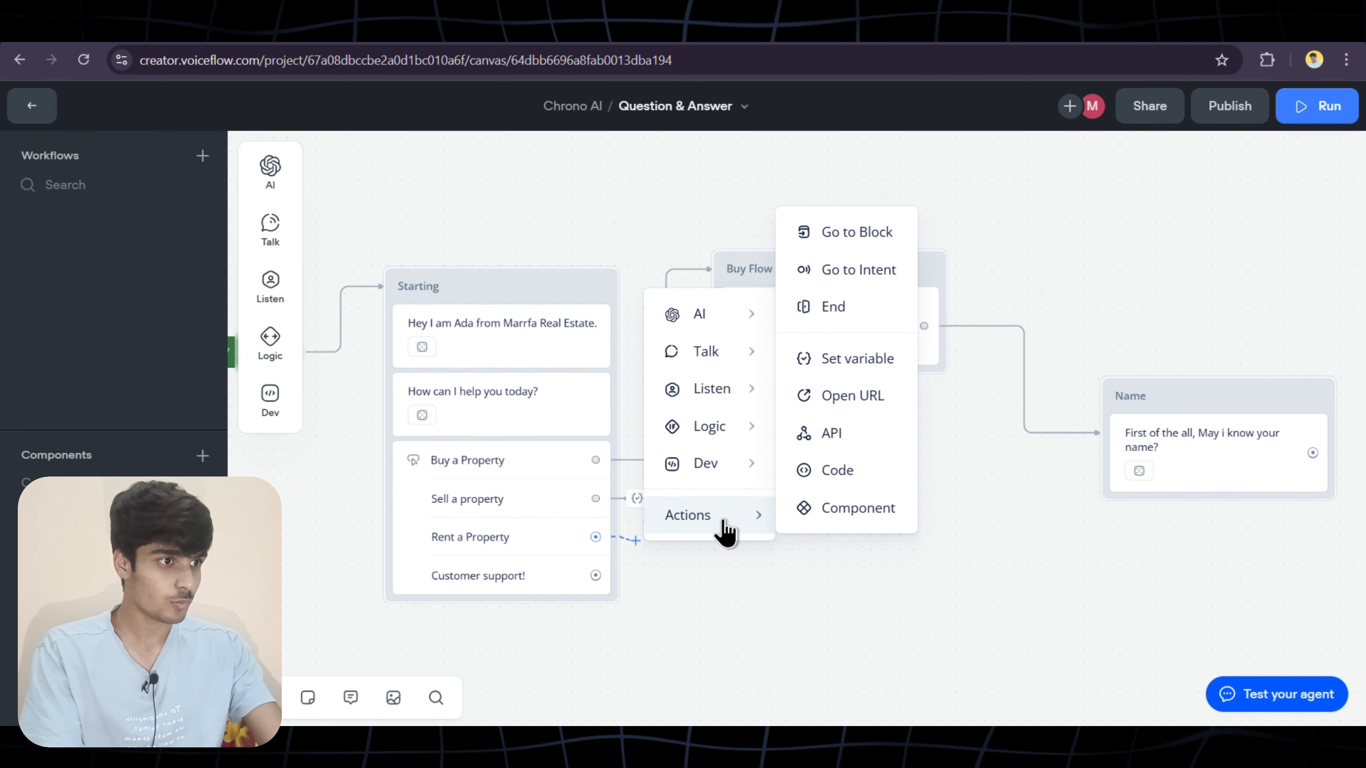
click(833, 366)
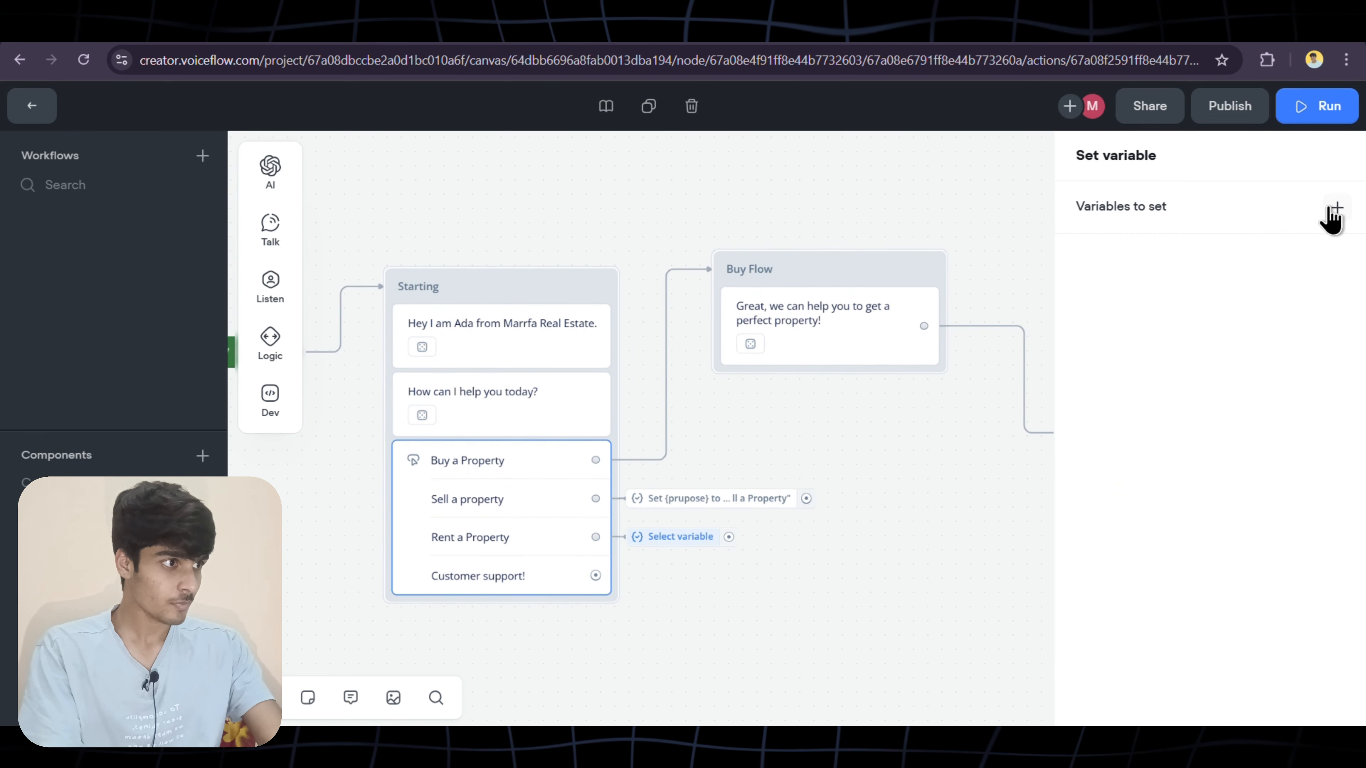
click(1336, 209)
click(1139, 280)
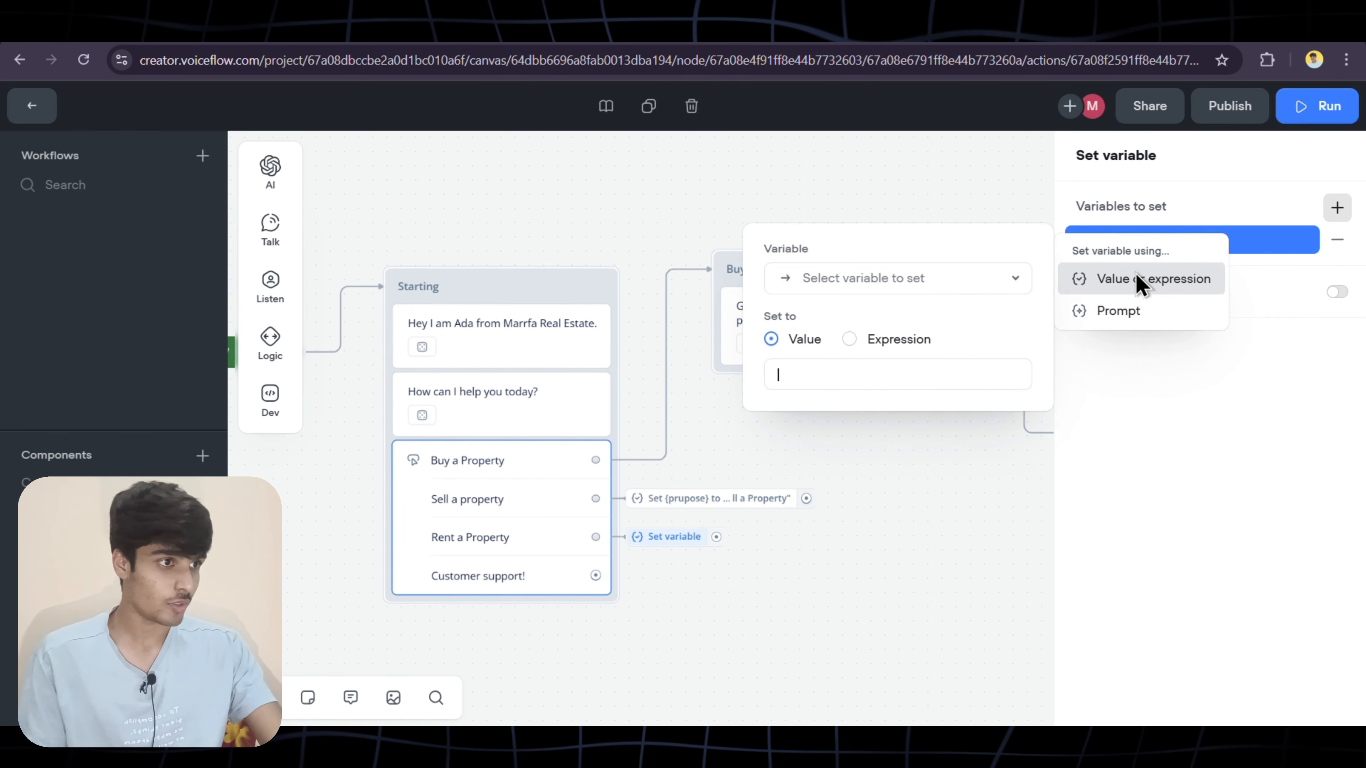
click(904, 281)
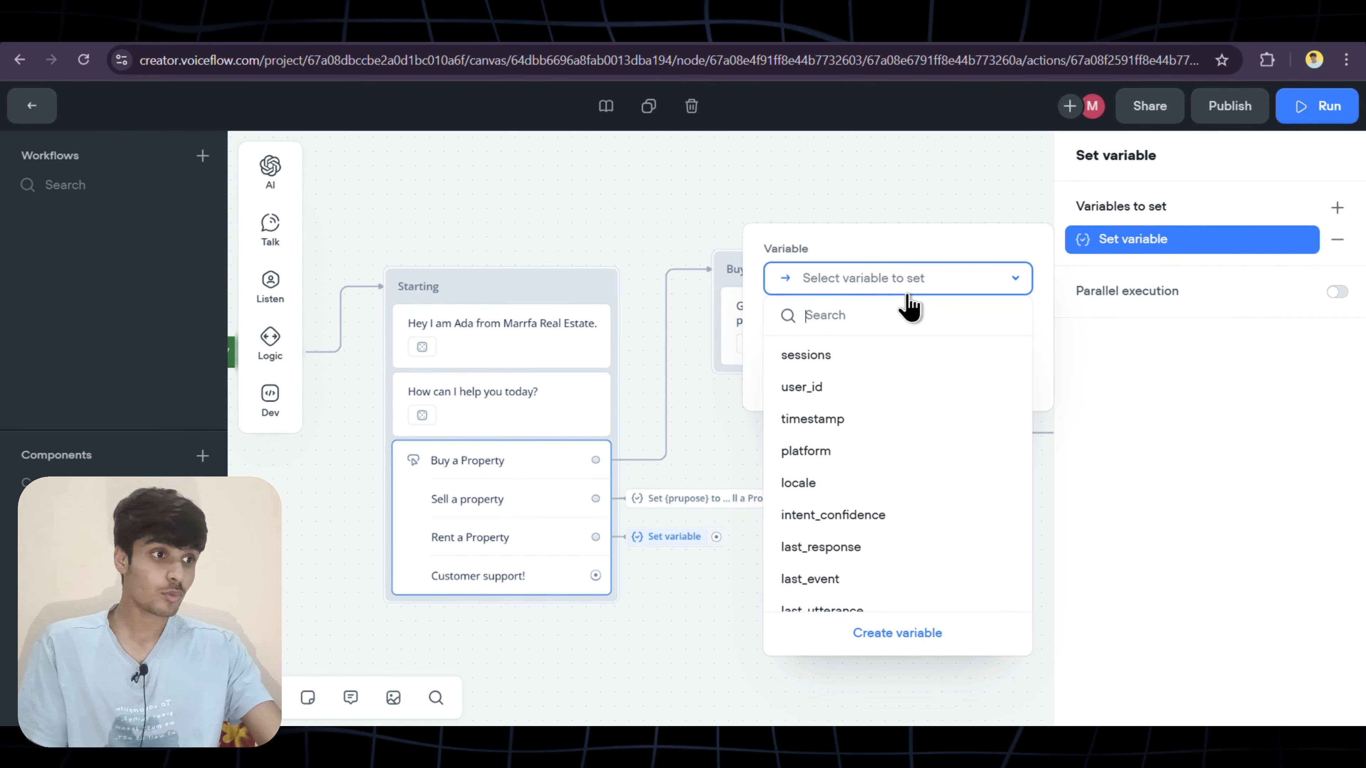
Set prupose to "Rent a Property" and branch a new step off Buy a Property
scroll(887, 466, down, 5)
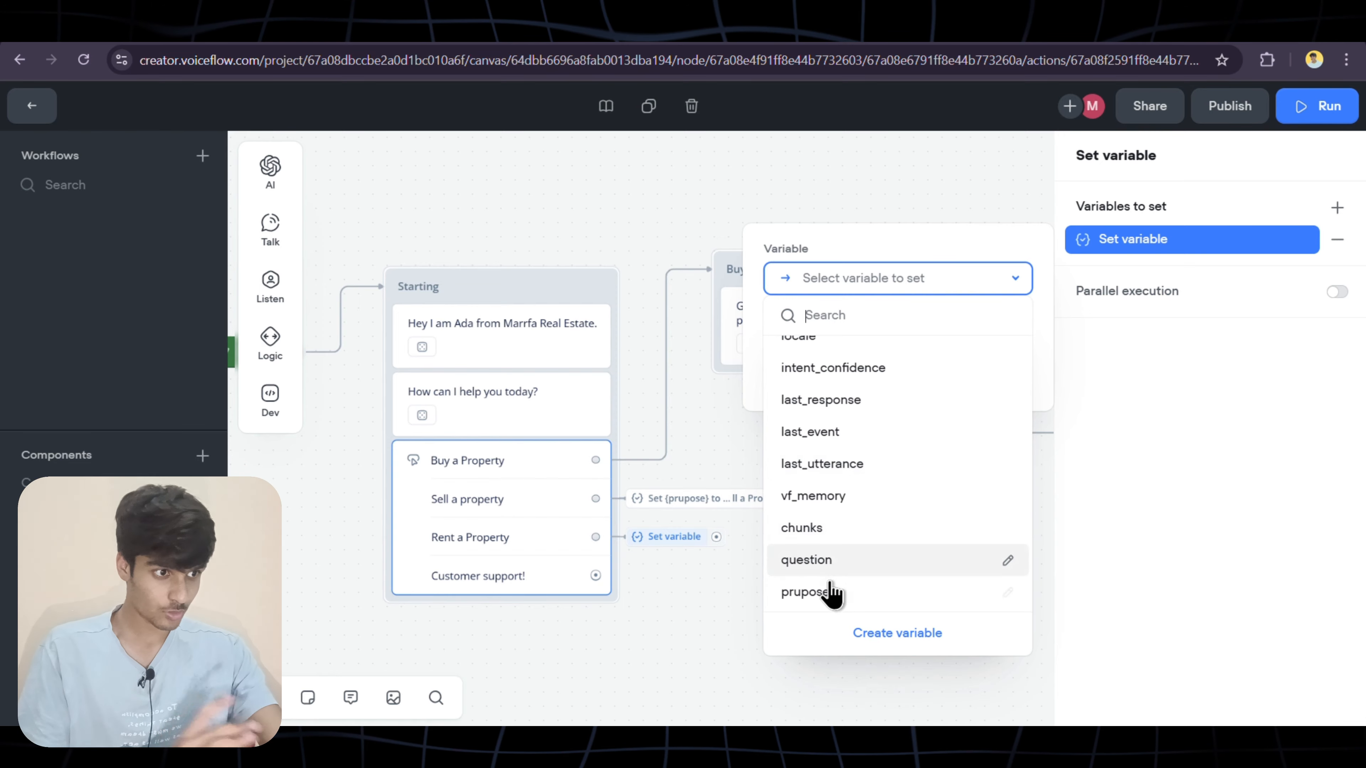
click(832, 592)
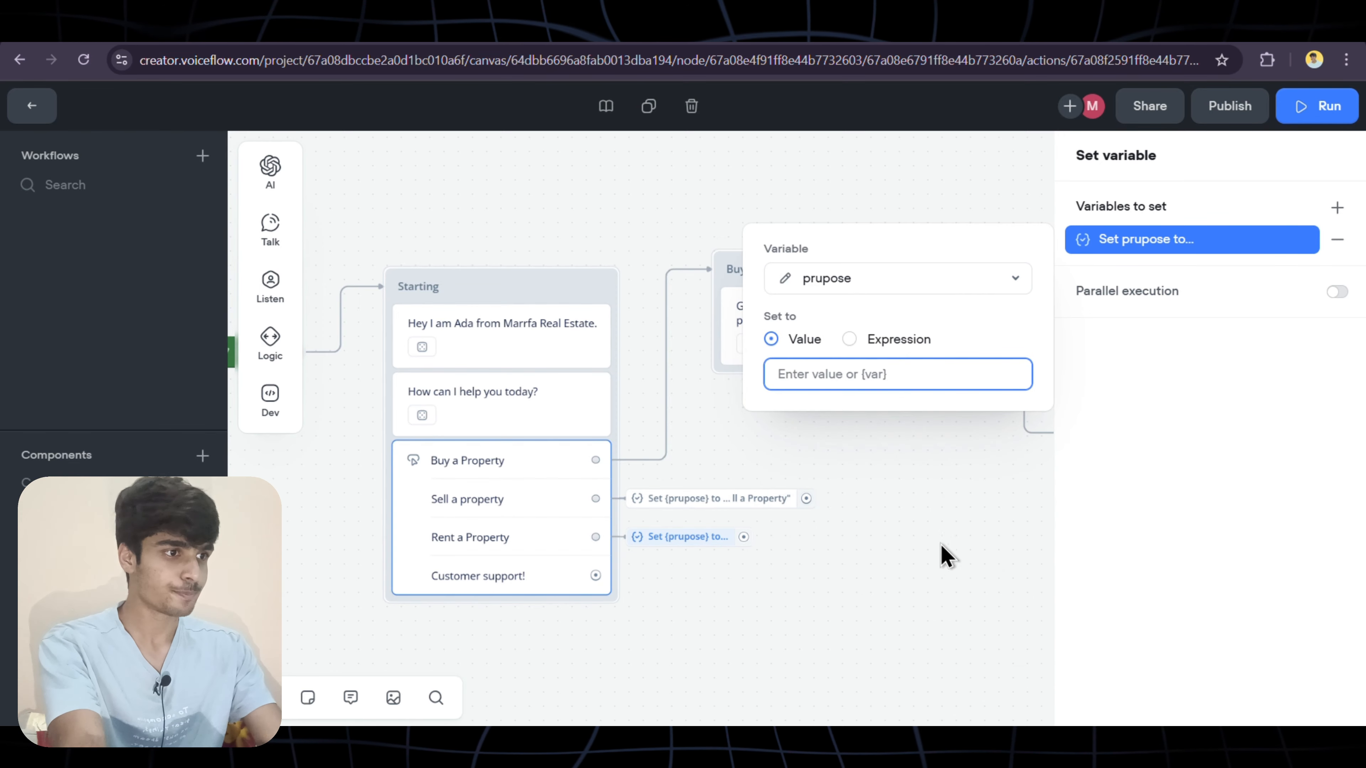
text("Ren)
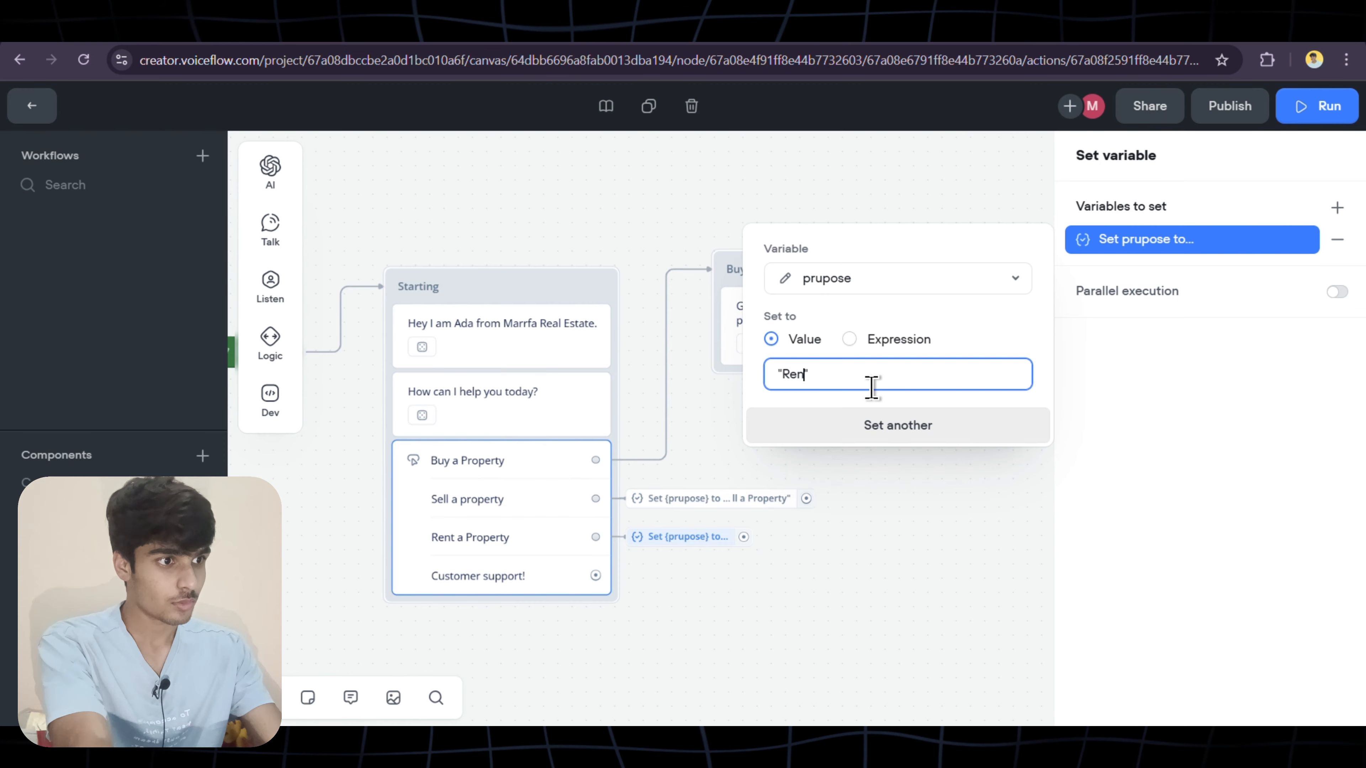
text(erty)
click(951, 520)
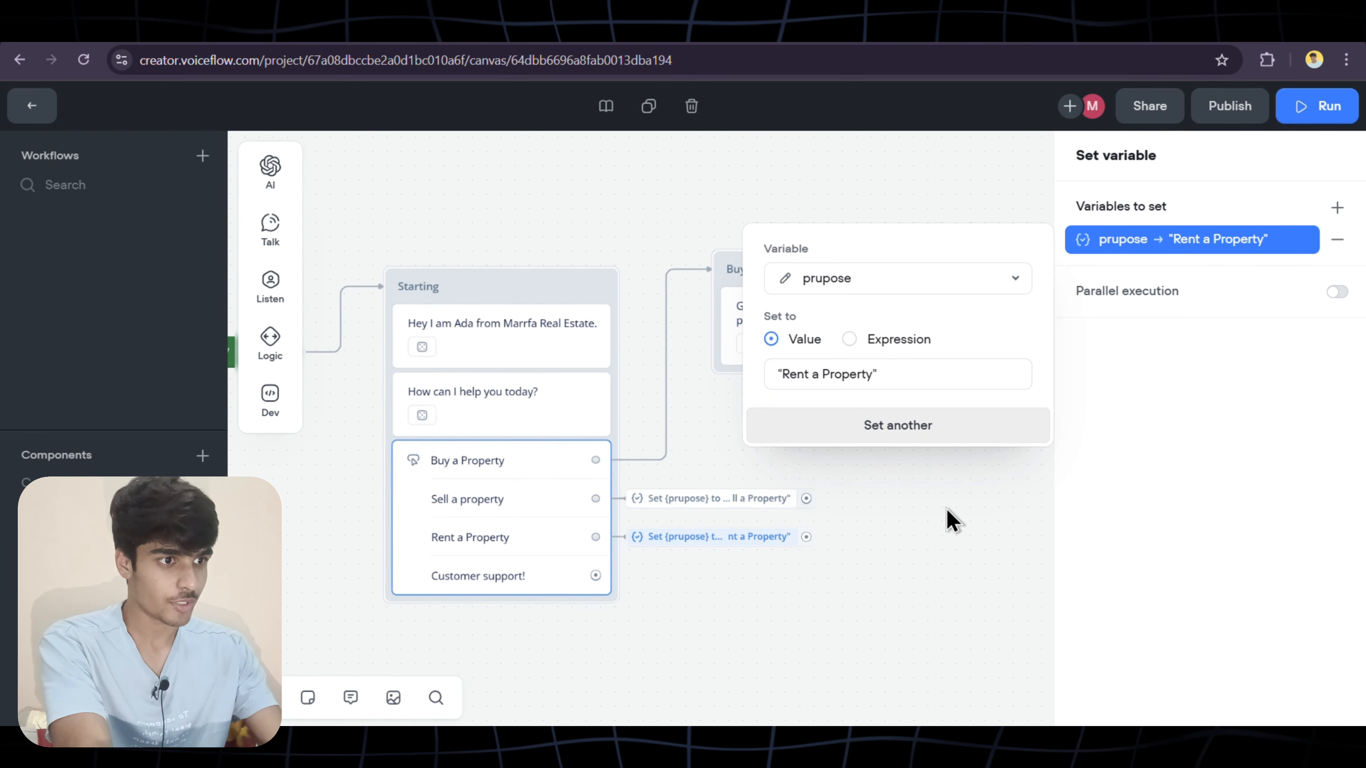
drag(588, 461, 639, 458)
Add a Set variable step to Buy a Property with a value-or-expression assignment
mouse_move(699, 679)
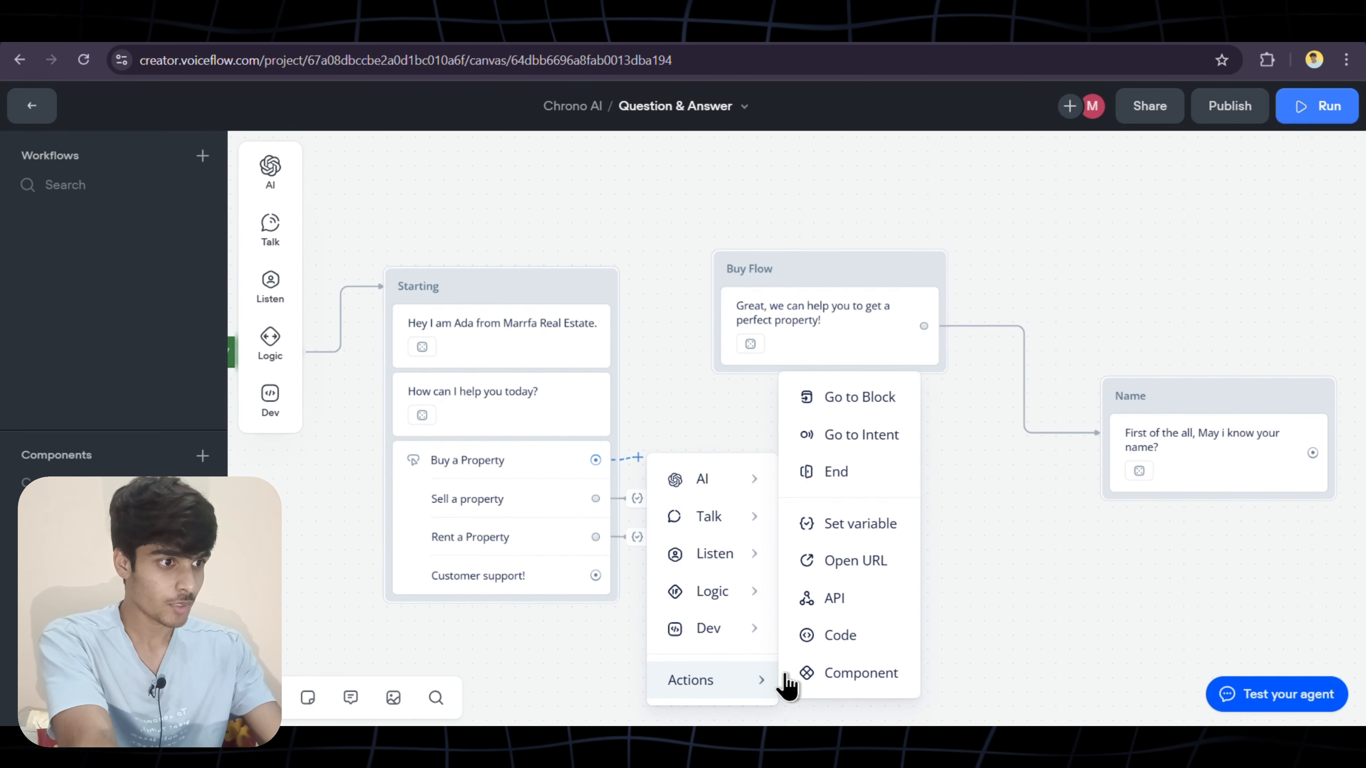
click(841, 532)
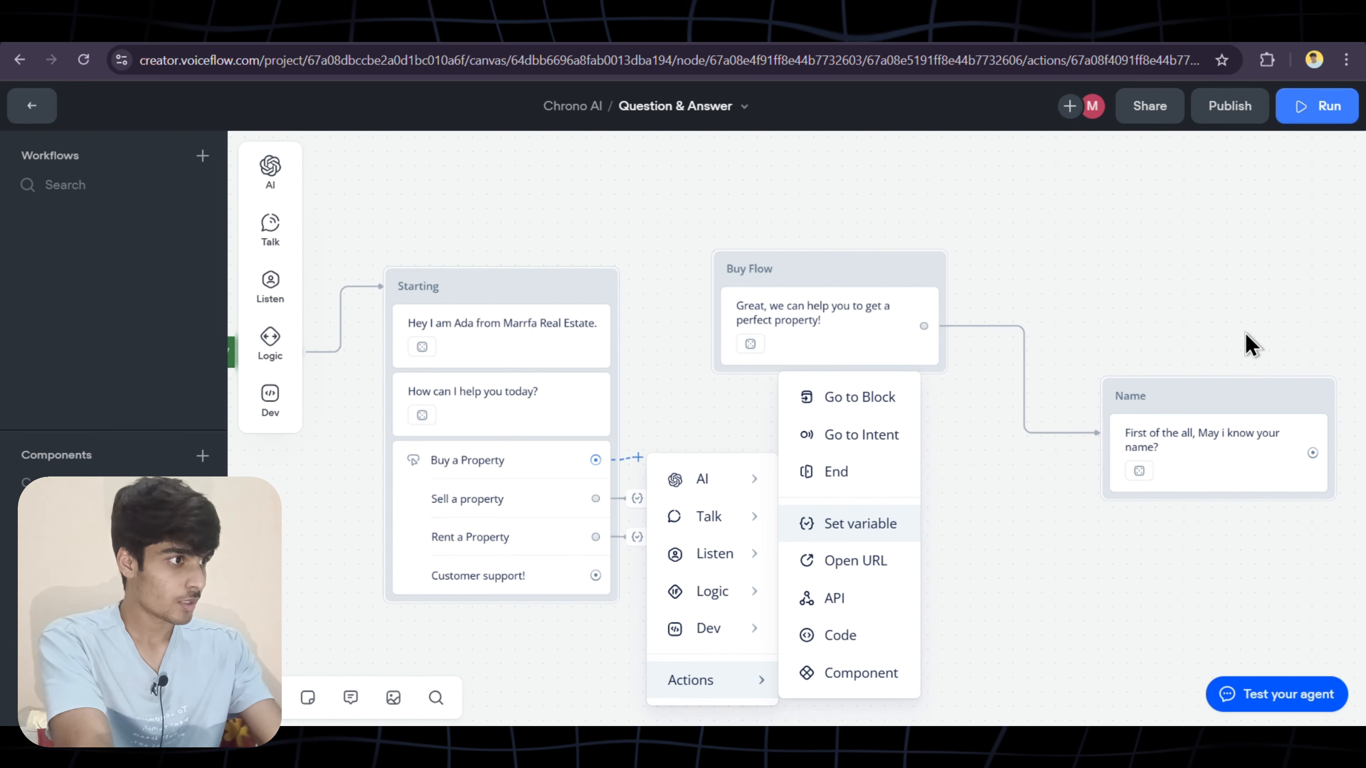
click(1334, 209)
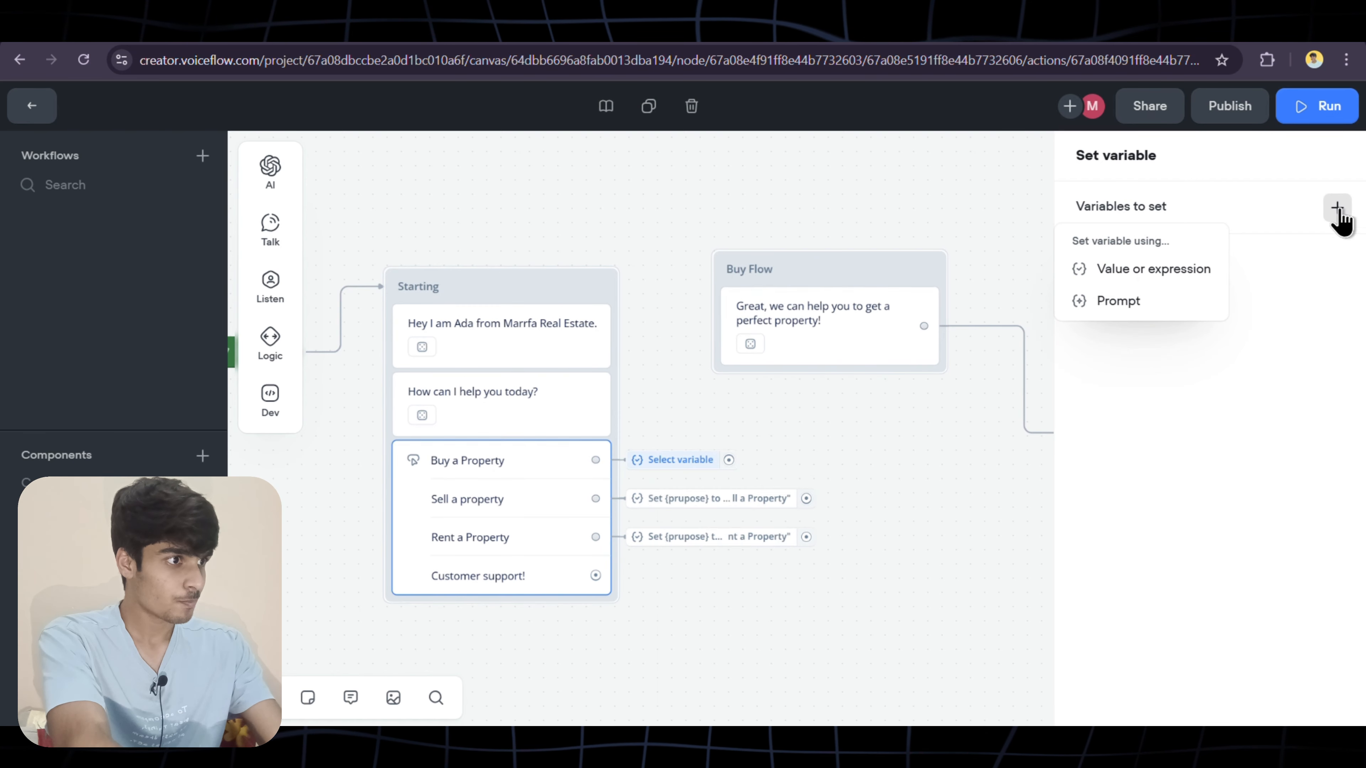
click(1129, 278)
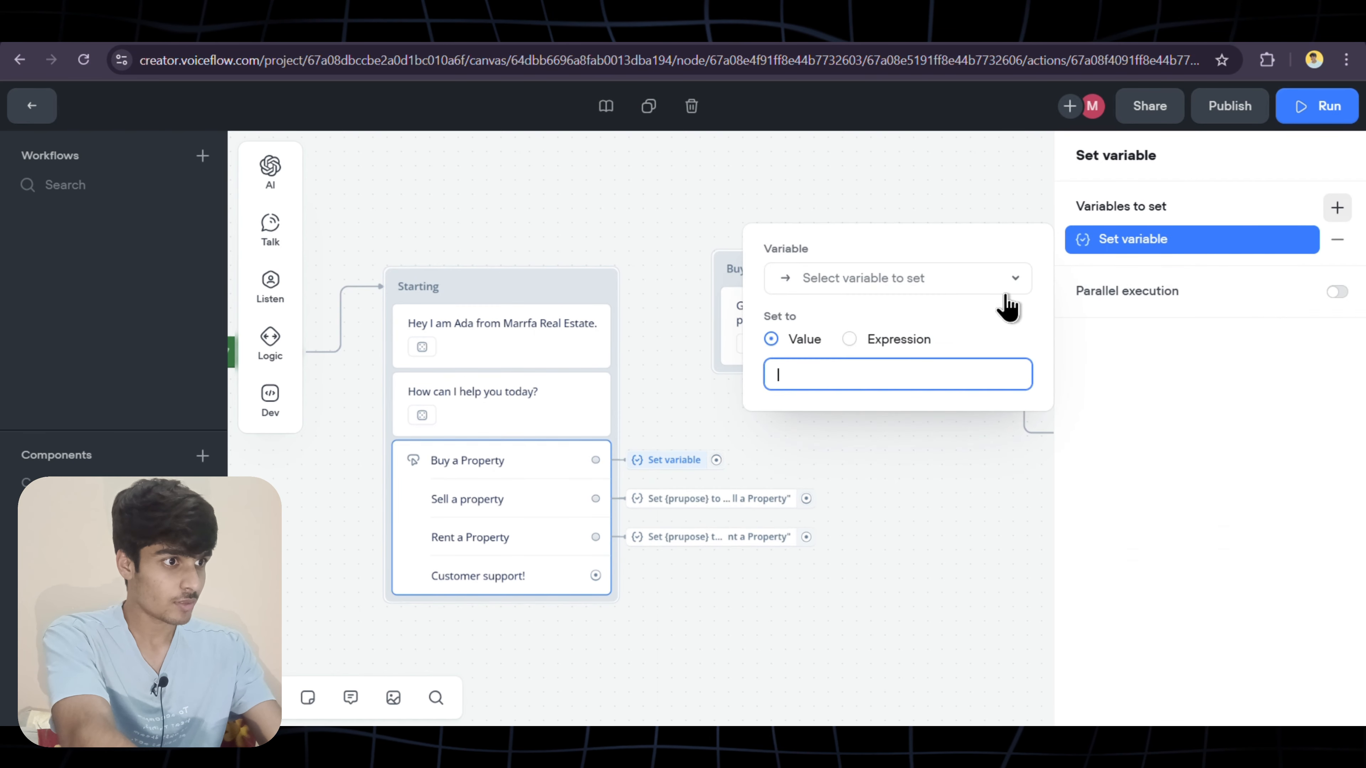
click(887, 285)
Set prupose to "Buy a Property" and connect this path on to Buy Flow
scroll(868, 431, down, 3)
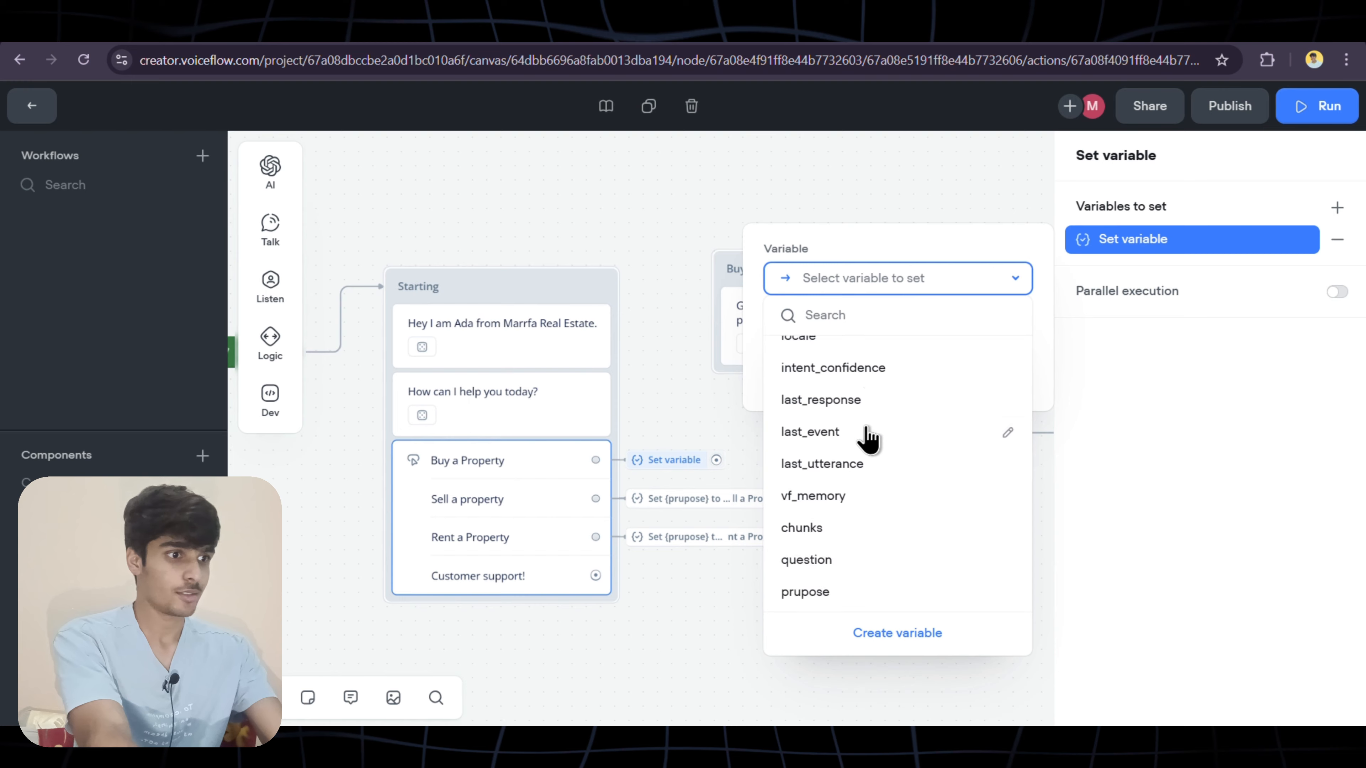
click(830, 597)
text(")
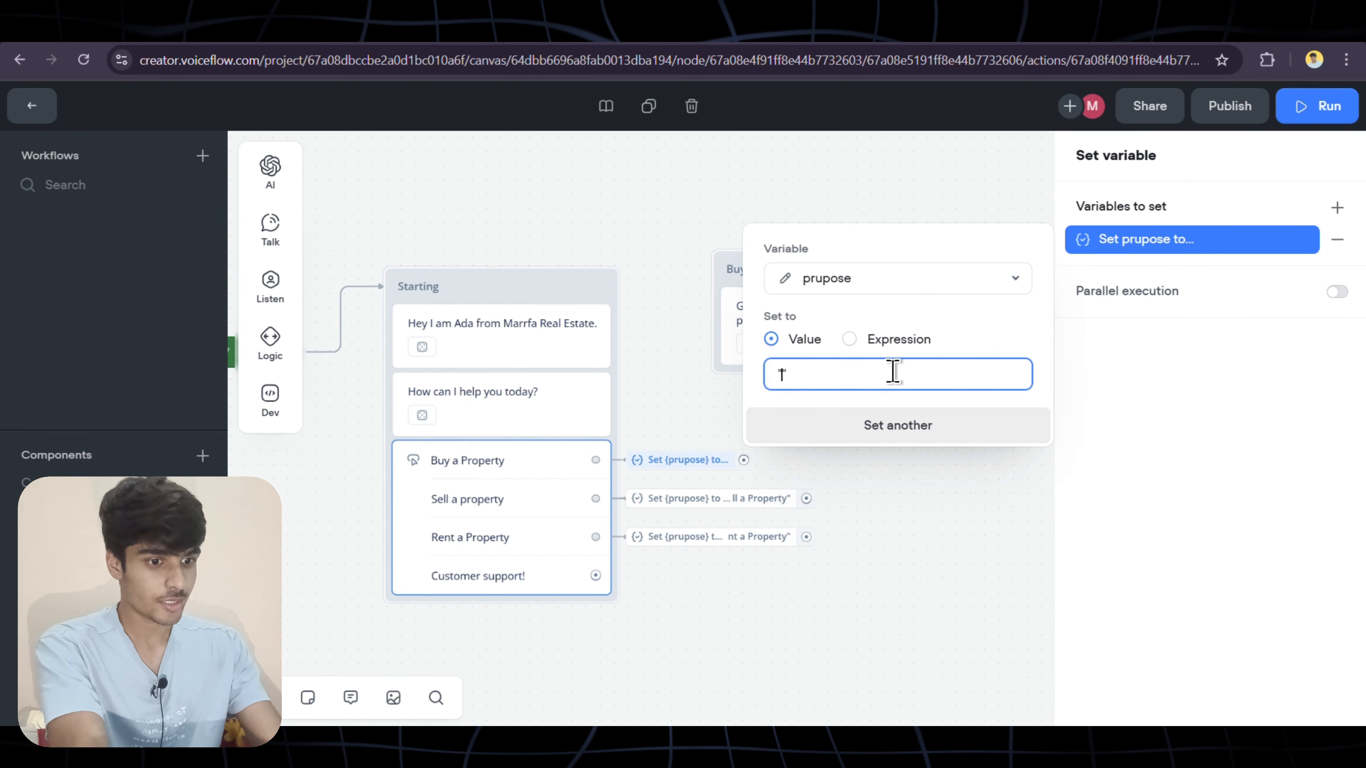
text(Buy a )
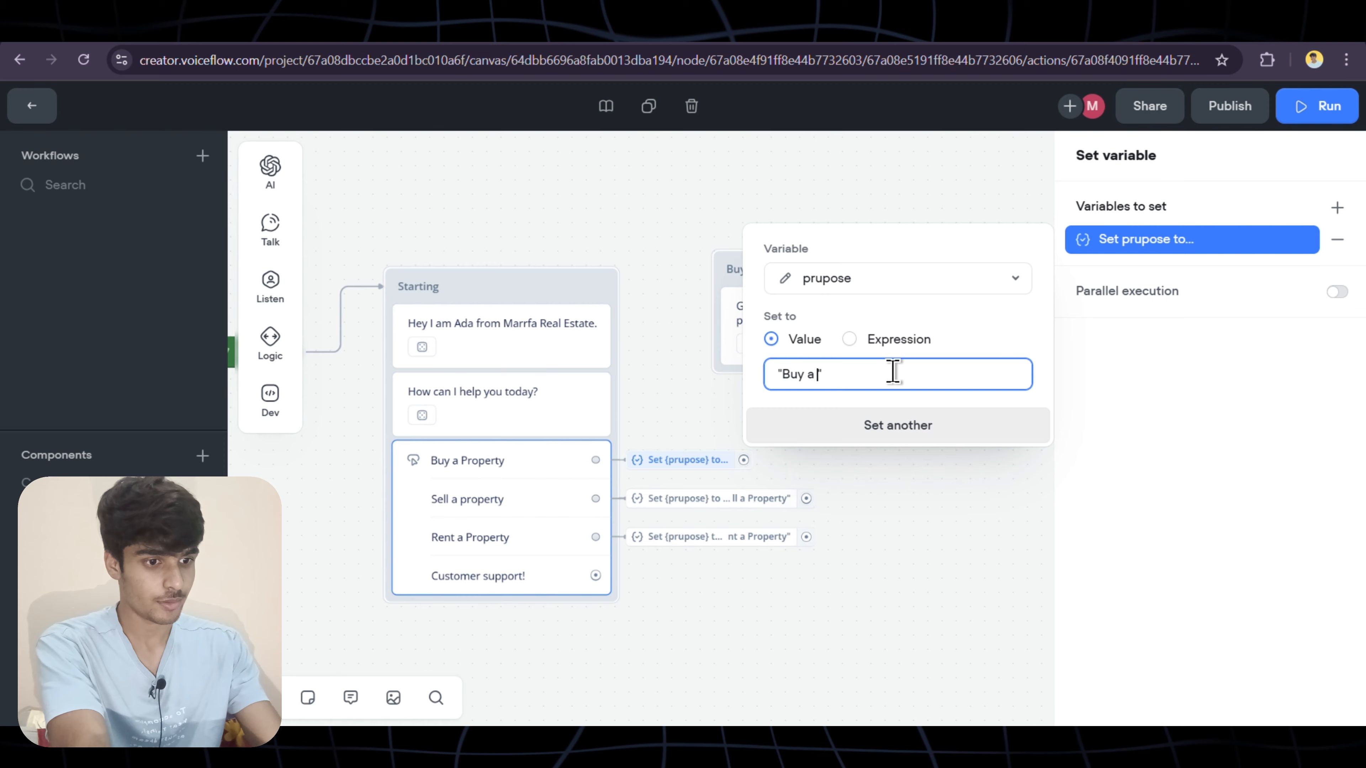
text(Property)
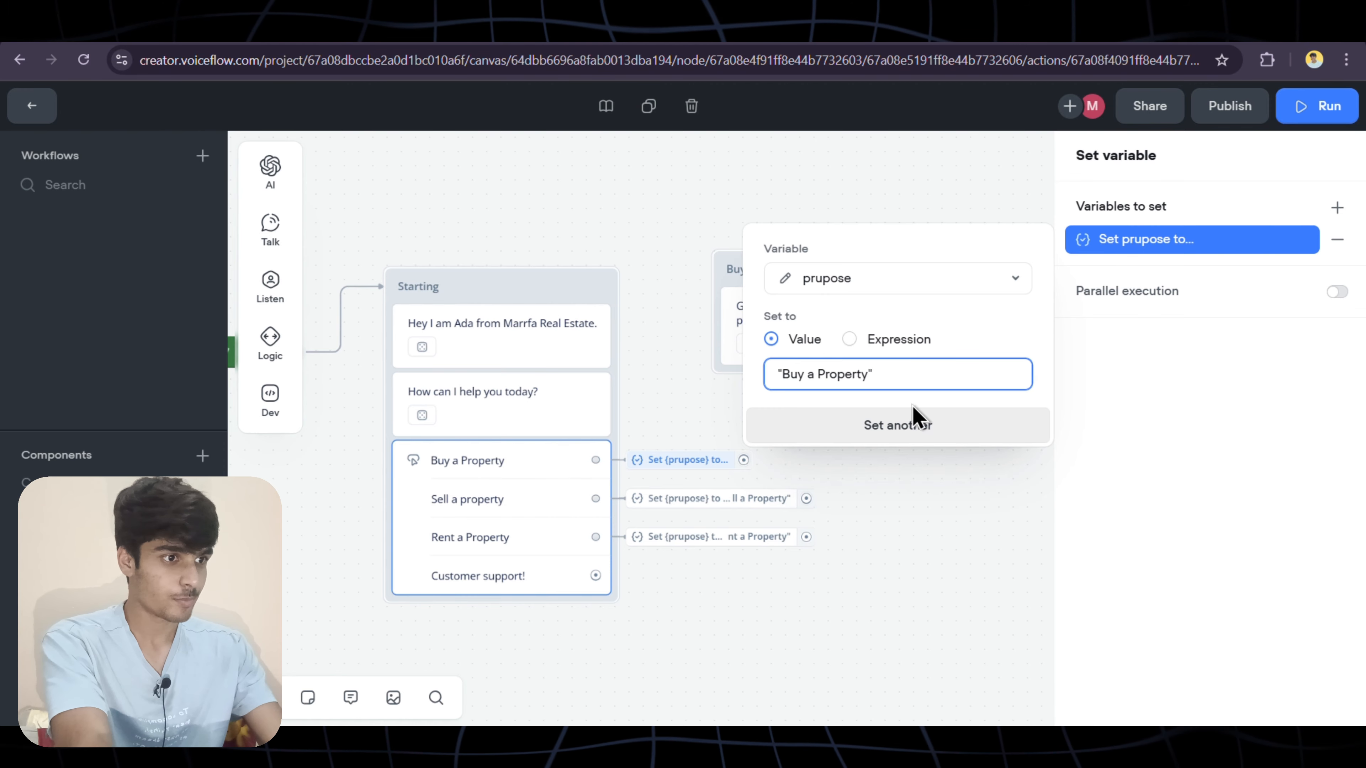
click(959, 519)
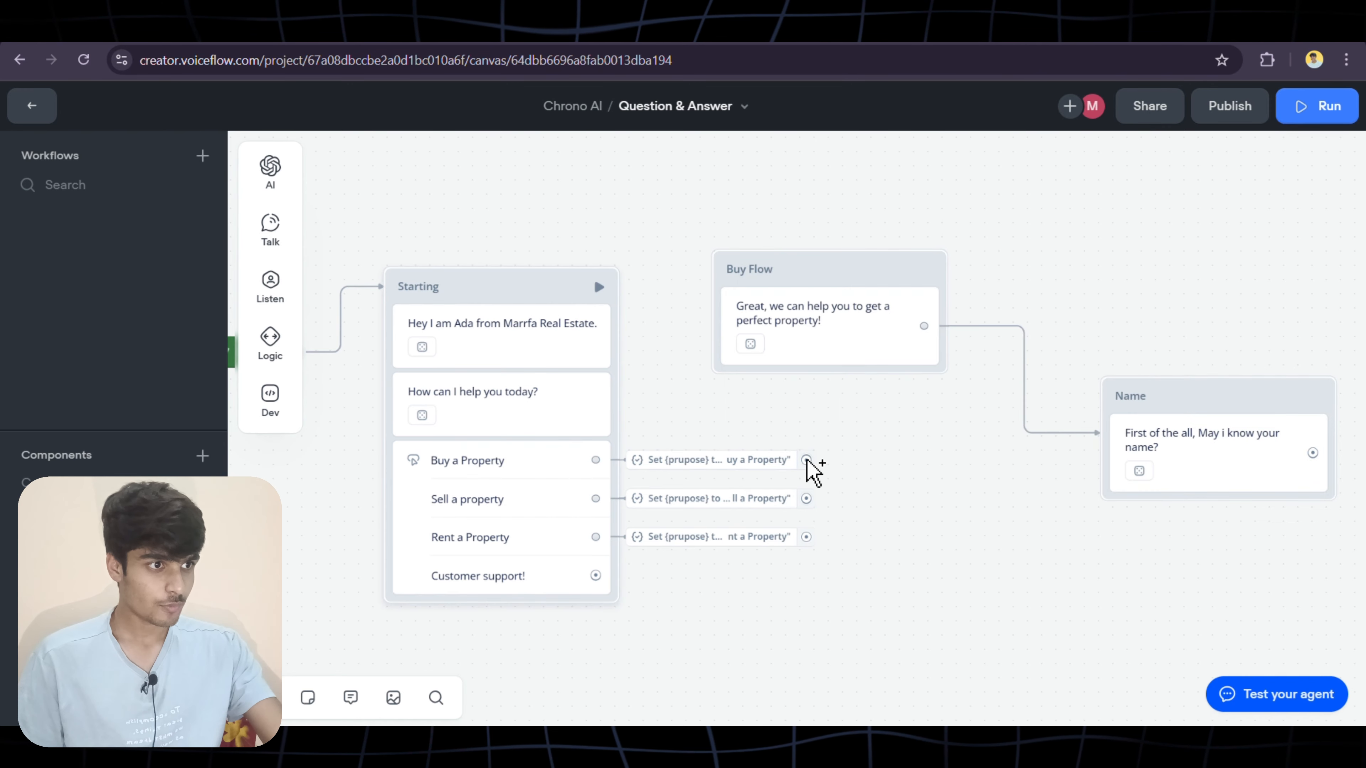
drag(806, 460, 727, 283)
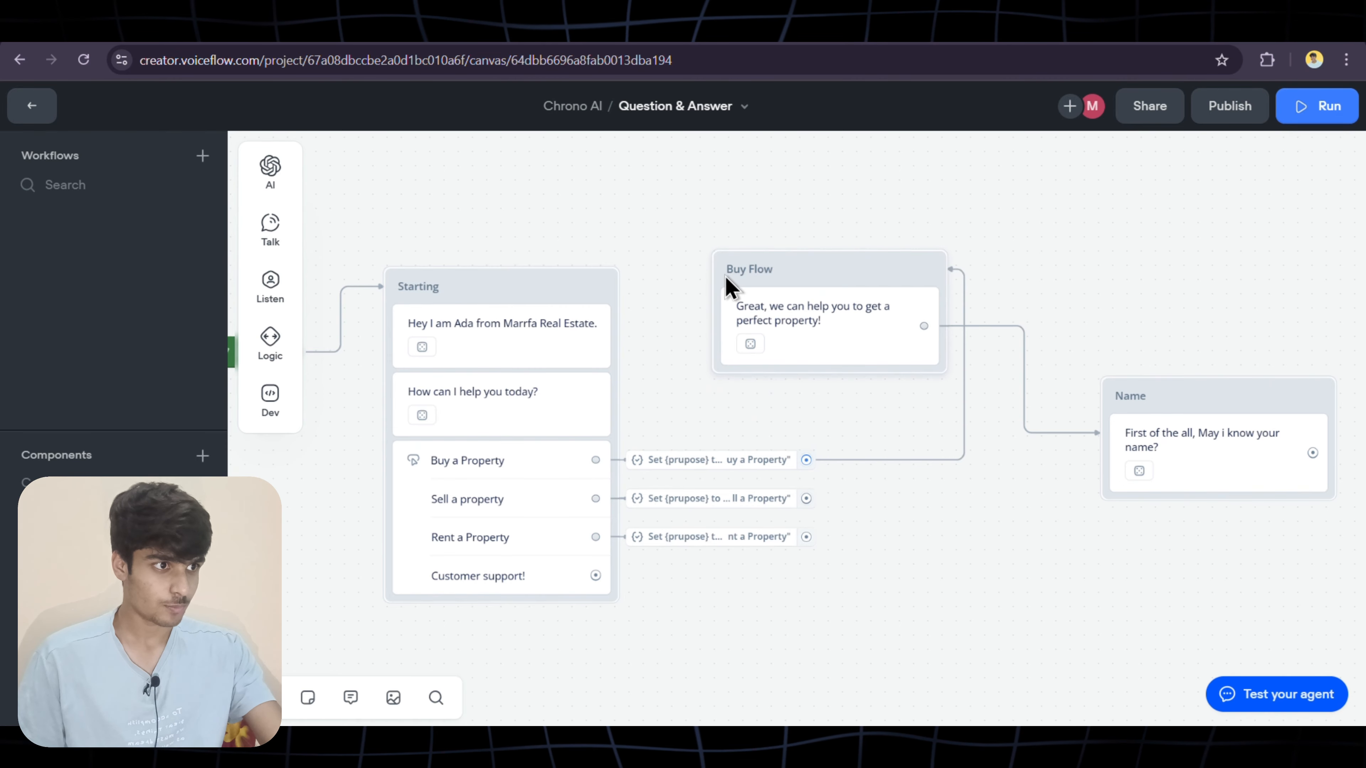
scroll(902, 427, right, 10)
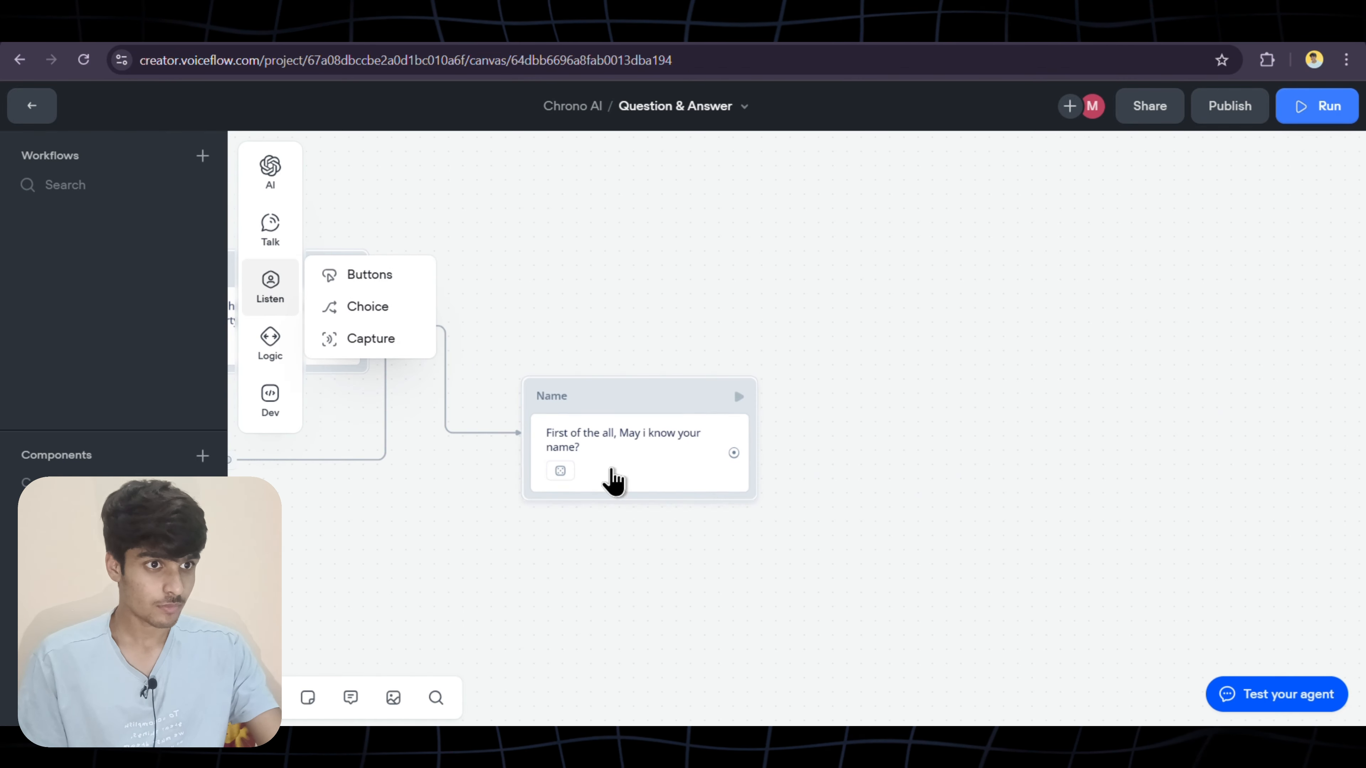
Add a Capture step to the Name block saving the entire user reply into new variable name
mouse_move(273, 304)
drag(360, 338, 646, 500)
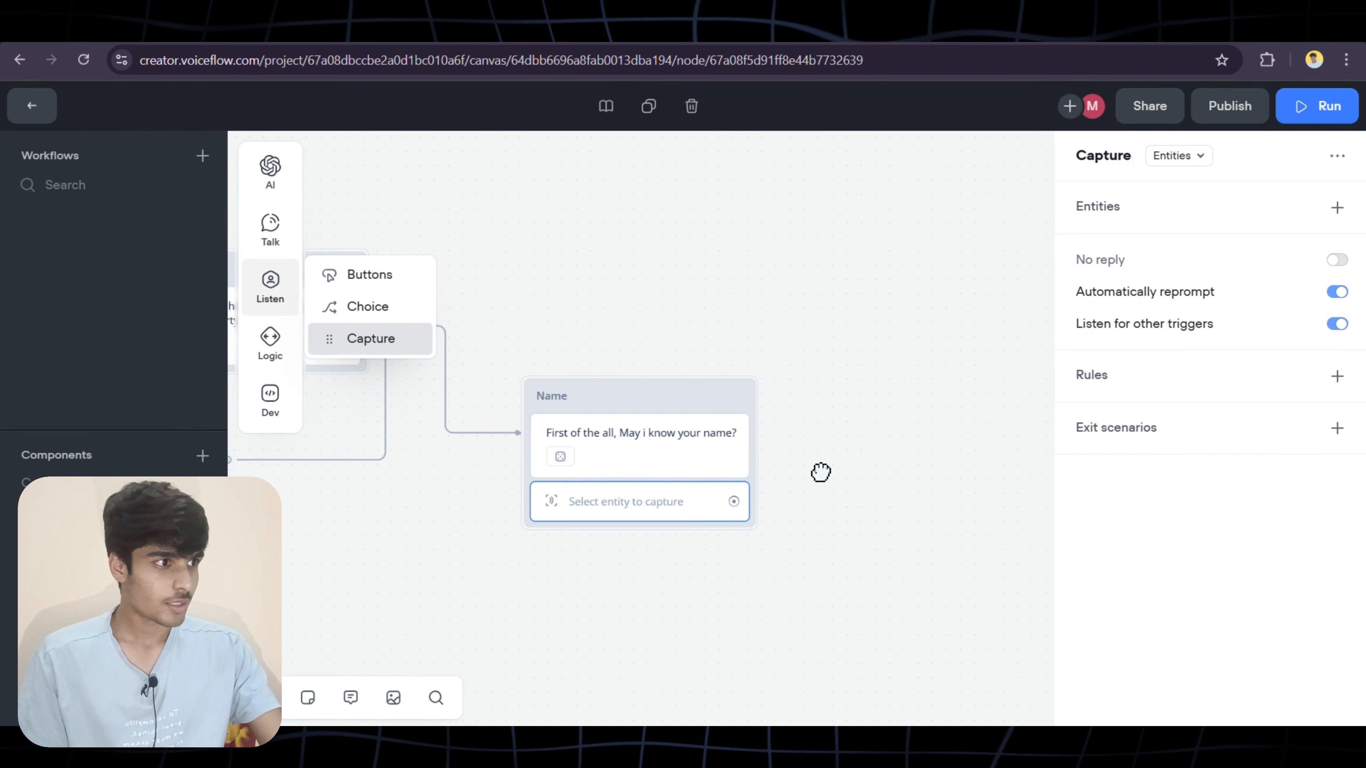
click(1183, 158)
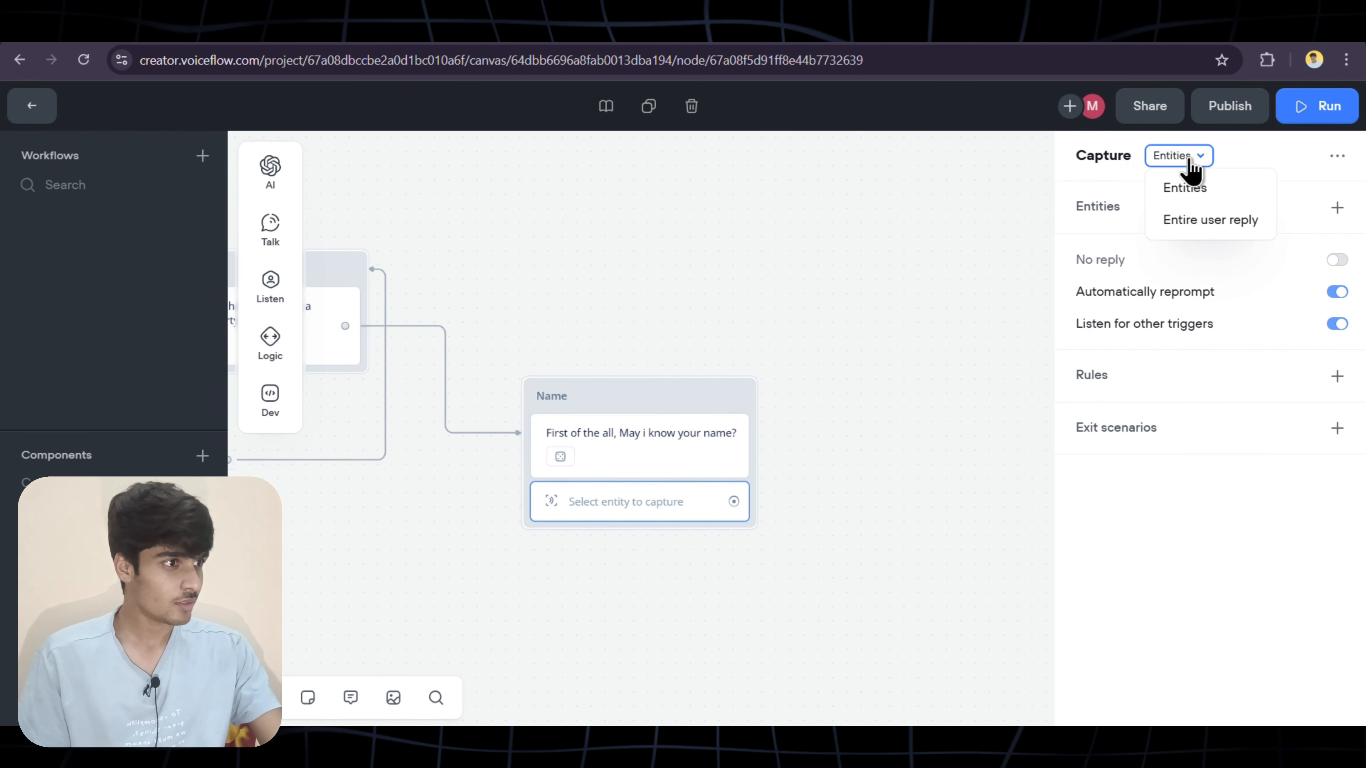
click(1211, 221)
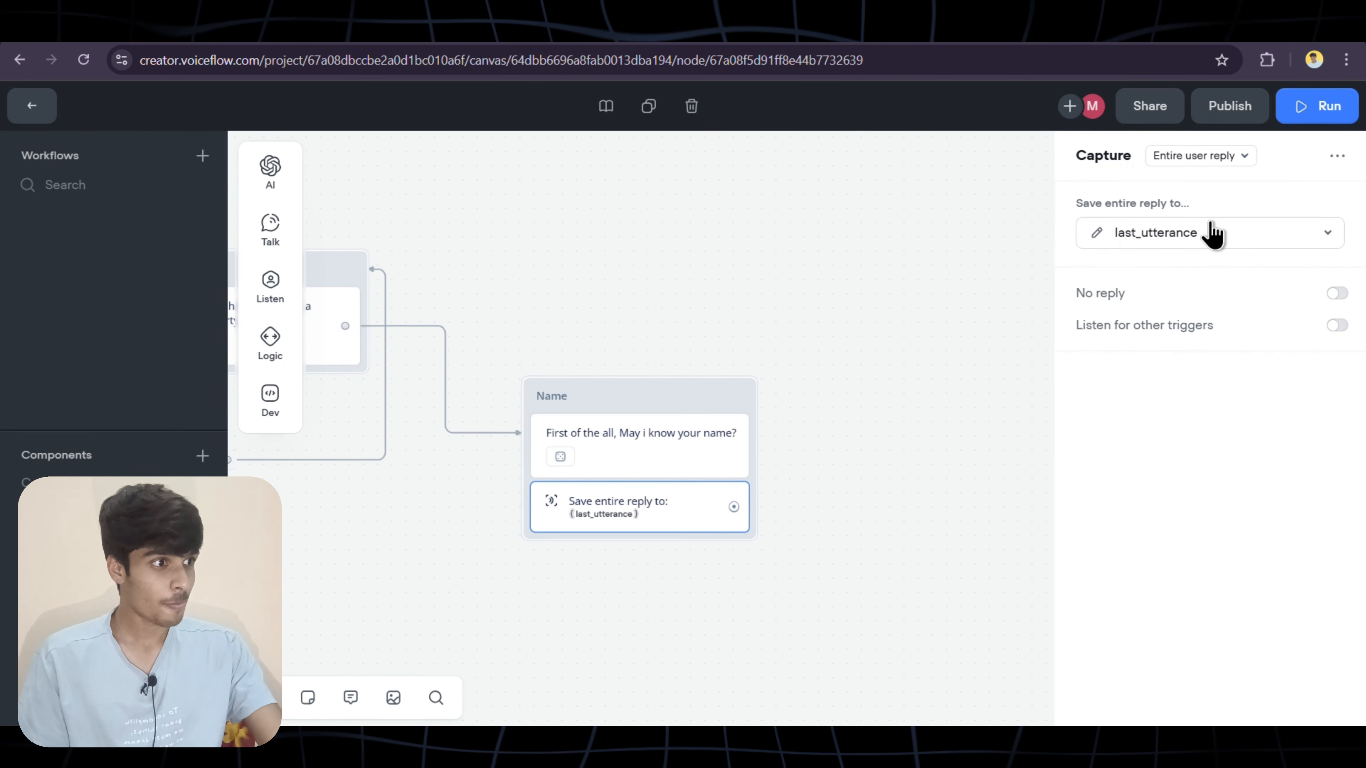
click(1216, 243)
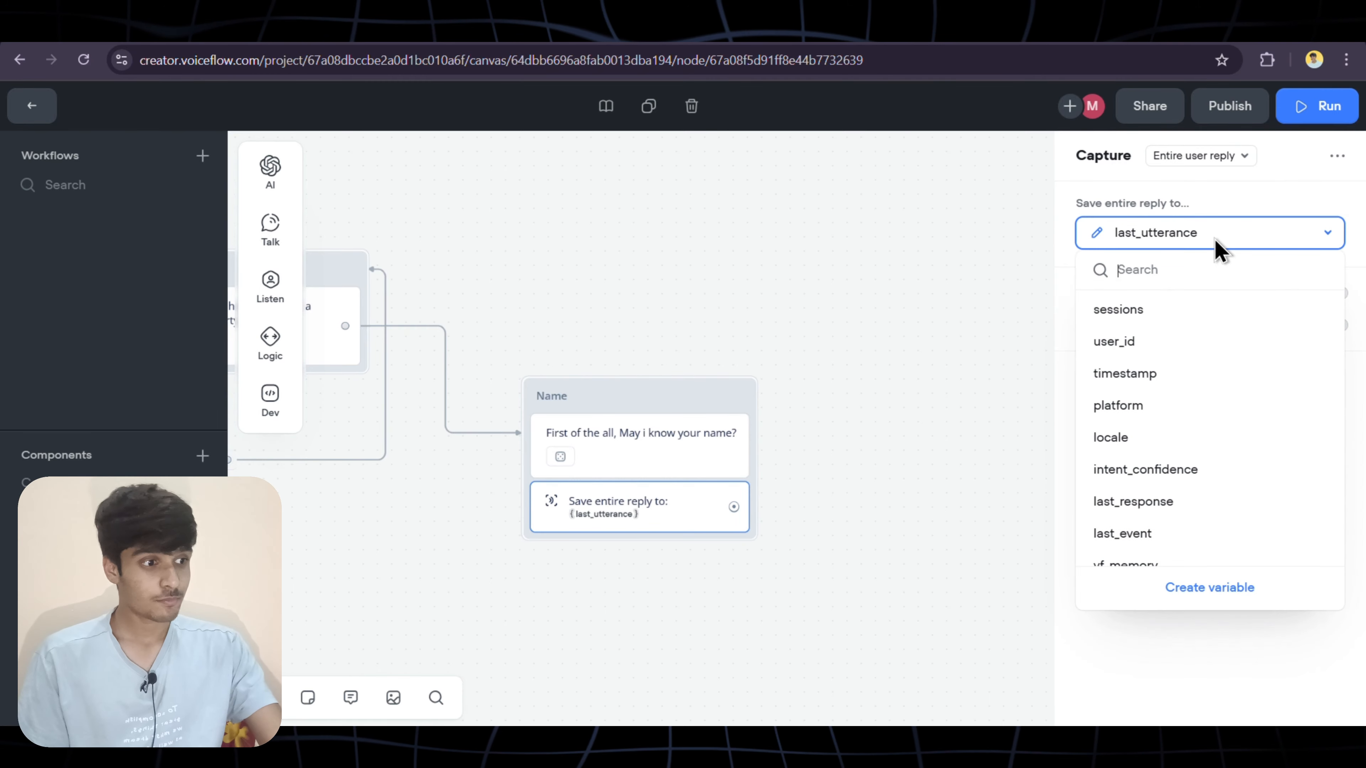
click(1202, 587)
text(name)
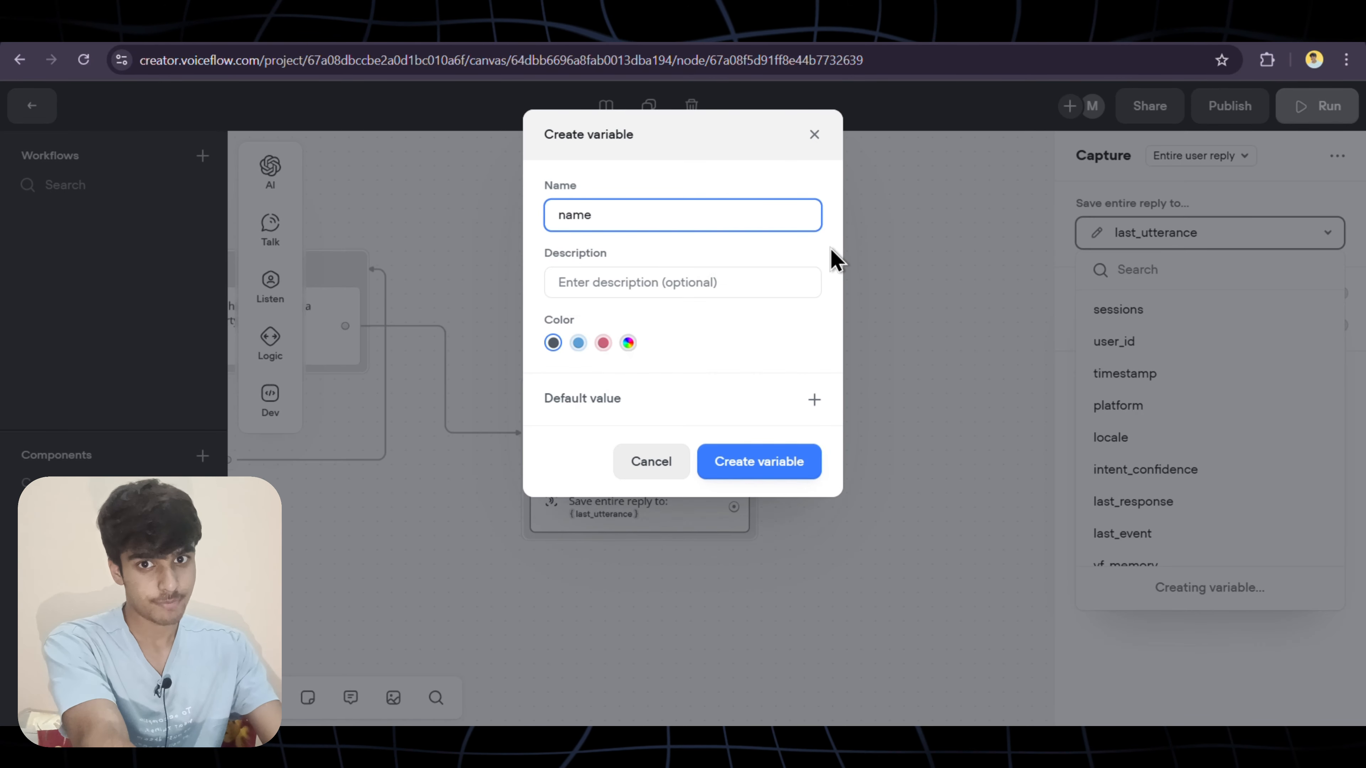
click(718, 468)
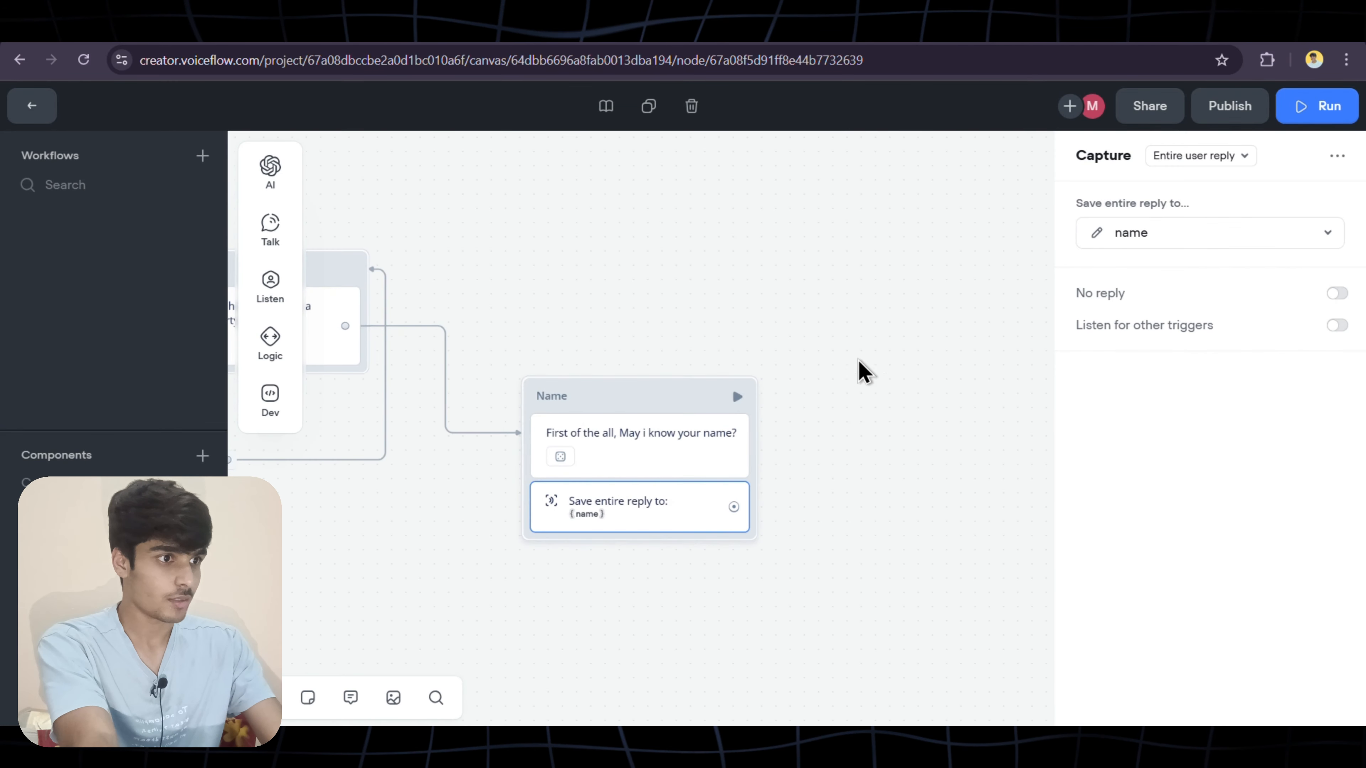
Add a new message block after the name capture and name it Email
drag(733, 506, 832, 407)
mouse_move(902, 464)
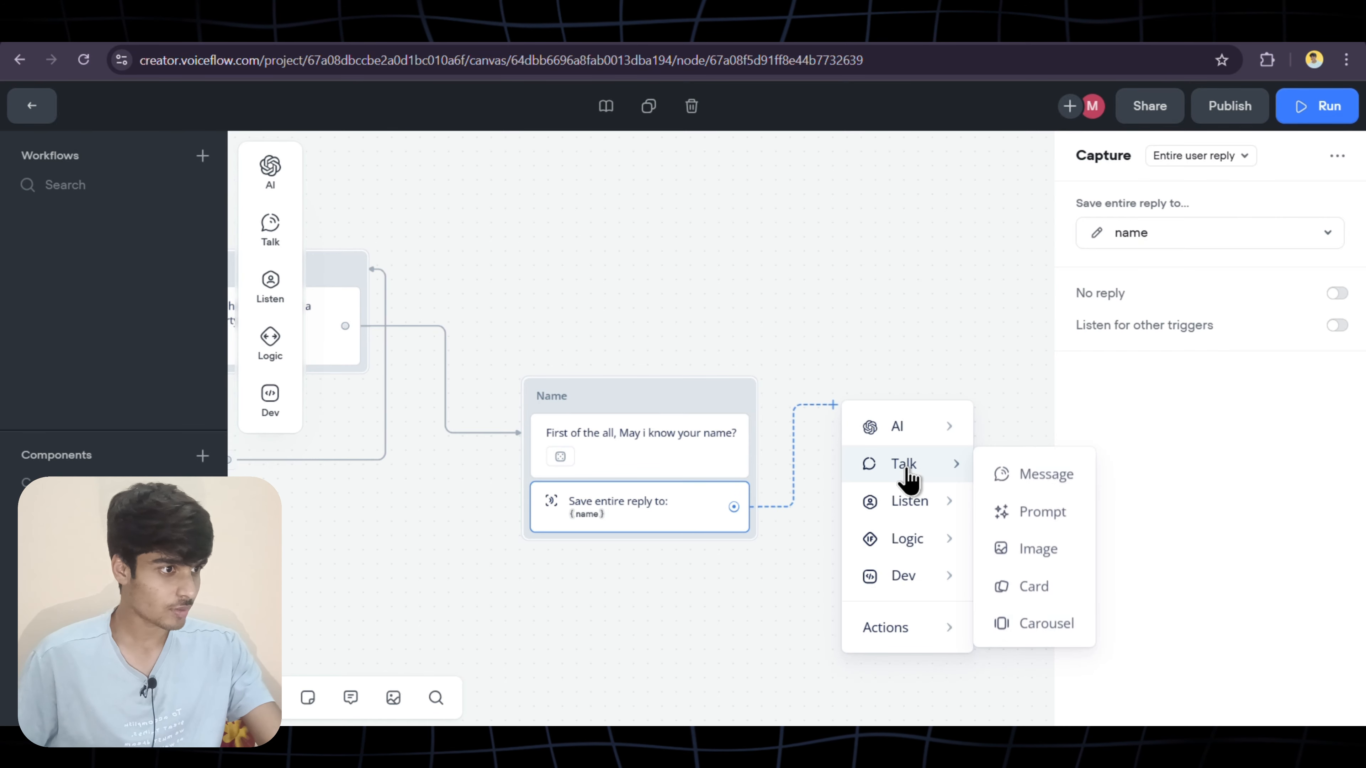
click(1029, 485)
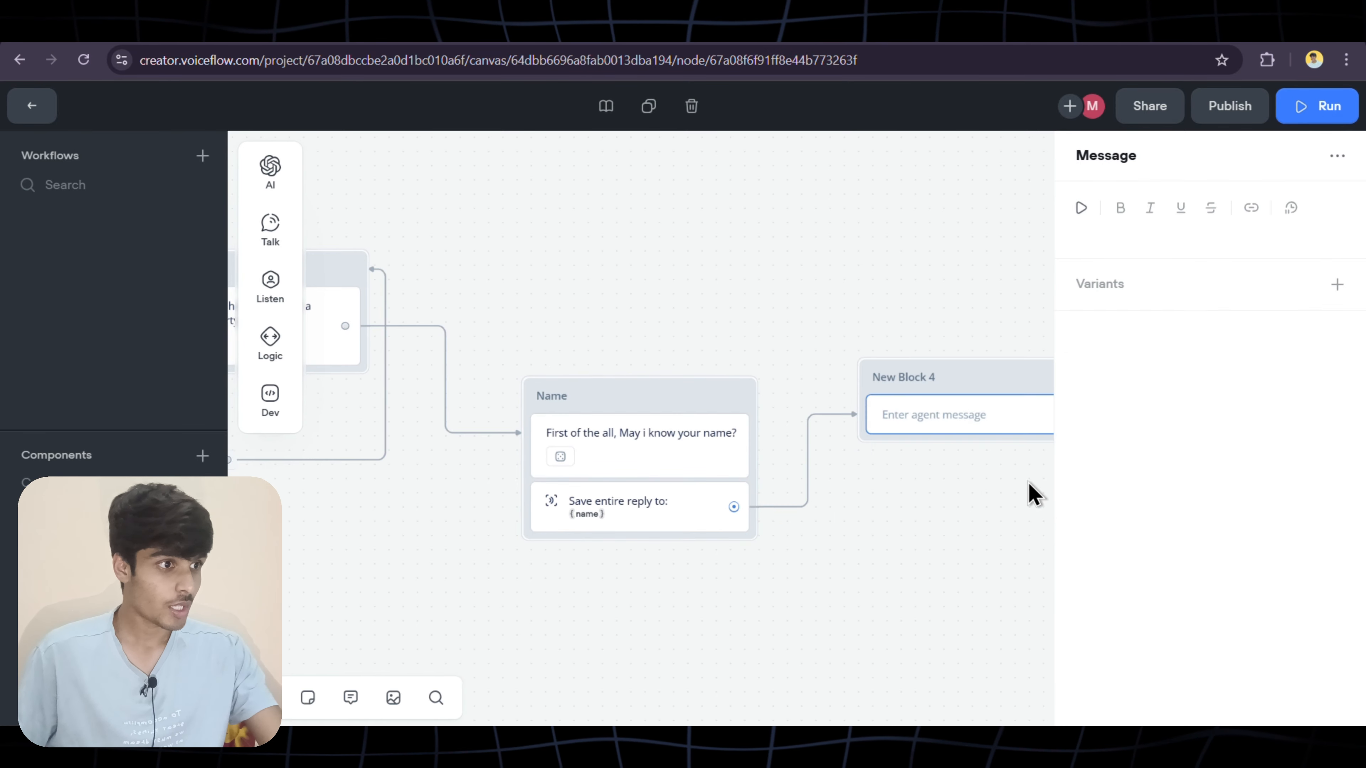
click(780, 377)
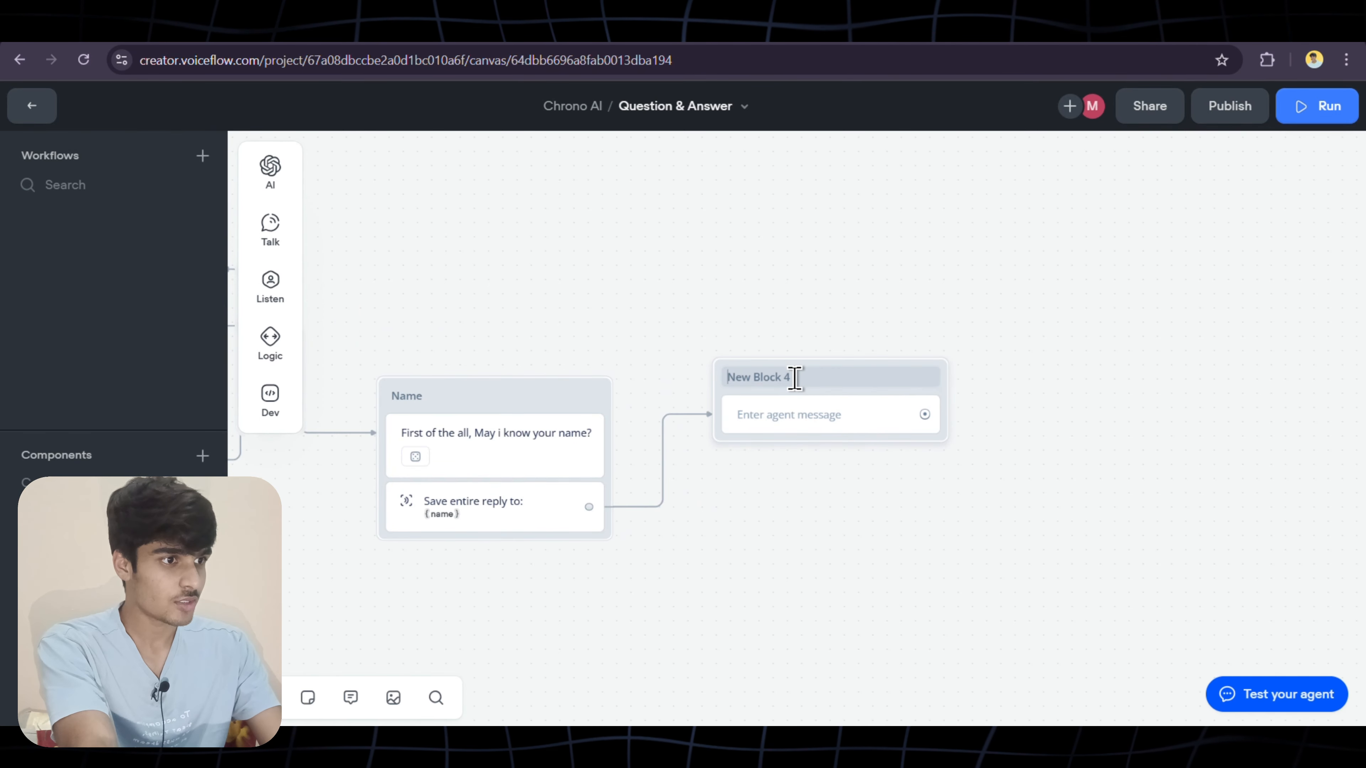
text(Email)
Write the Email message 'Thanks {name}, can you share the best email id?'
click(791, 415)
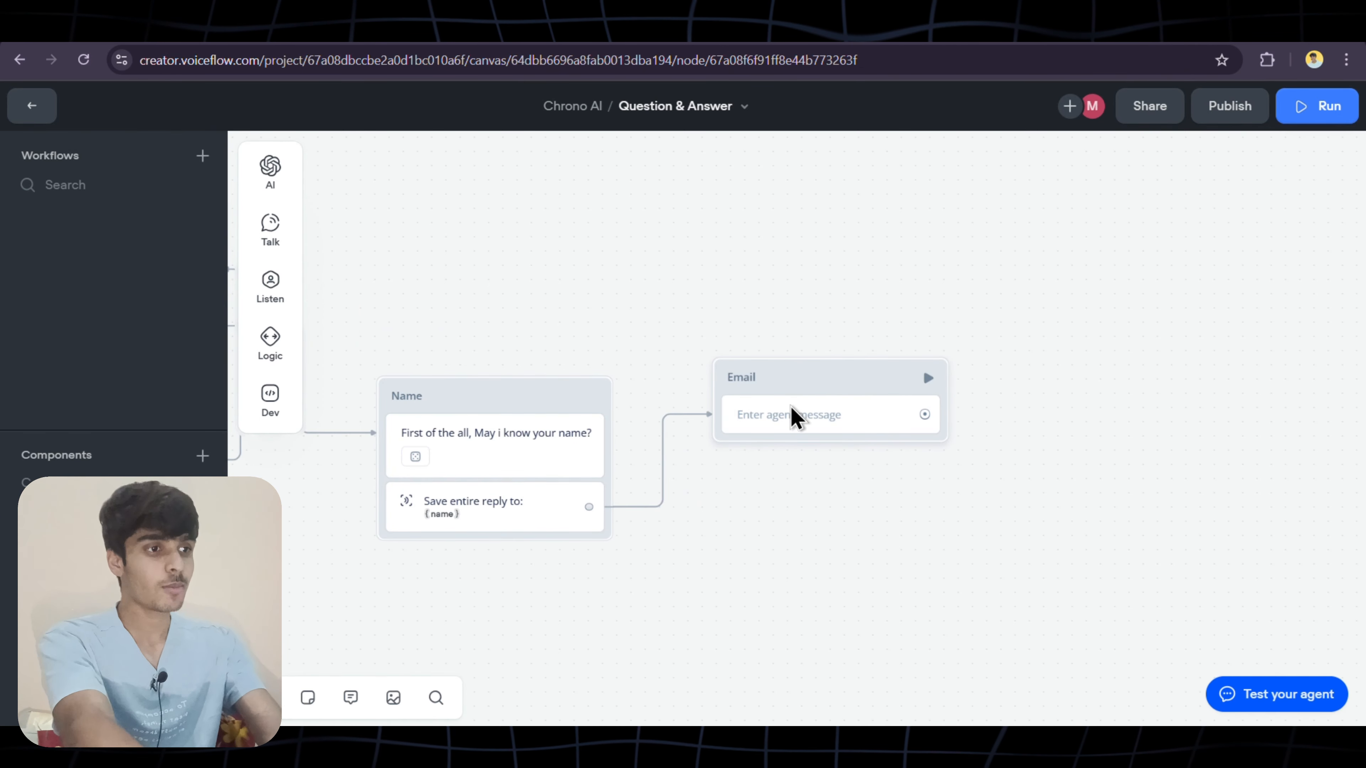
click(1093, 232)
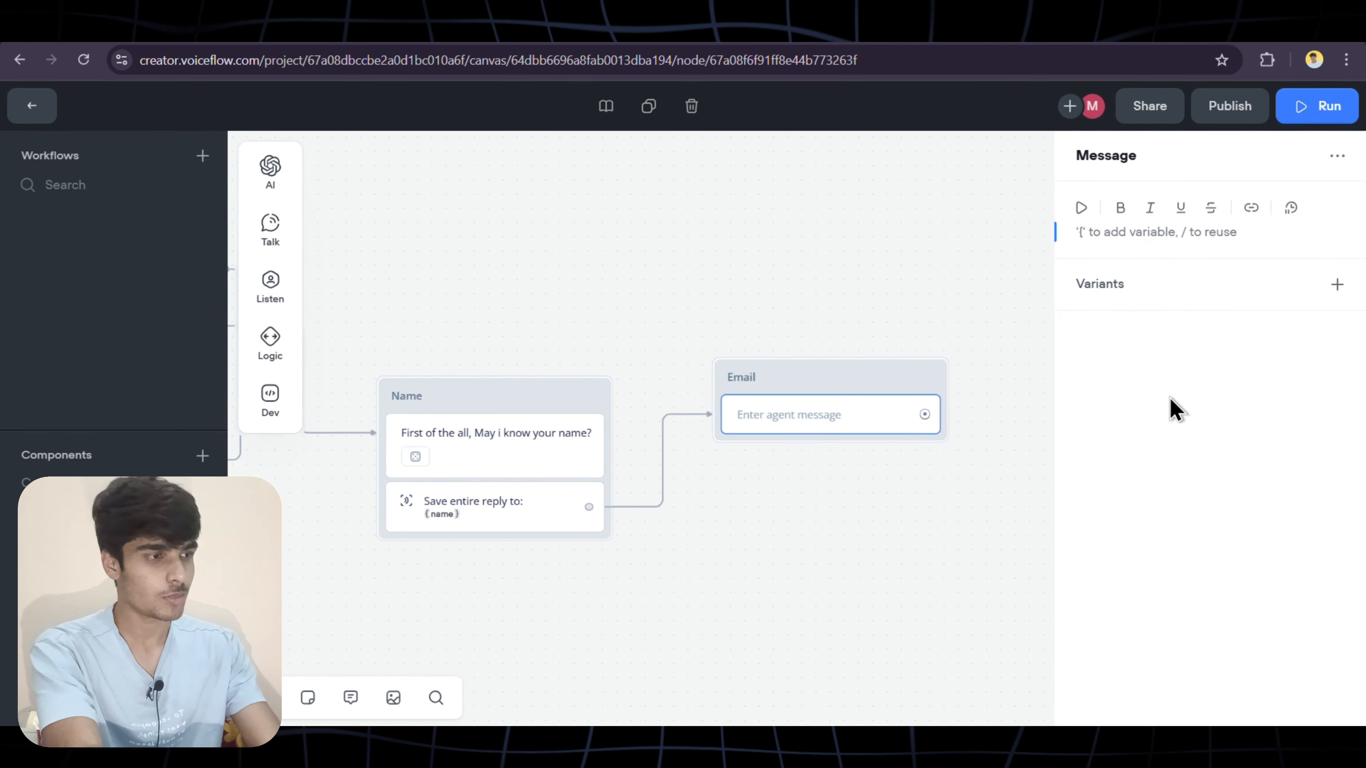
text(Than)
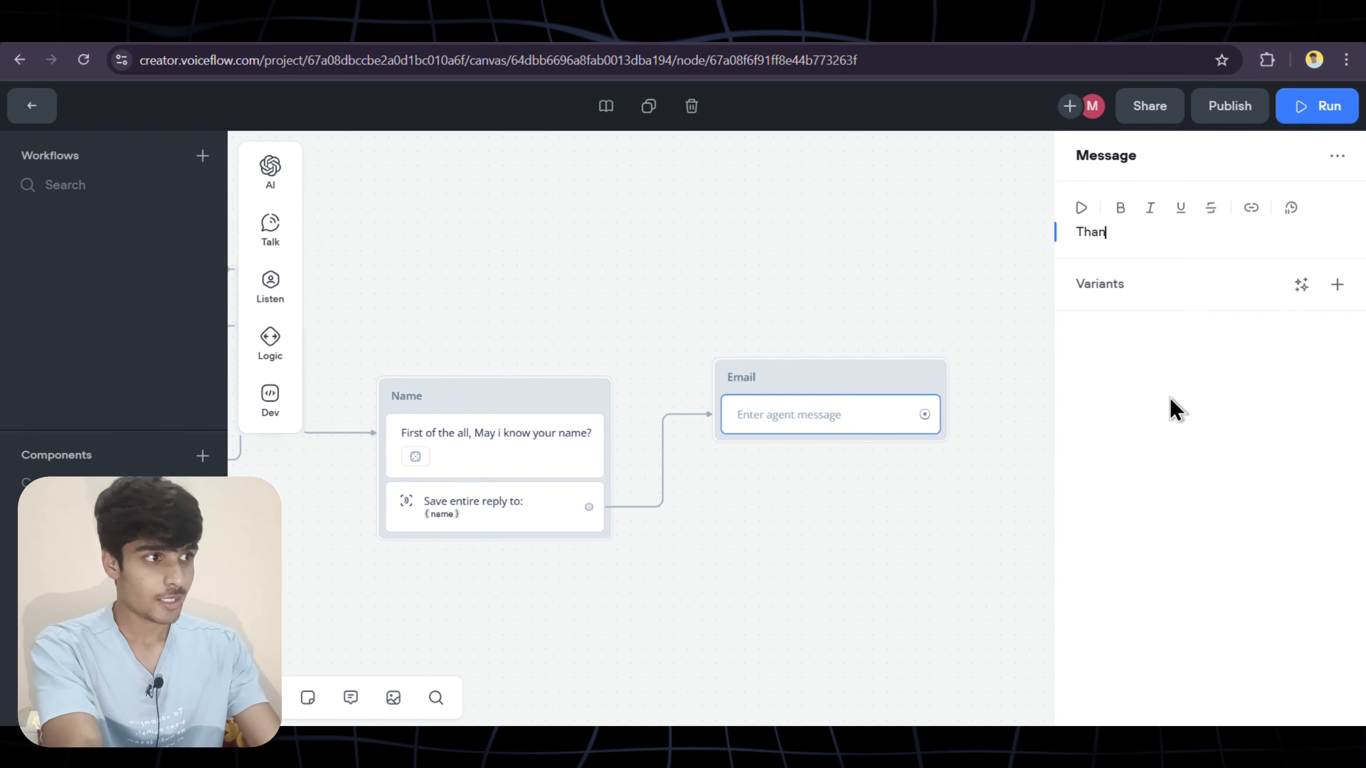
text(ks)
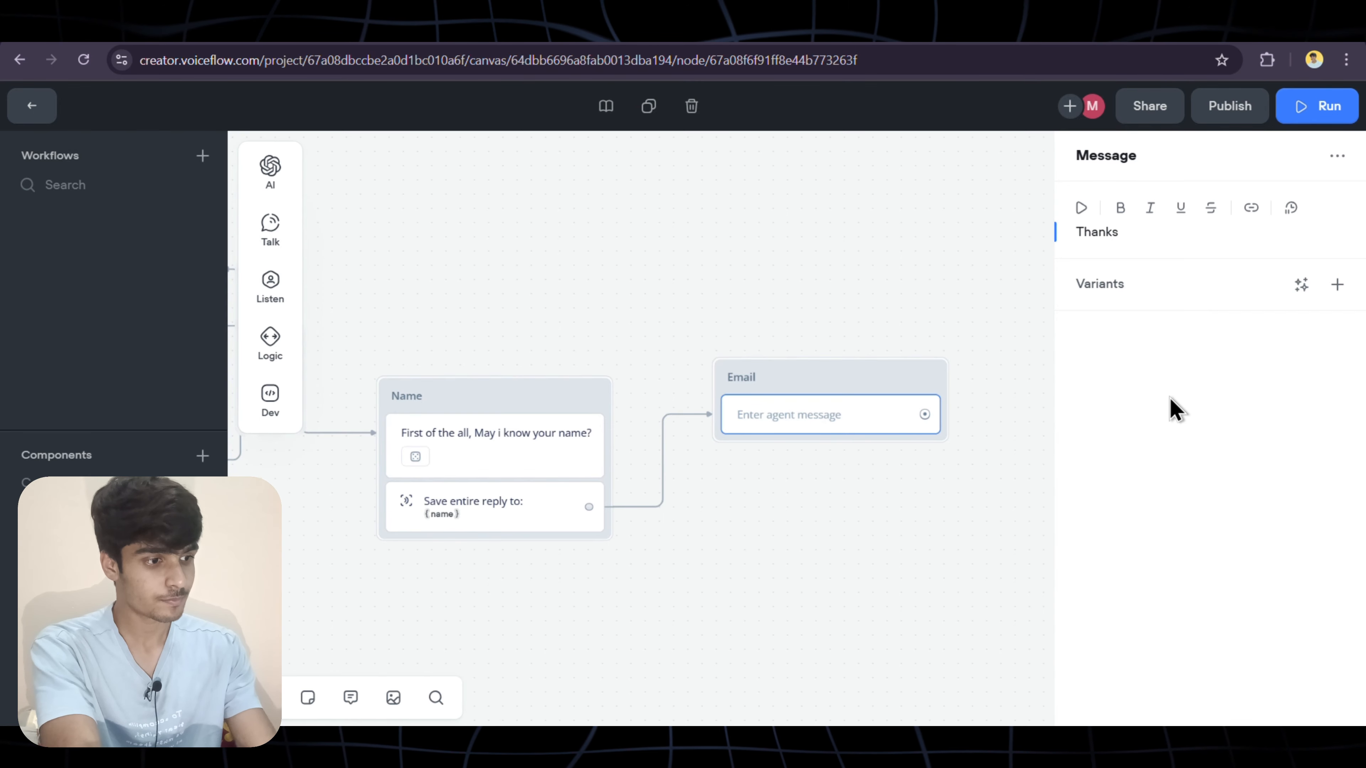
text( {)
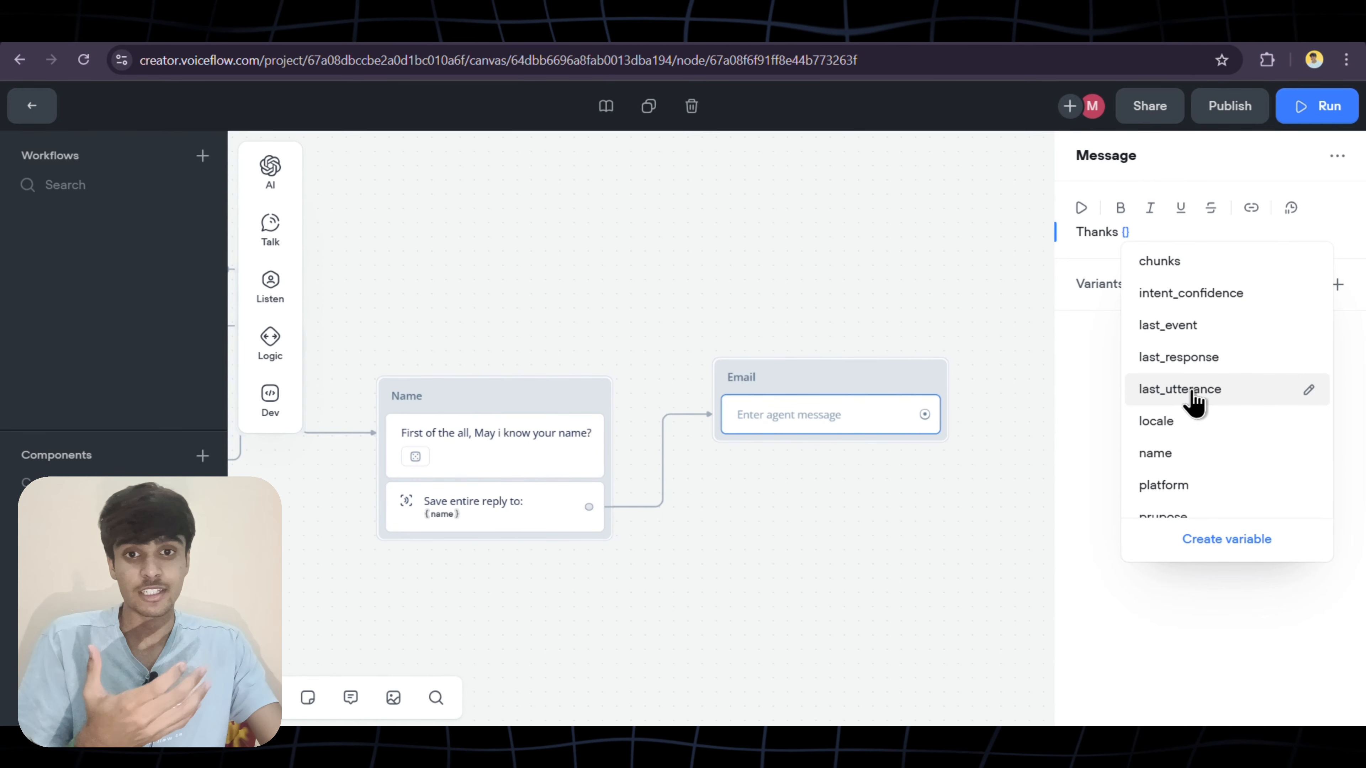
scroll(1194, 401, down, 3)
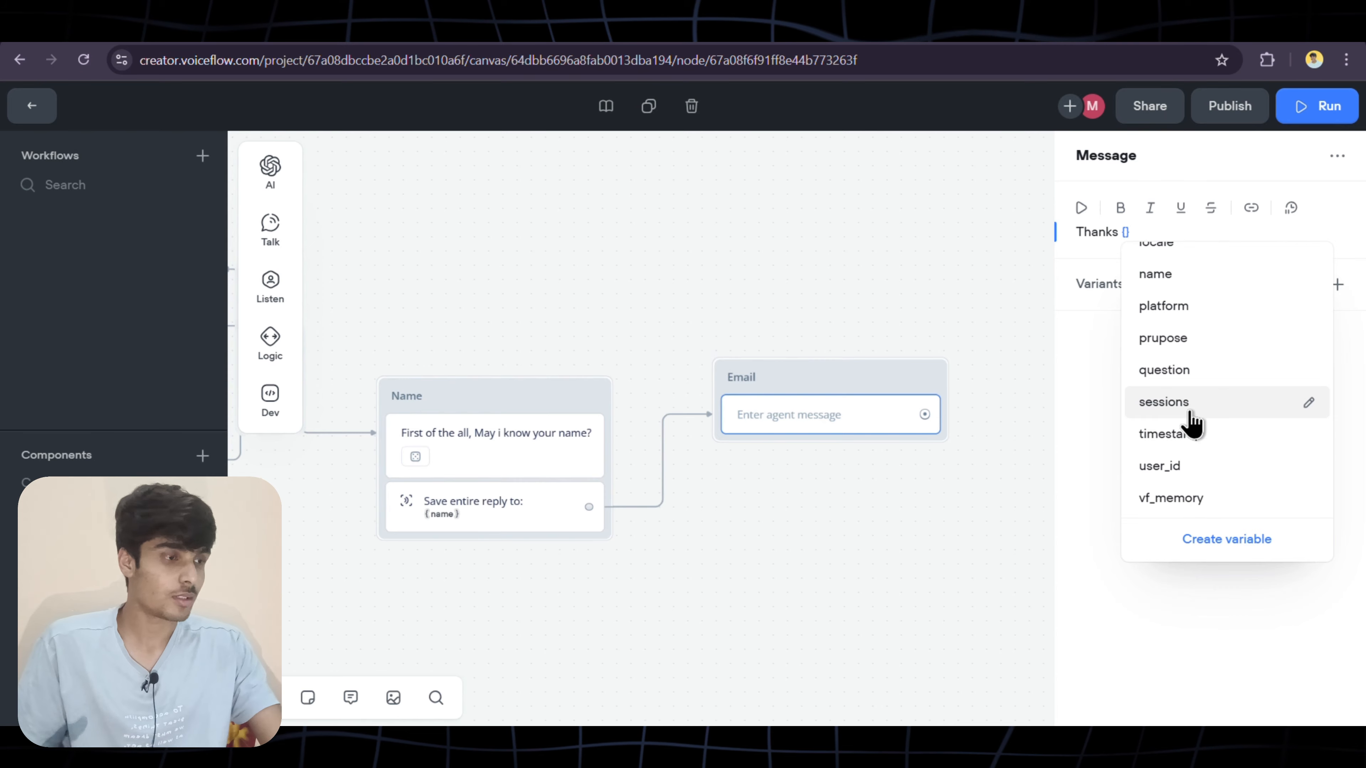
scroll(1210, 425, up, 2)
scroll(1212, 428, down, 2)
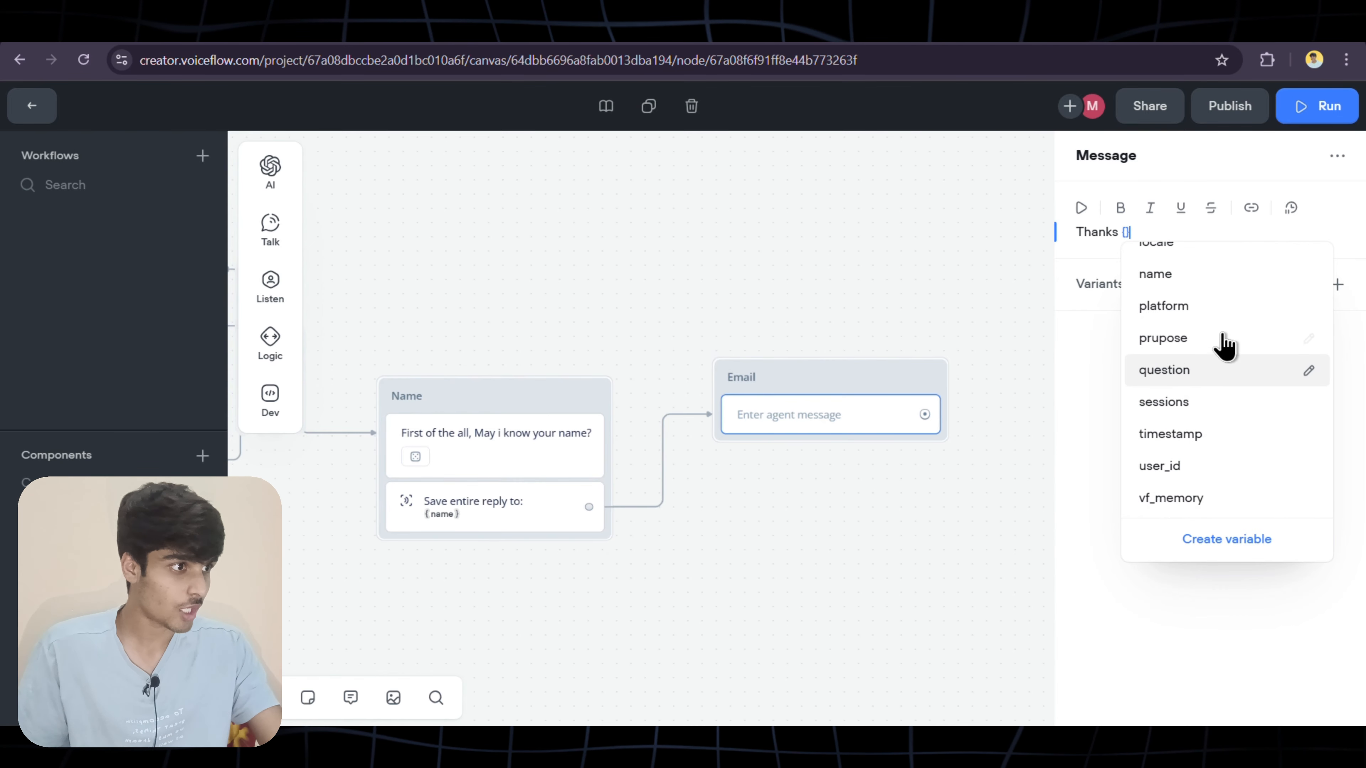
scroll(1221, 345, up, 2)
click(1180, 343)
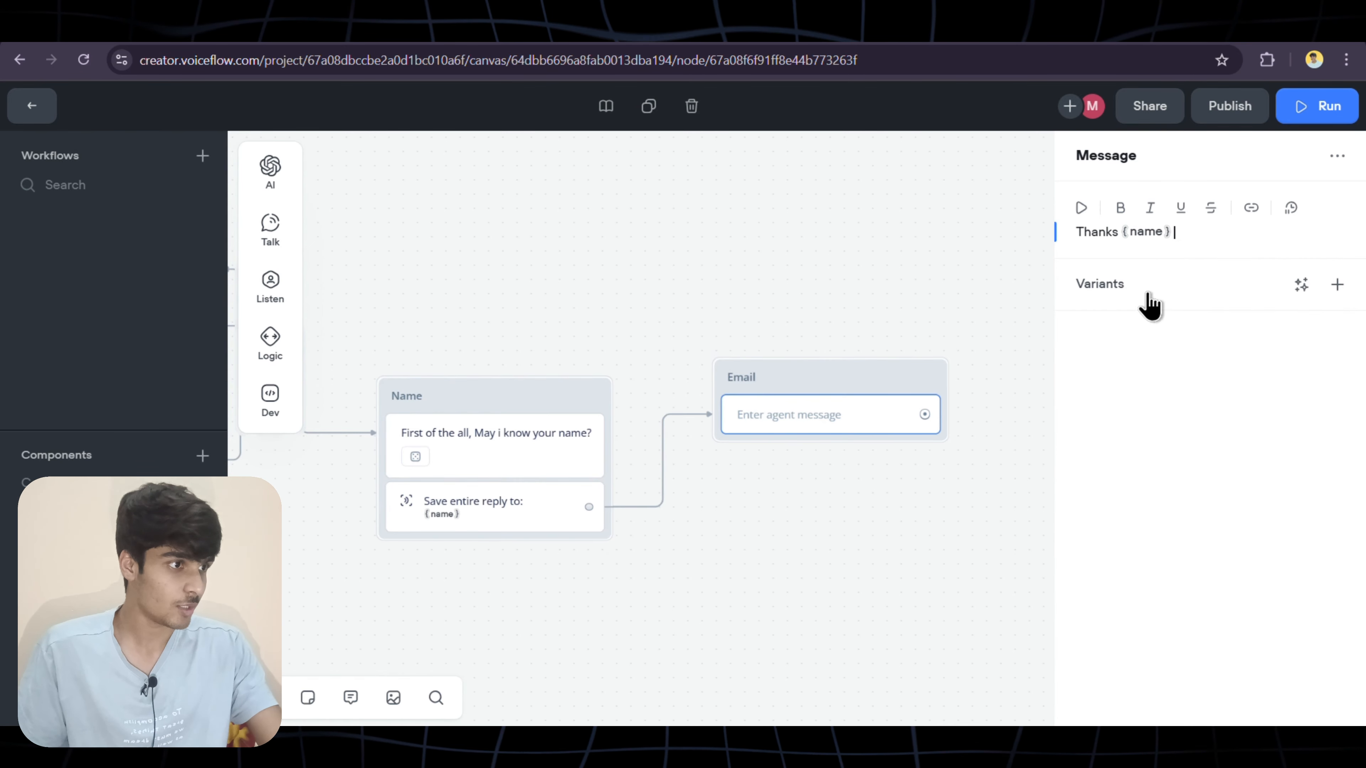
text(,)
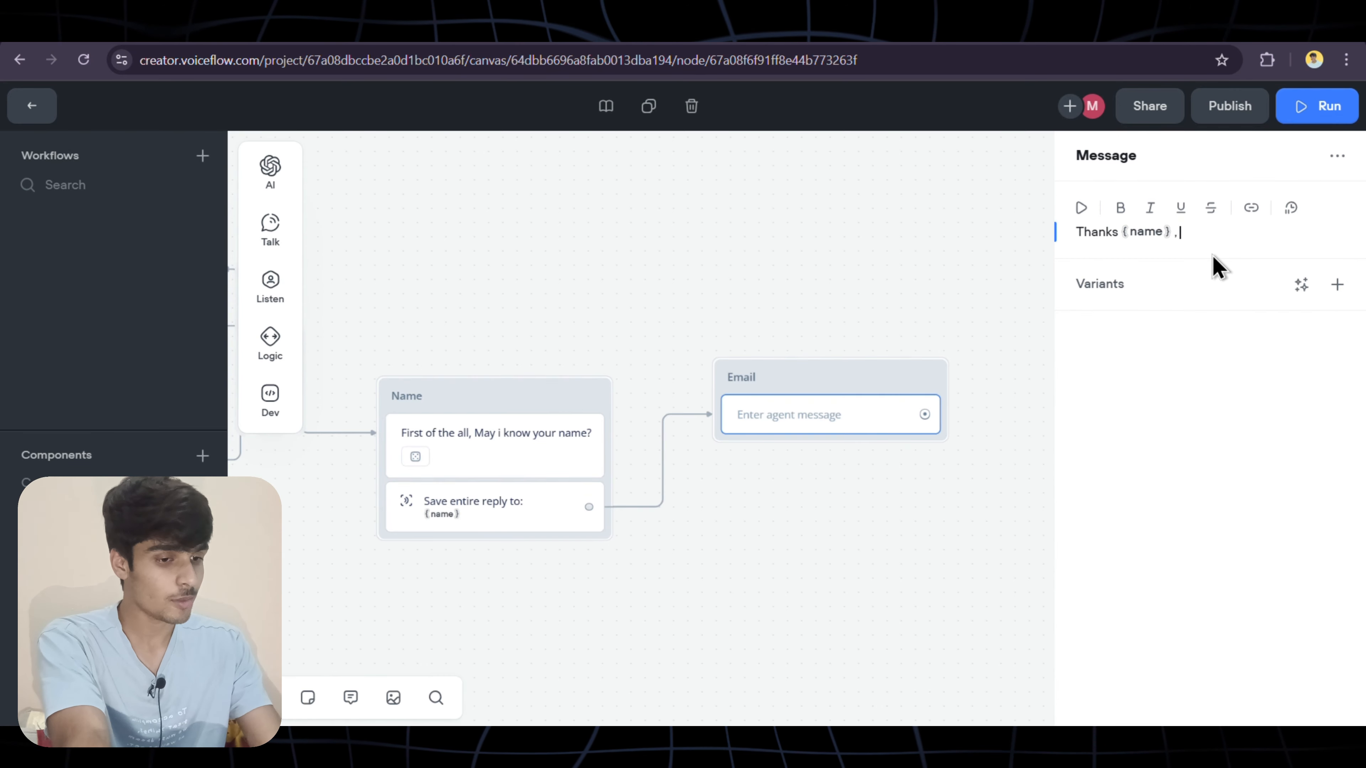
text( can you )
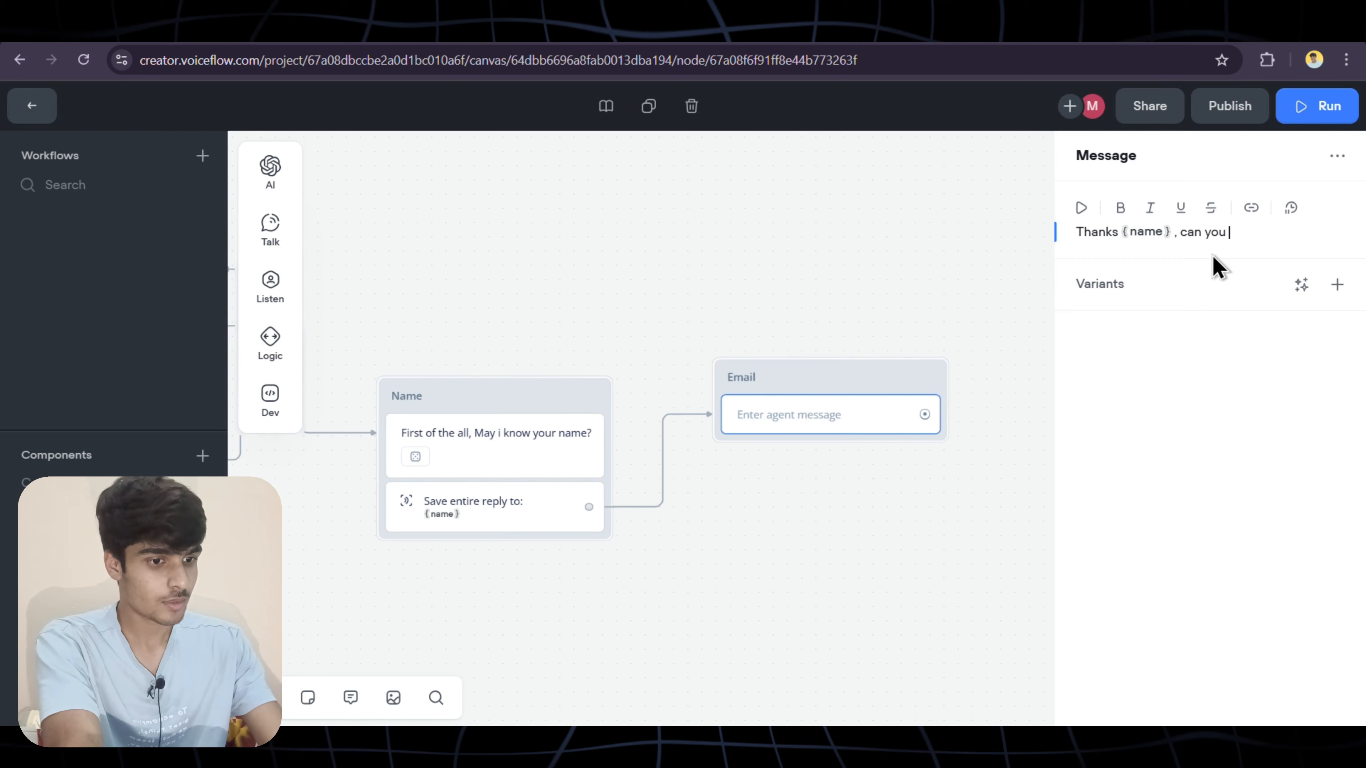
text(share the best email id)
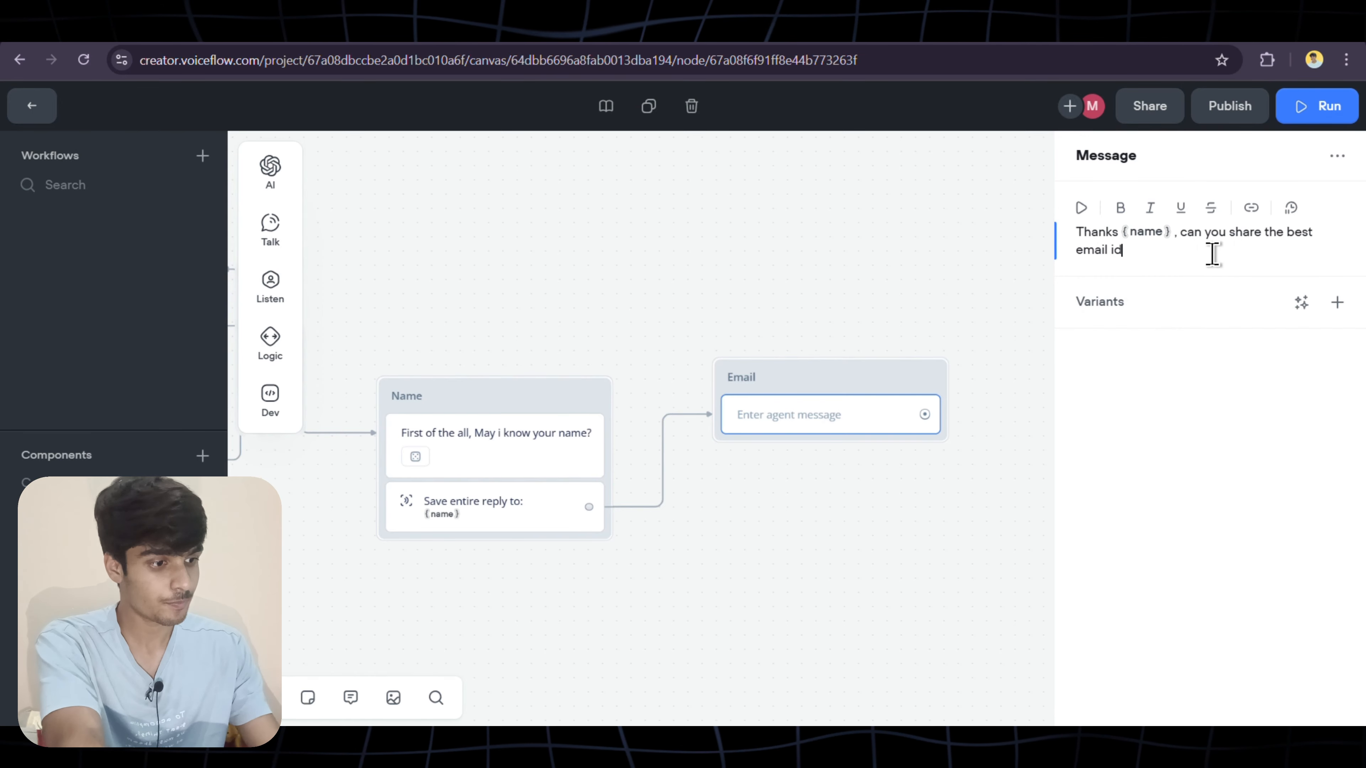
text(?)
Generate three variants of the Email message
click(1301, 304)
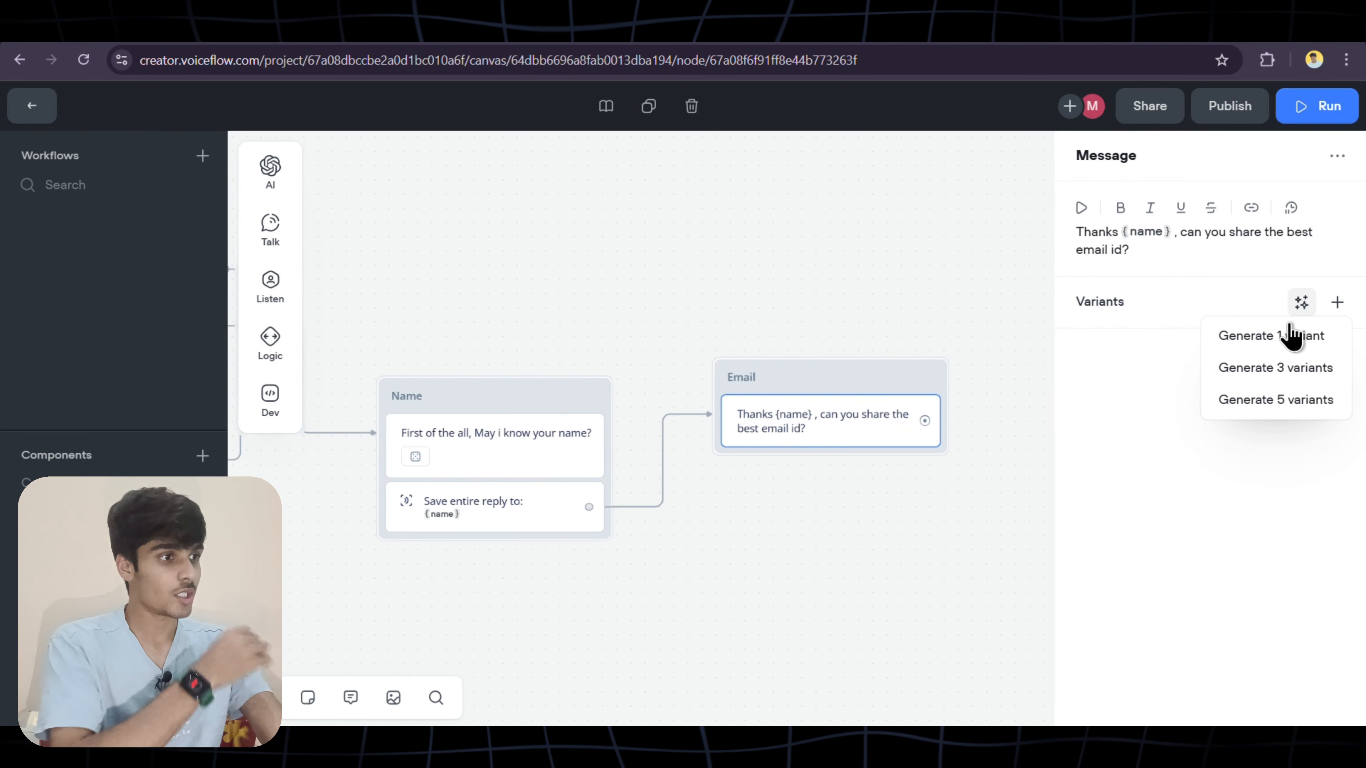
click(1301, 302)
click(1275, 367)
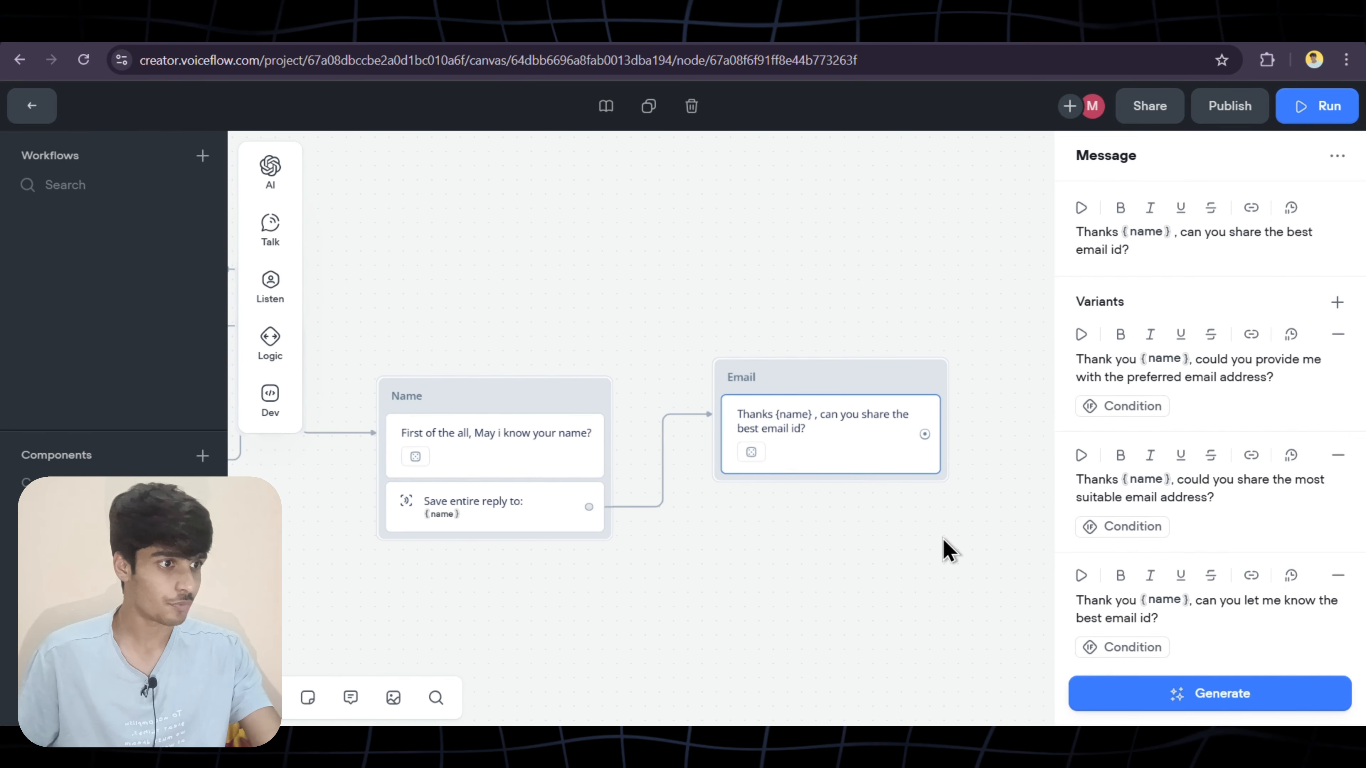
Add a Capture step to the Email block
click(949, 550)
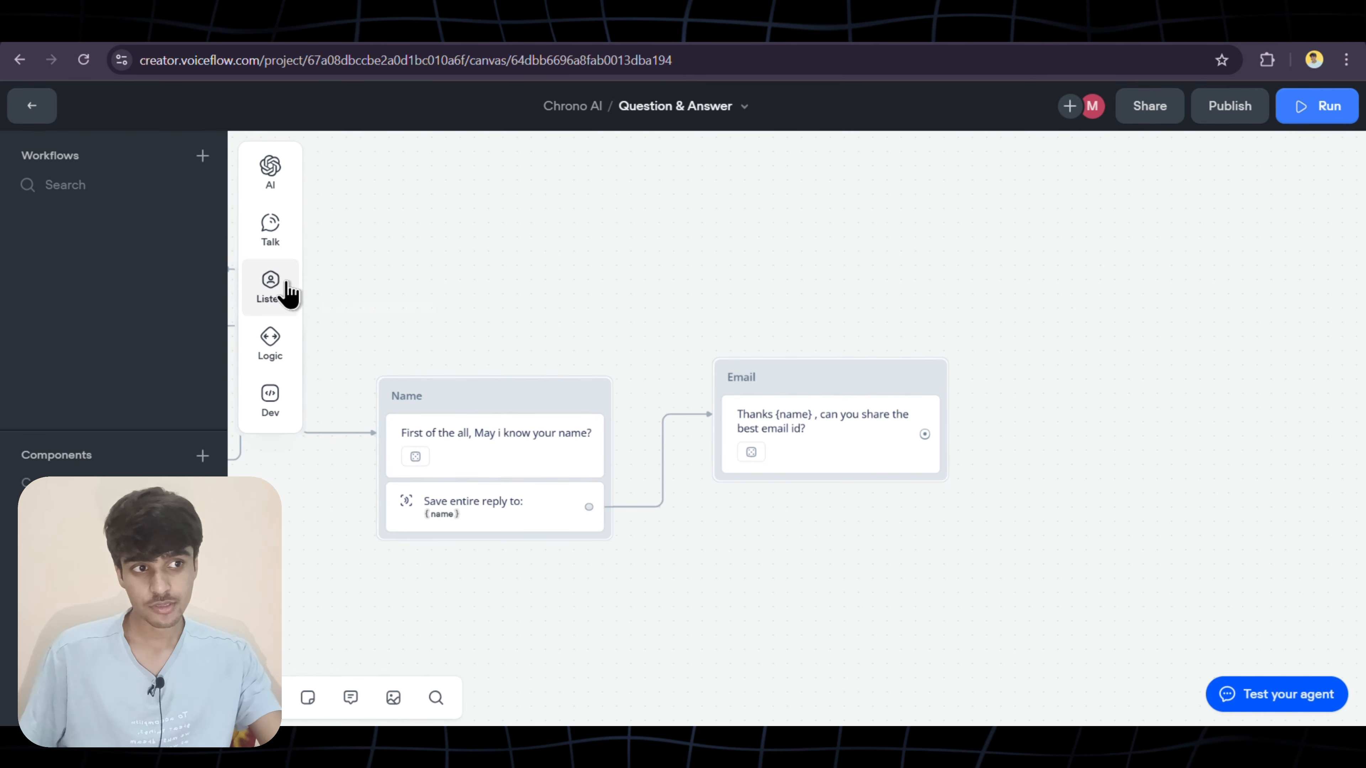
mouse_move(283, 296)
drag(360, 339, 815, 480)
drag(355, 339, 830, 490)
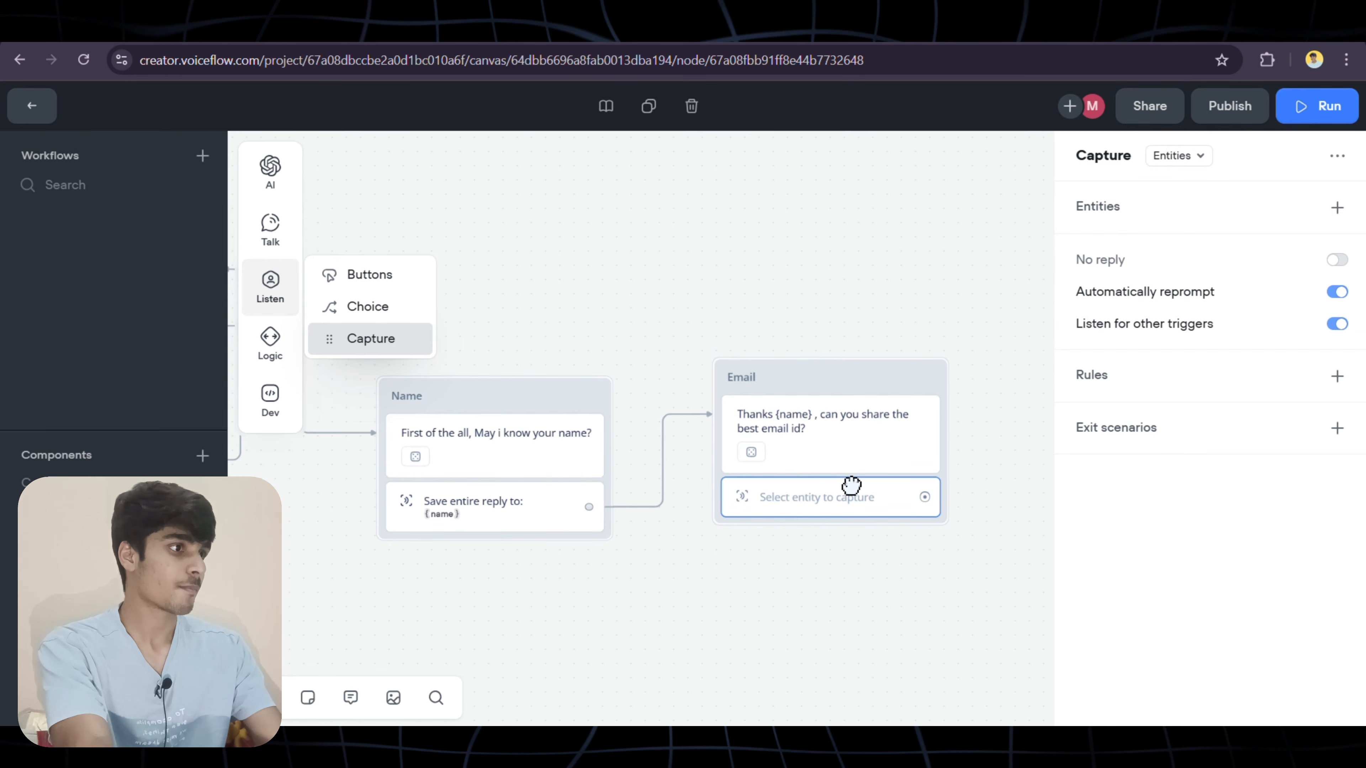
Capture the entire user reply into a newly created email variable
click(1200, 159)
click(1217, 220)
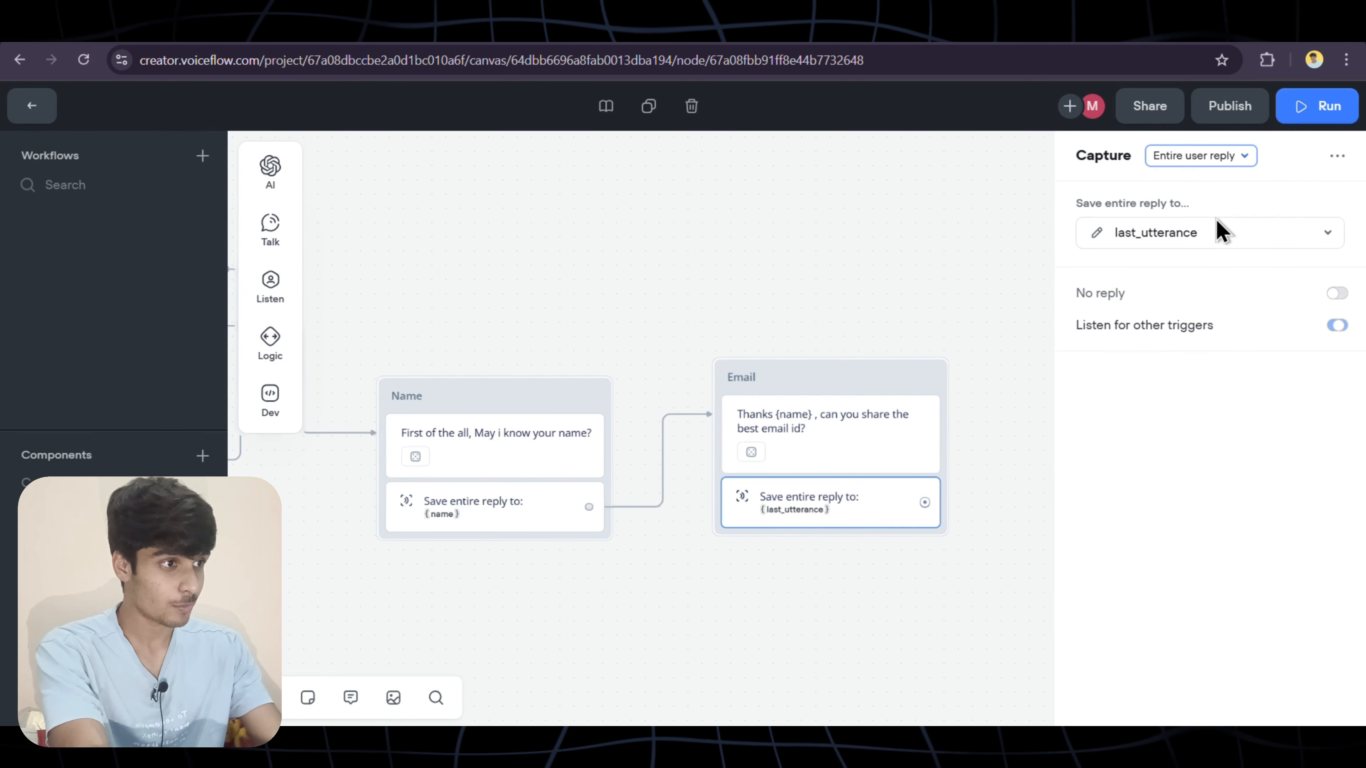
click(1221, 242)
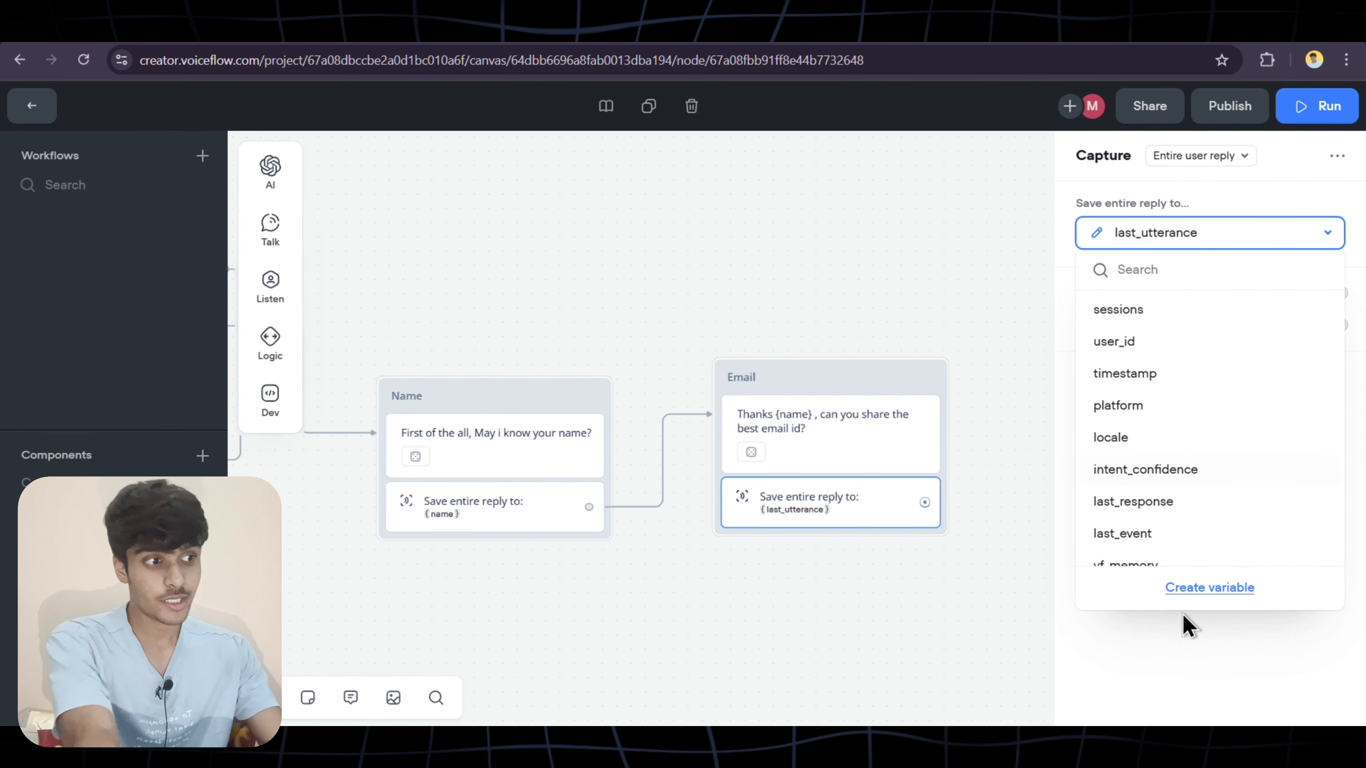
click(1211, 589)
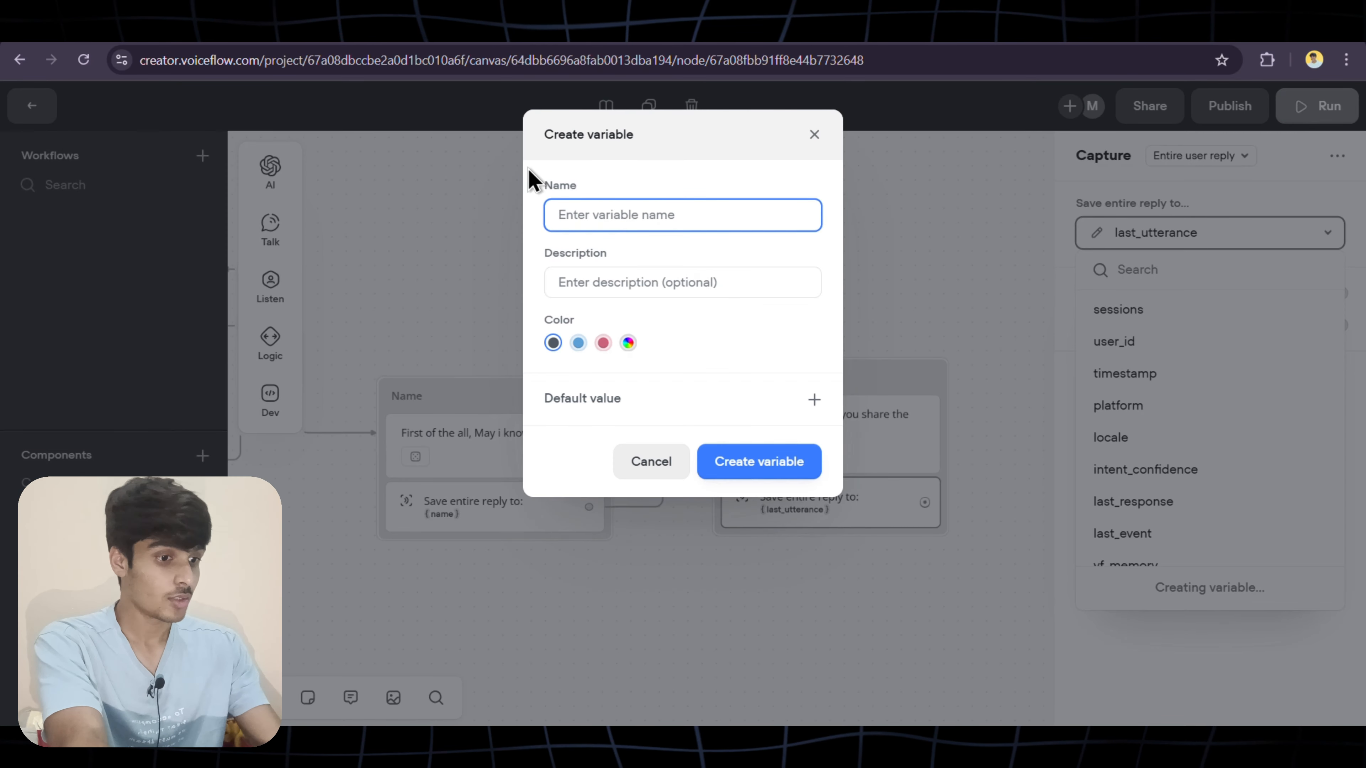
text(email)
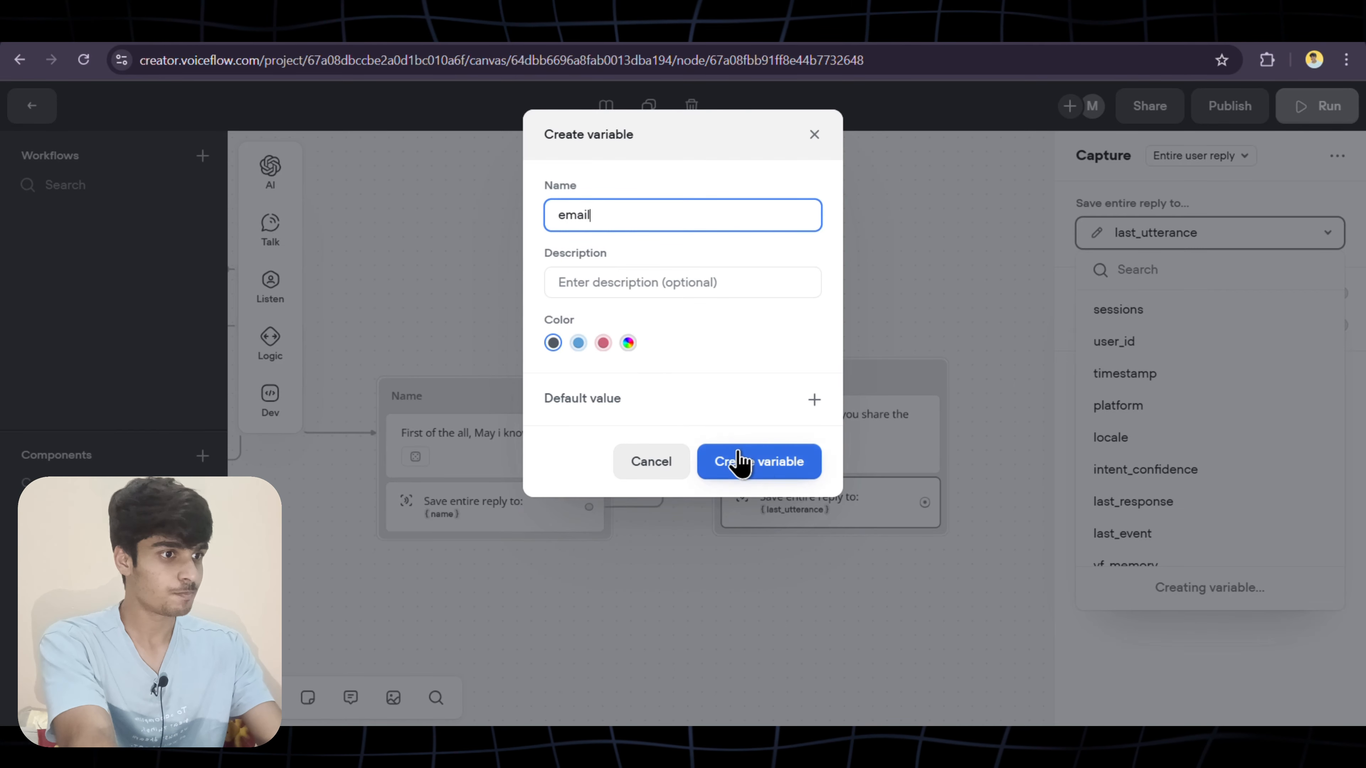
click(745, 466)
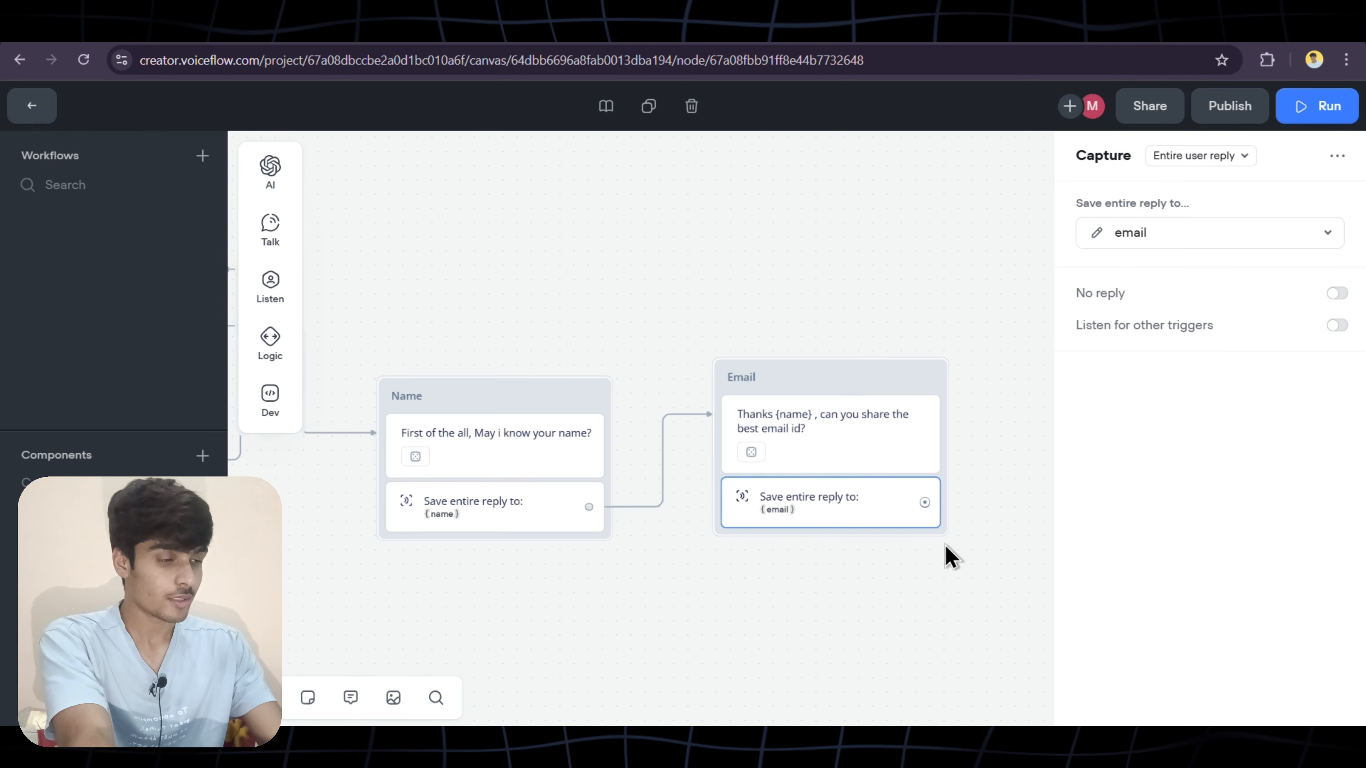
scroll(976, 497, down, 3)
scroll(976, 498, right, 4)
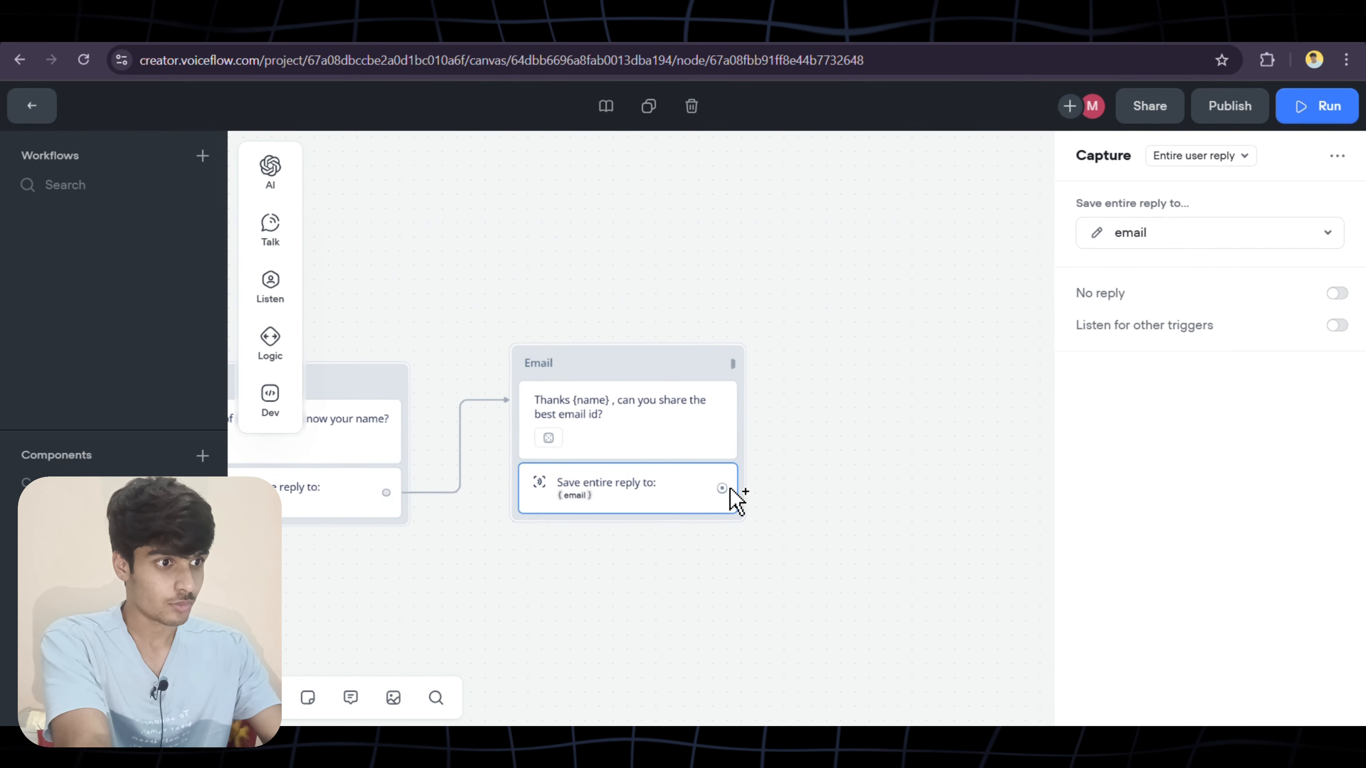
Add a message block named message after the Email block
drag(718, 491, 827, 370)
mouse_move(890, 430)
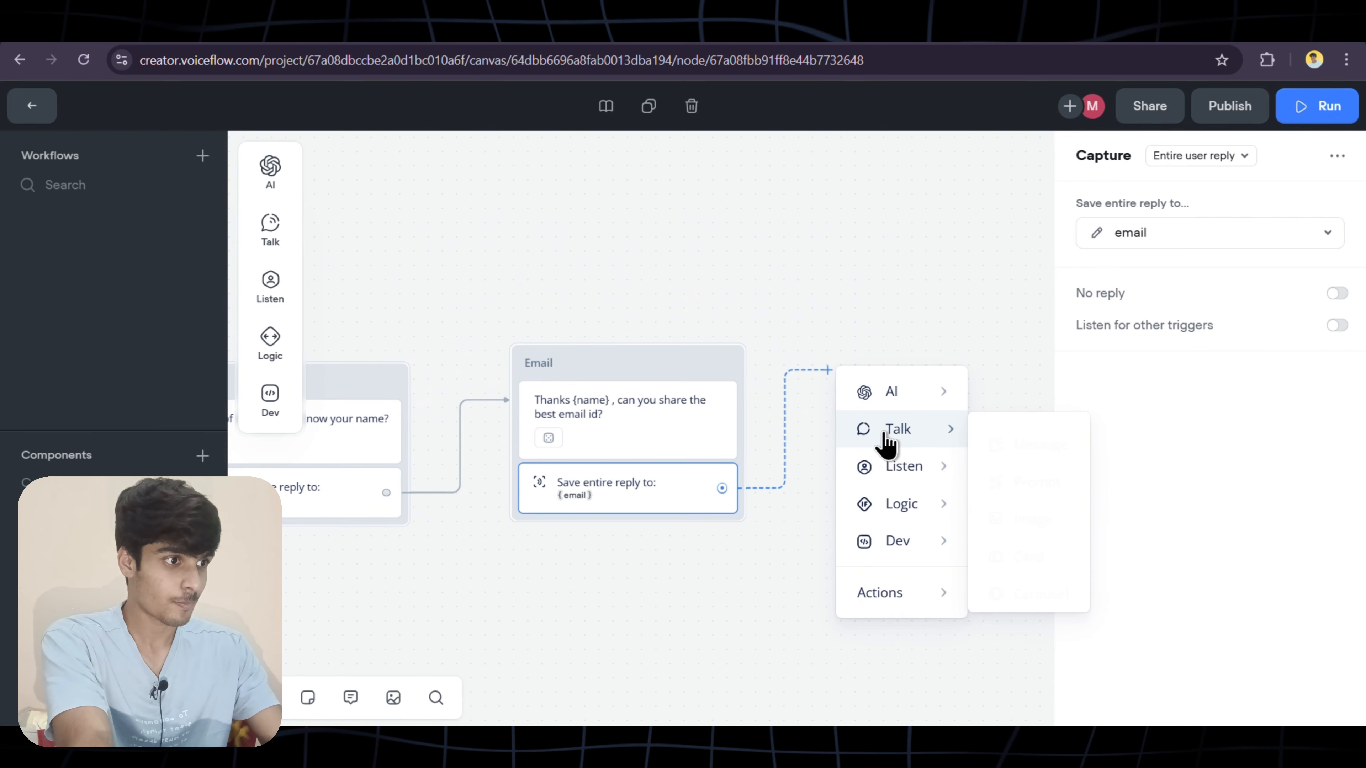
click(991, 440)
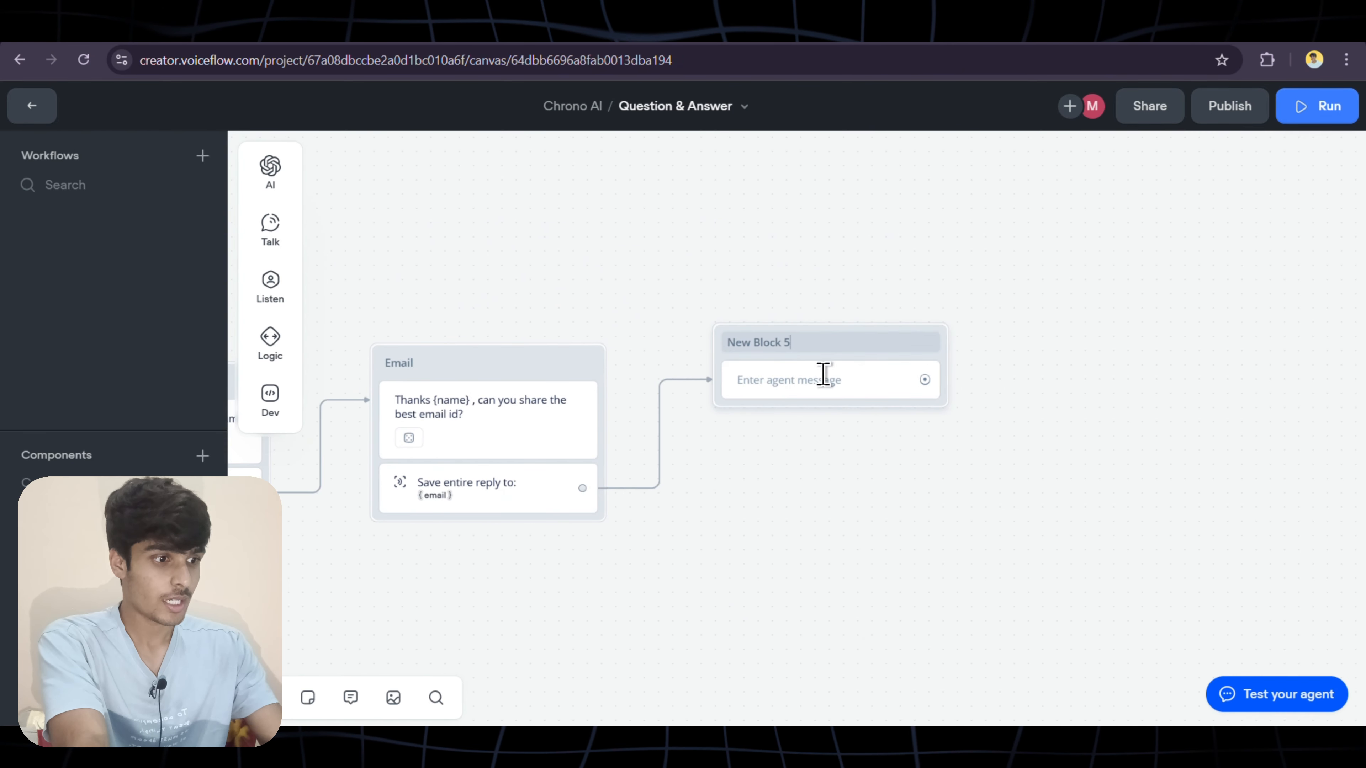
key(BackSpace)
key(BackSpace)
key(BackSpace)
key(BackSpace)
key(BackSpace)
key(BackSpace)
key(BackSpace)
key(BackSpace)
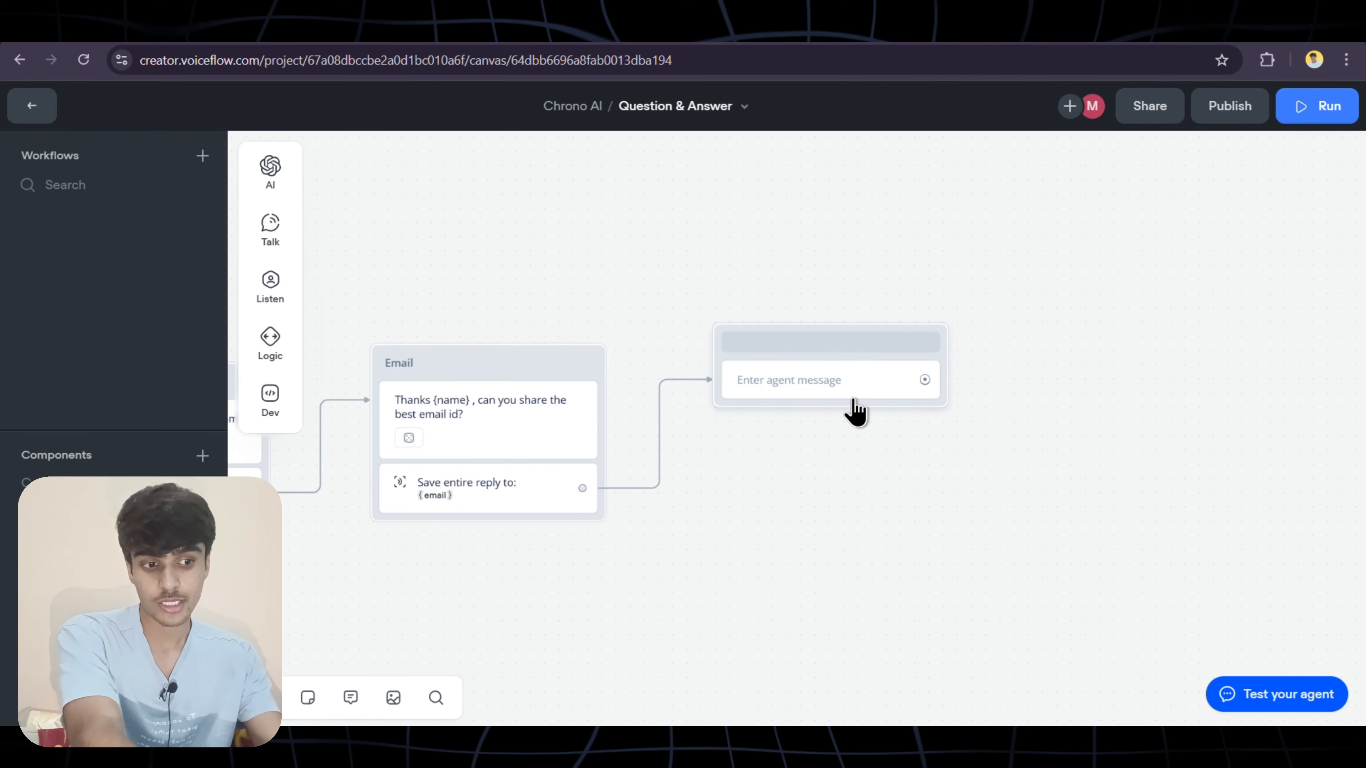
text(message)
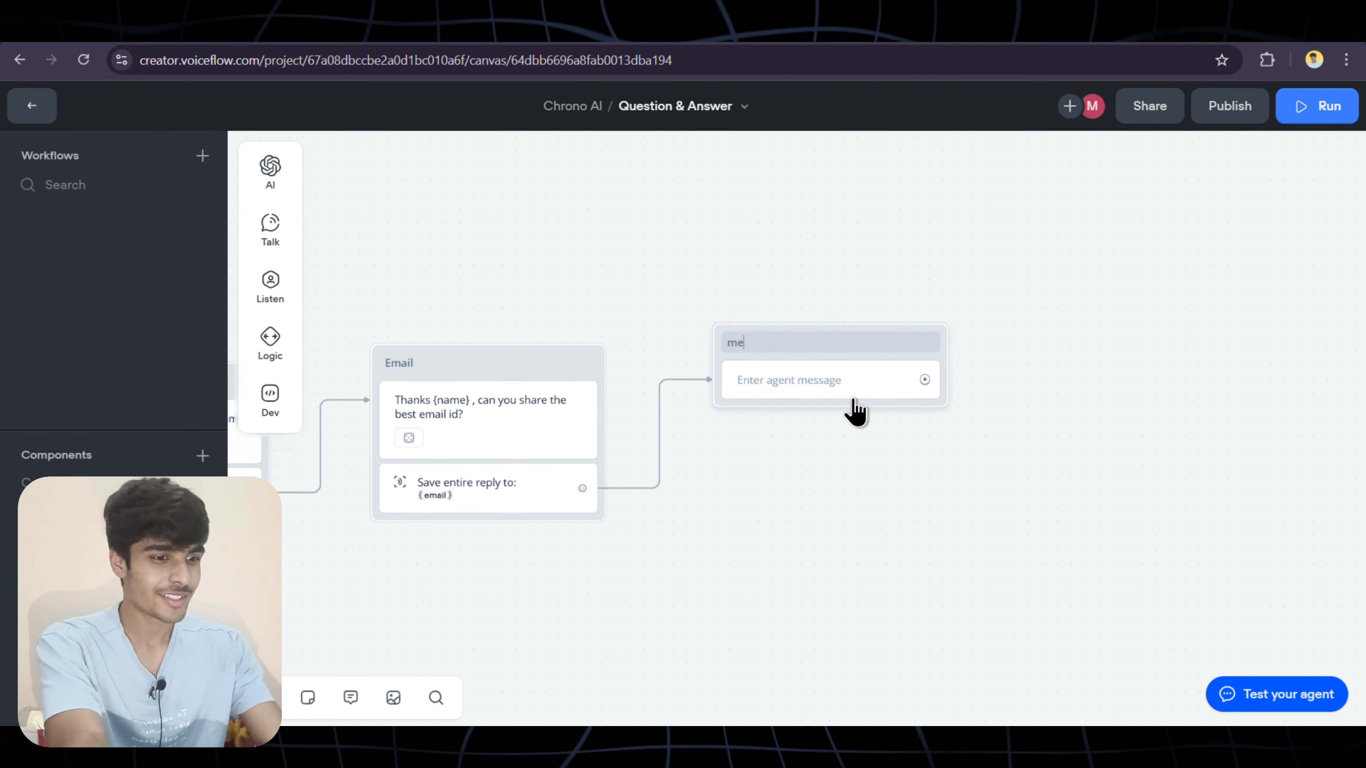
Make it ask 'Is there any thing else you want to share with us?'
click(818, 390)
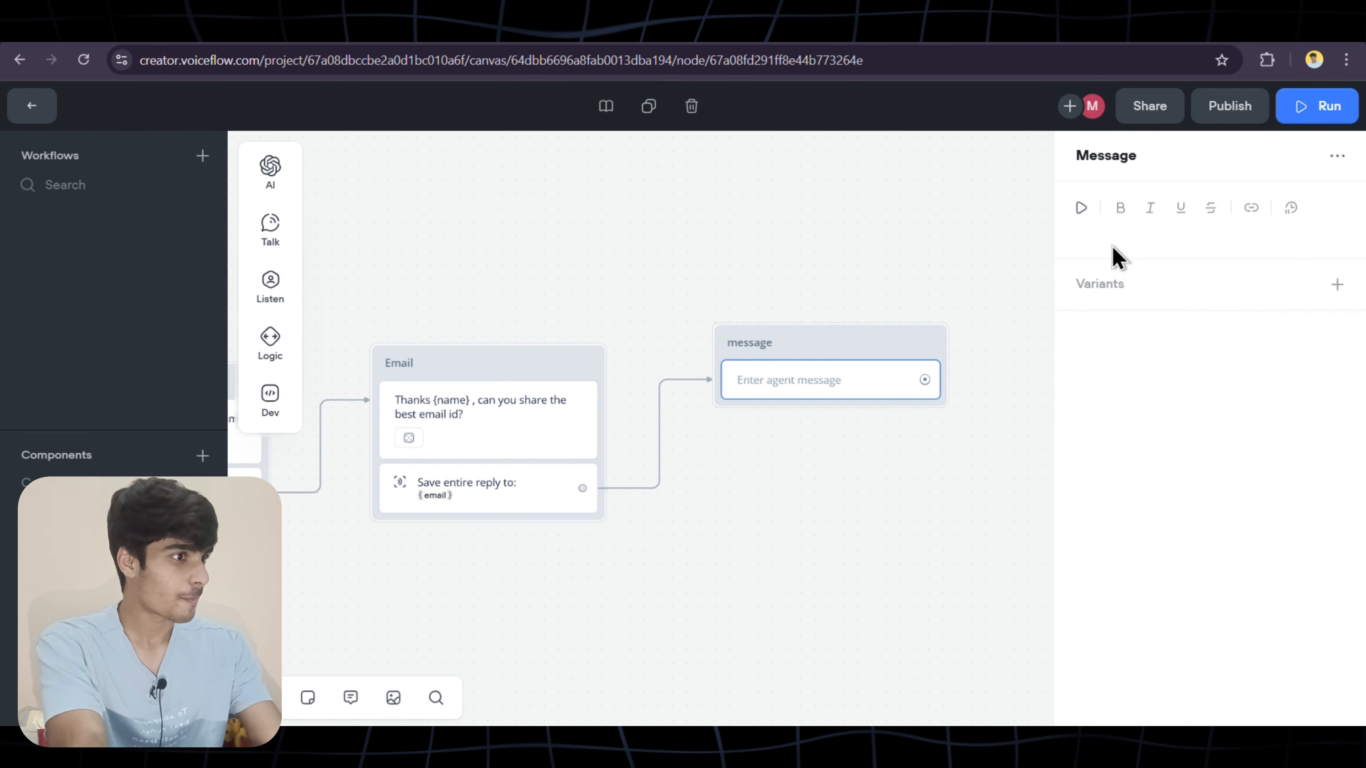
click(1119, 236)
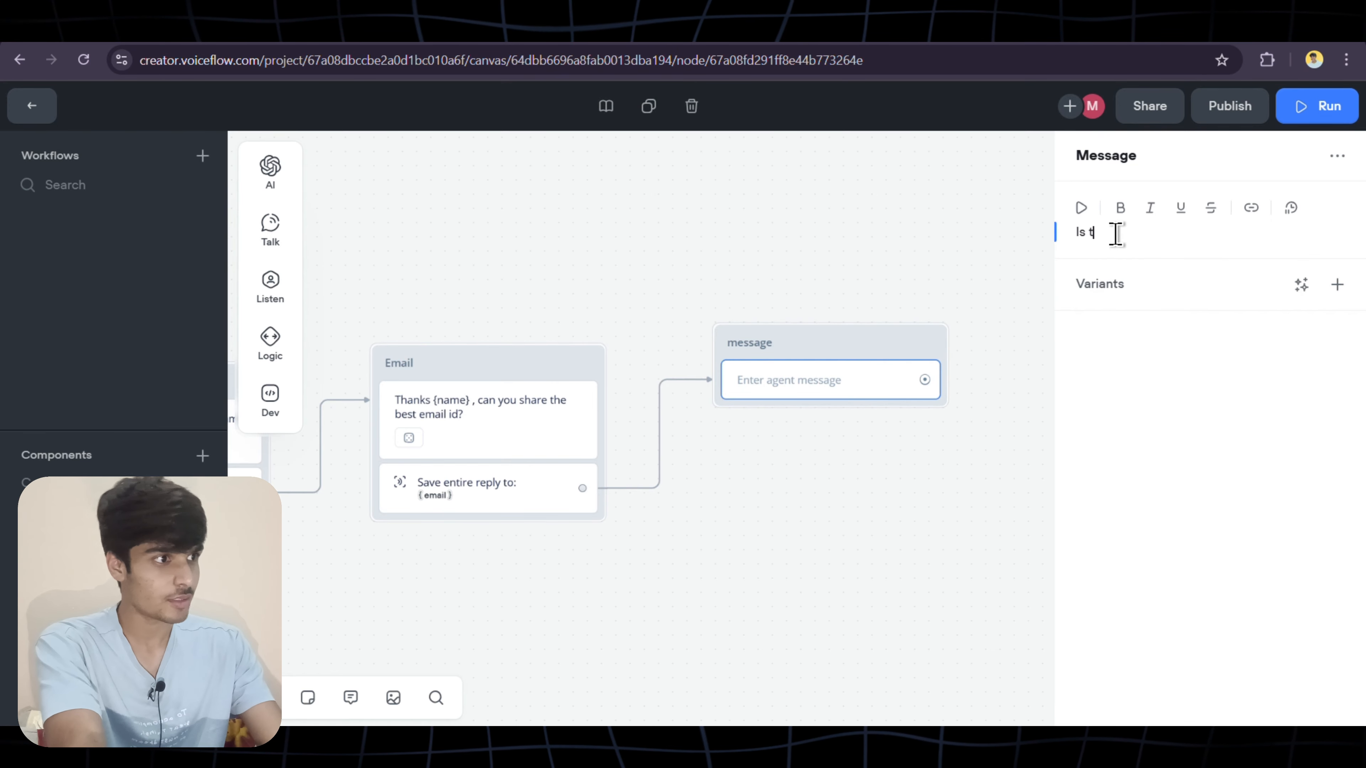
text(Is there )
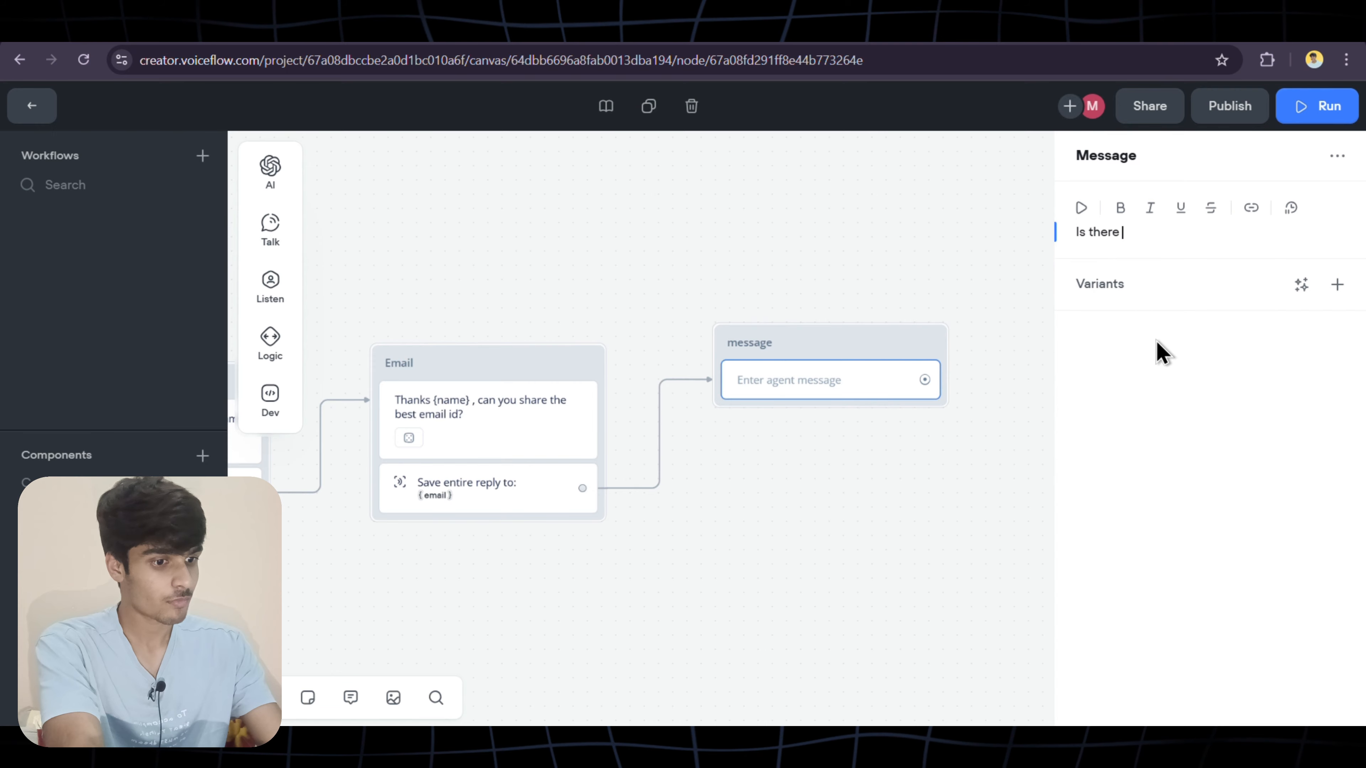
text(any thing else you want to share)
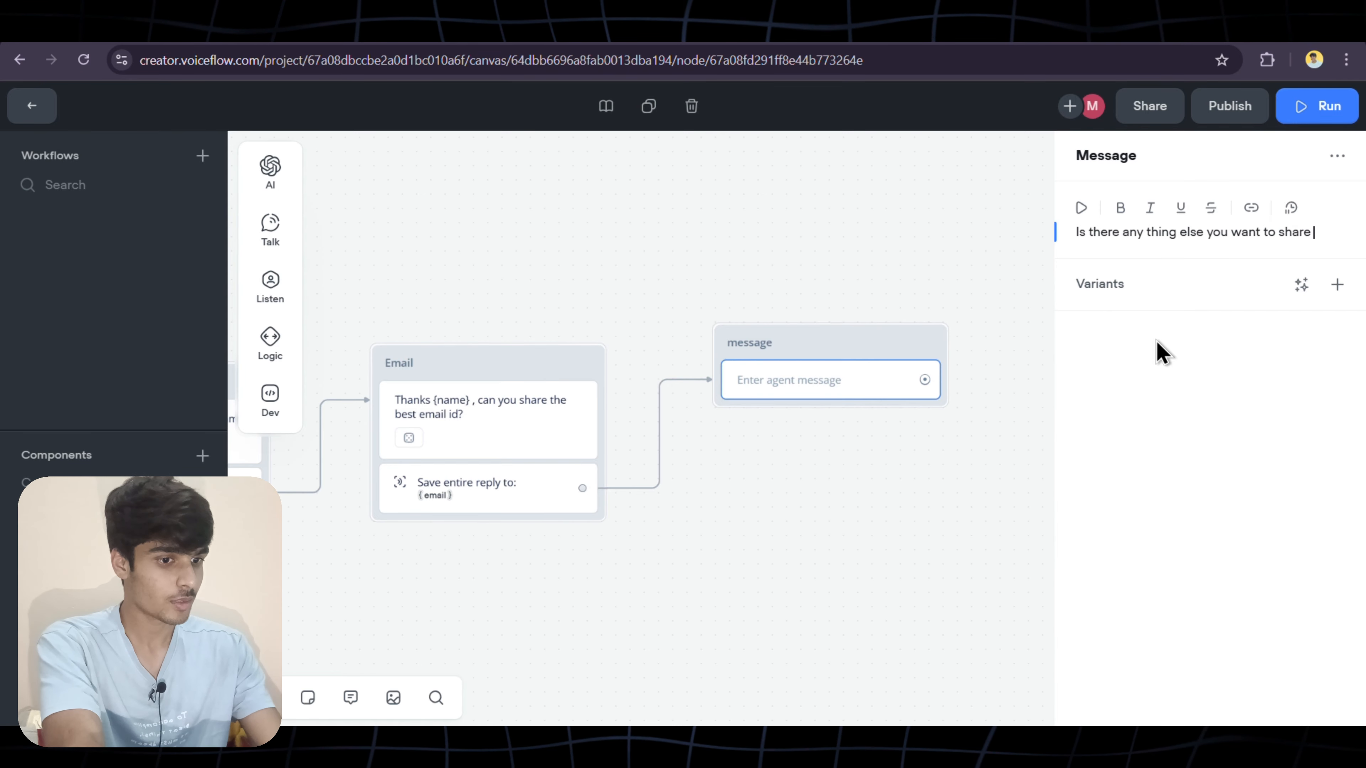
text(h us?)
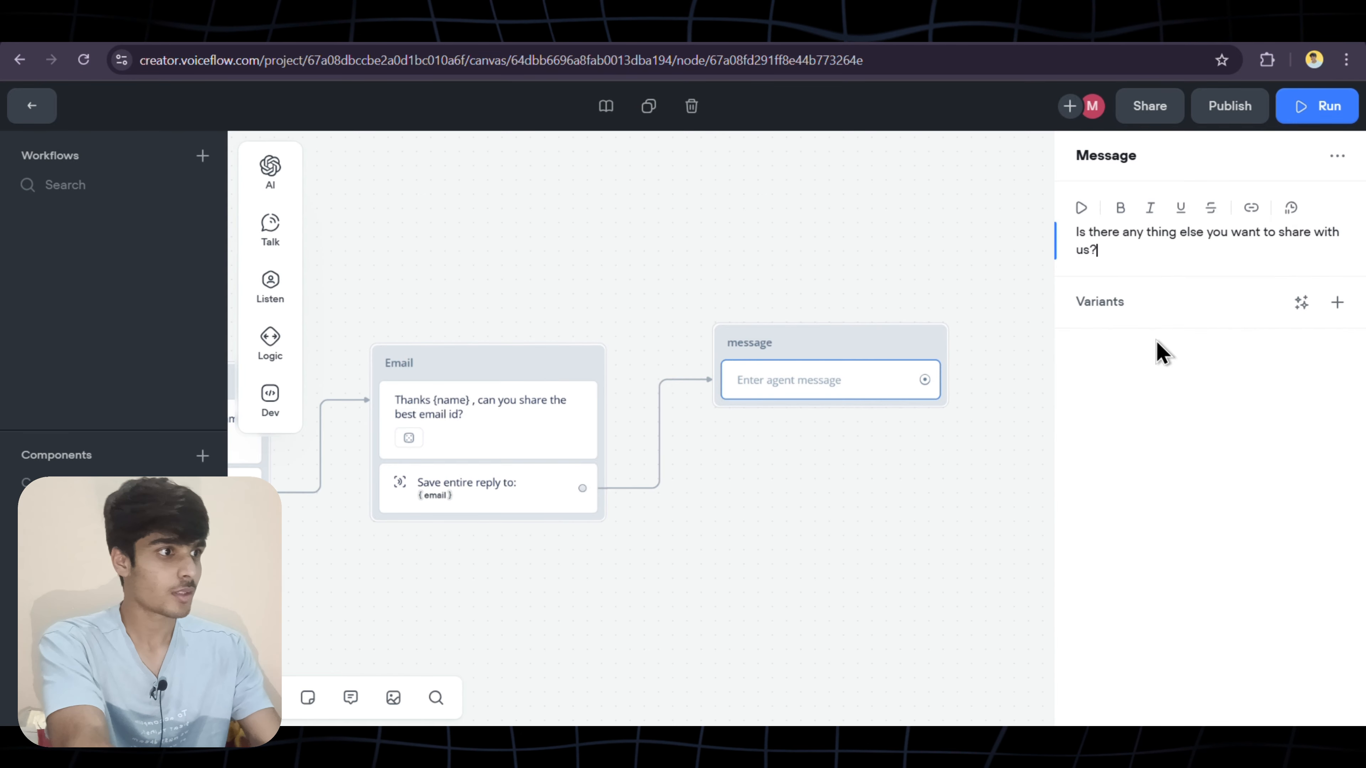
click(992, 389)
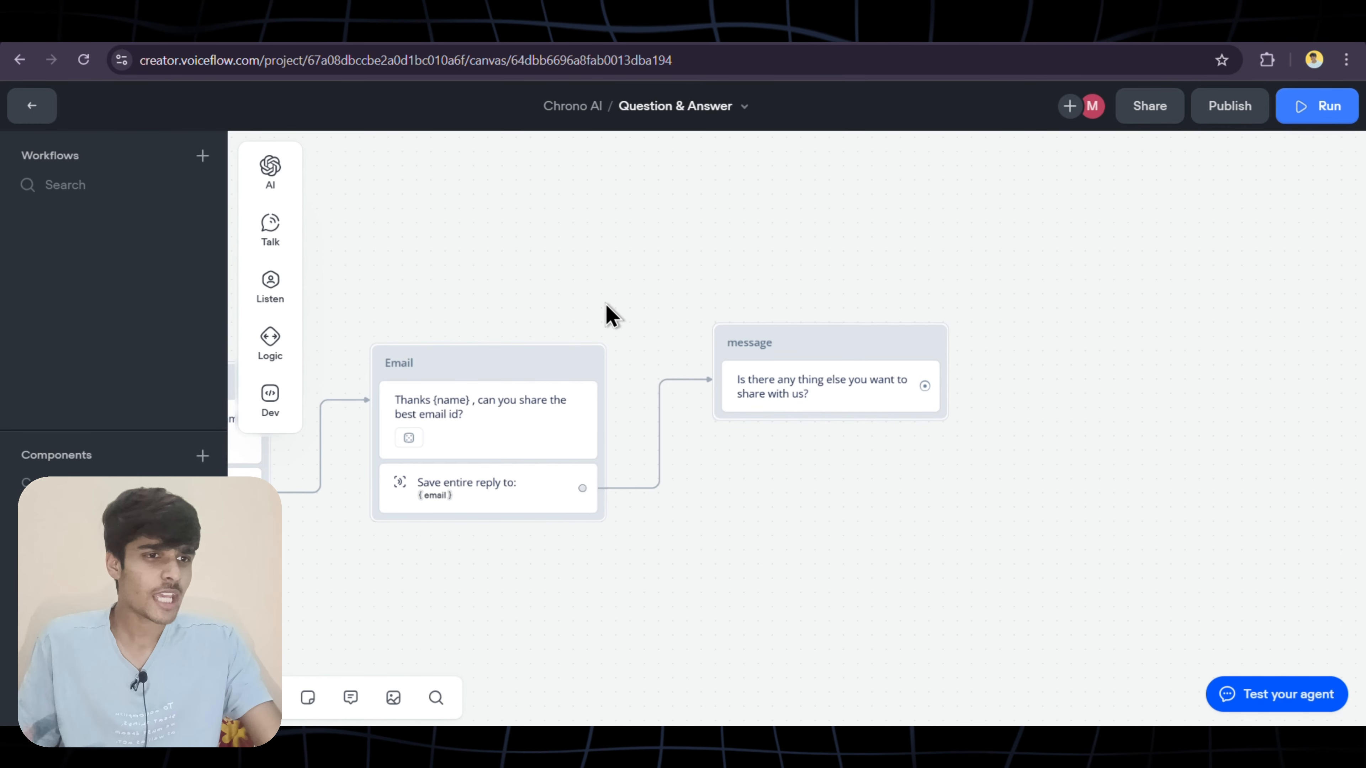
Add a Capture step under the follow-up question that stores the entire user reply in a new variable, message
mouse_move(266, 297)
drag(353, 330, 845, 426)
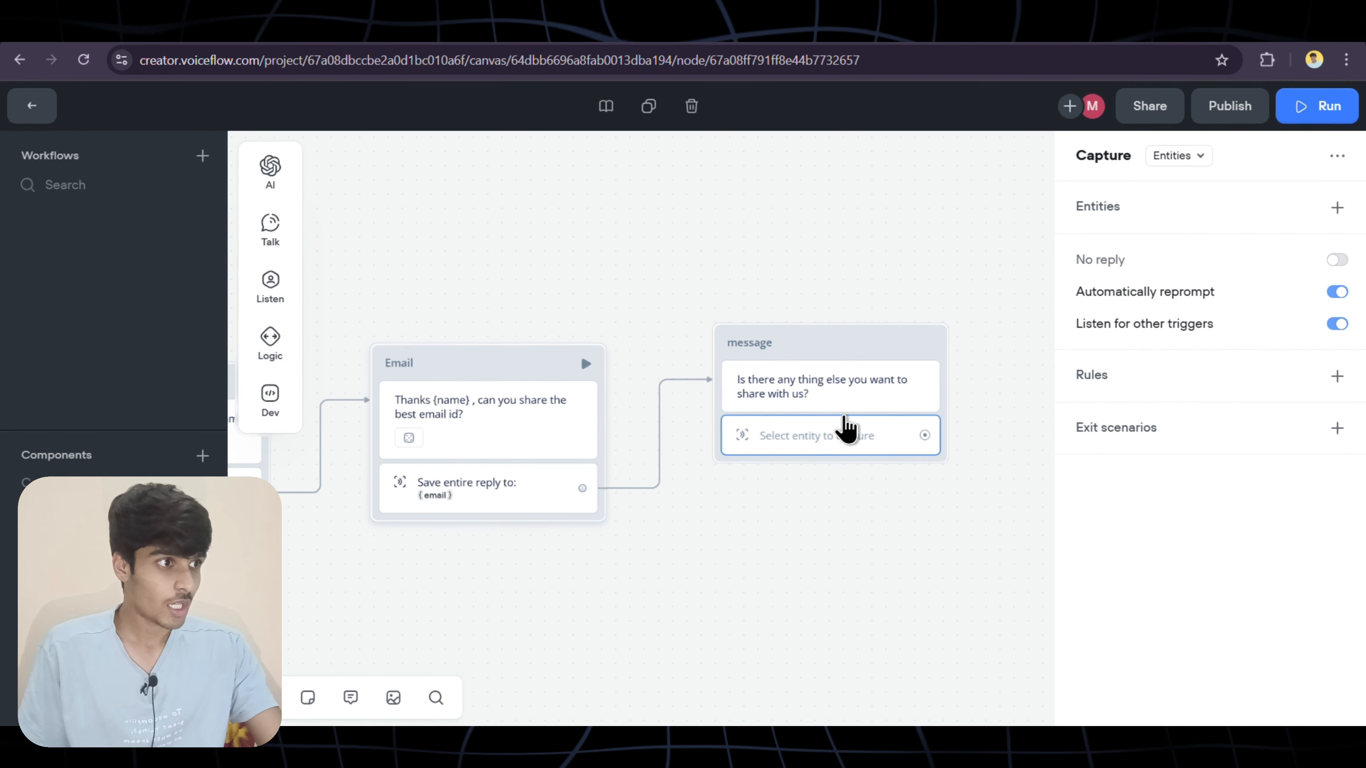
click(1188, 160)
click(1211, 234)
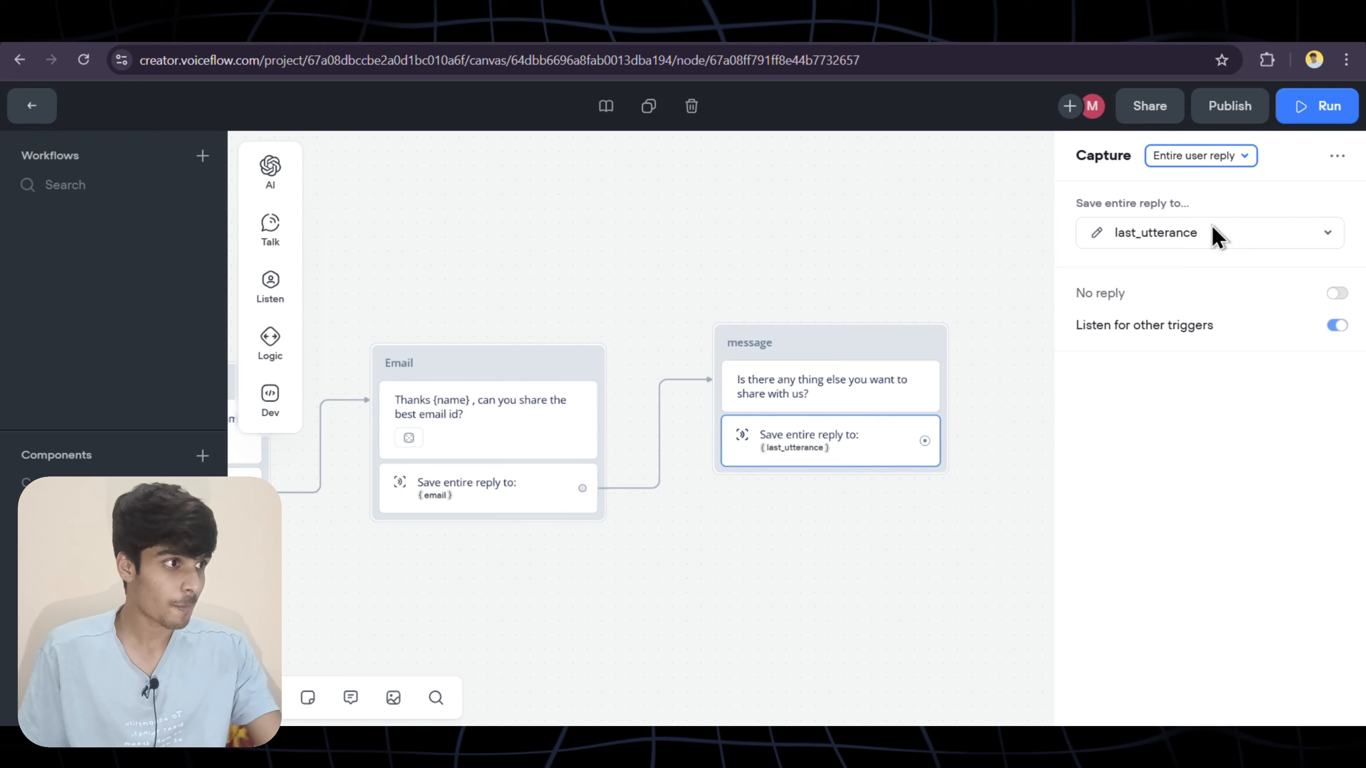
click(1237, 243)
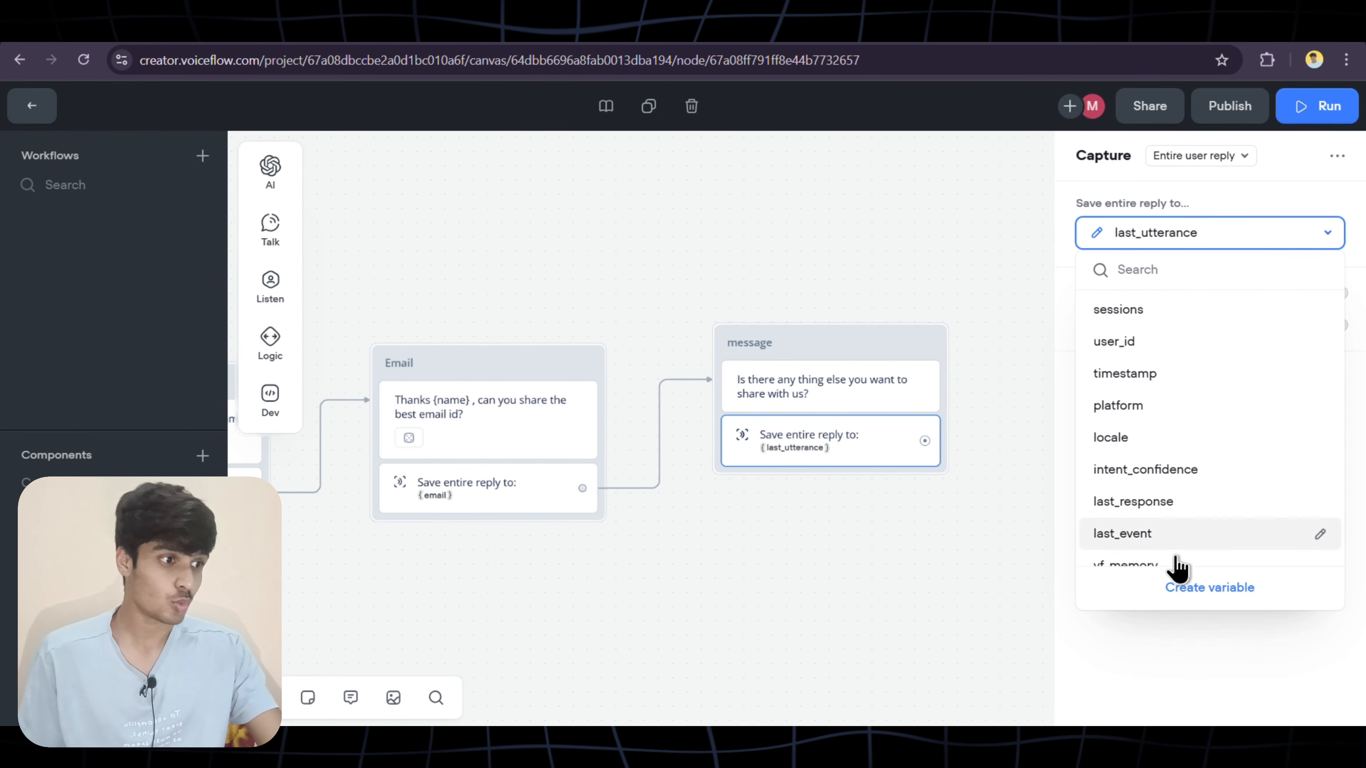
click(1188, 587)
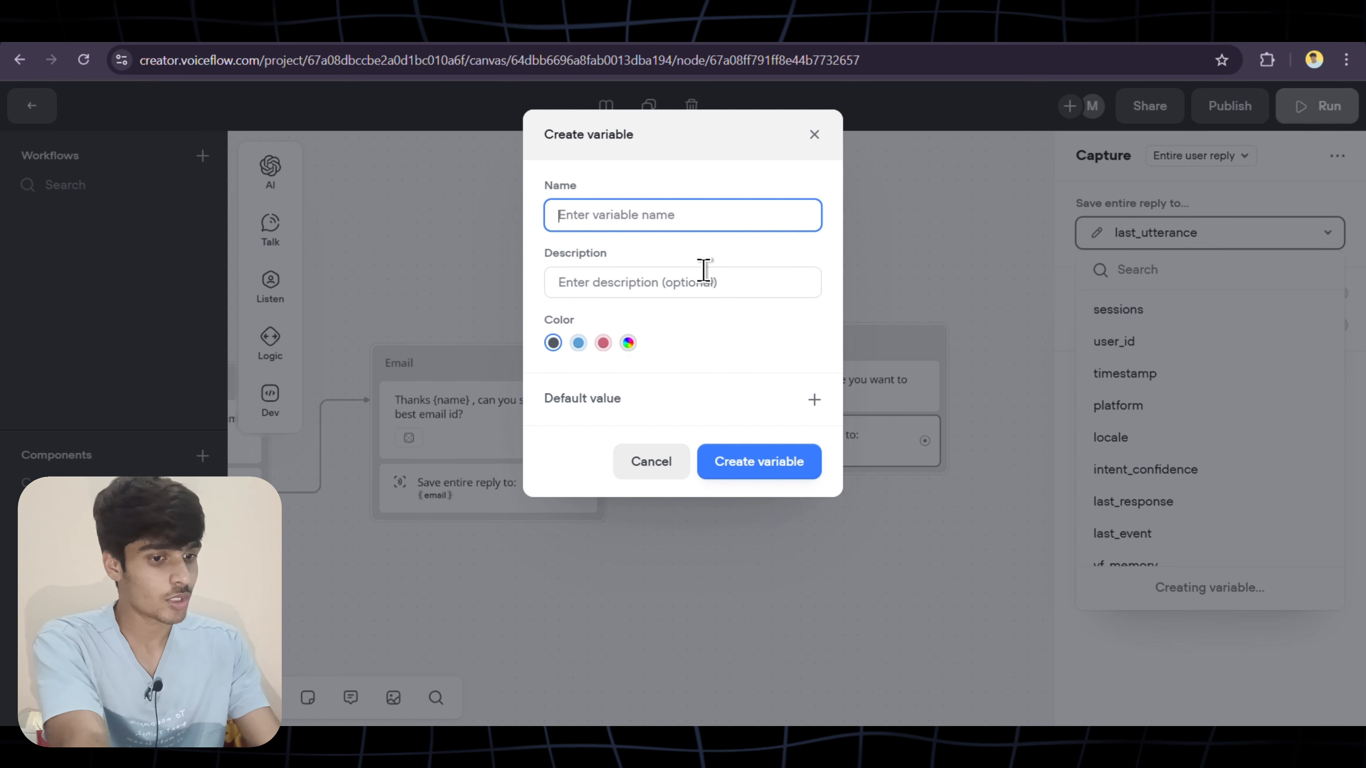
text(message)
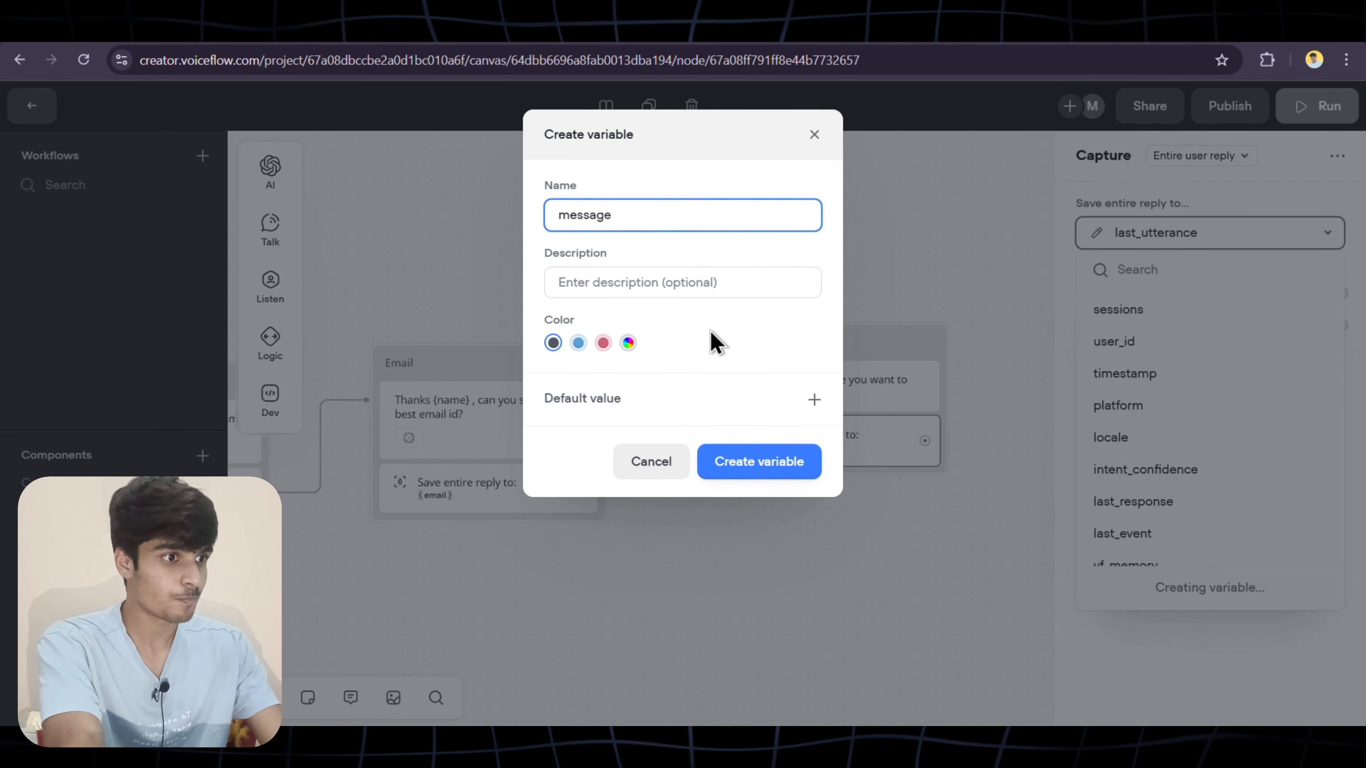
click(774, 463)
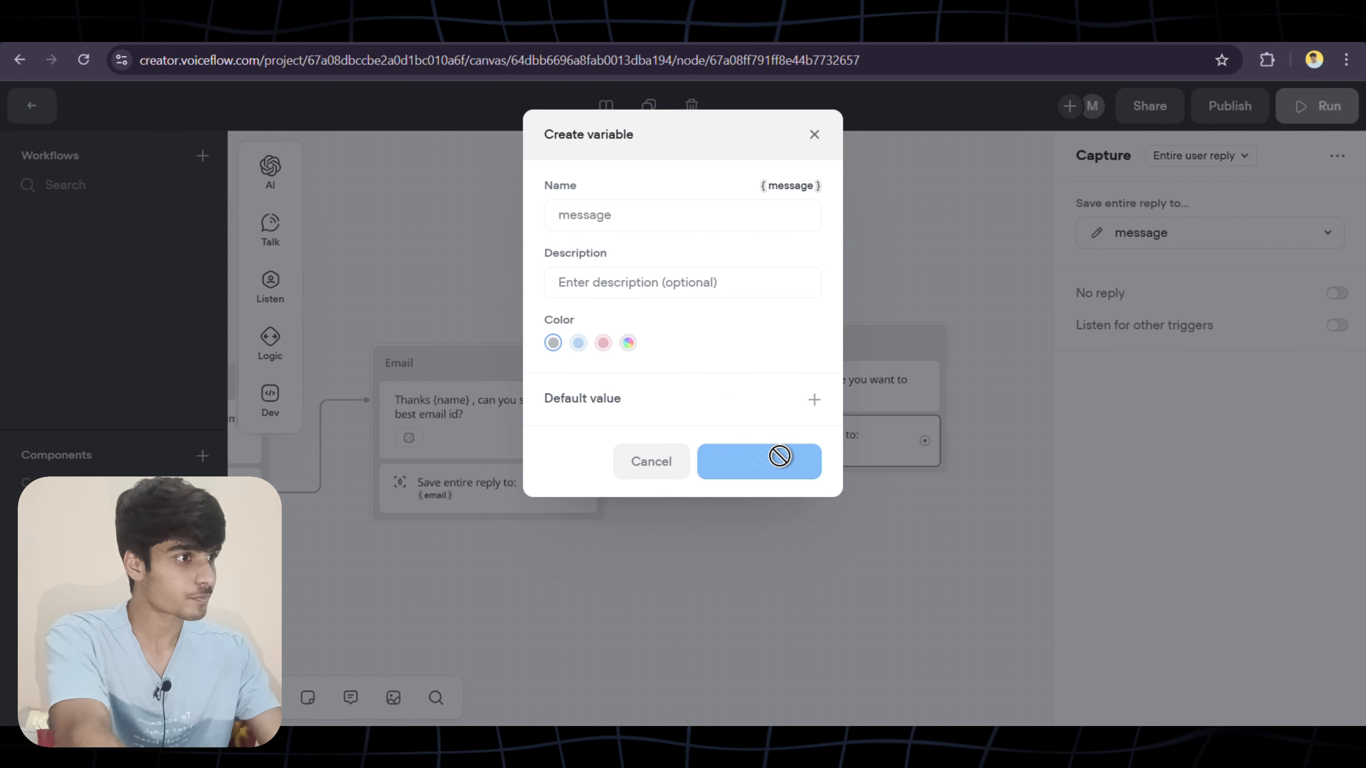
scroll(840, 516, right, 5)
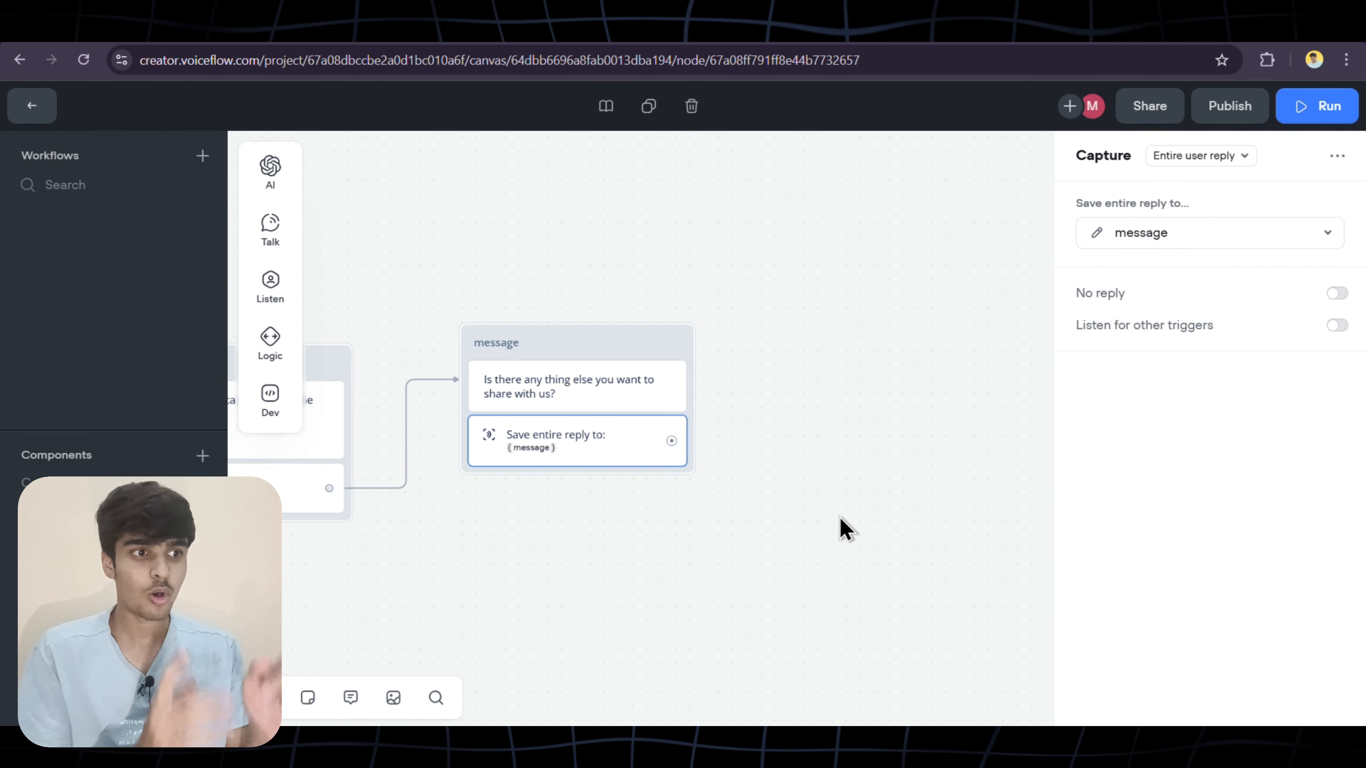
scroll(840, 517, left, 10)
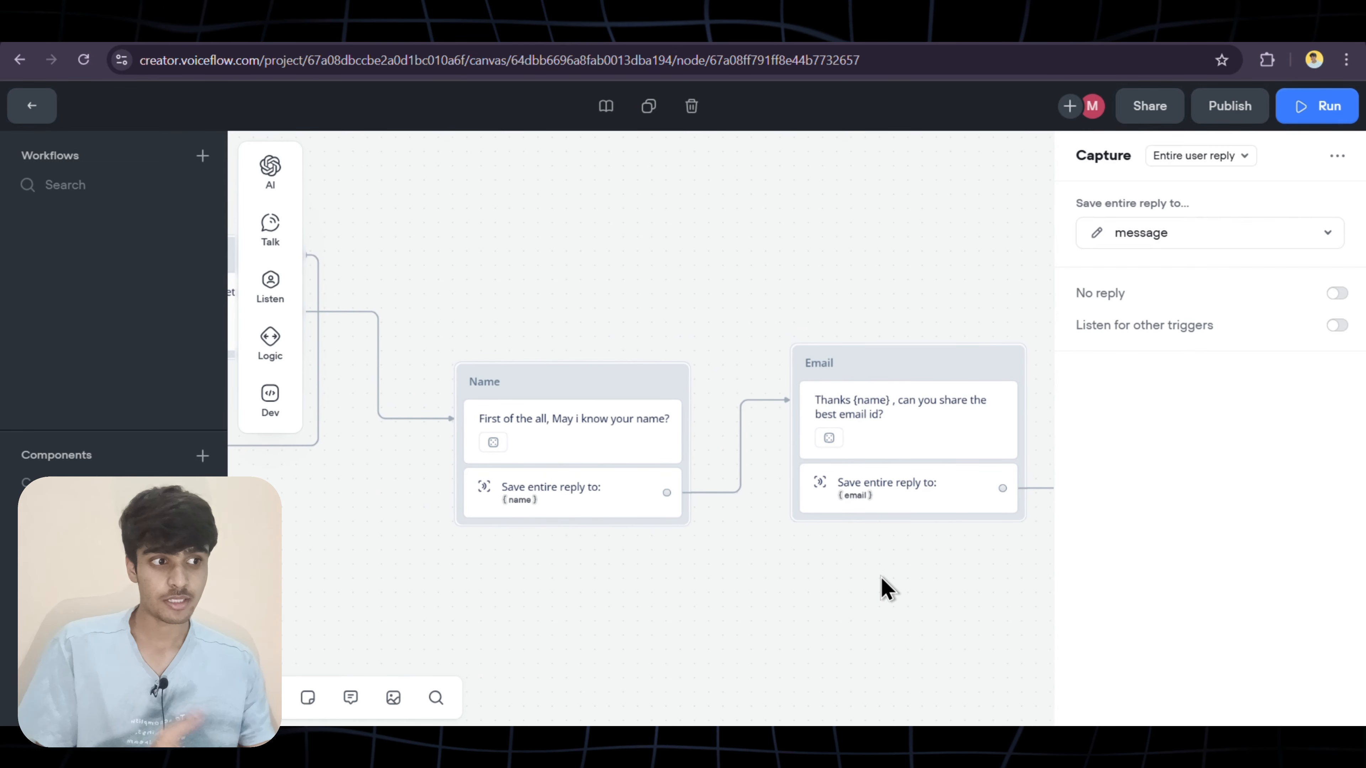
scroll(880, 577, right, 8)
scroll(880, 577, right, 2)
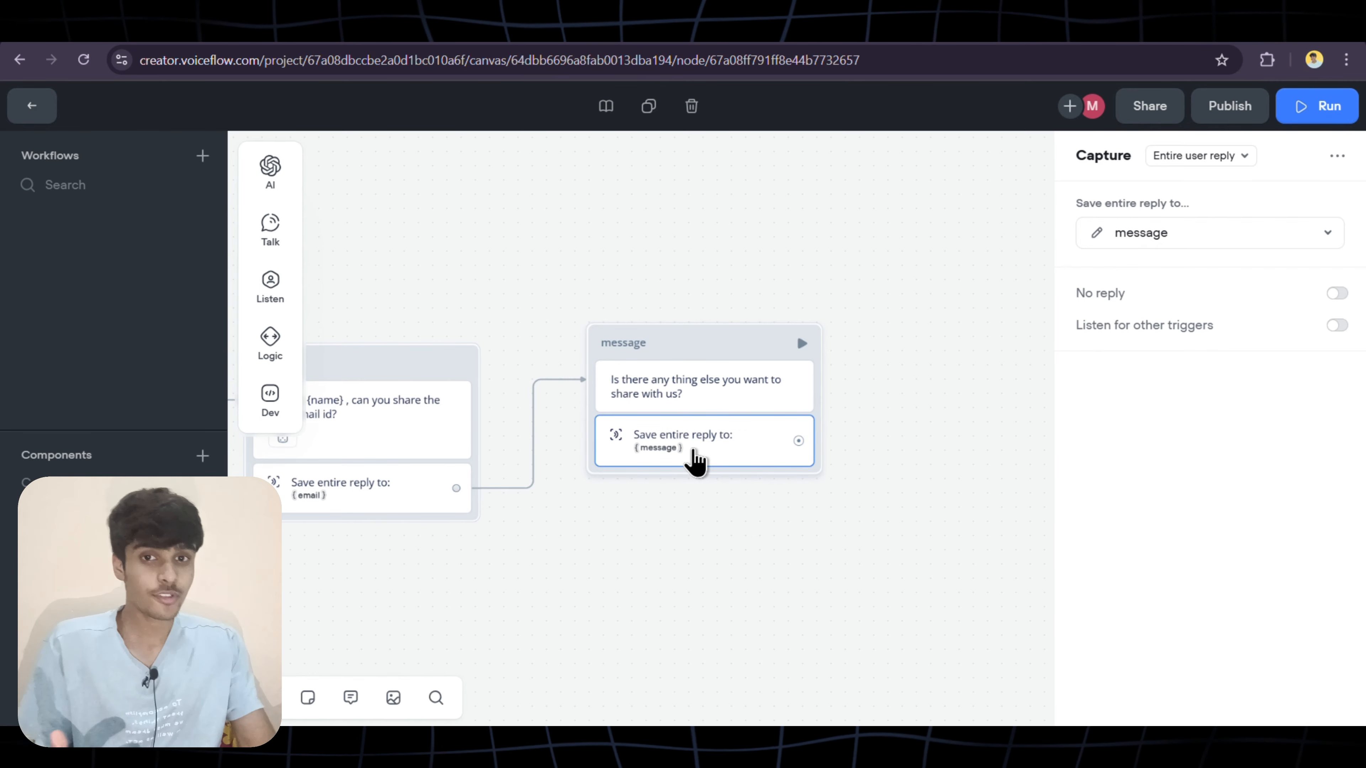
scroll(890, 475, right, 3)
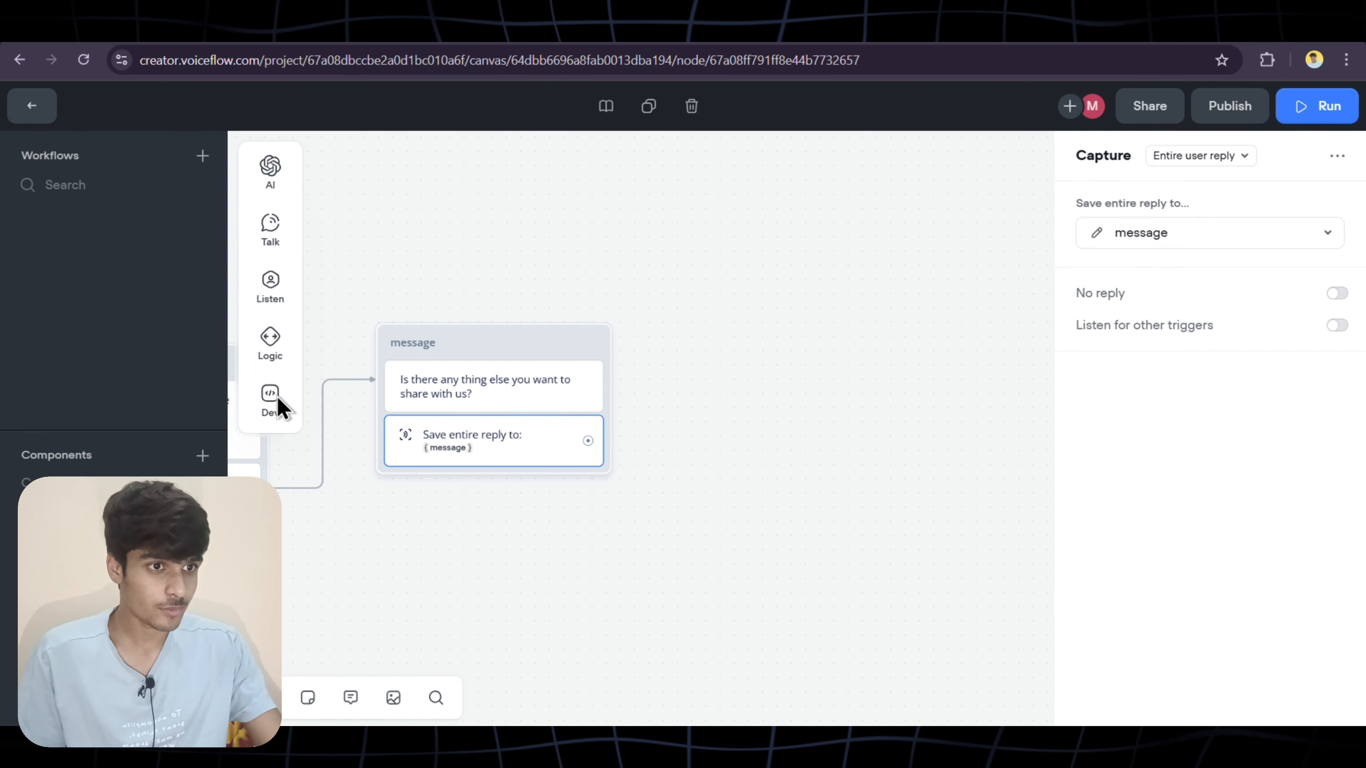
Add an API step set to POST and connect the message block to it
mouse_move(269, 406)
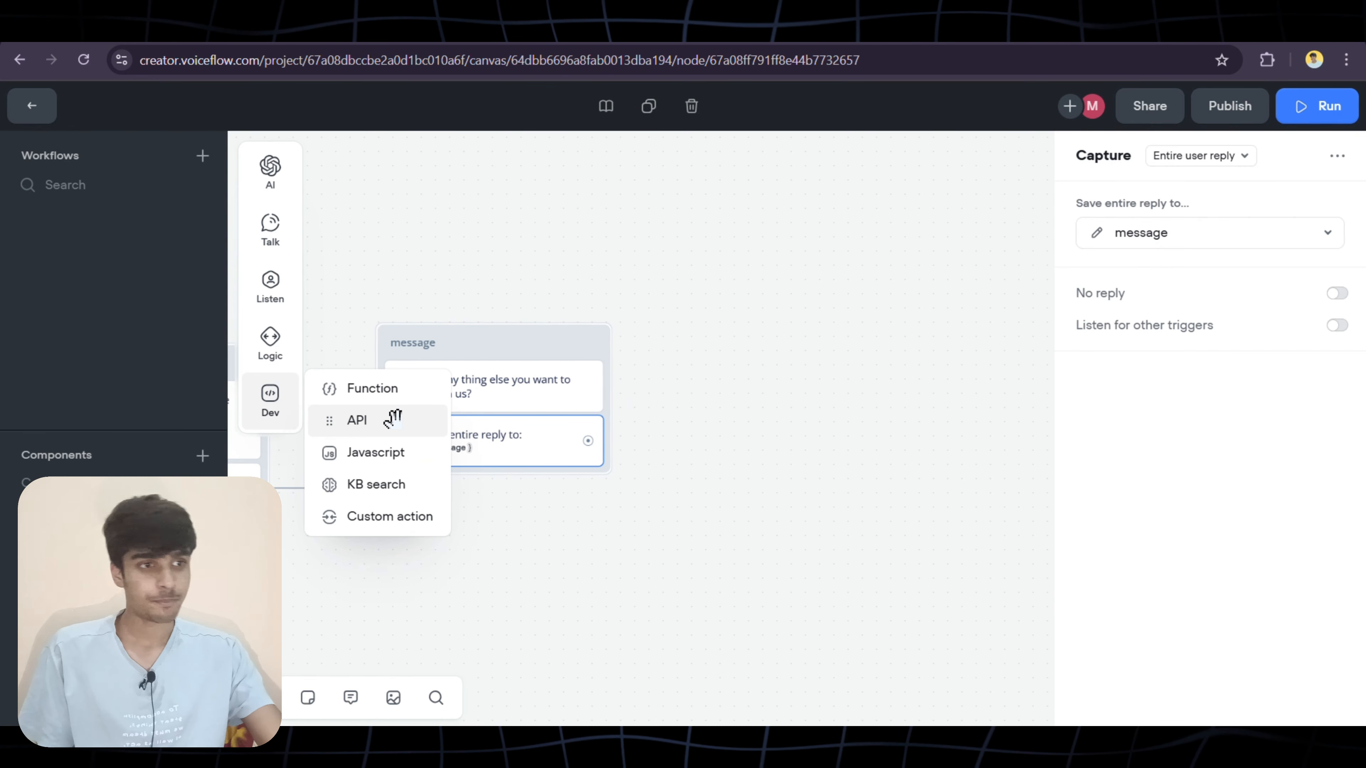
drag(394, 419, 794, 299)
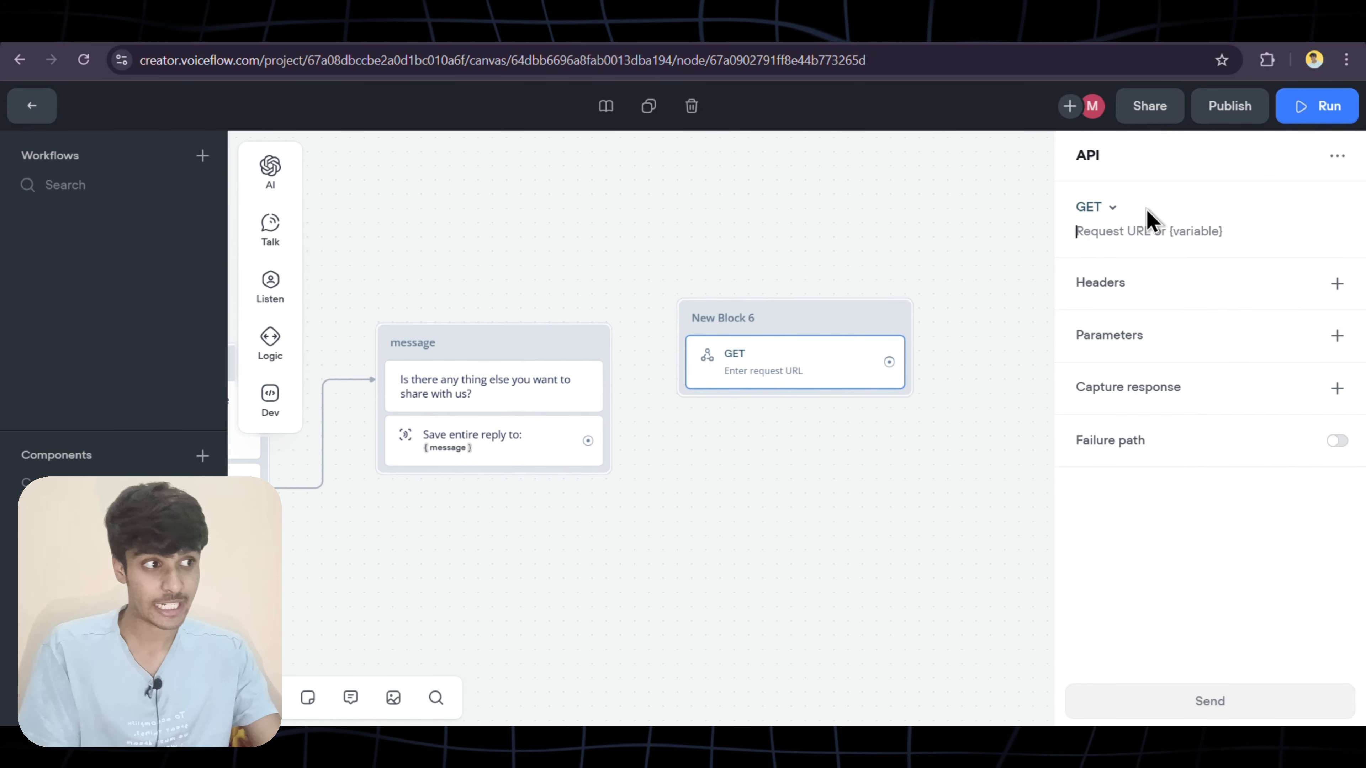
click(1113, 210)
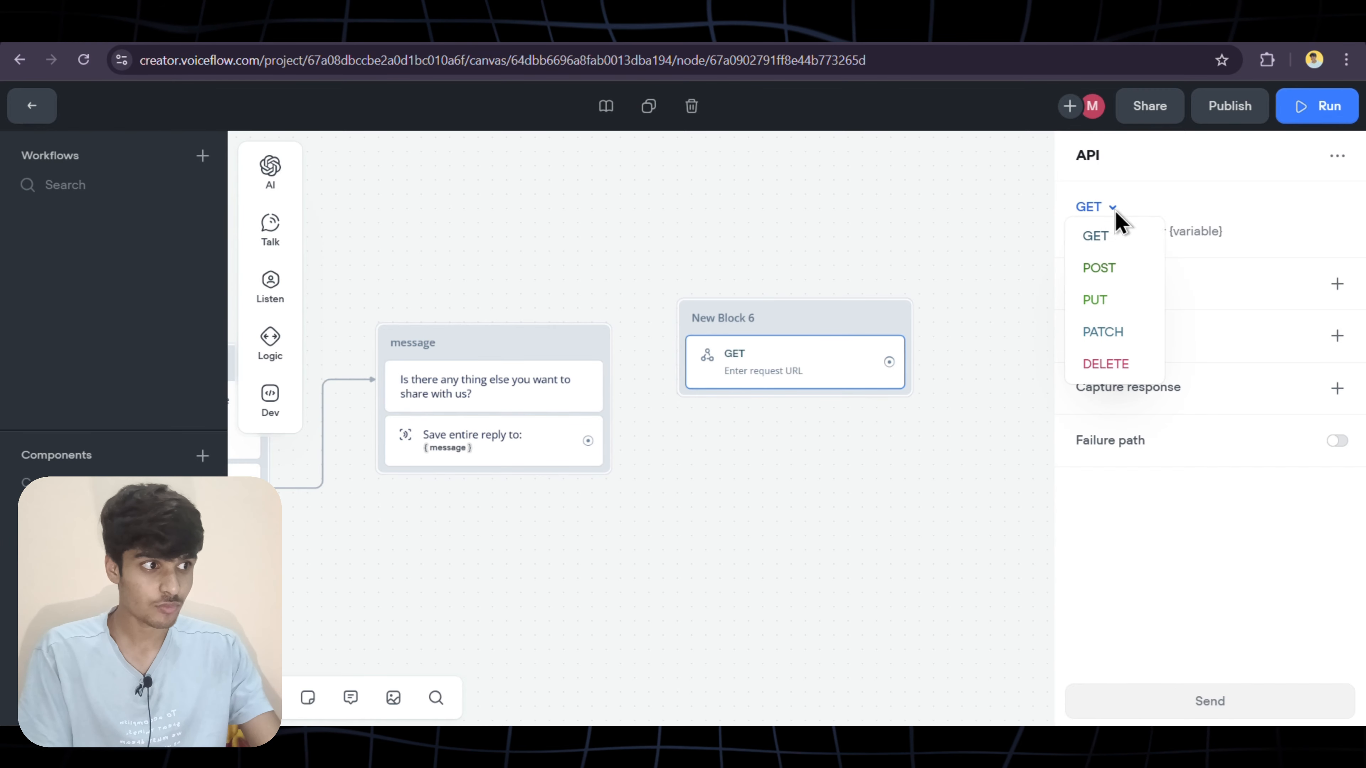
click(1108, 273)
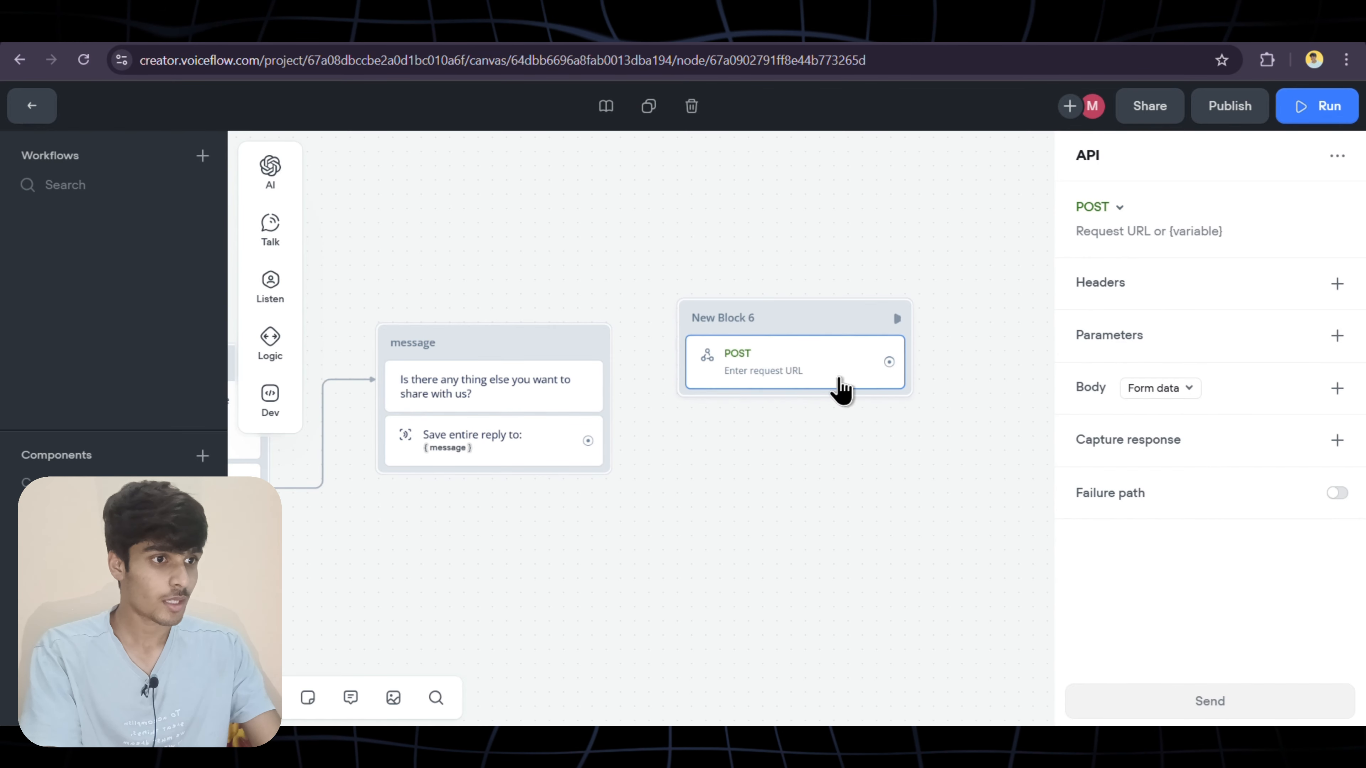
drag(587, 442, 694, 334)
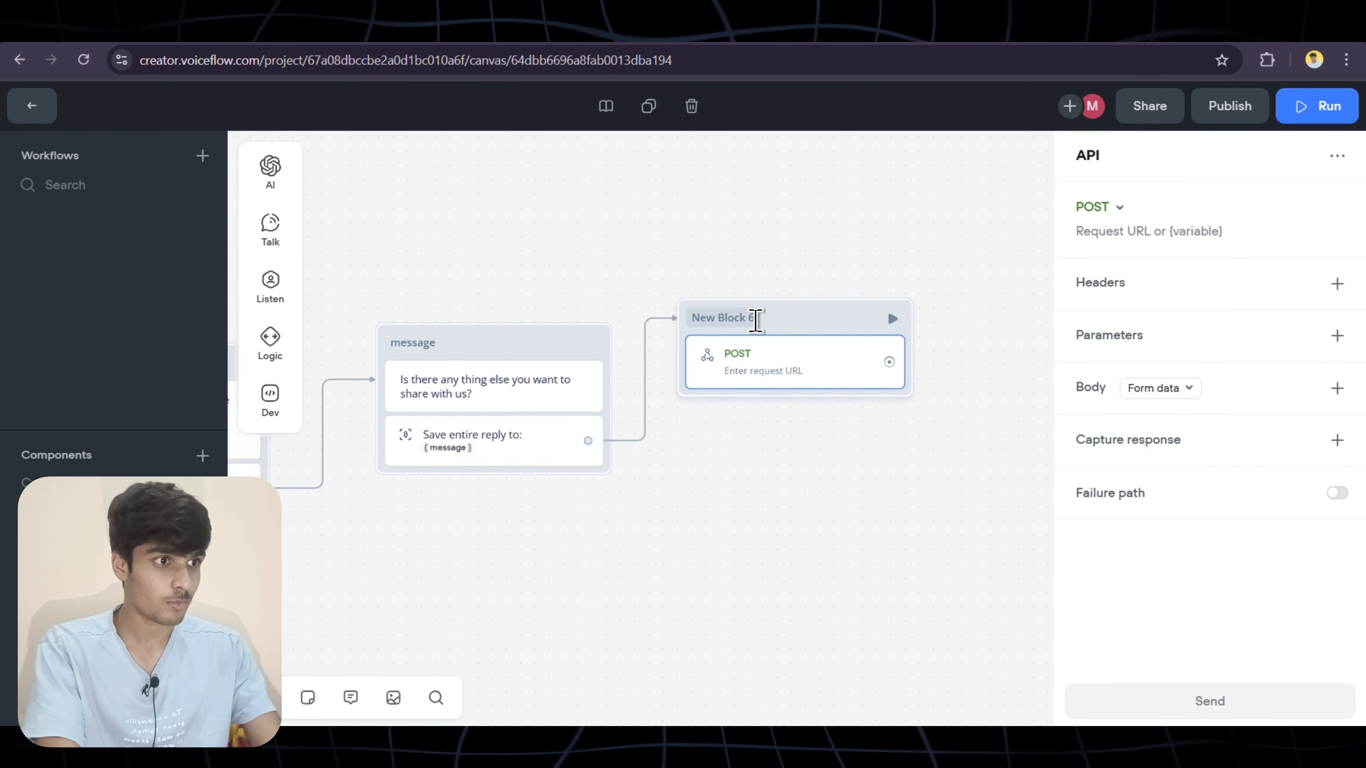
Rename the new block to API Call, then go to the Airtable Lead Generation base
click(752, 317)
click(751, 317)
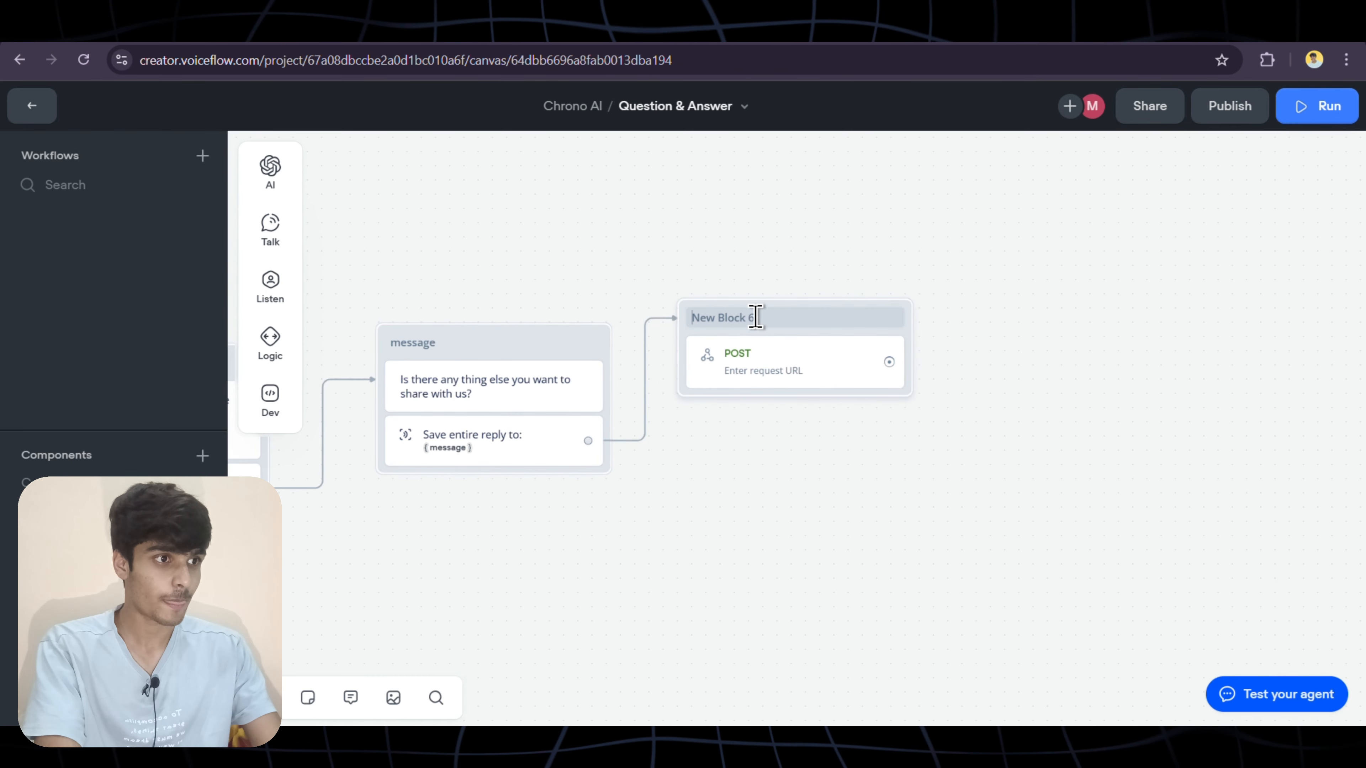
key(BackSpace)
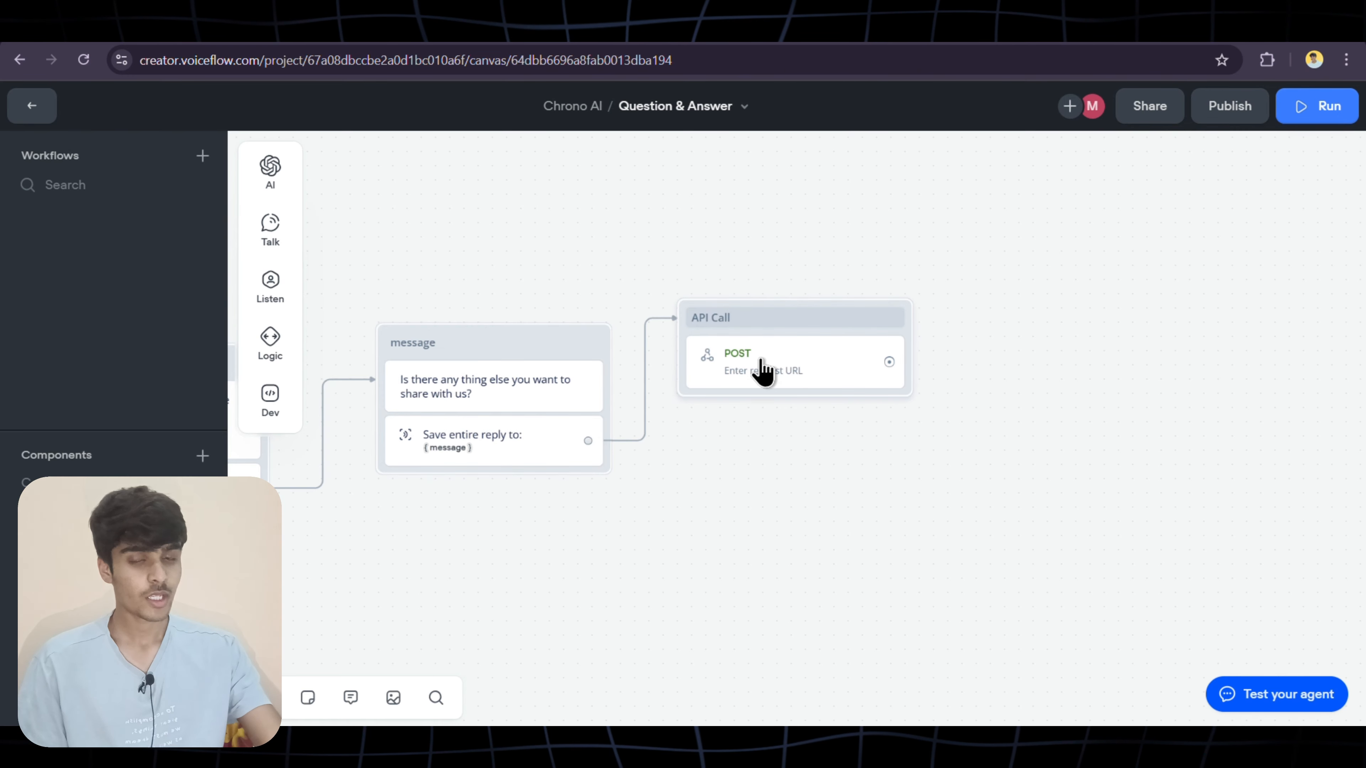
click(392, 27)
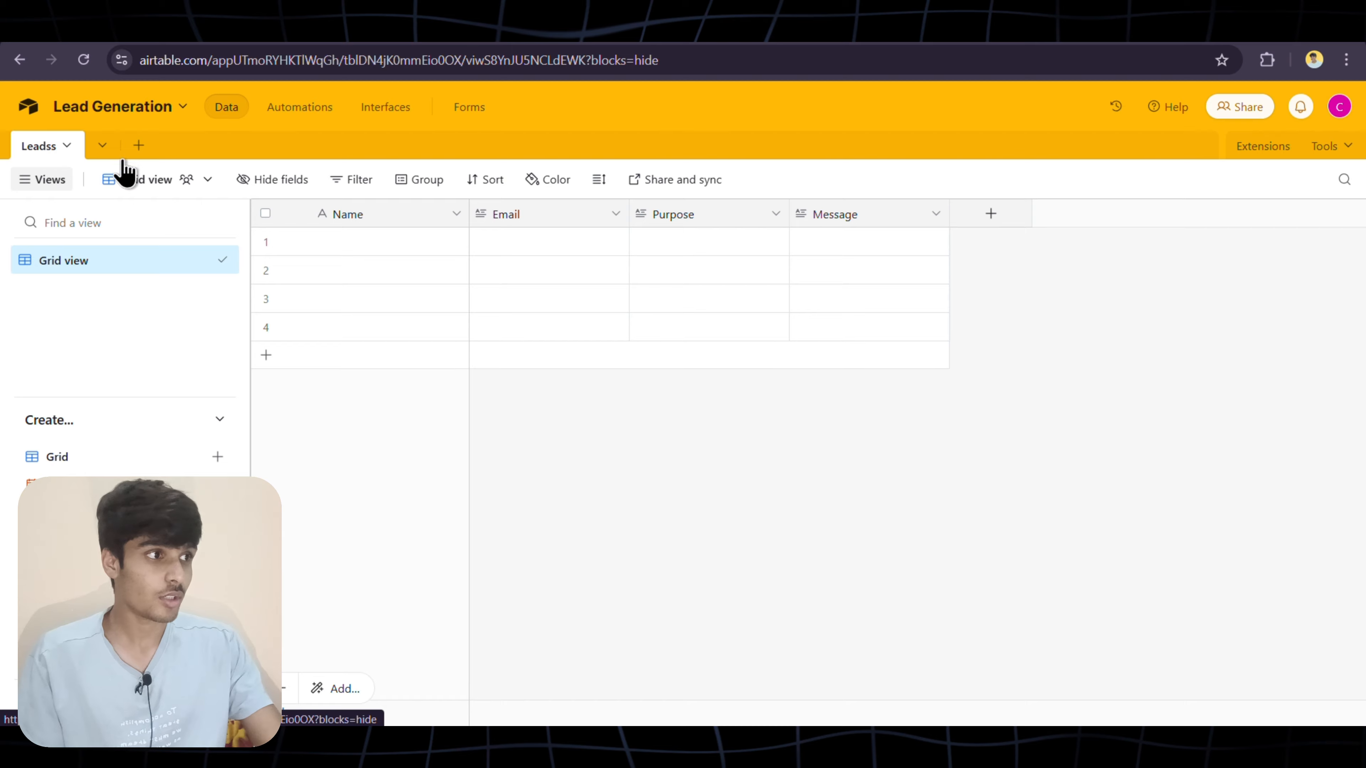
Go to the Builder Hub's Personal access token page through the account avatar menu
click(1339, 107)
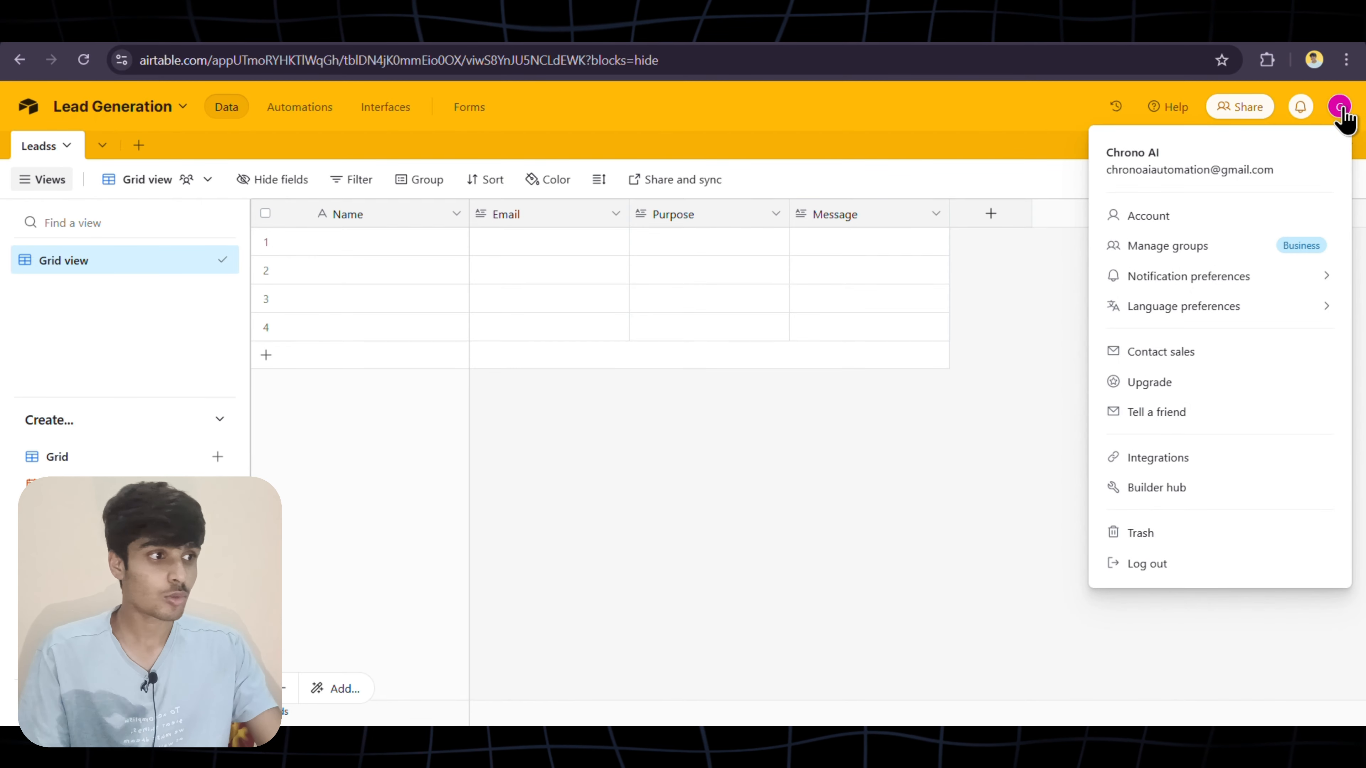
click(1171, 492)
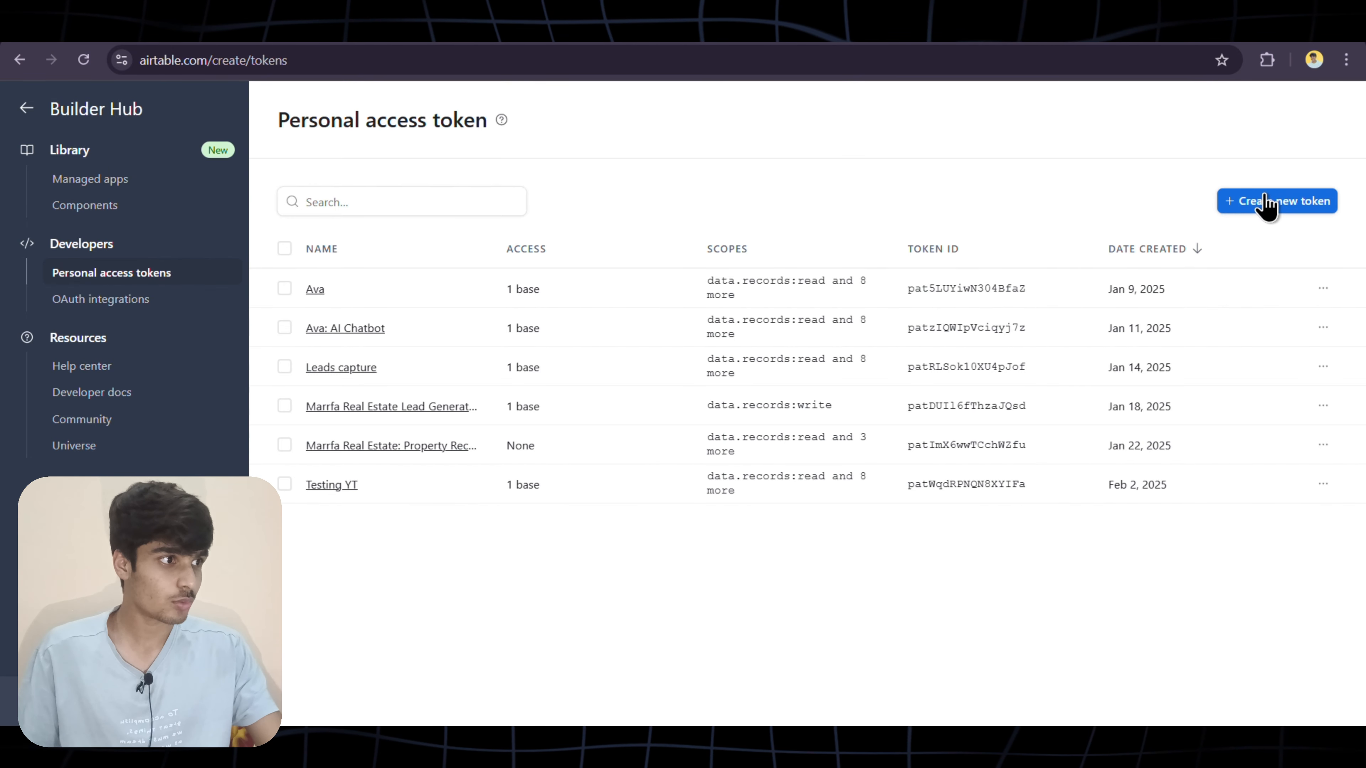
Start a new token, YTT, and add nine scopes: records, comments, schema, webhooks, blocks and user email
click(1287, 208)
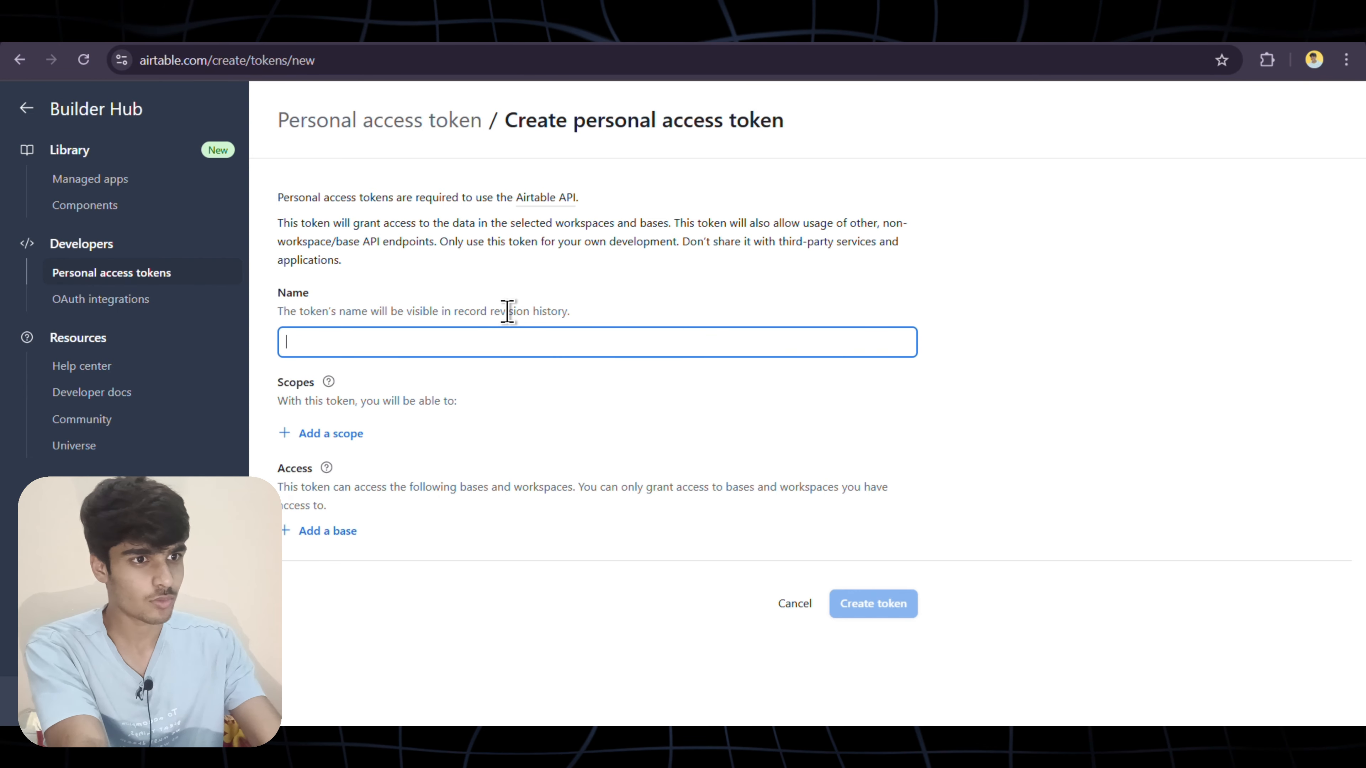
click(322, 434)
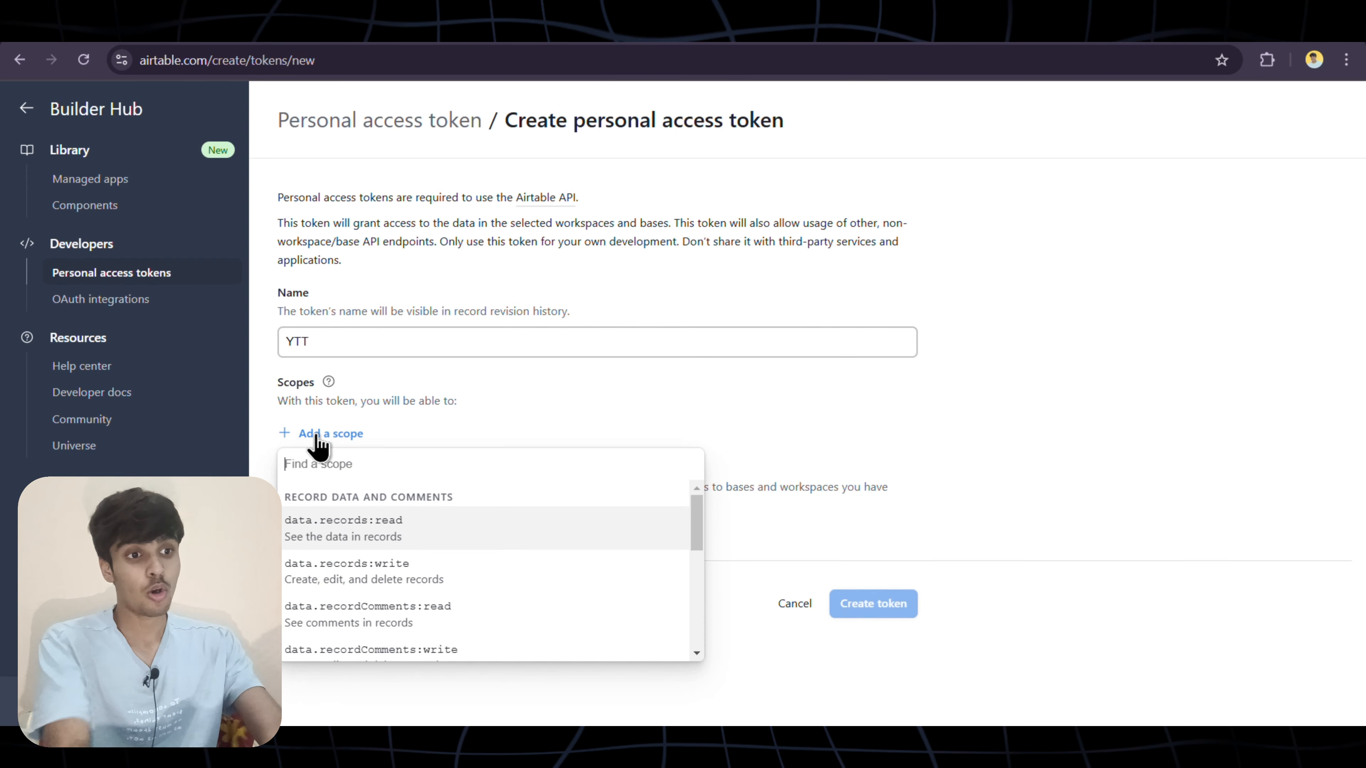
click(392, 535)
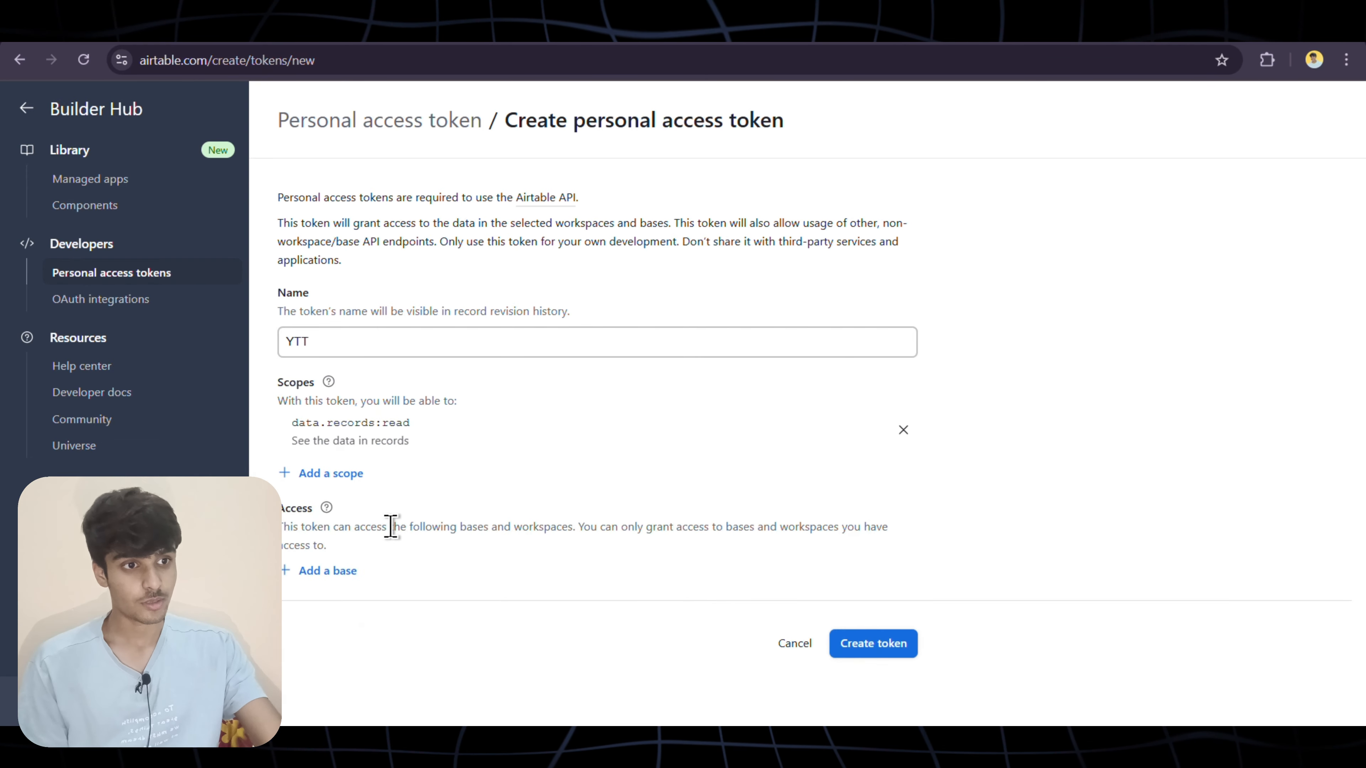
click(345, 476)
click(405, 568)
click(344, 488)
click(406, 594)
click(345, 488)
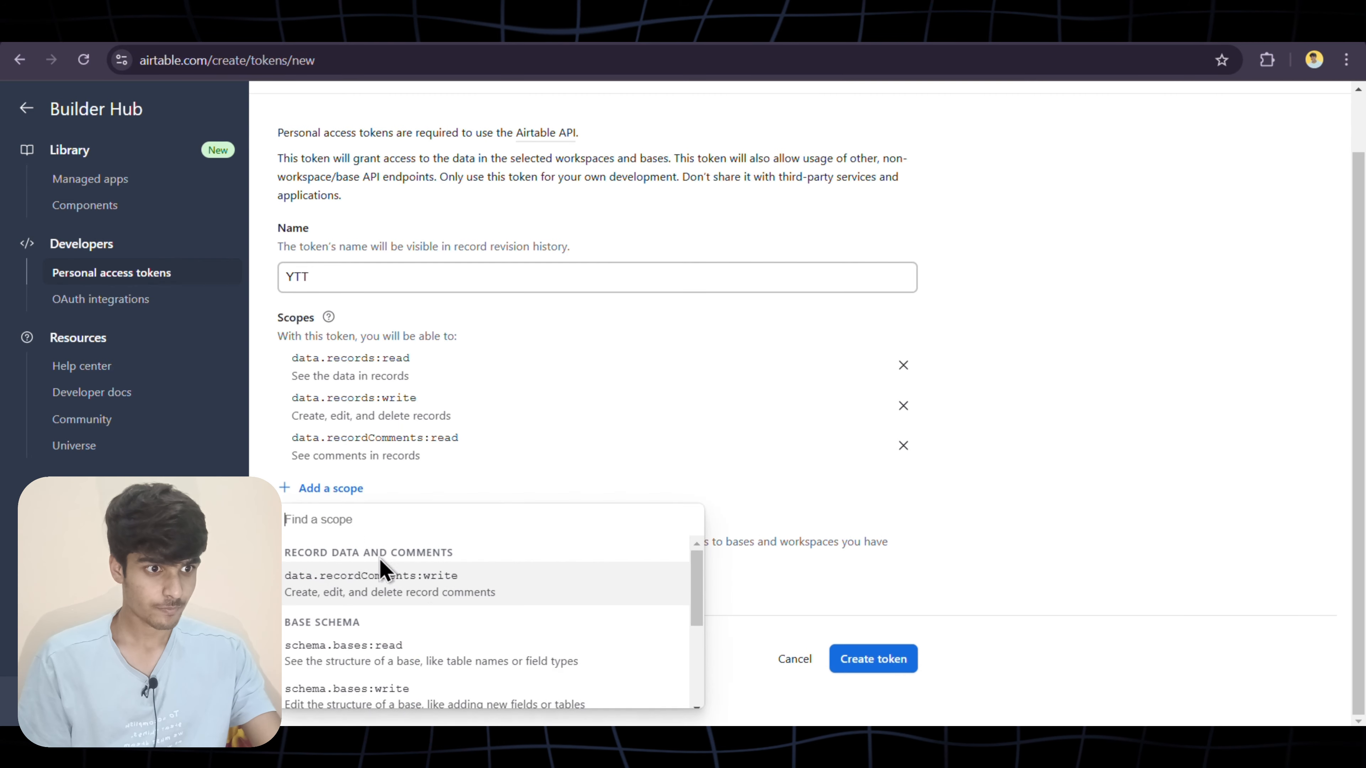
click(388, 581)
click(338, 492)
click(344, 536)
click(338, 489)
click(403, 603)
click(337, 490)
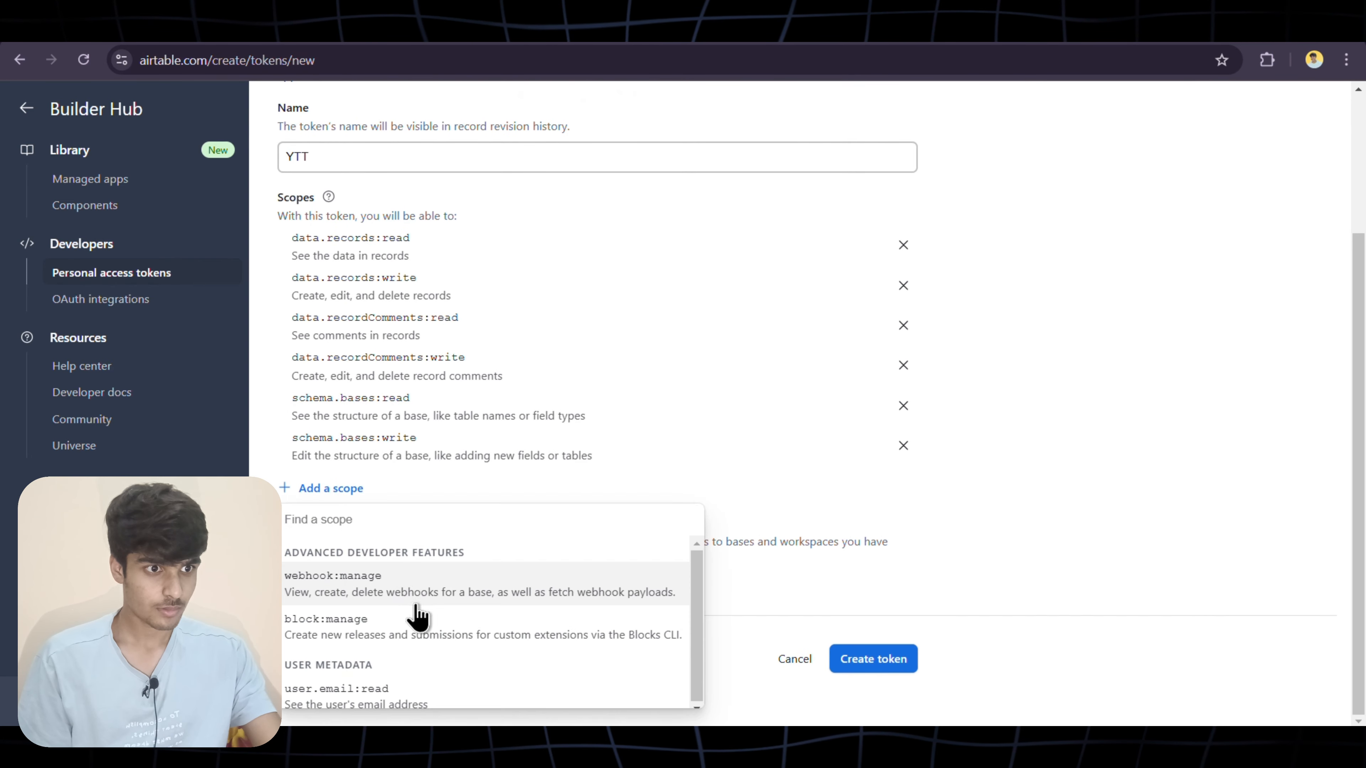
click(401, 573)
click(331, 488)
click(401, 573)
click(331, 485)
click(392, 577)
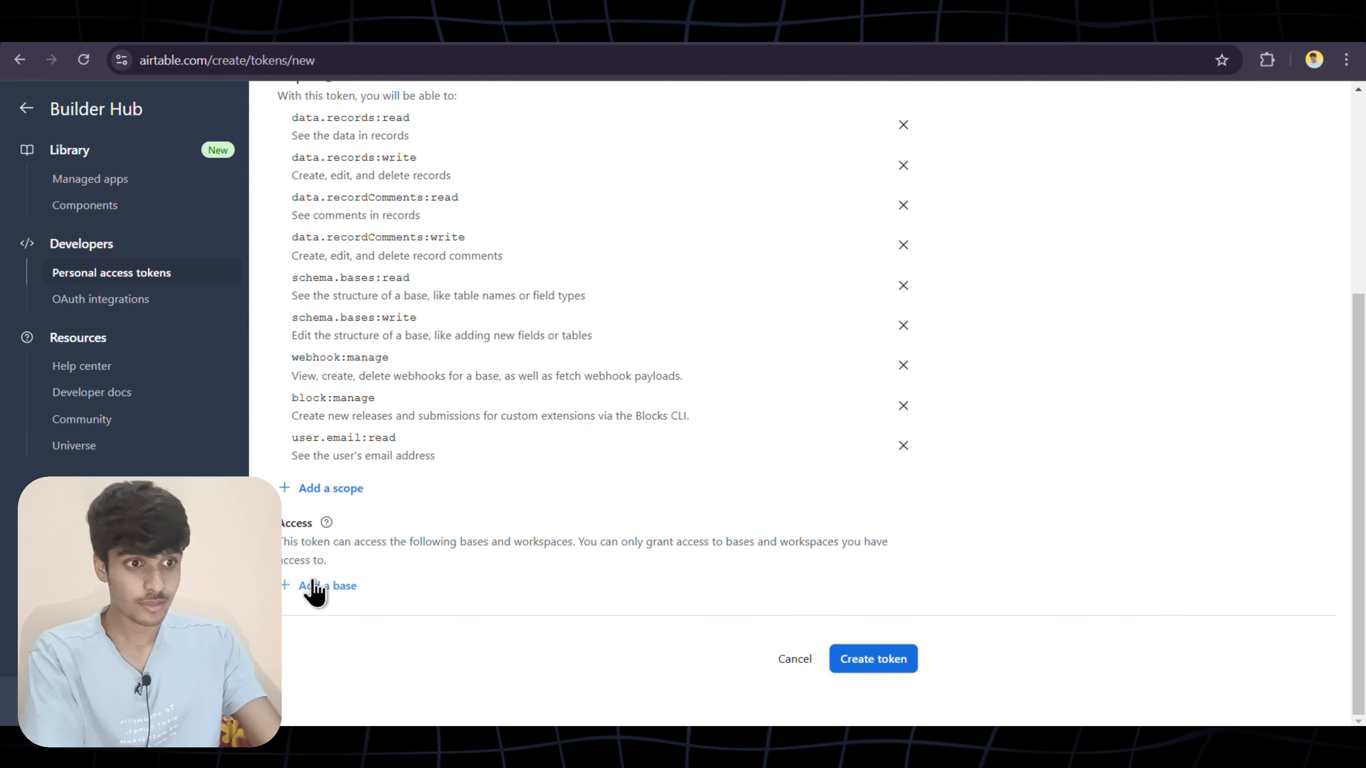
Grant the token access to the Lead Generation base, create it, and copy the token
click(314, 589)
scroll(365, 479, down, 3)
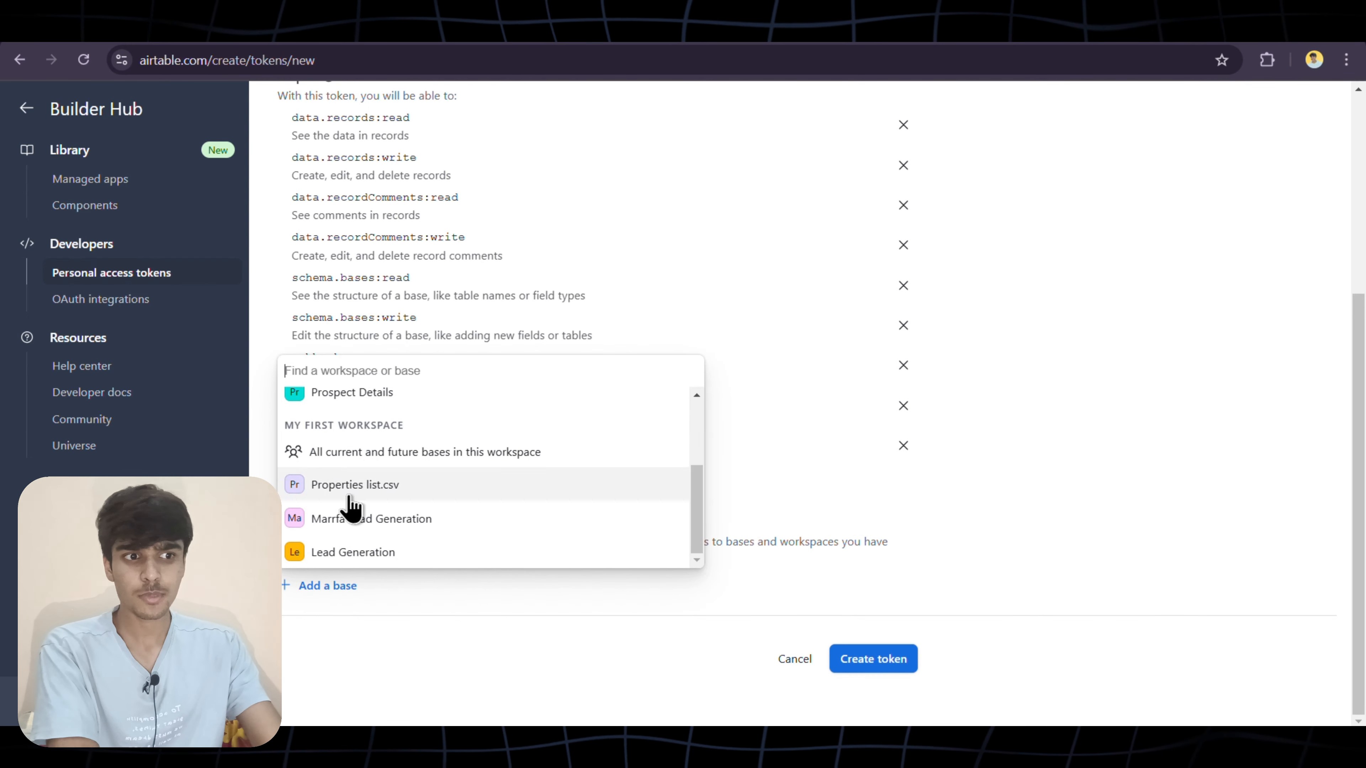
click(371, 560)
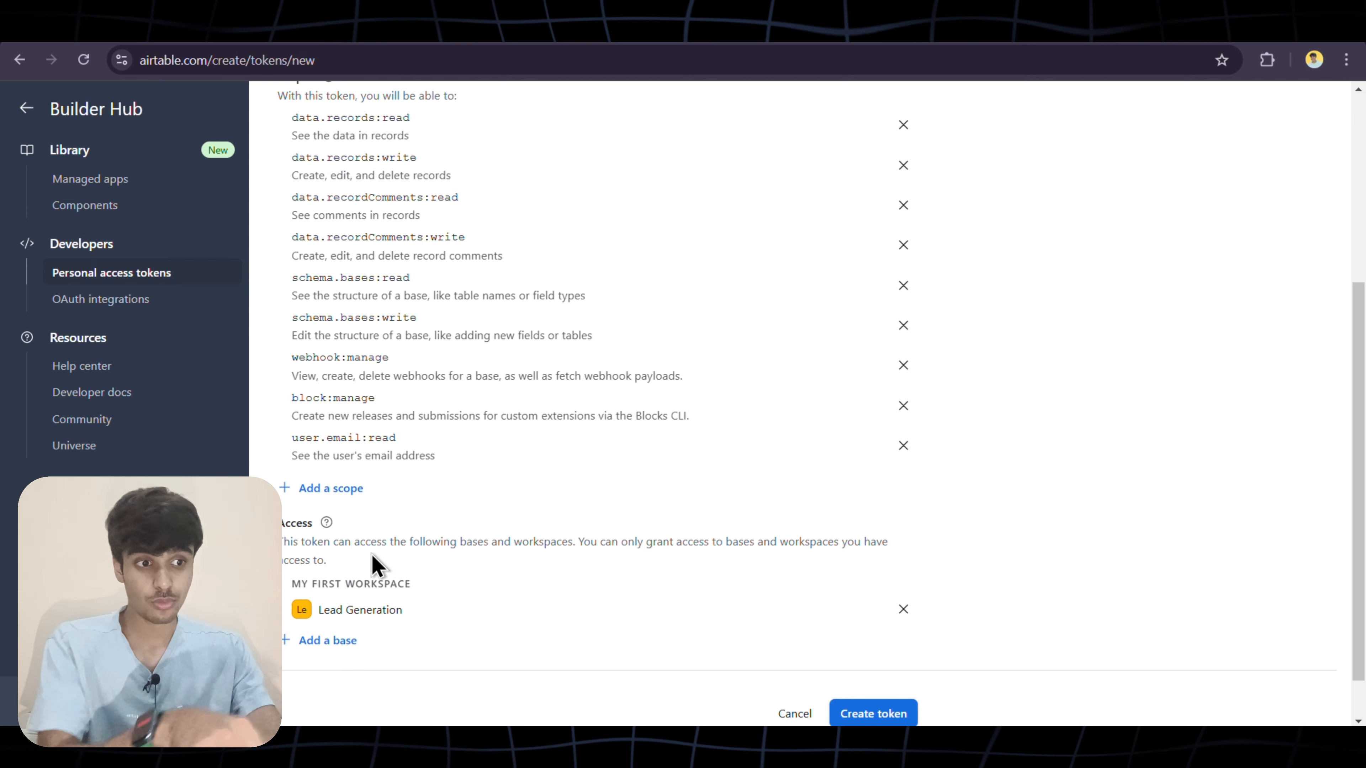
scroll(398, 567, down, 1)
click(867, 663)
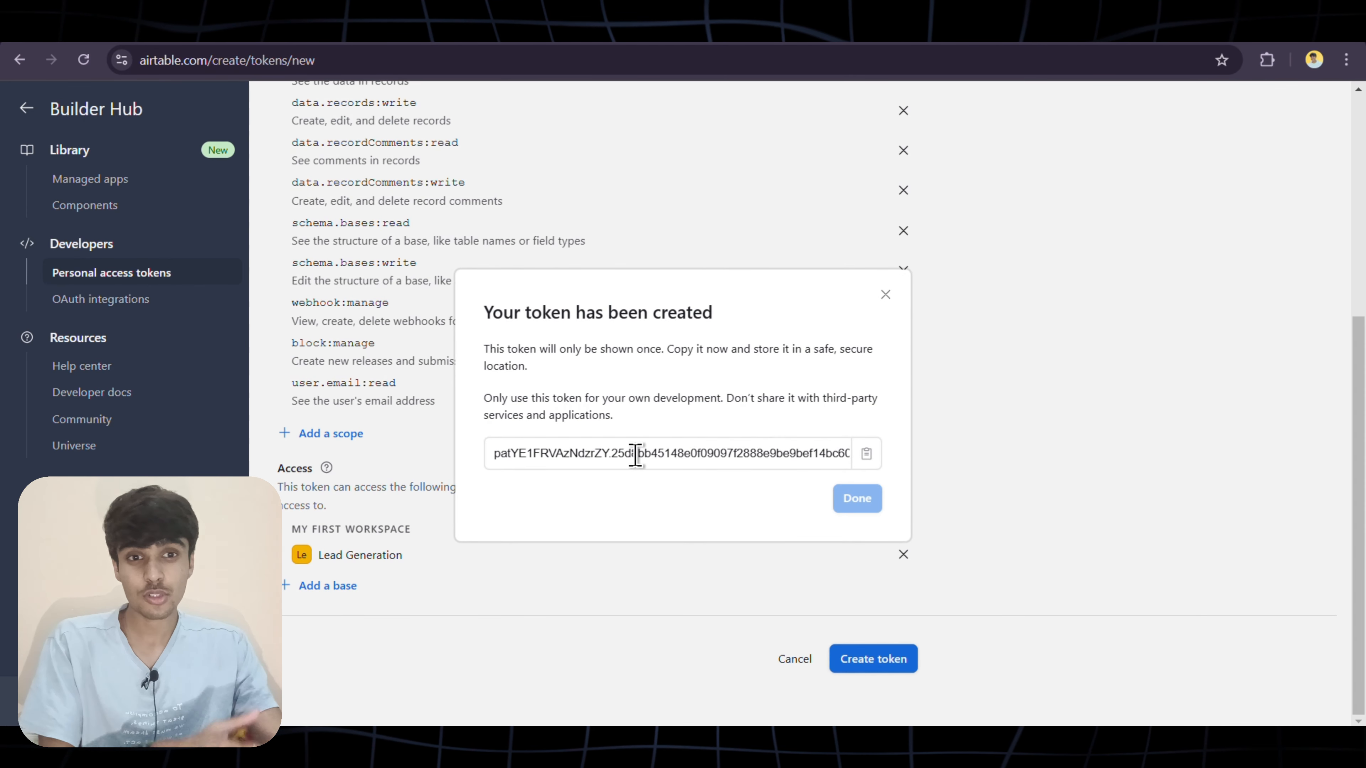
click(867, 466)
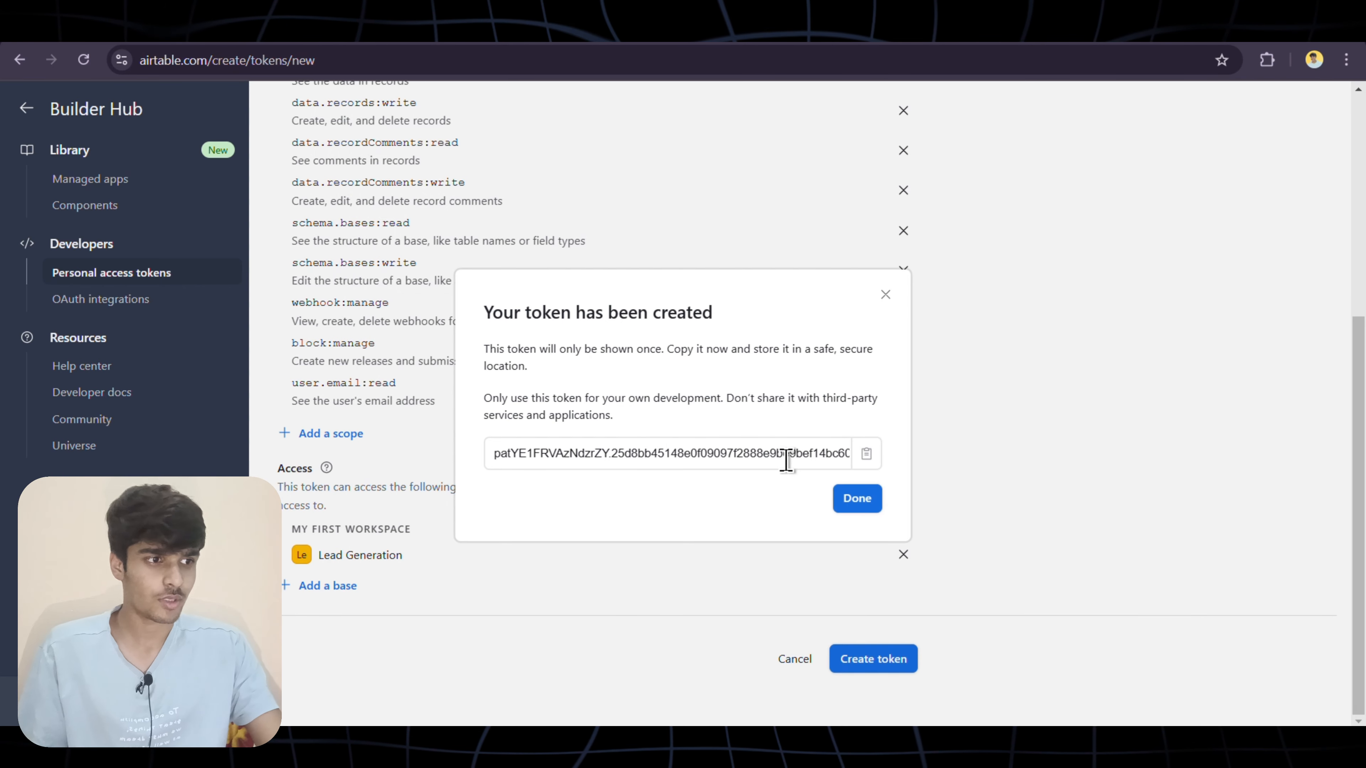
click(866, 499)
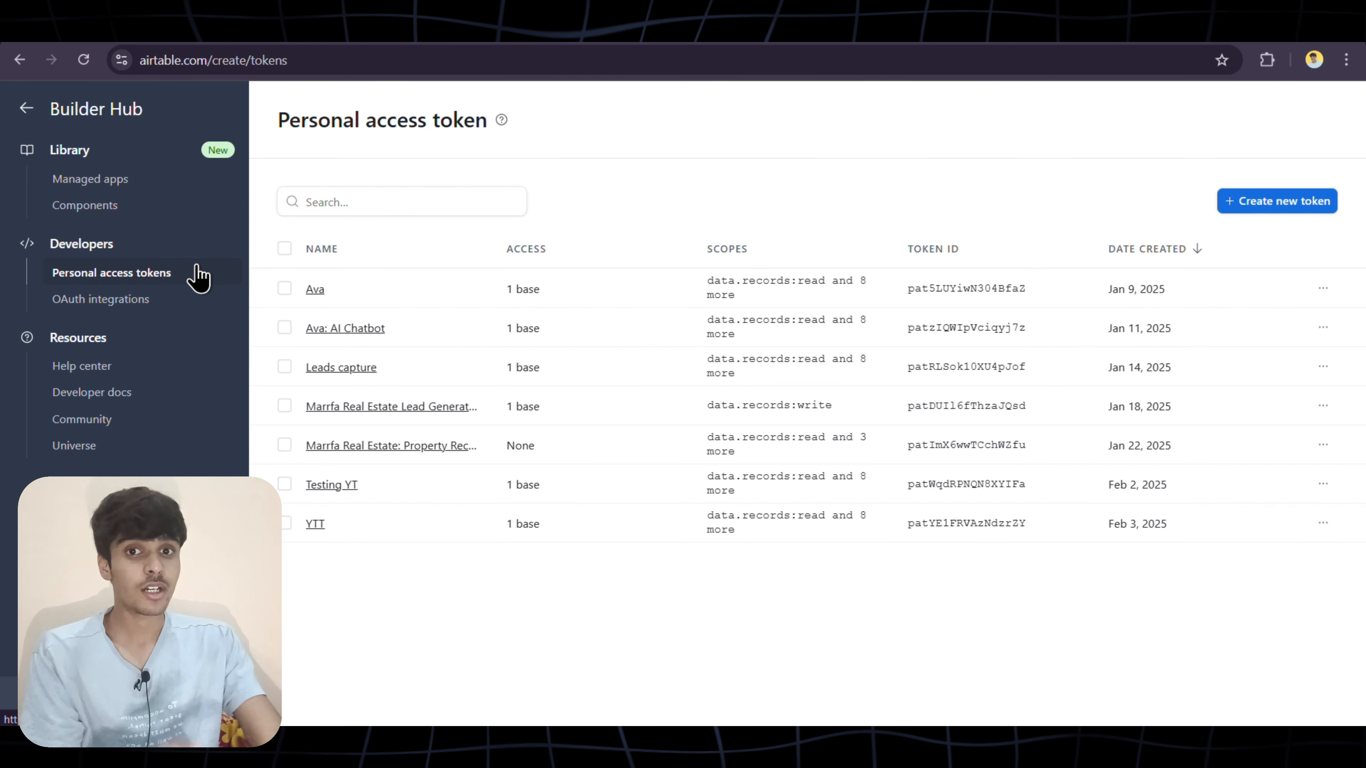
Open Airtable's Web API documentation for the Lead Generation base
click(135, 398)
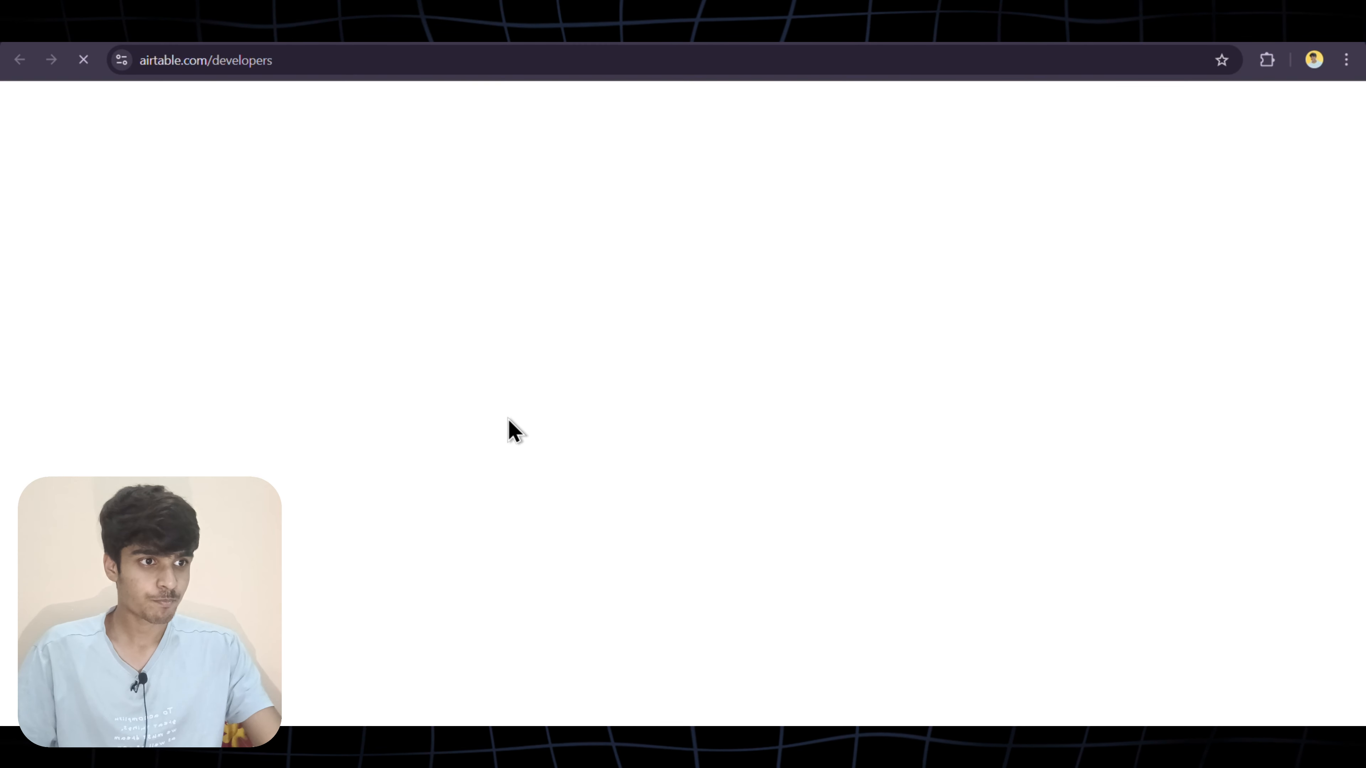
scroll(567, 528, down, 8)
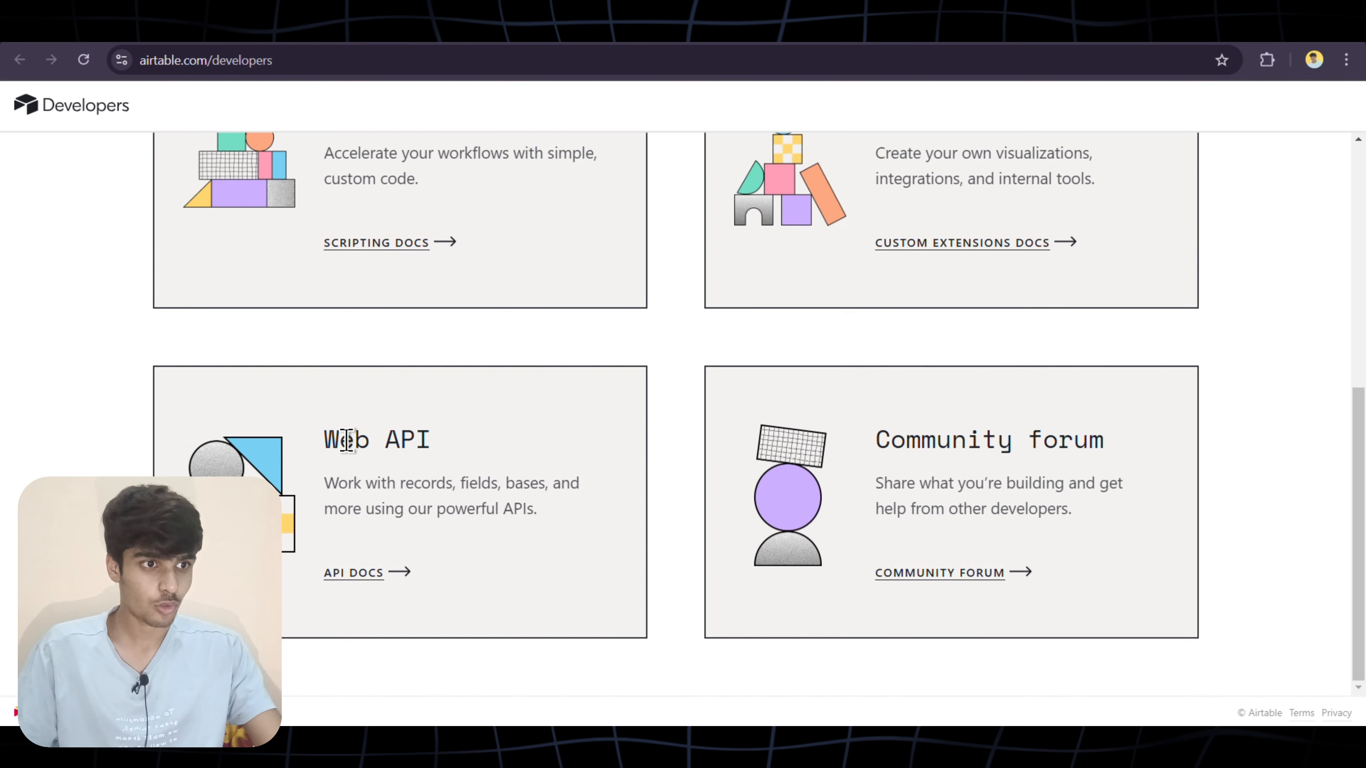
triple_click(357, 441)
click(364, 573)
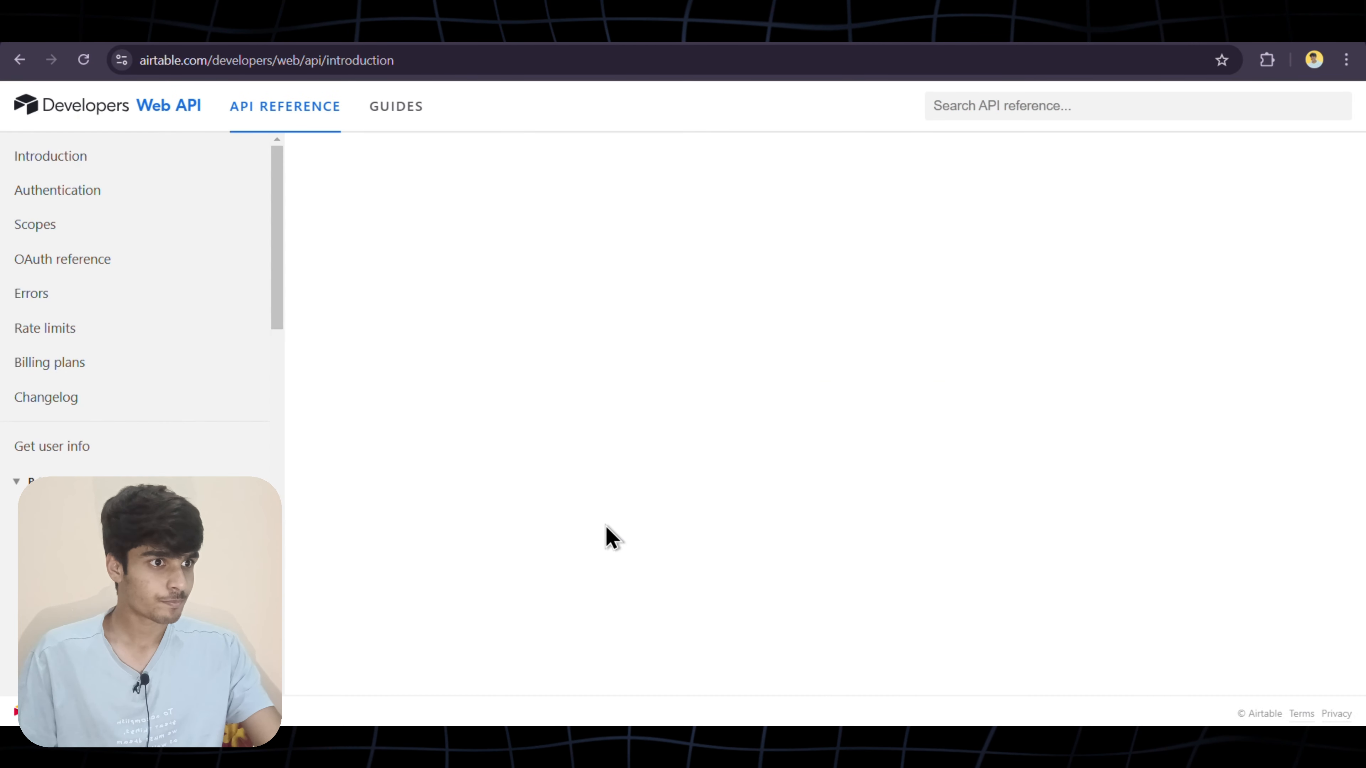
scroll(608, 538, down, 5)
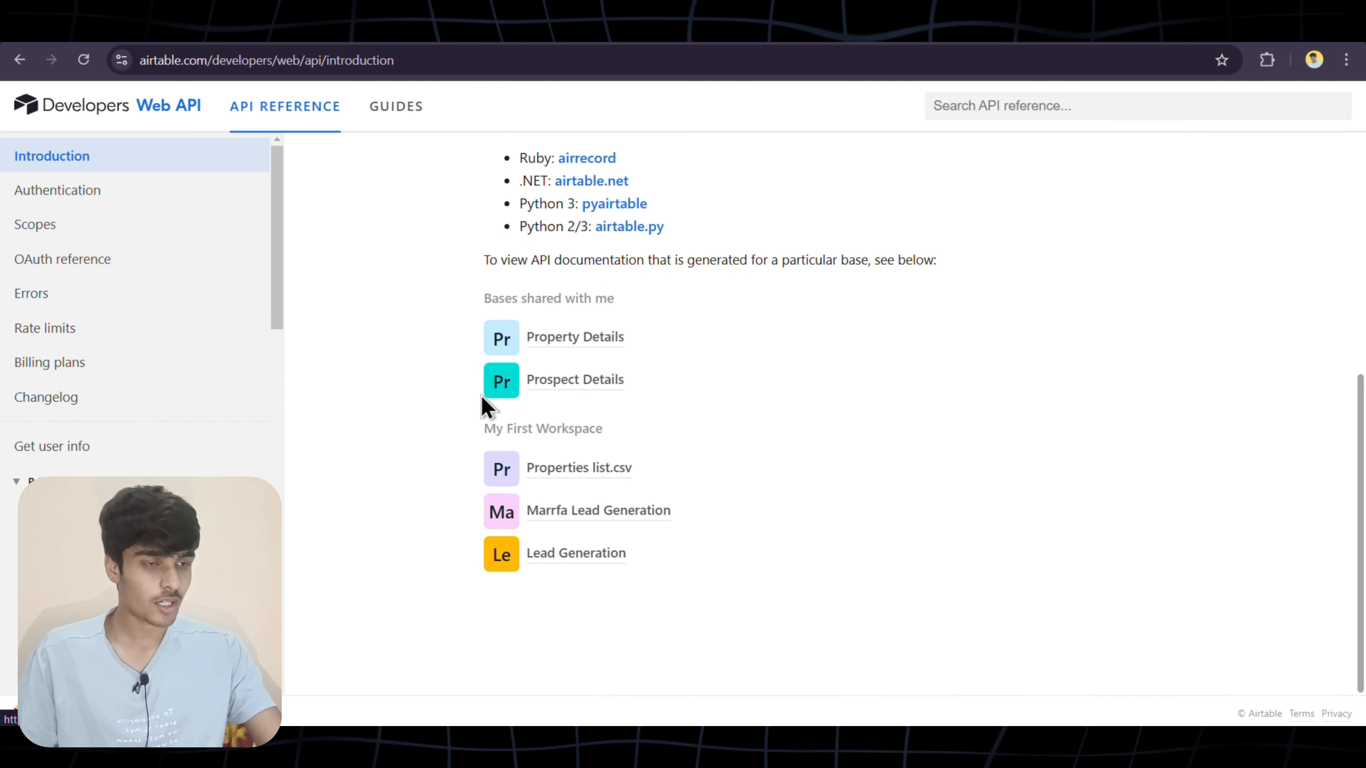
click(560, 553)
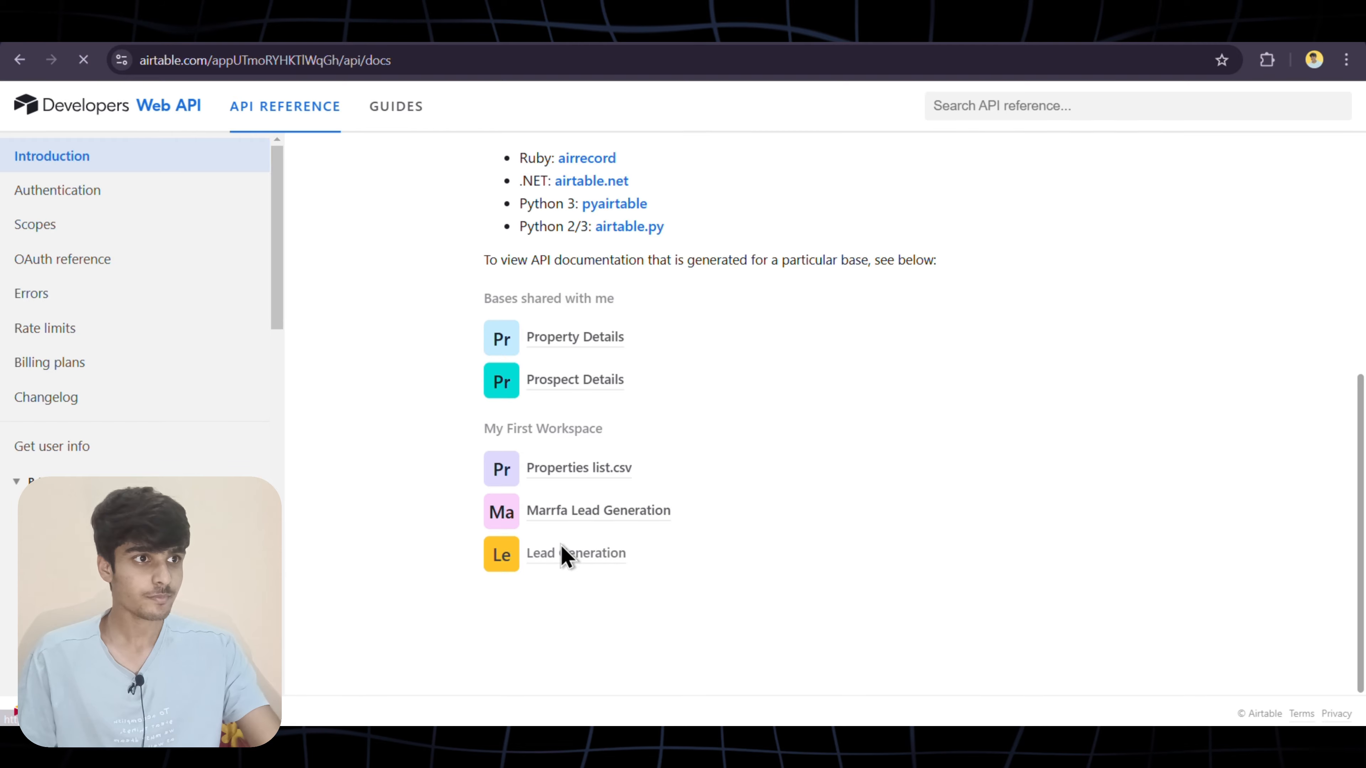
Select the Leadss table's records endpoint URL in the example request and copy it
scroll(882, 425, down, 20)
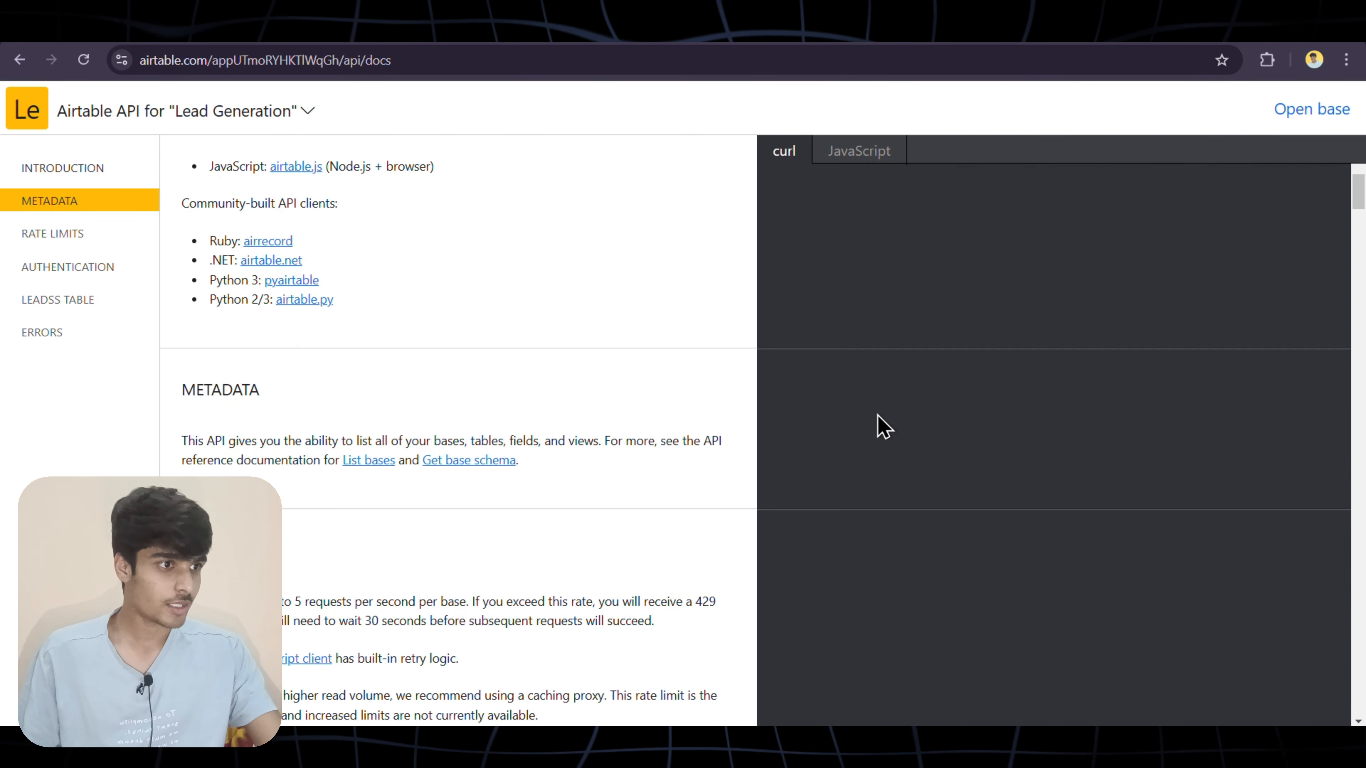
scroll(878, 416, down, 3)
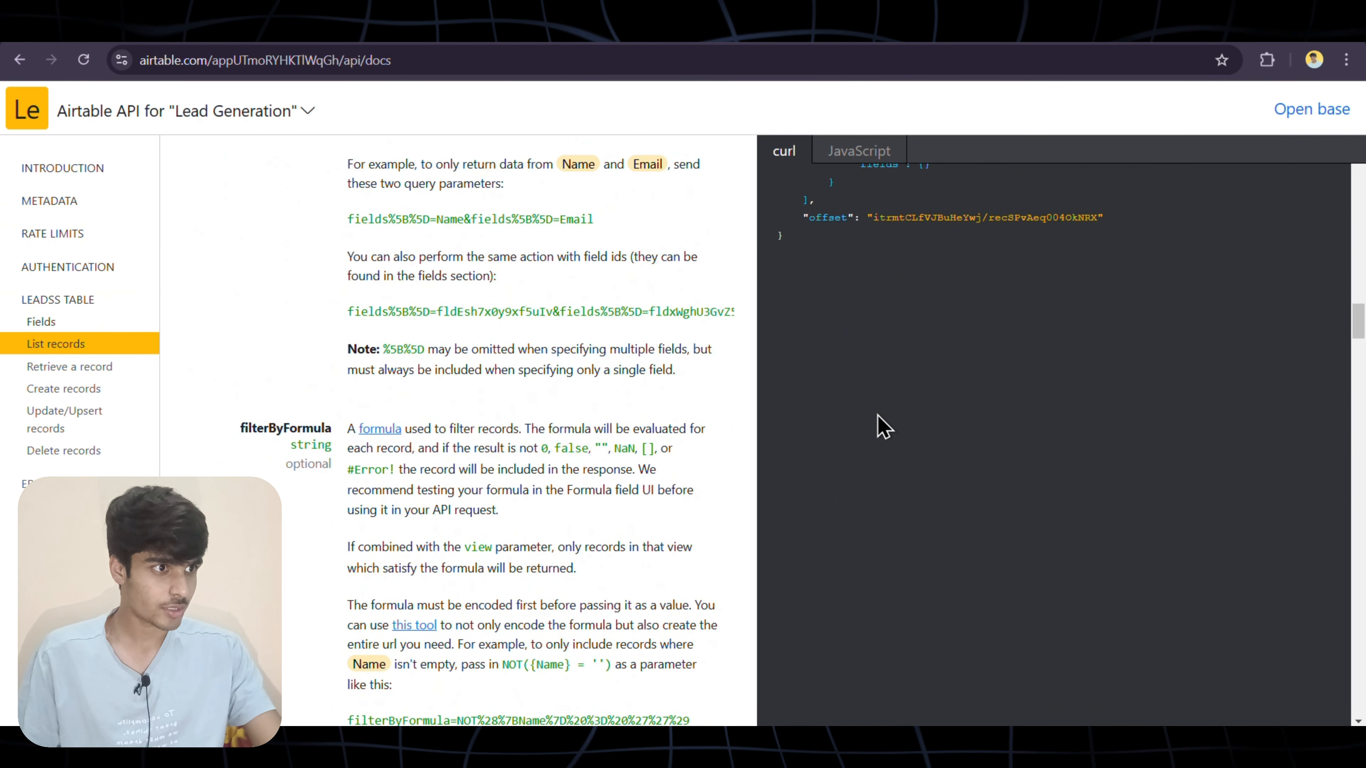
scroll(878, 415, up, 7)
scroll(878, 415, up, 3)
scroll(878, 416, up, 2)
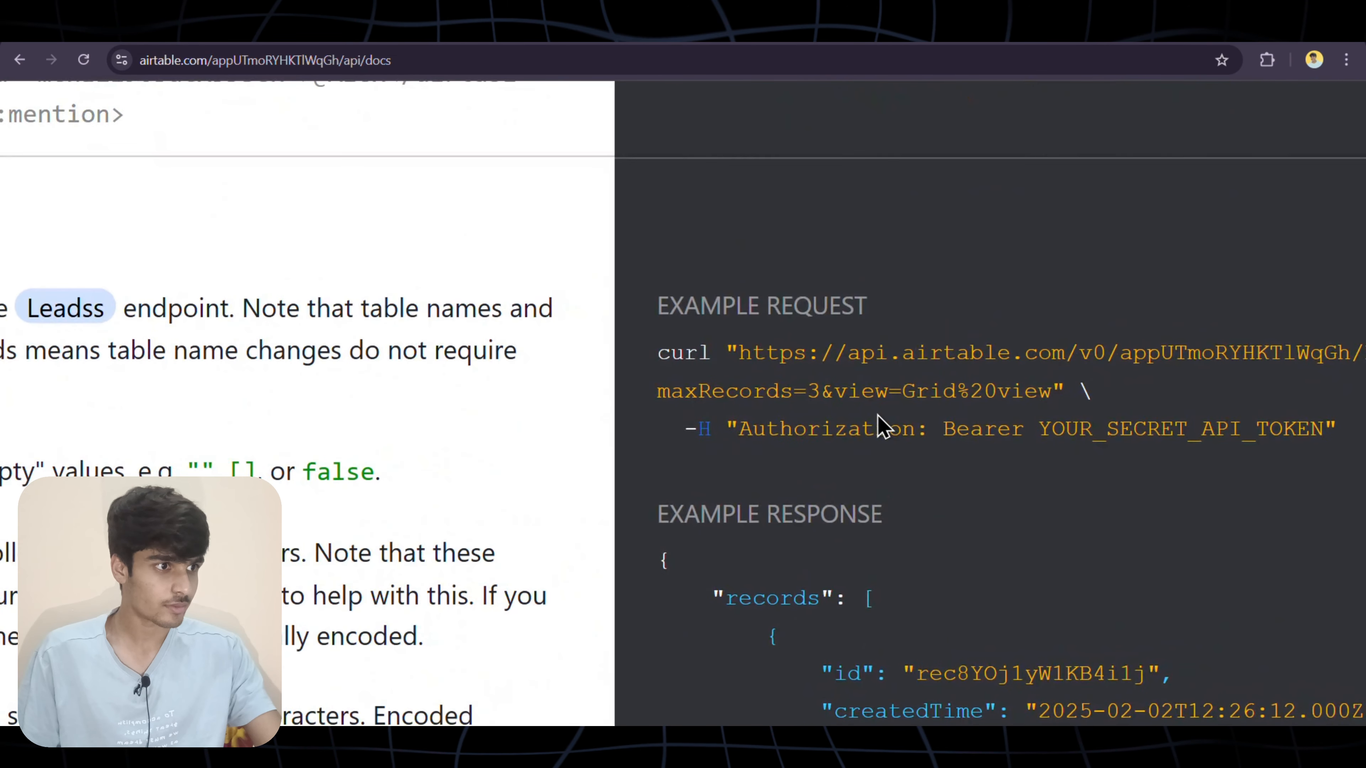
scroll(878, 415, right, 5)
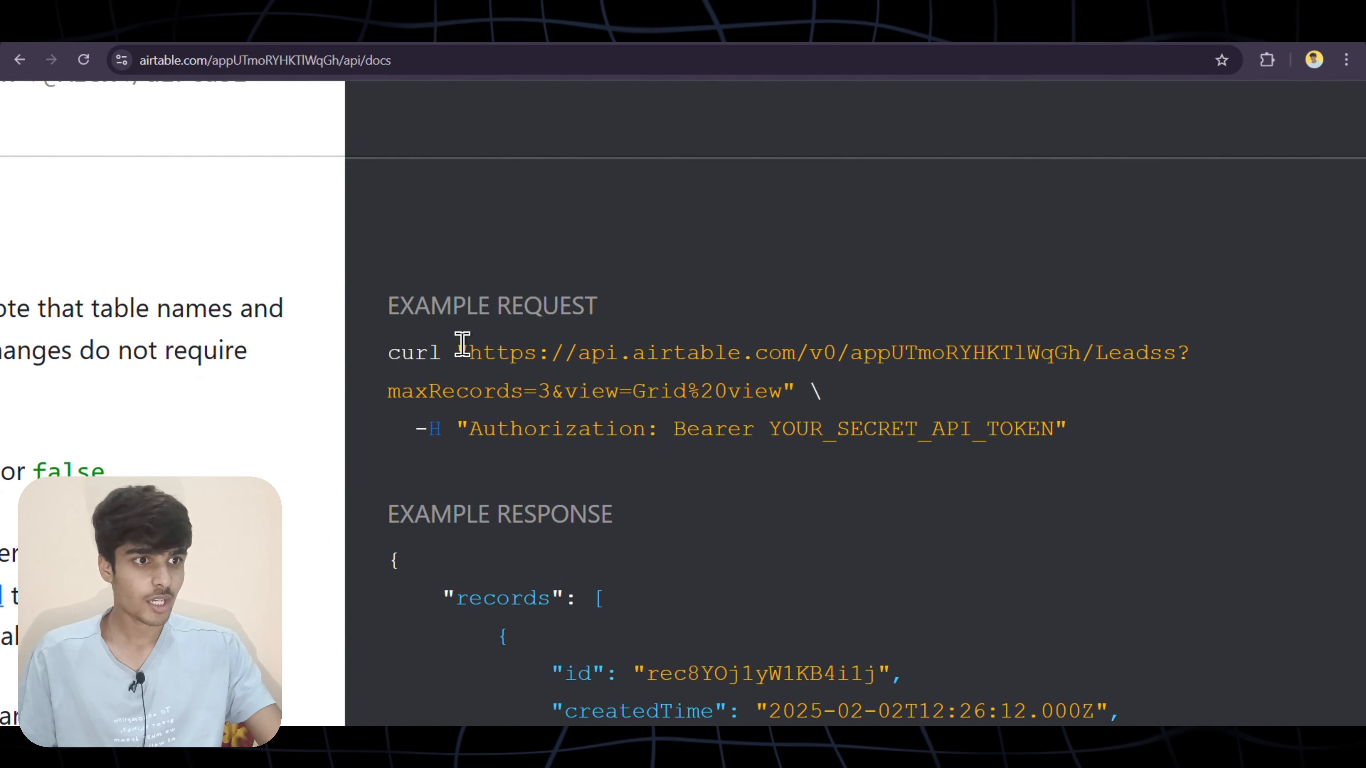
drag(472, 350, 1165, 352)
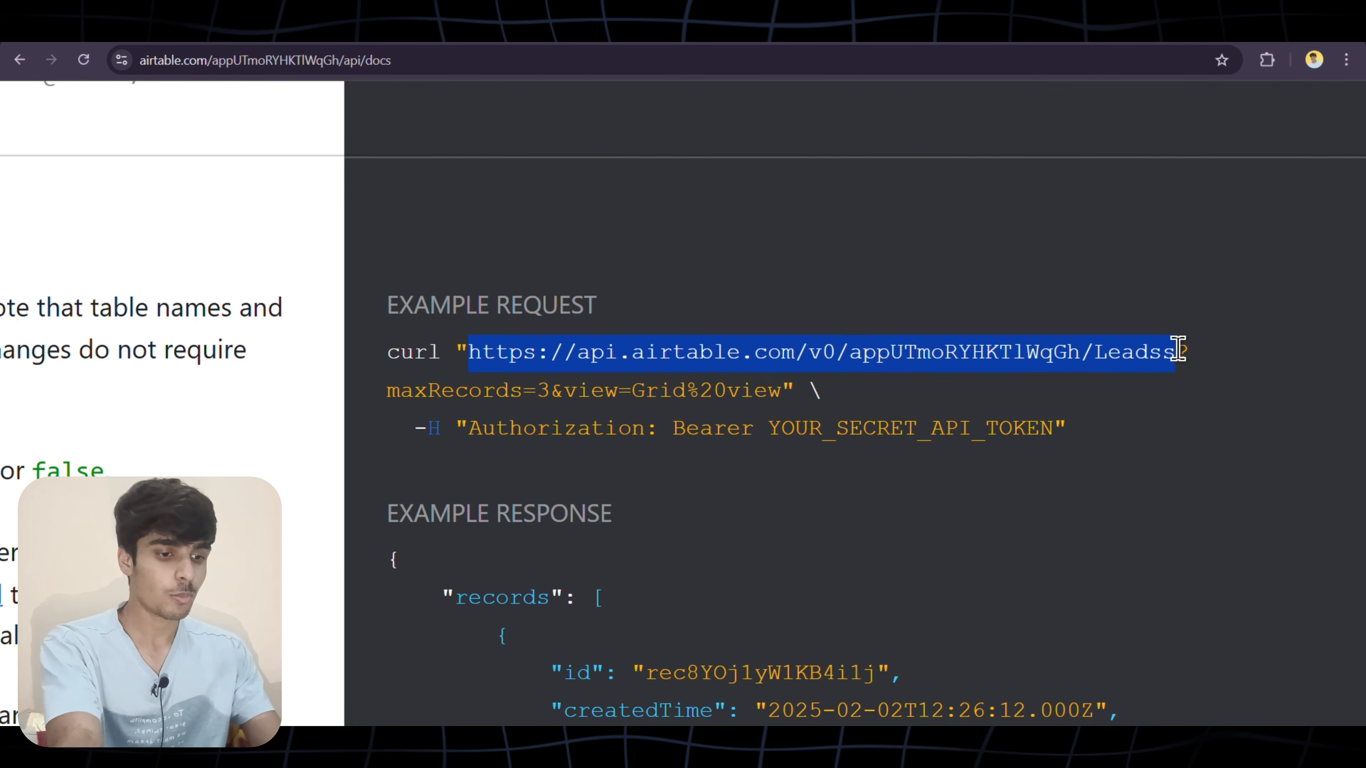
scroll(795, 383, down, 5)
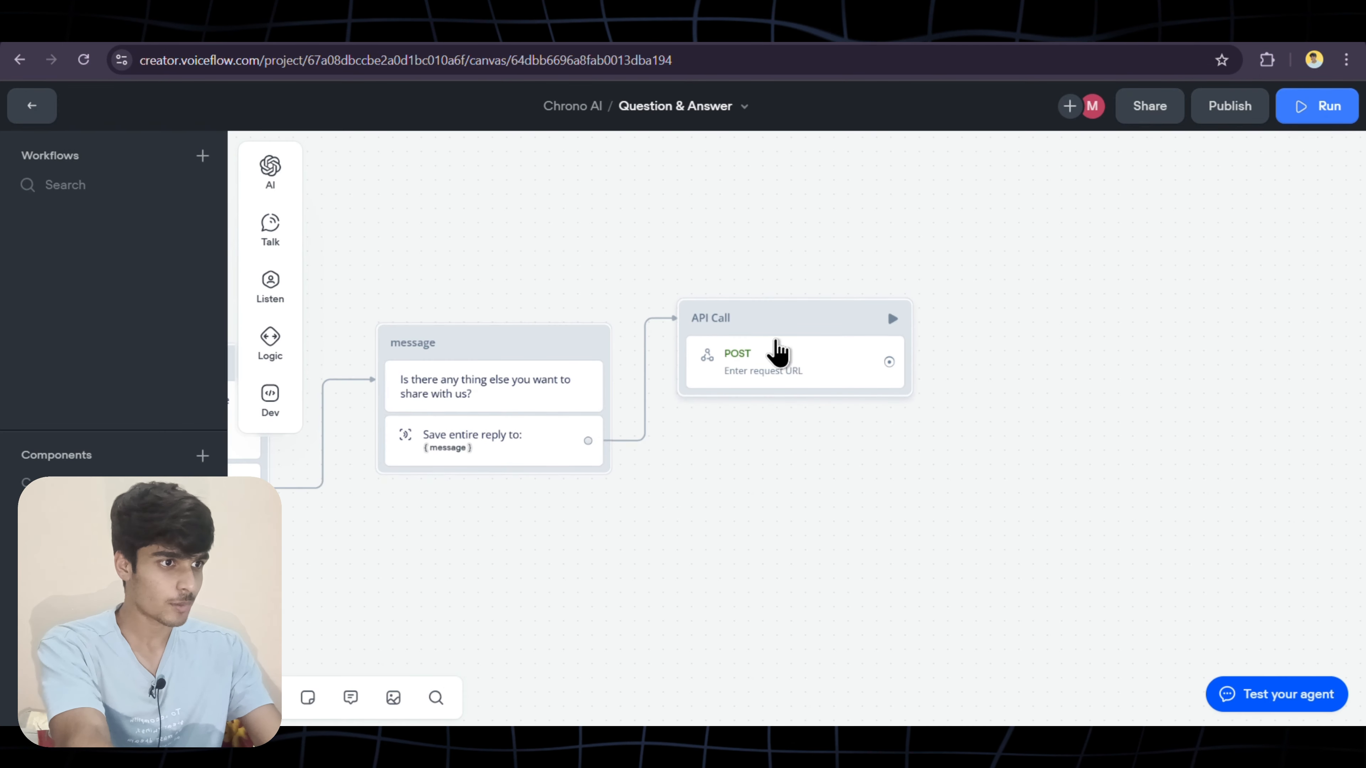
Paste the Airtable records URL and add an Authorization header of 'Bearer' plus the token
click(783, 353)
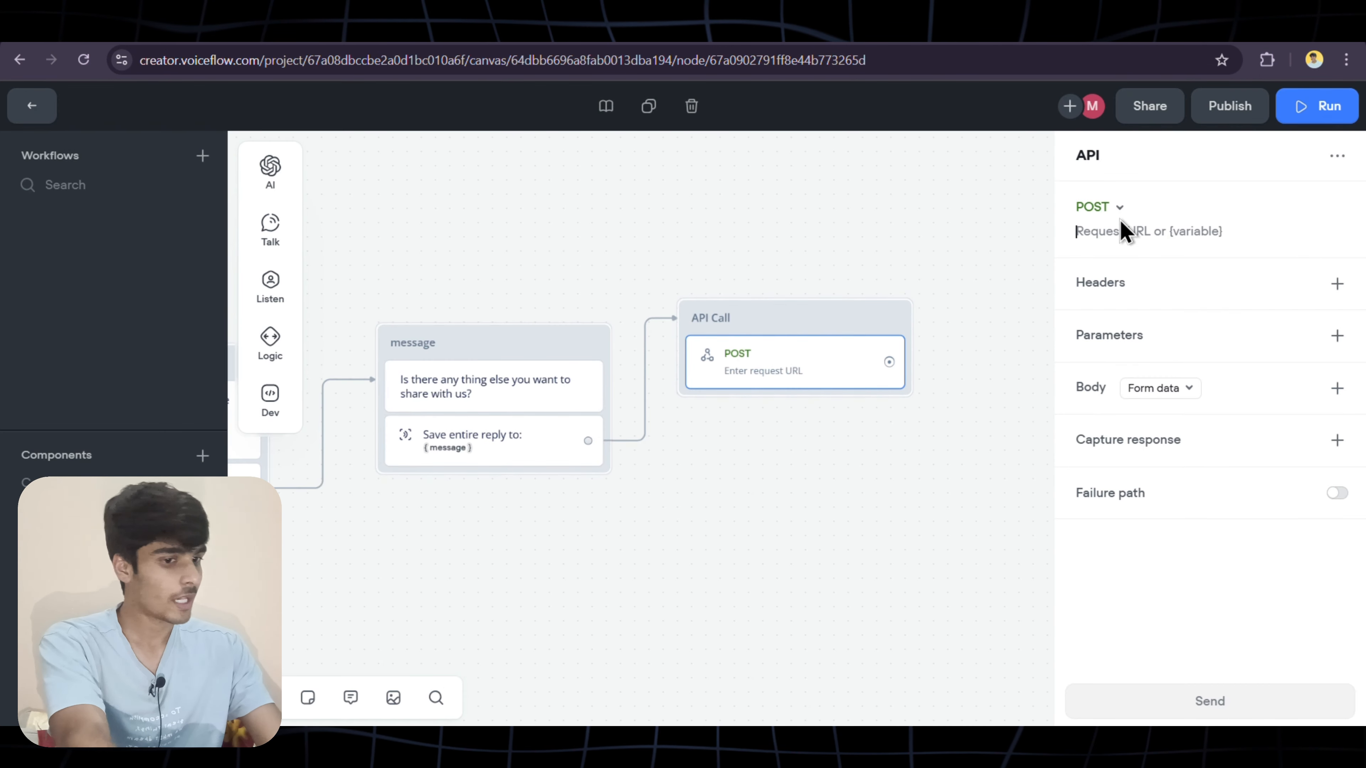
click(1120, 230)
key(ctrl+v)
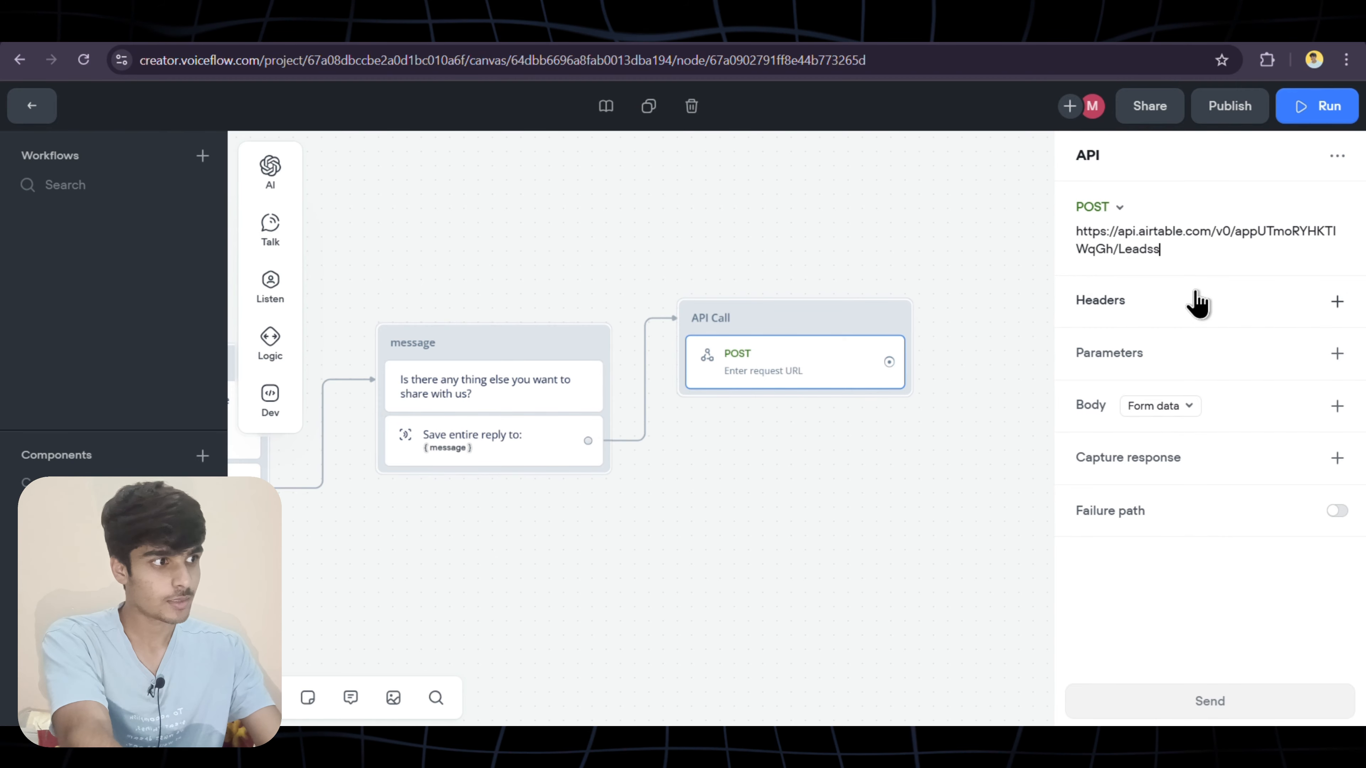
click(1337, 302)
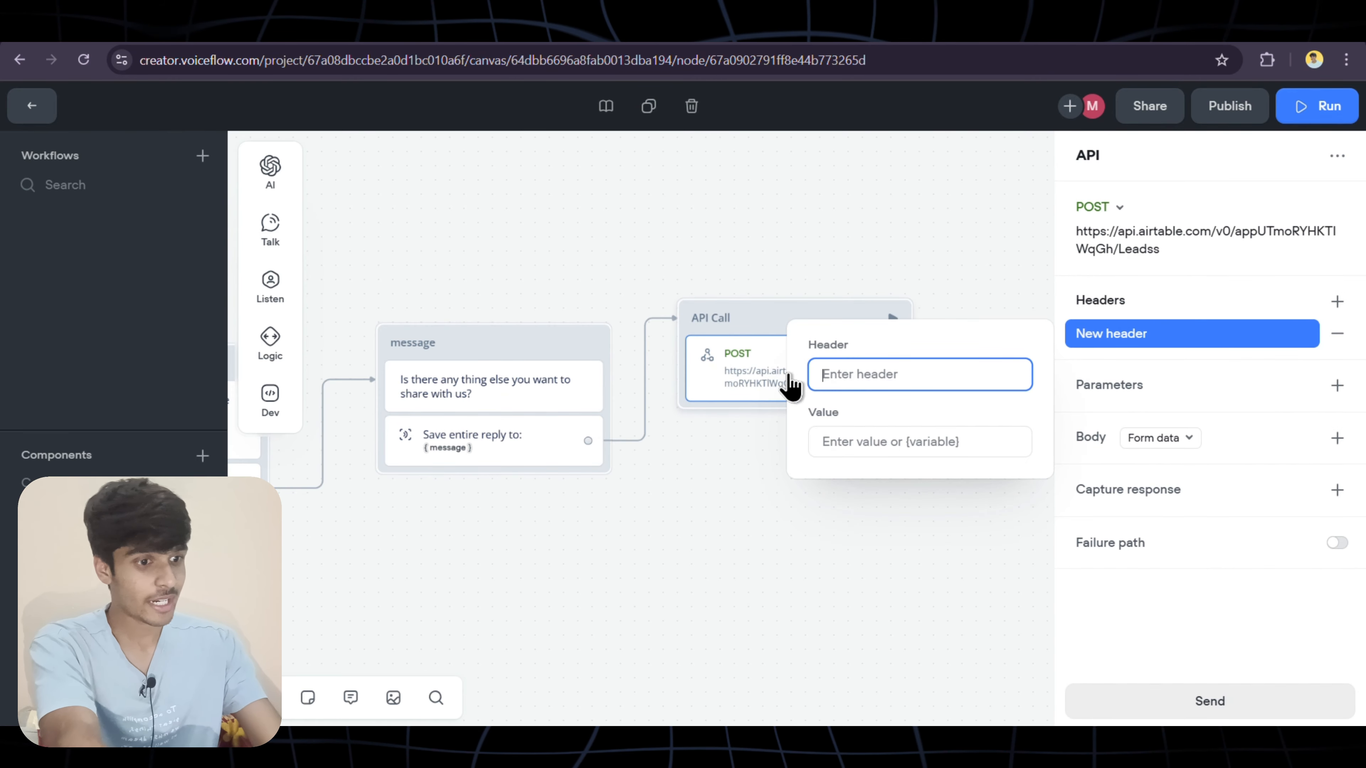
text(Authorization)
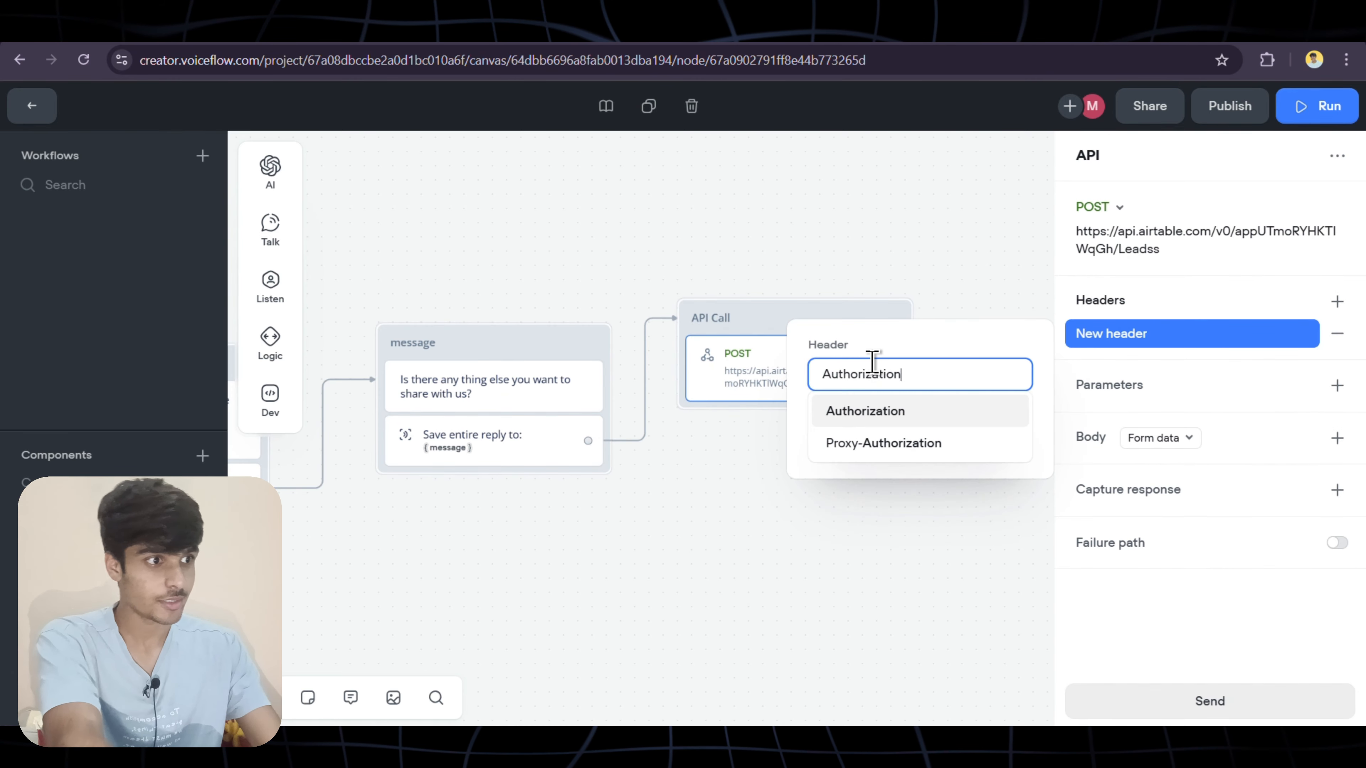
click(876, 422)
click(874, 442)
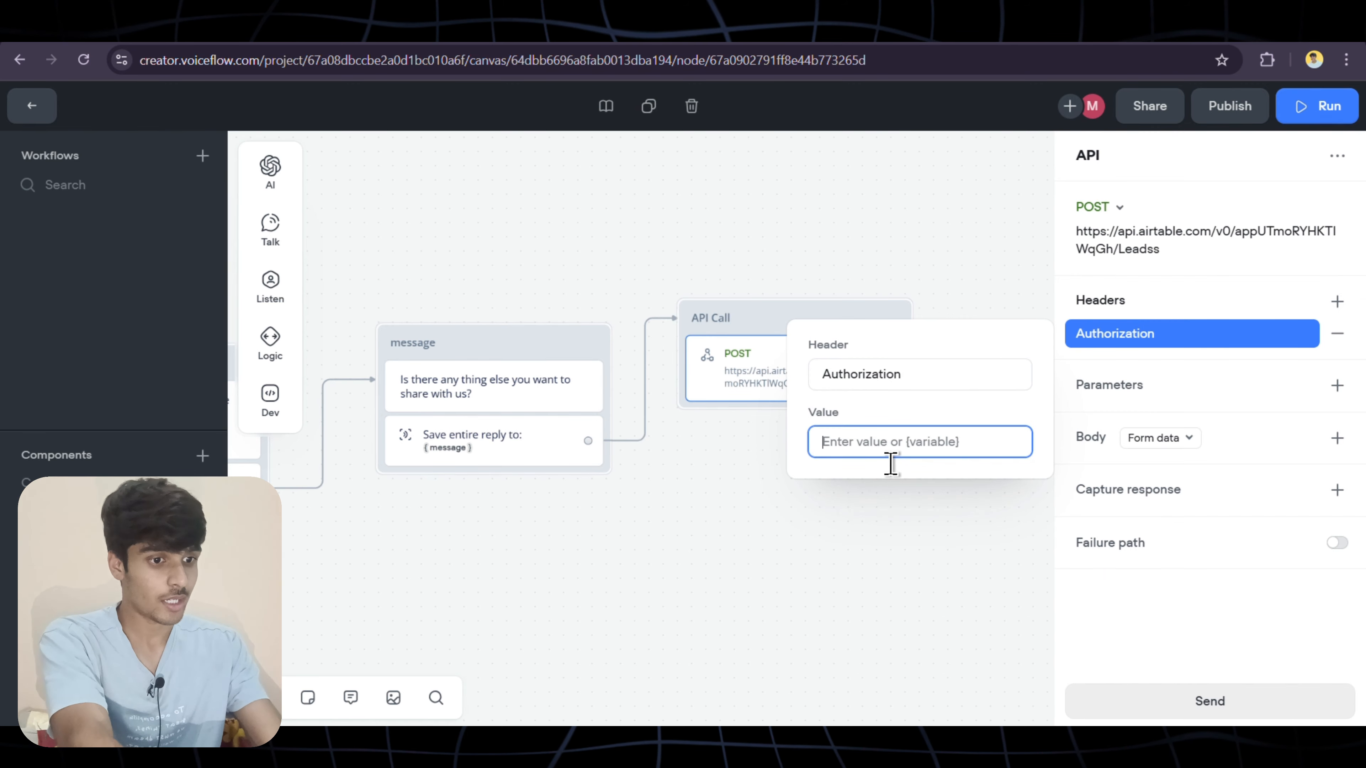
text(Bearer)
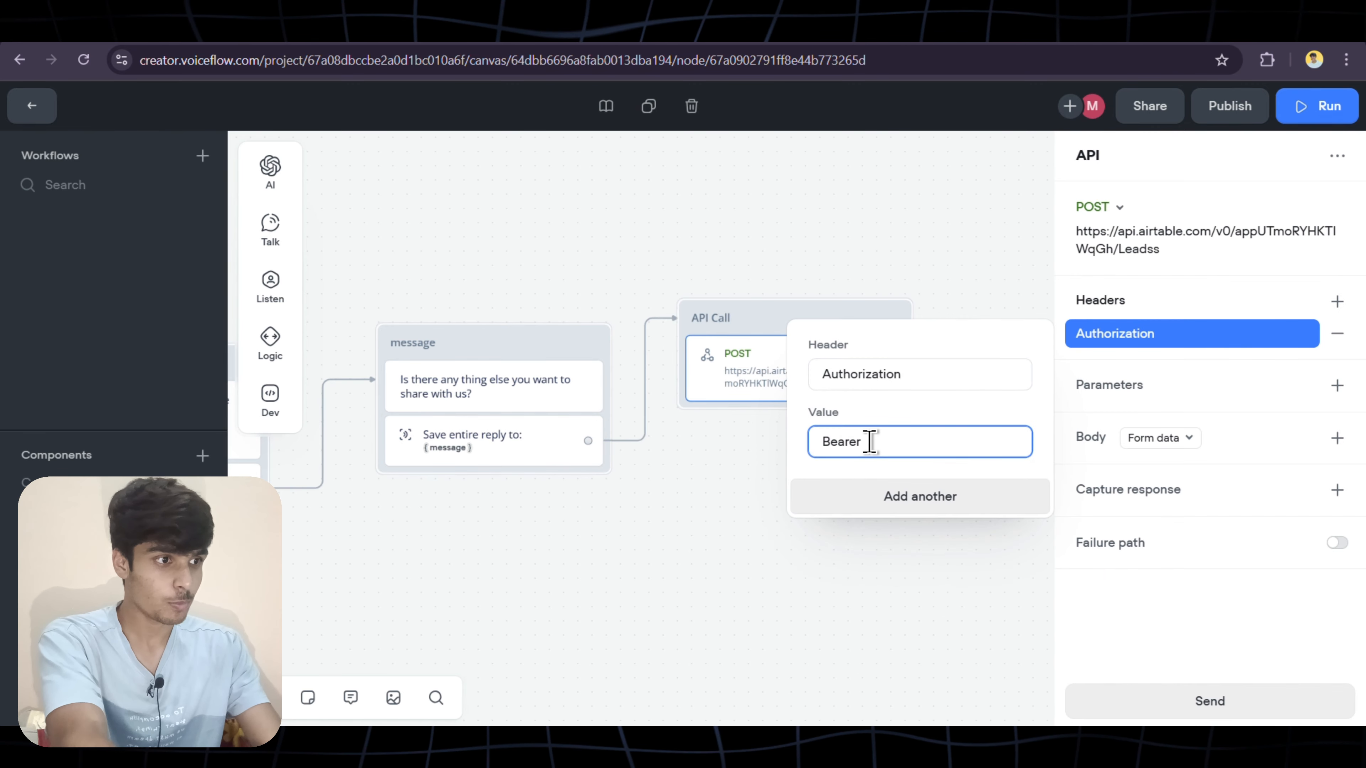
key(ctrl+v)
click(1129, 627)
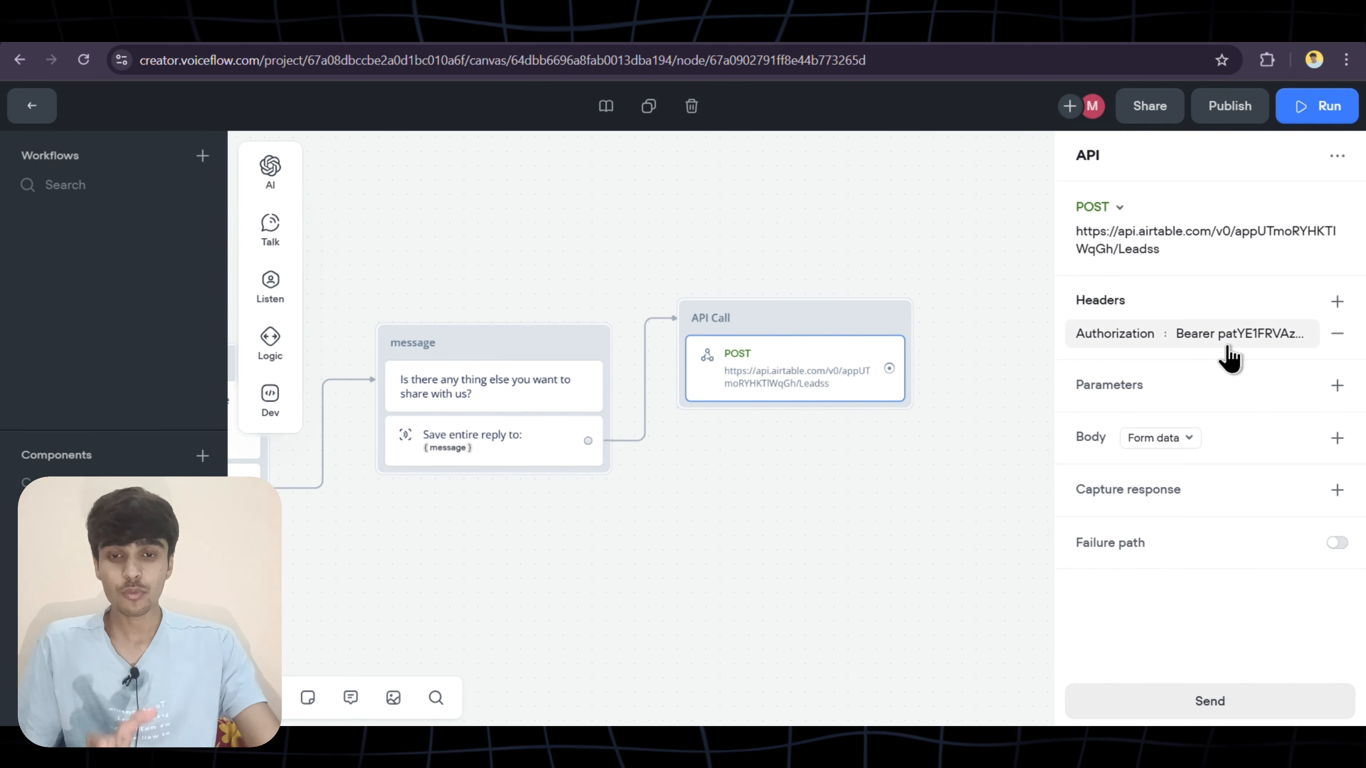
Add a second header, Content-Type, set to application/json
click(1338, 303)
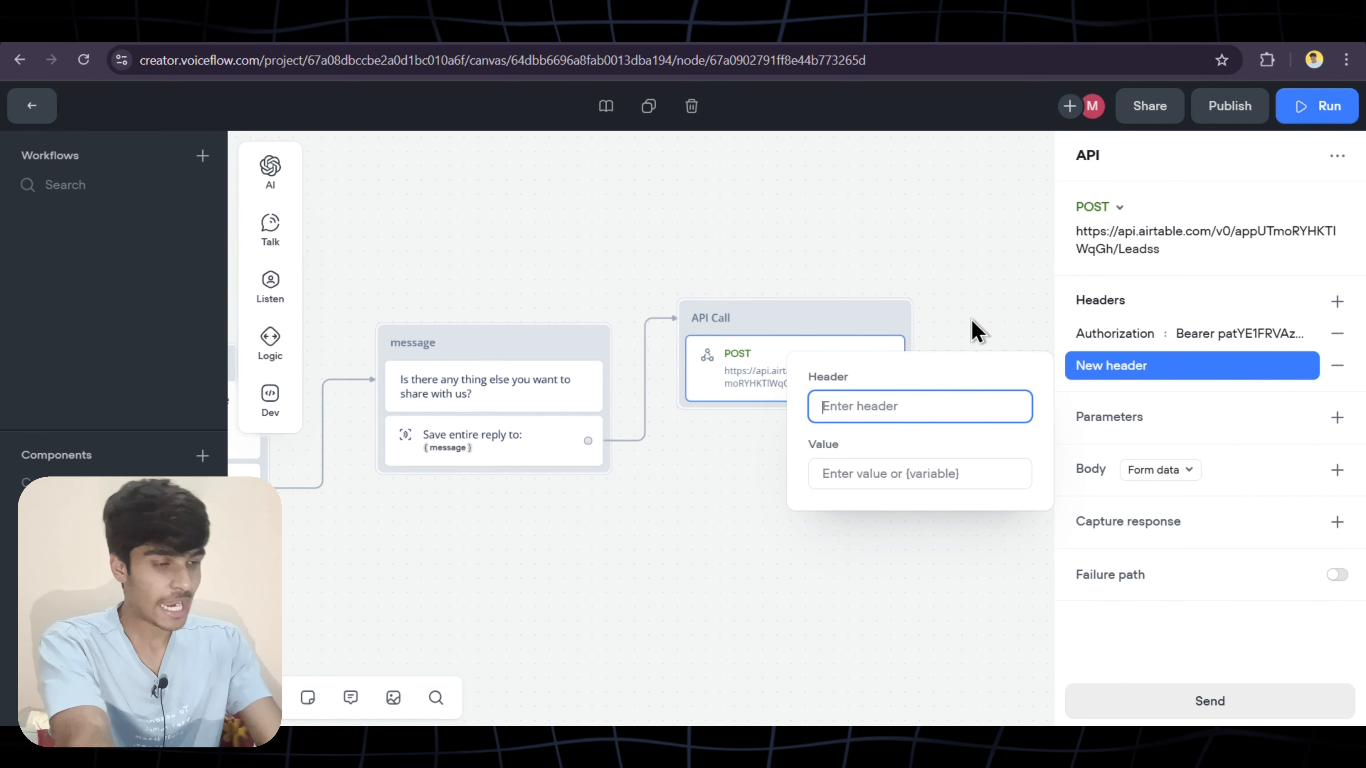
click(855, 474)
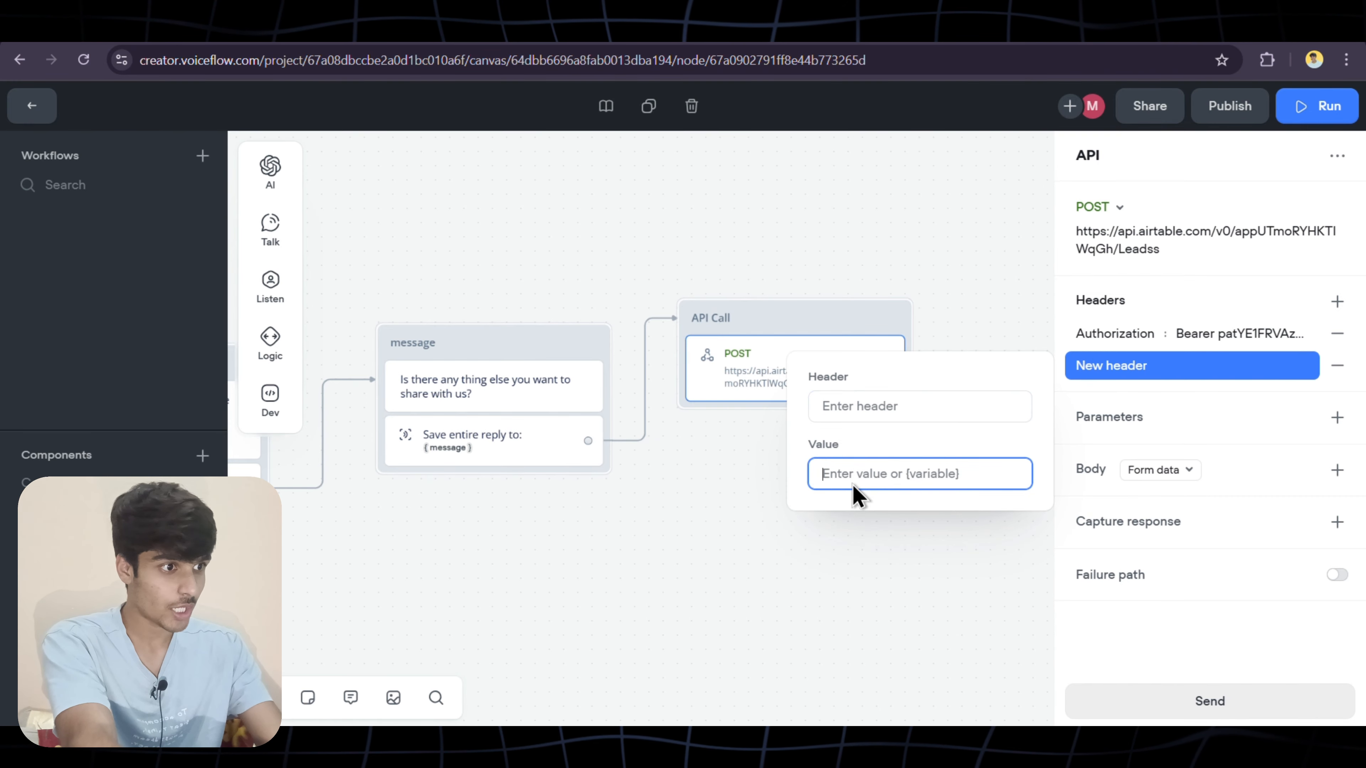
key(ctrl+v)
click(861, 406)
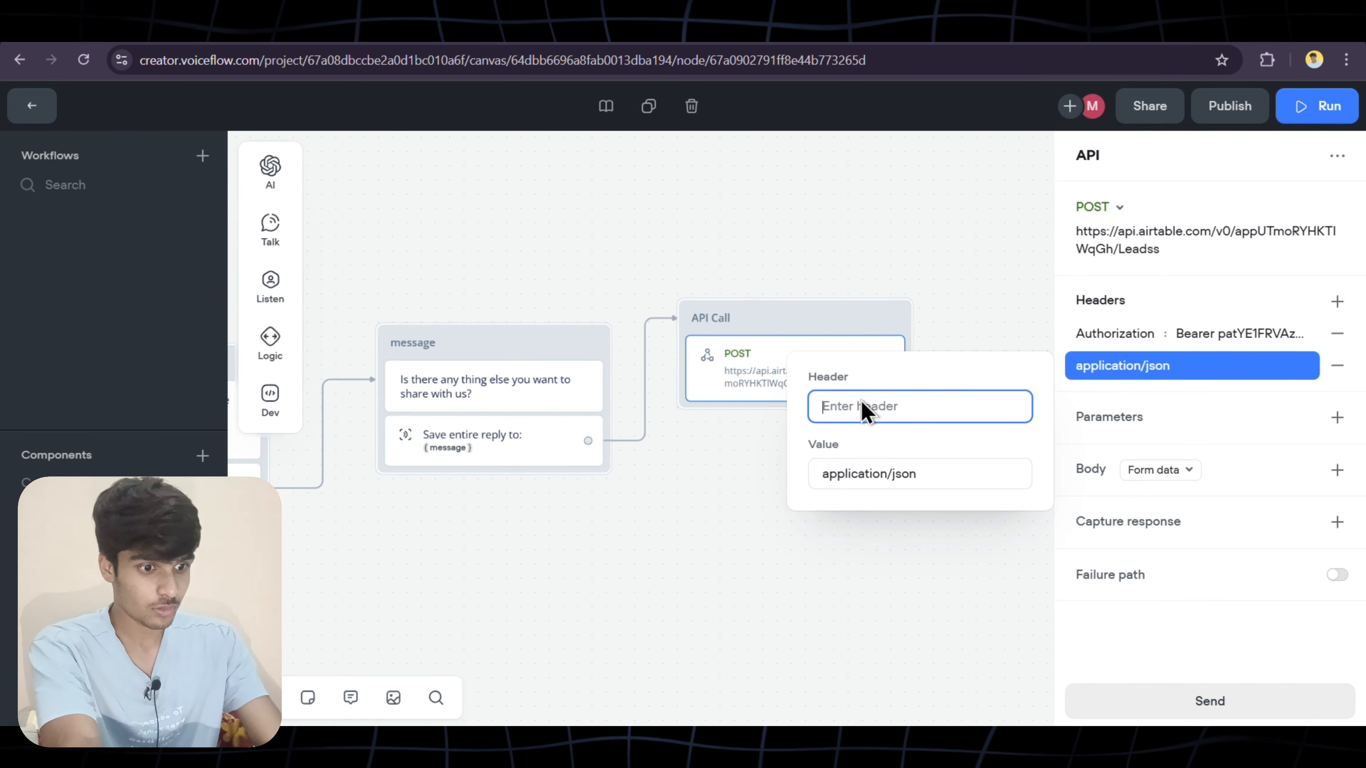
key(super+v)
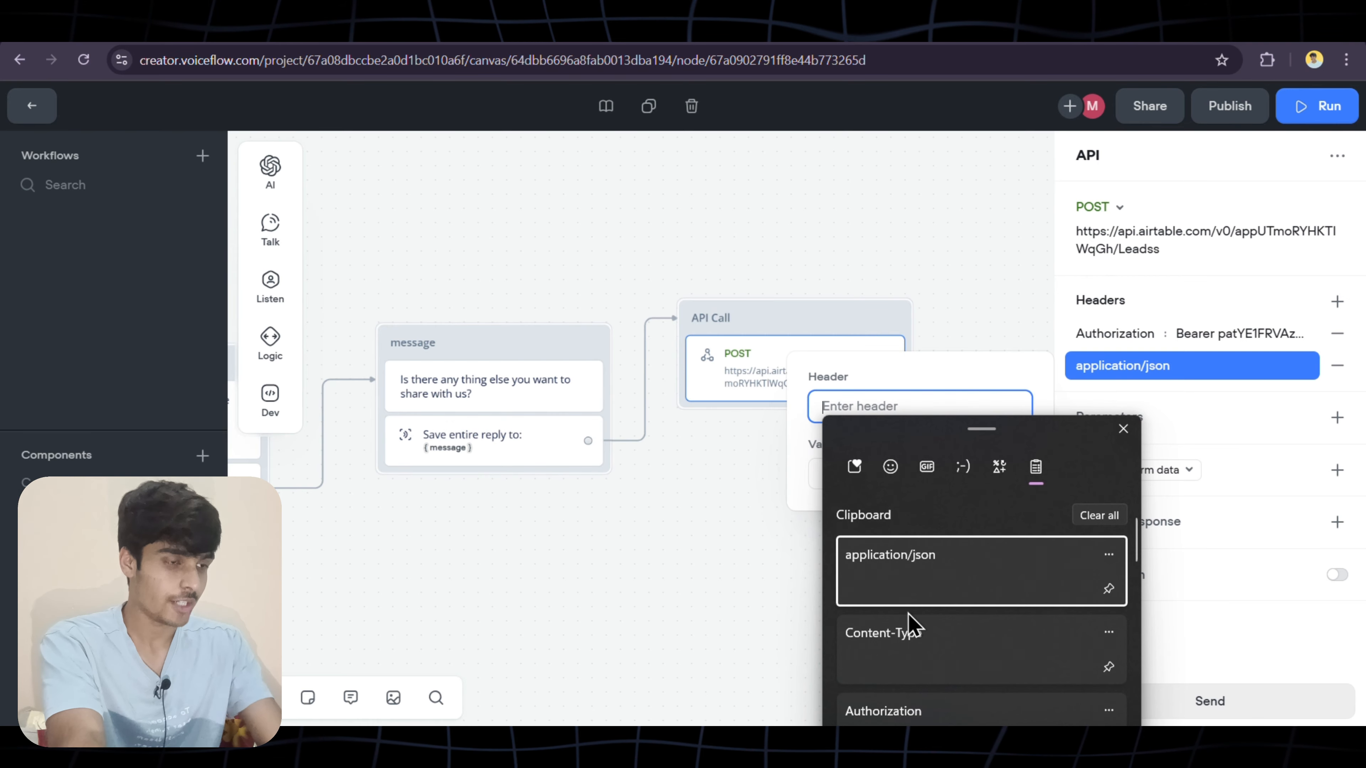
click(936, 656)
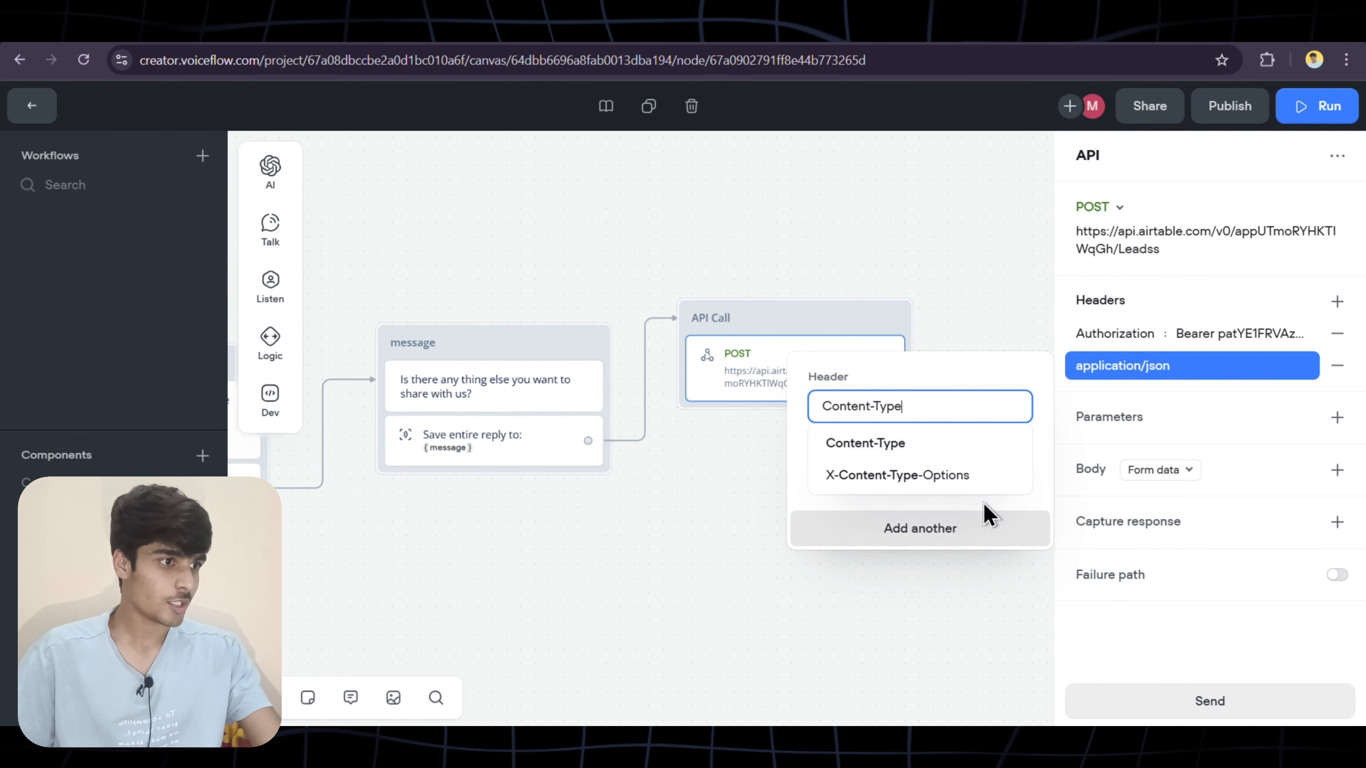
click(901, 452)
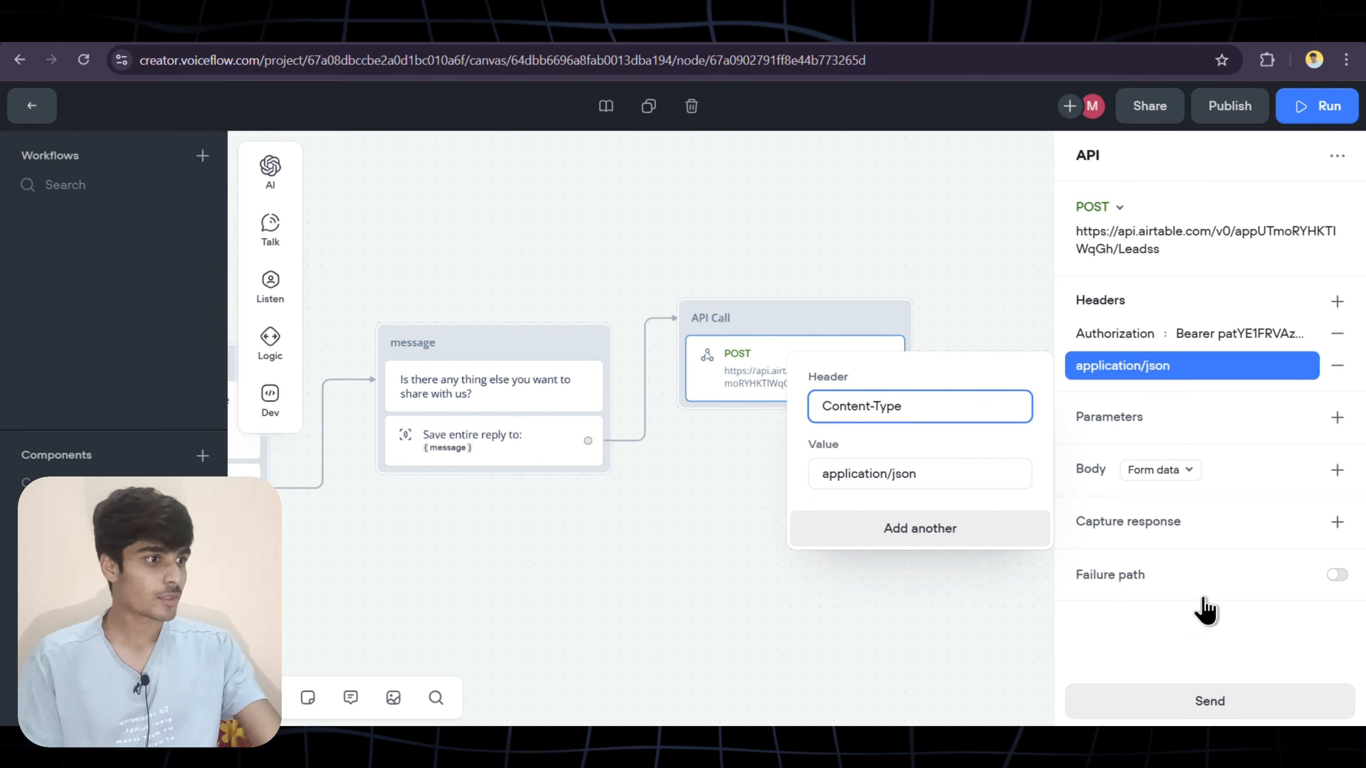
click(1113, 610)
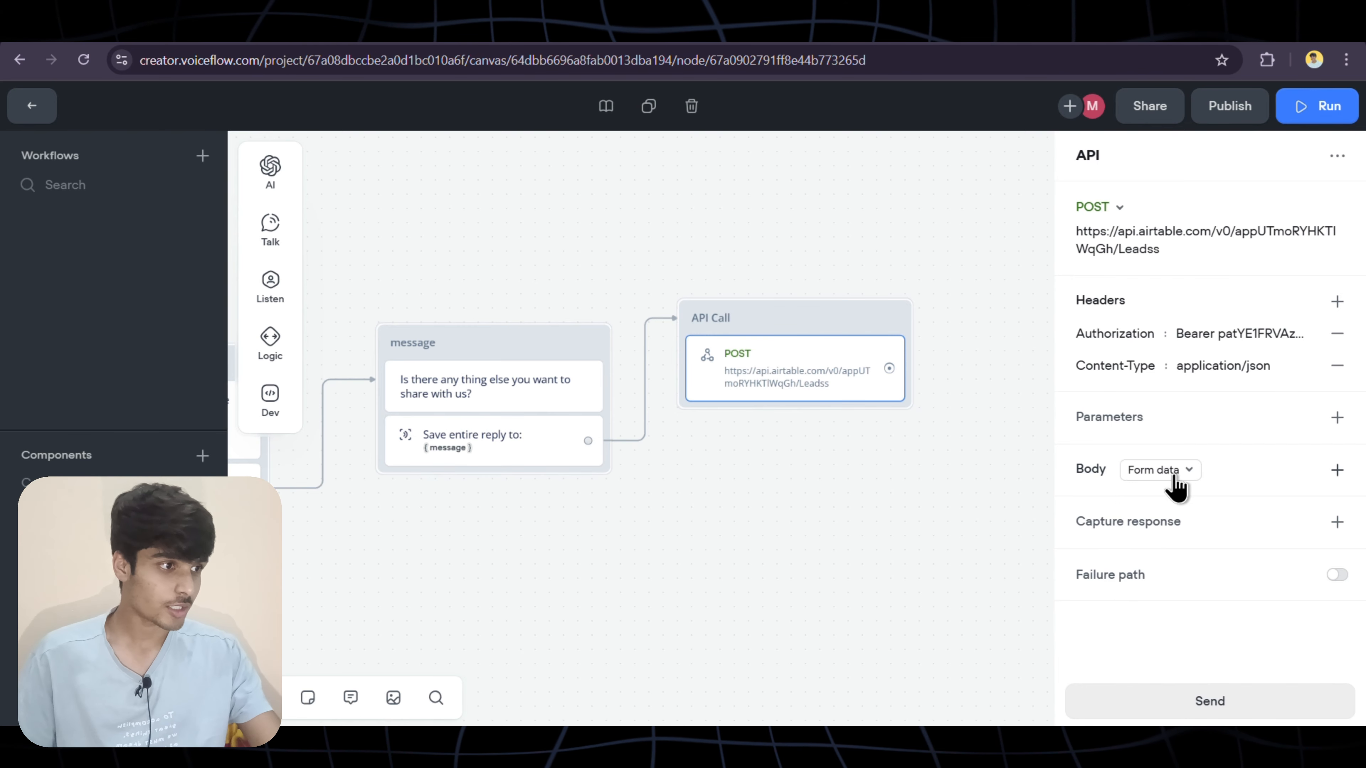
Switch the body to Raw JSON mapping Name, Email, Message, Purpose to {name}, {email}, {message}, {purpose}
click(1154, 482)
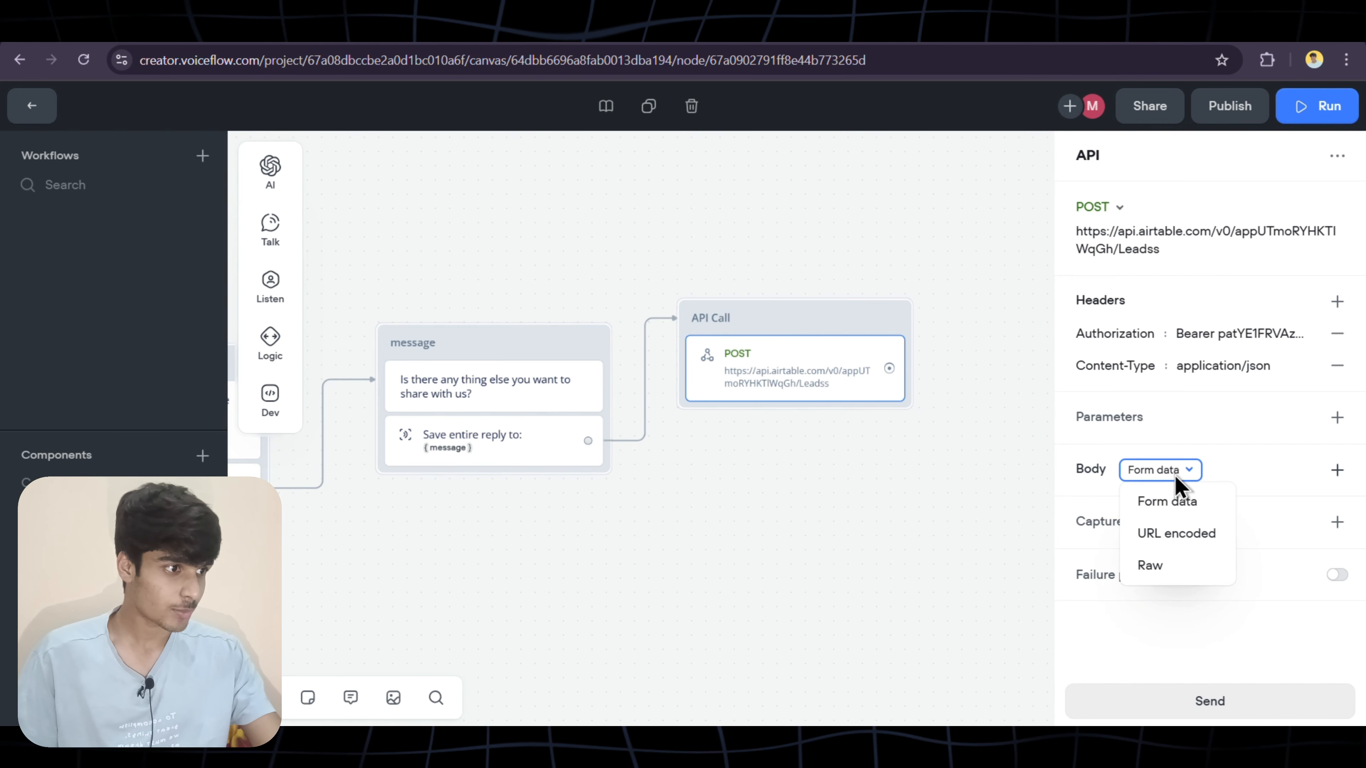
click(1170, 568)
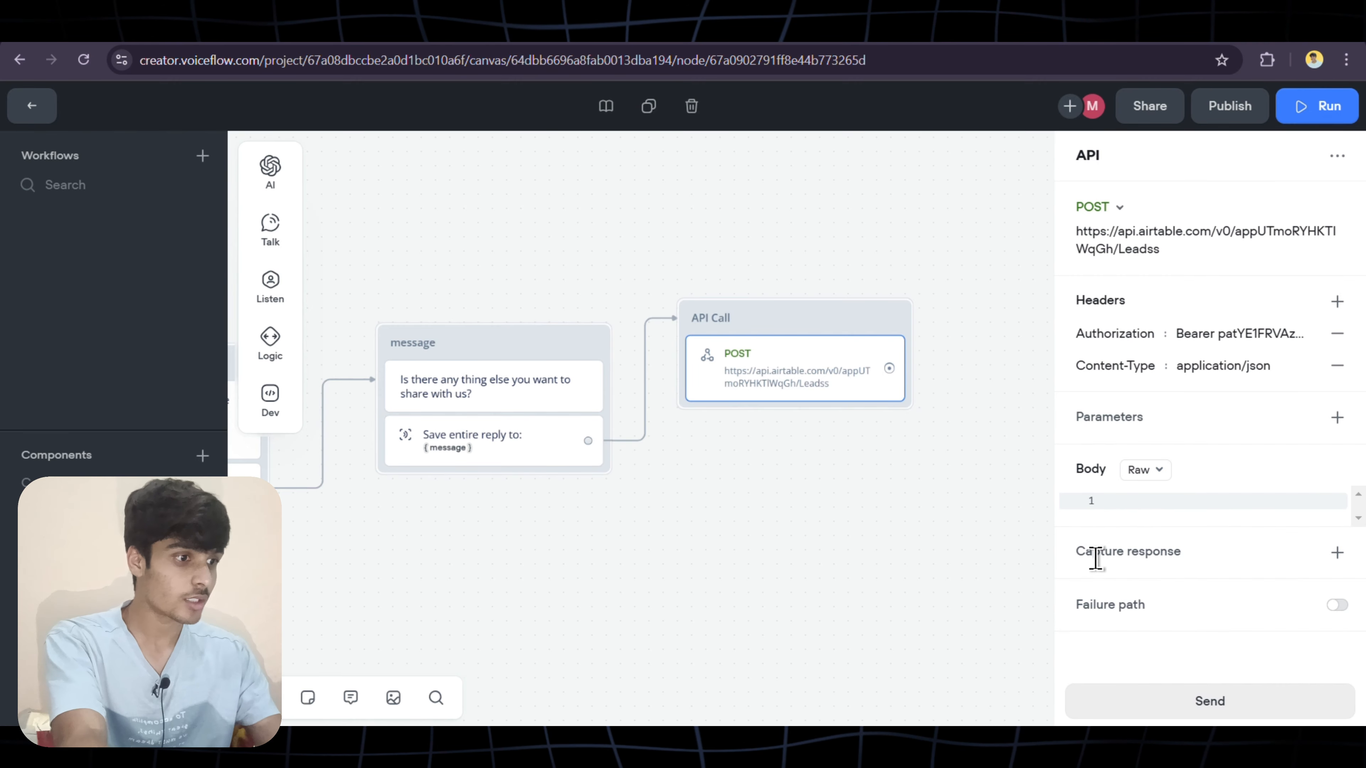
text({   "records": [     {       "fields": {         "Name": "{name}",         "Email": "{email}",         "Message": "{message}",         "Purpose": "{purpose}"       }     }   ] })
scroll(1194, 522, down, 2)
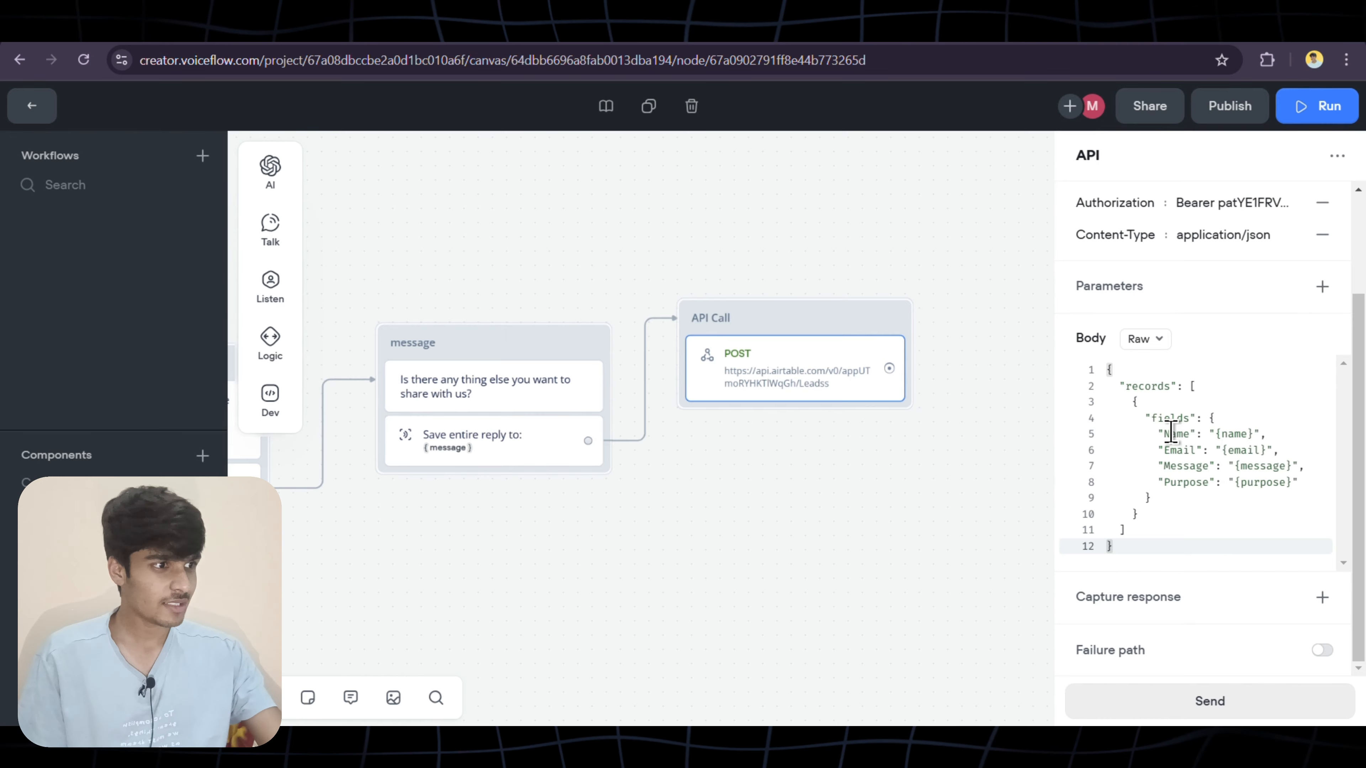
click(1188, 436)
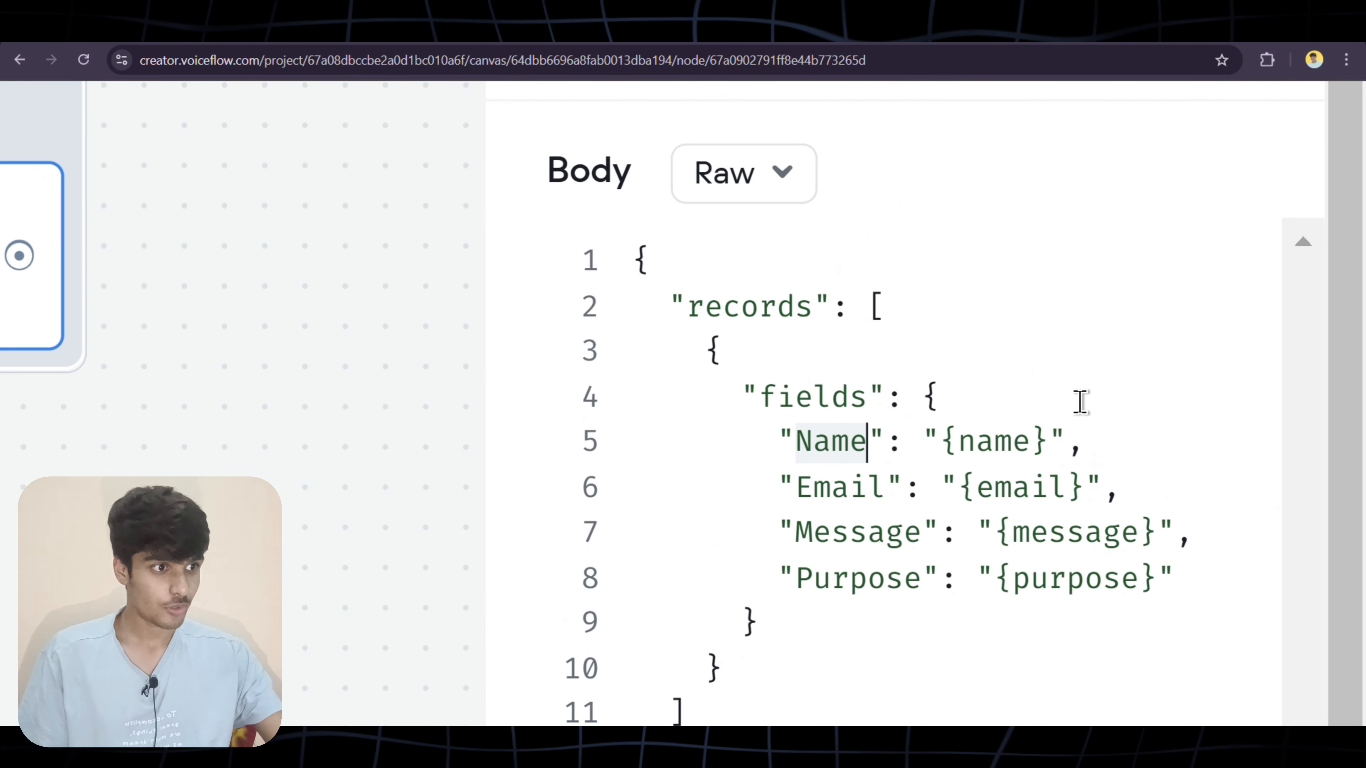
scroll(788, 361, down, 2)
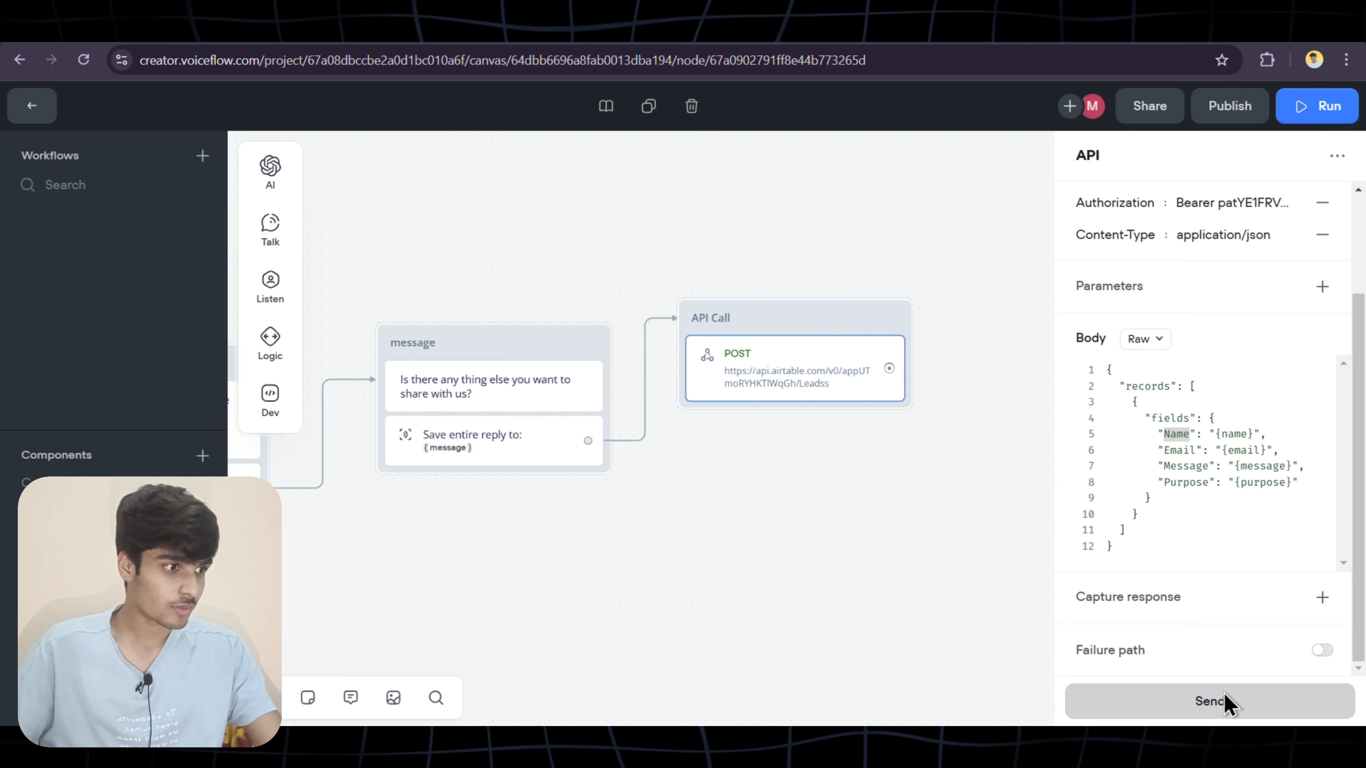
Send a test request, verify the 200 OK response with a created record, and close the panel
click(1222, 703)
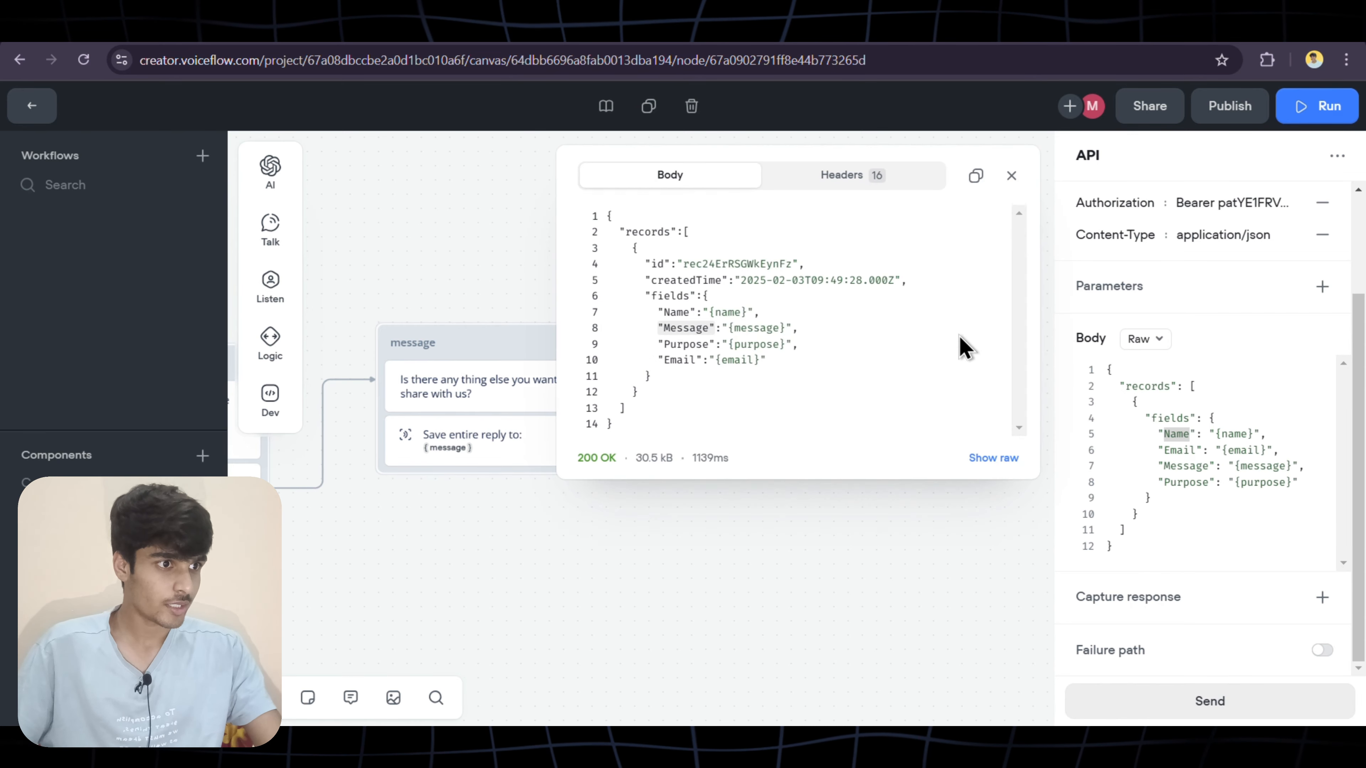
double_click(601, 458)
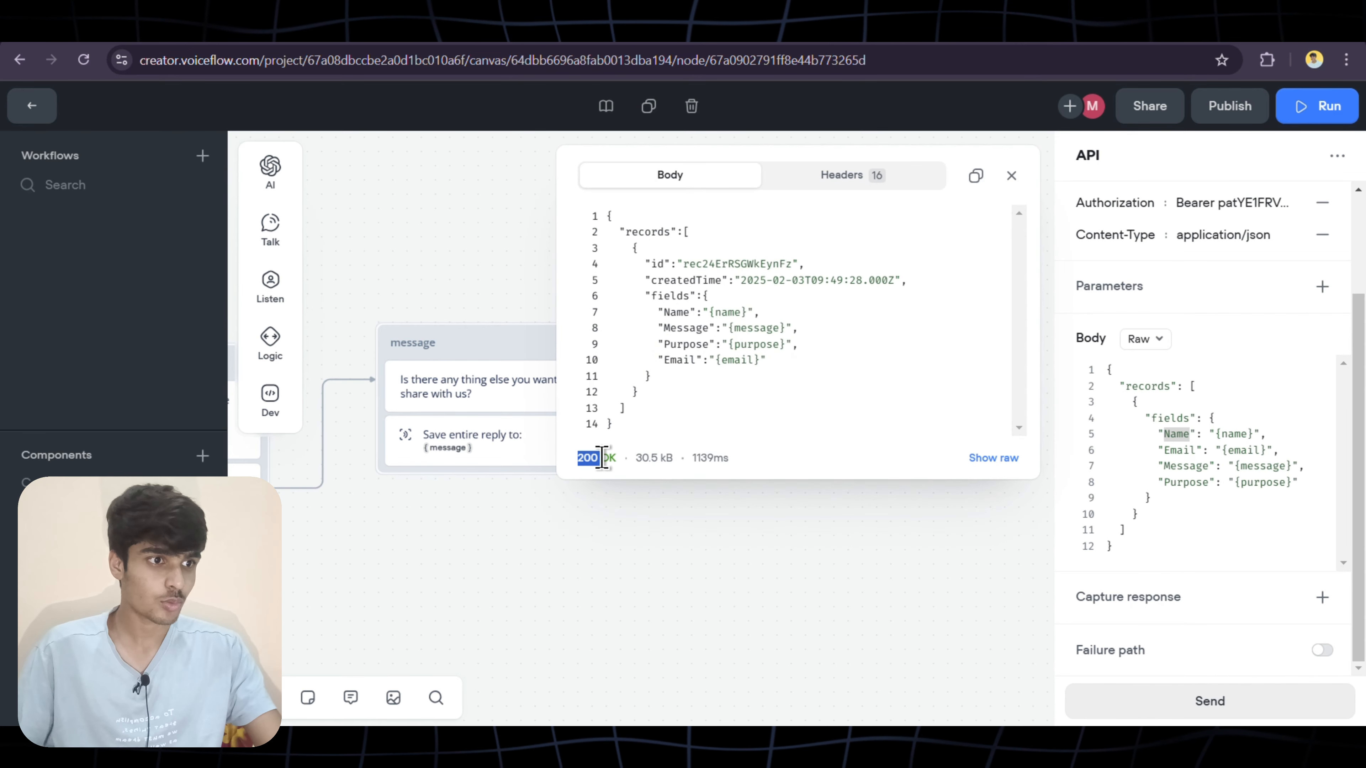
click(495, 29)
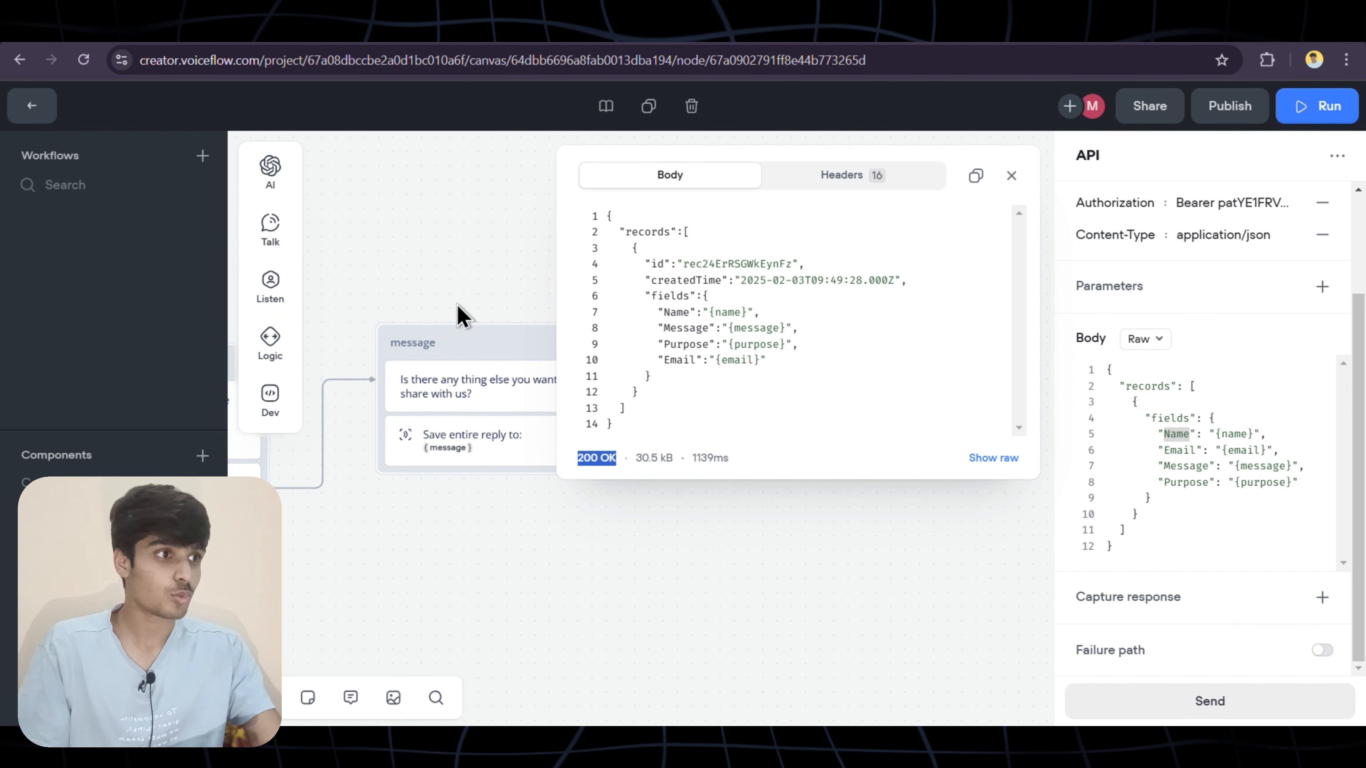
click(1013, 177)
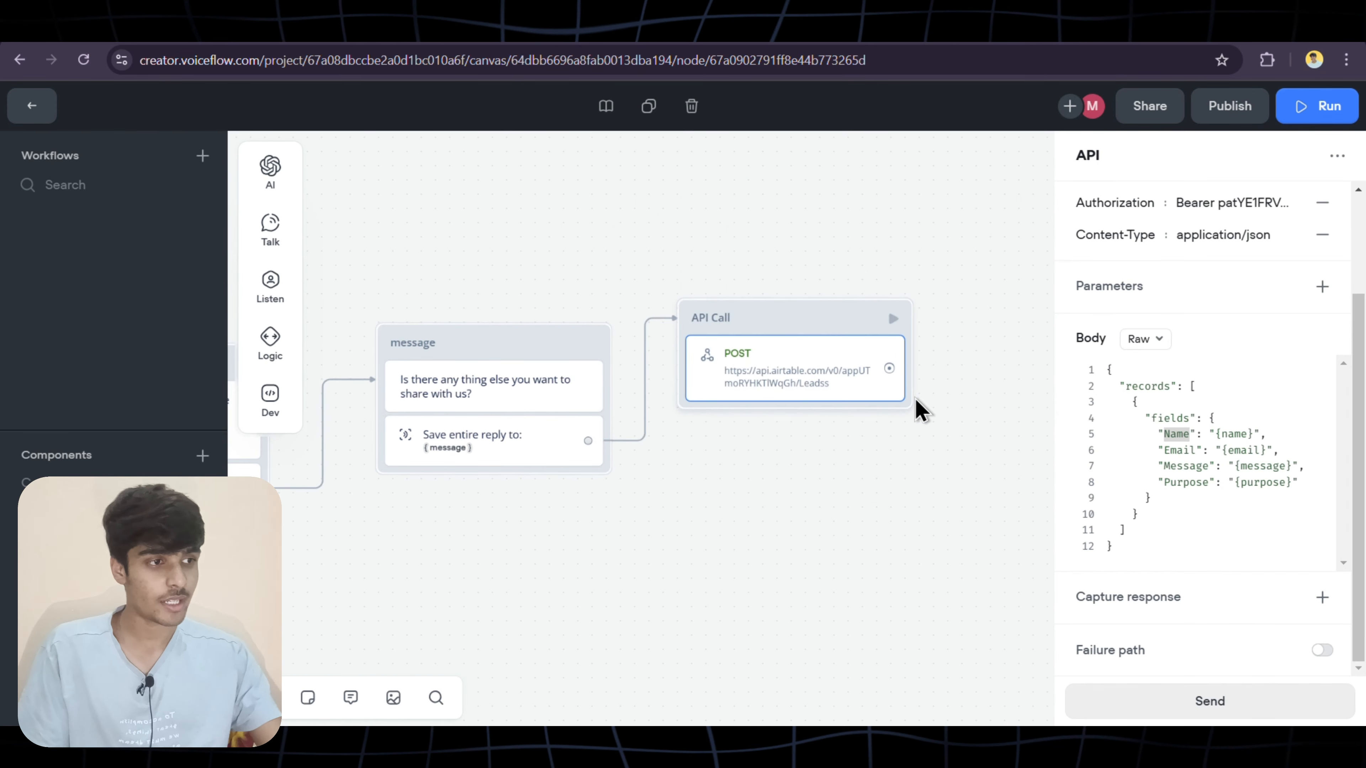
scroll(921, 412, right, 5)
Add a message after API Call: 'Thanks, We got your details and soon our agent is going to cotact you!'
drag(645, 366, 713, 318)
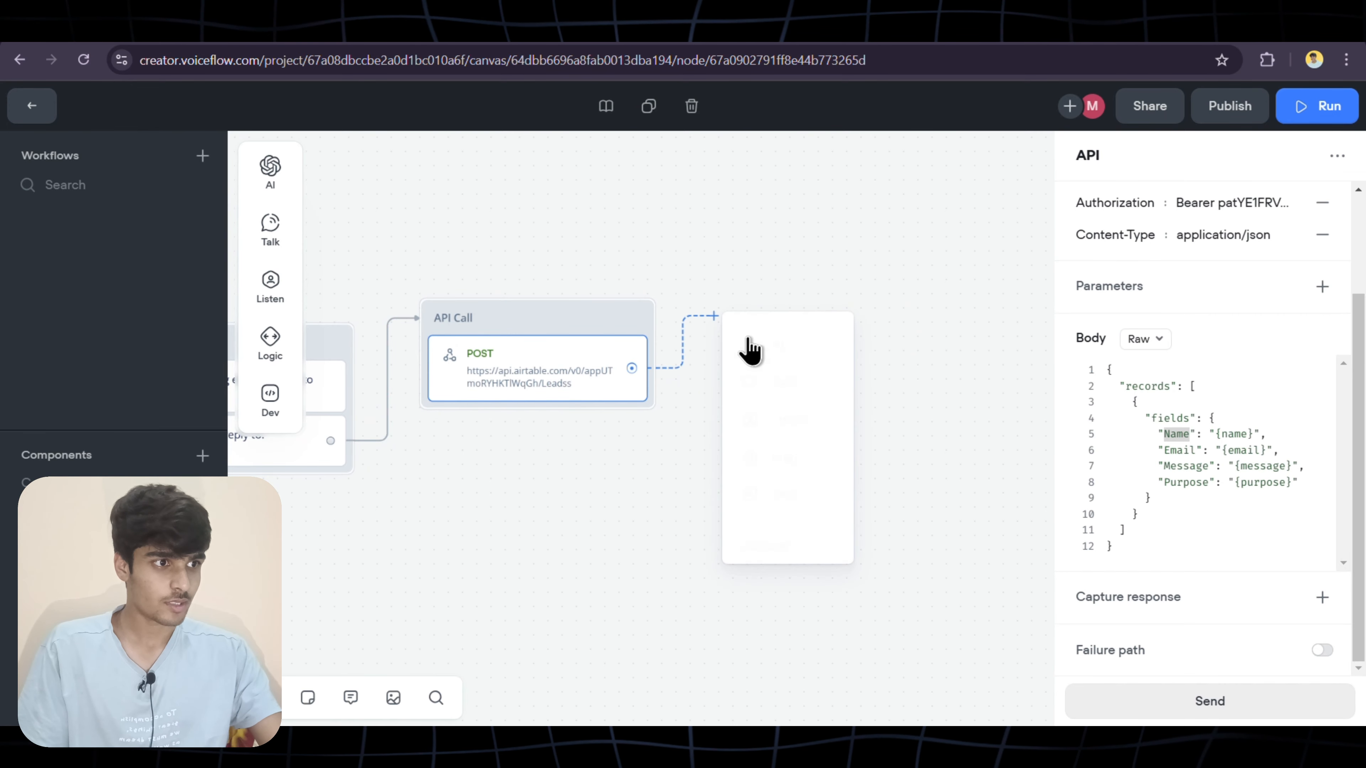
mouse_move(796, 377)
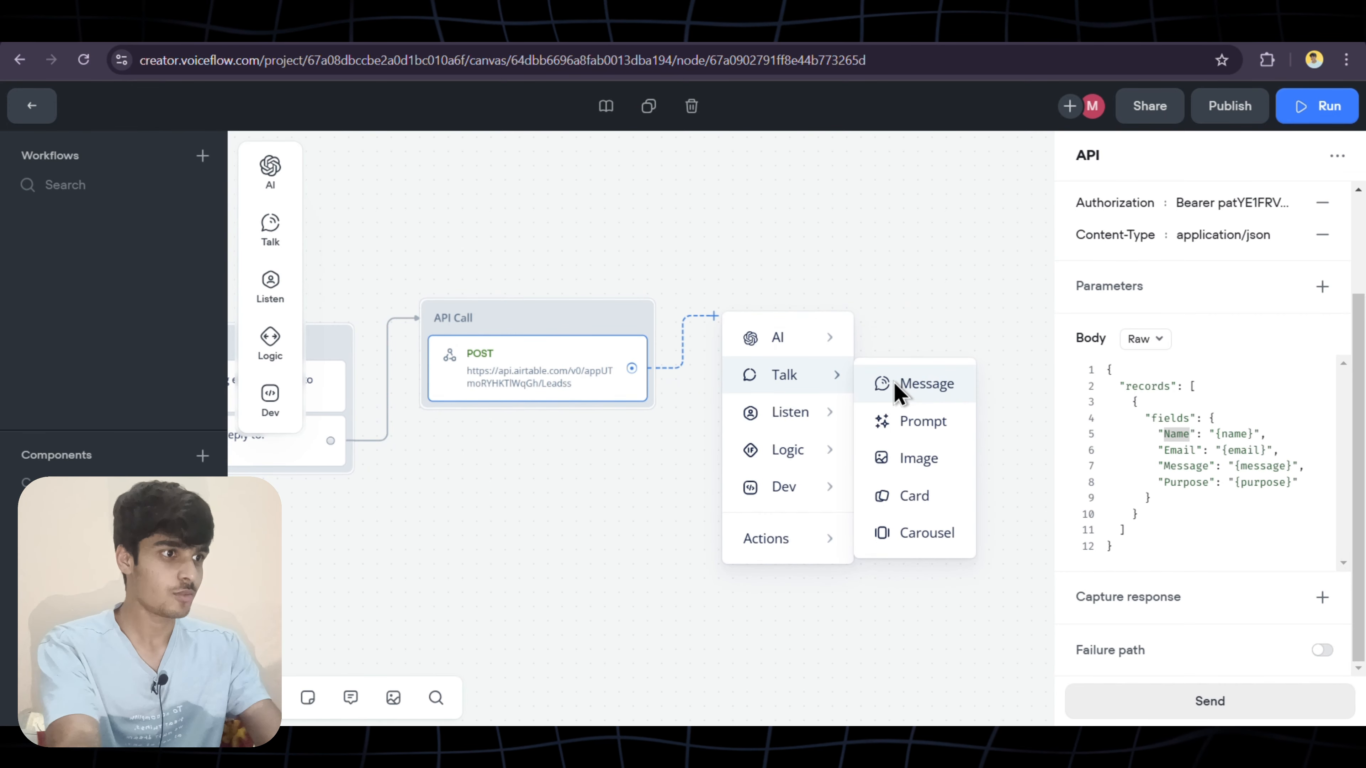
click(897, 391)
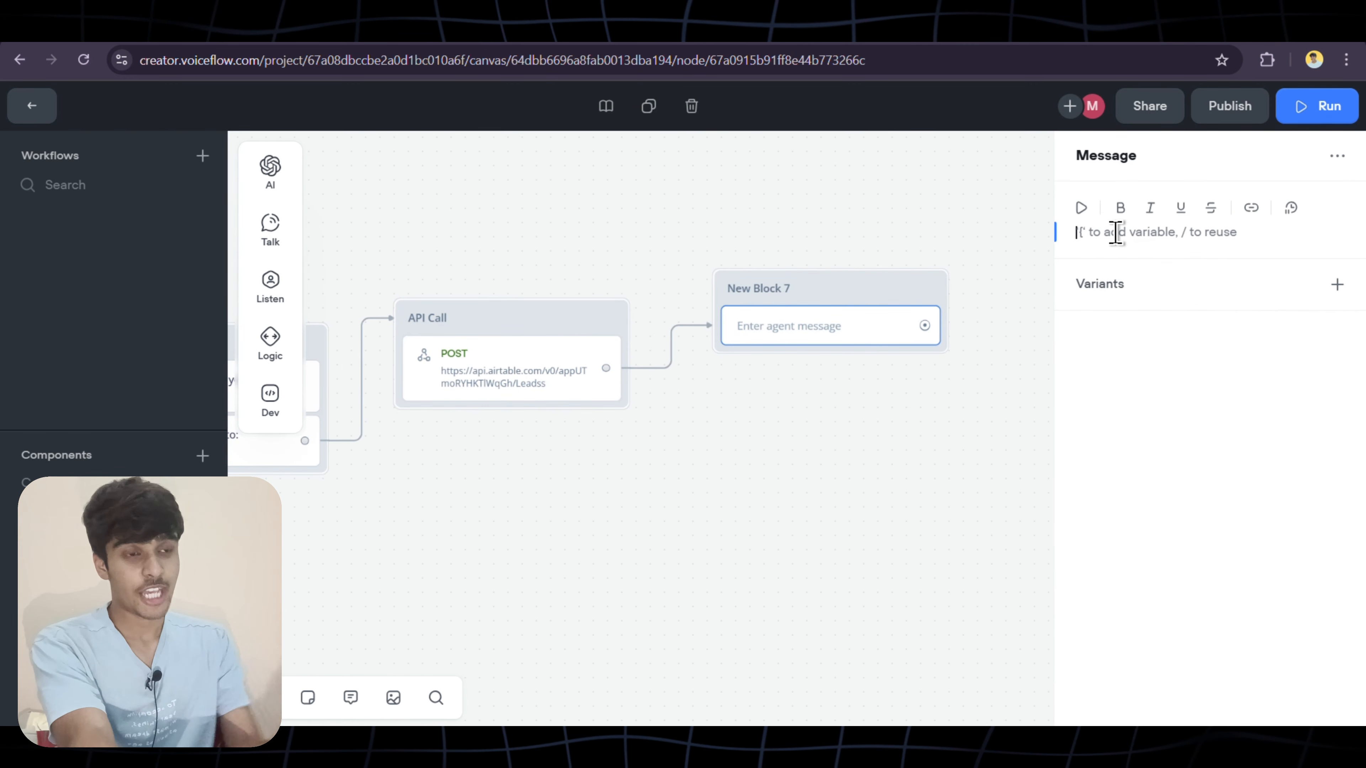
text(Th)
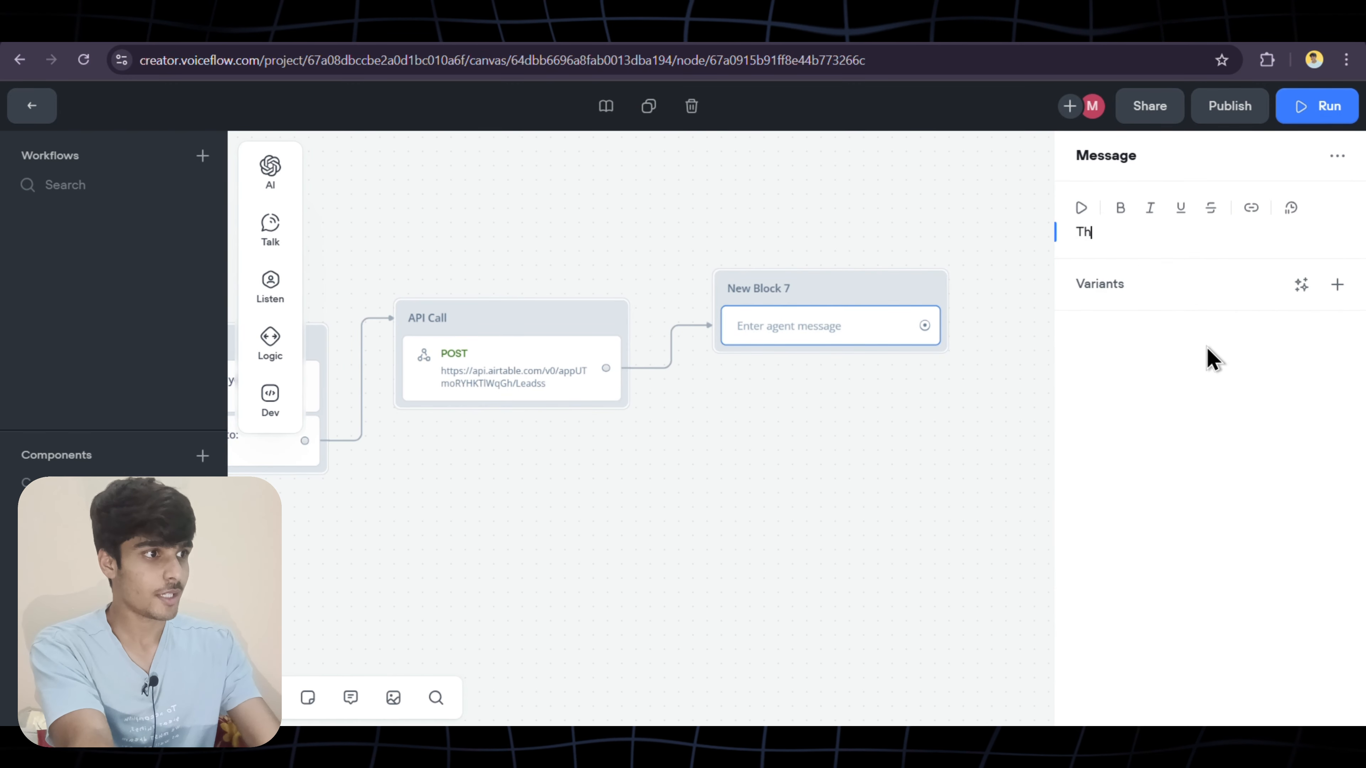
text(anks, We)
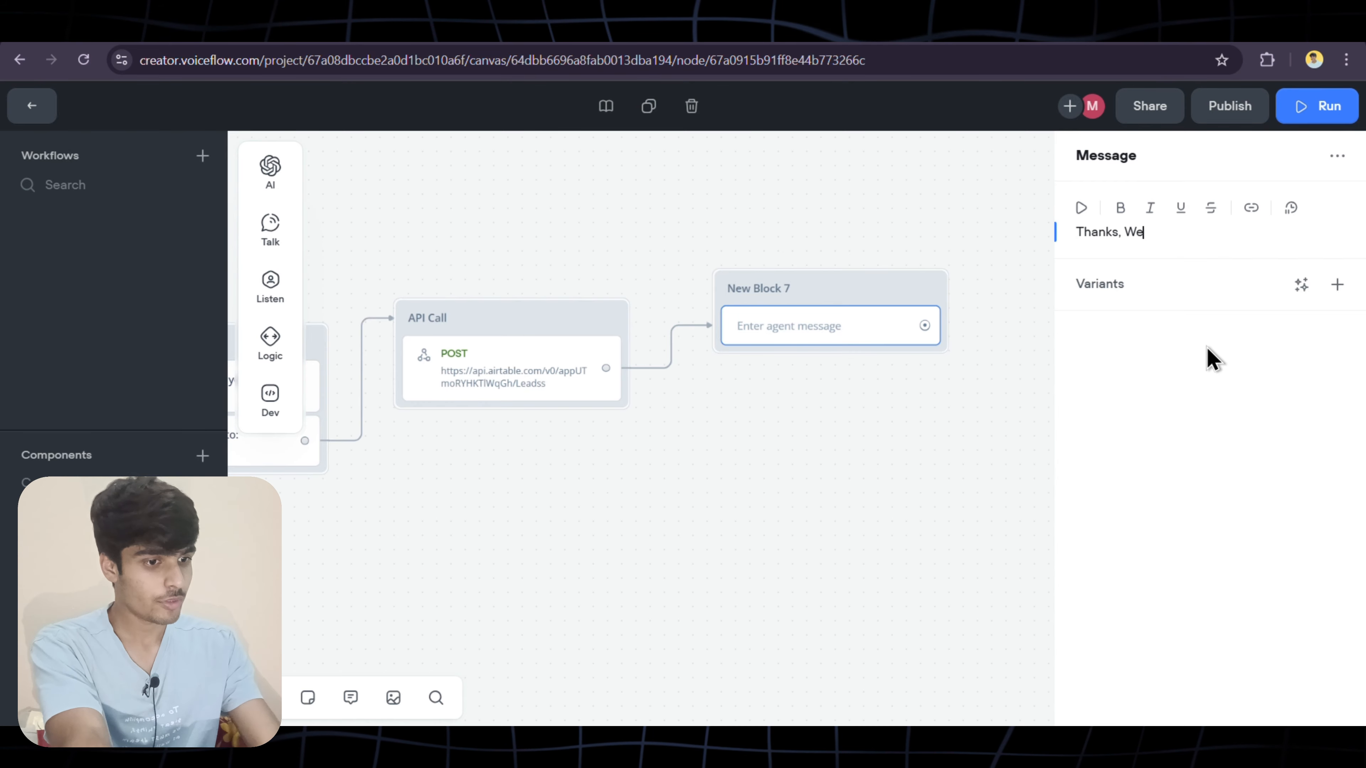
text( got your )
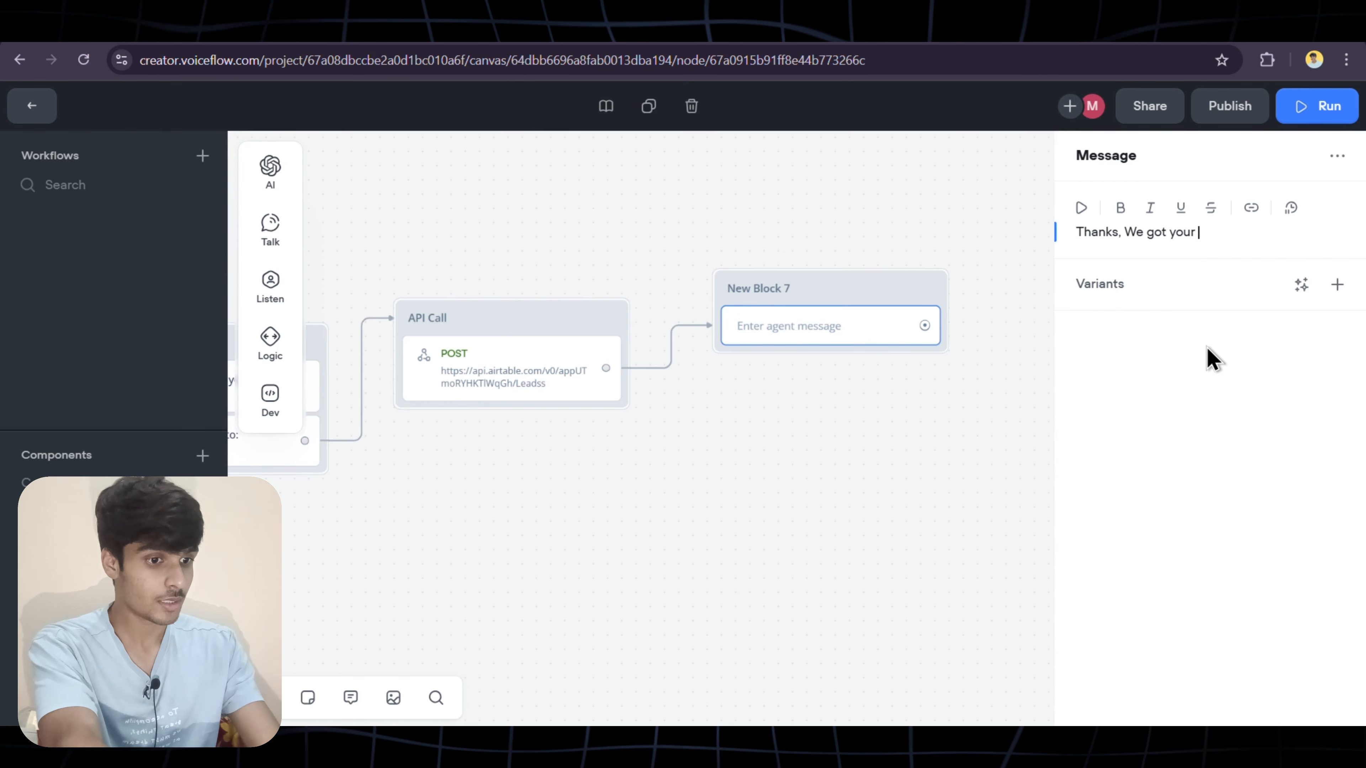
text(details an)
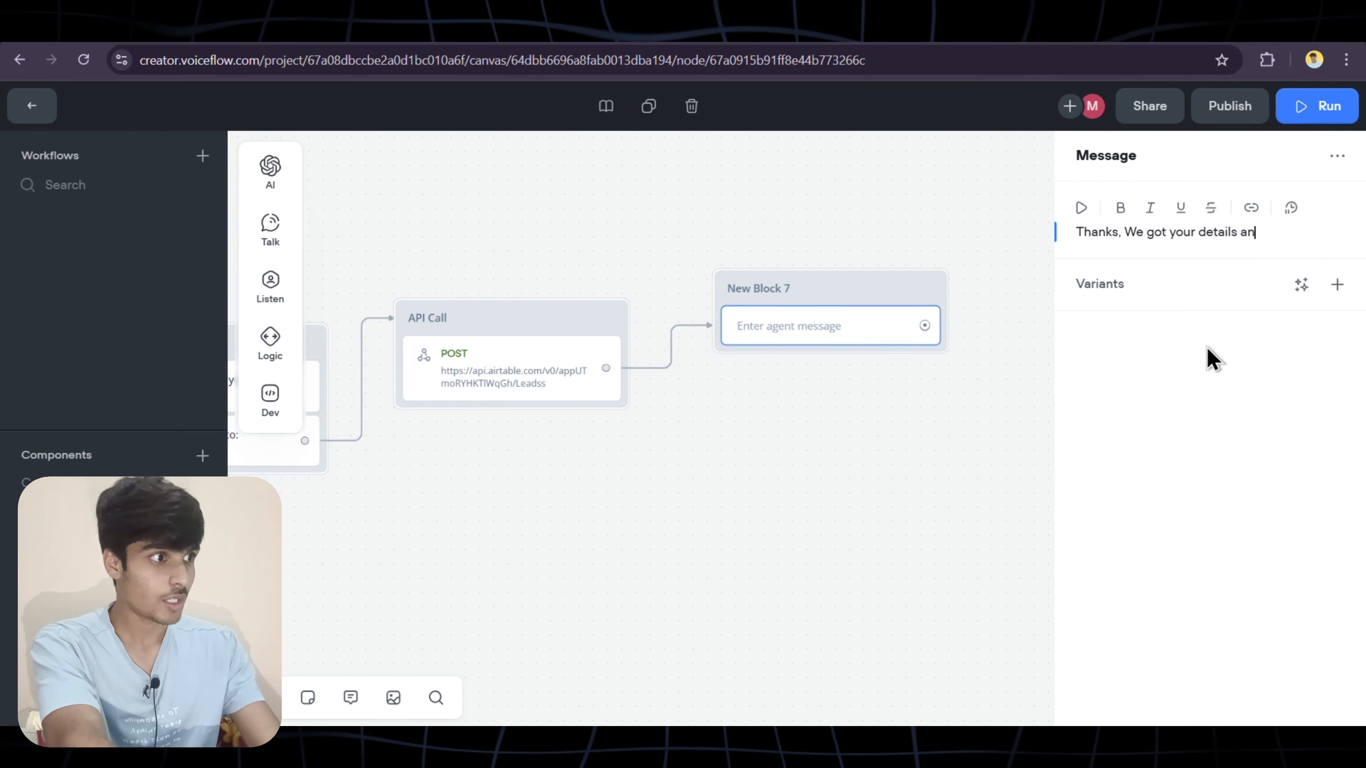
text(d soon our agent is go)
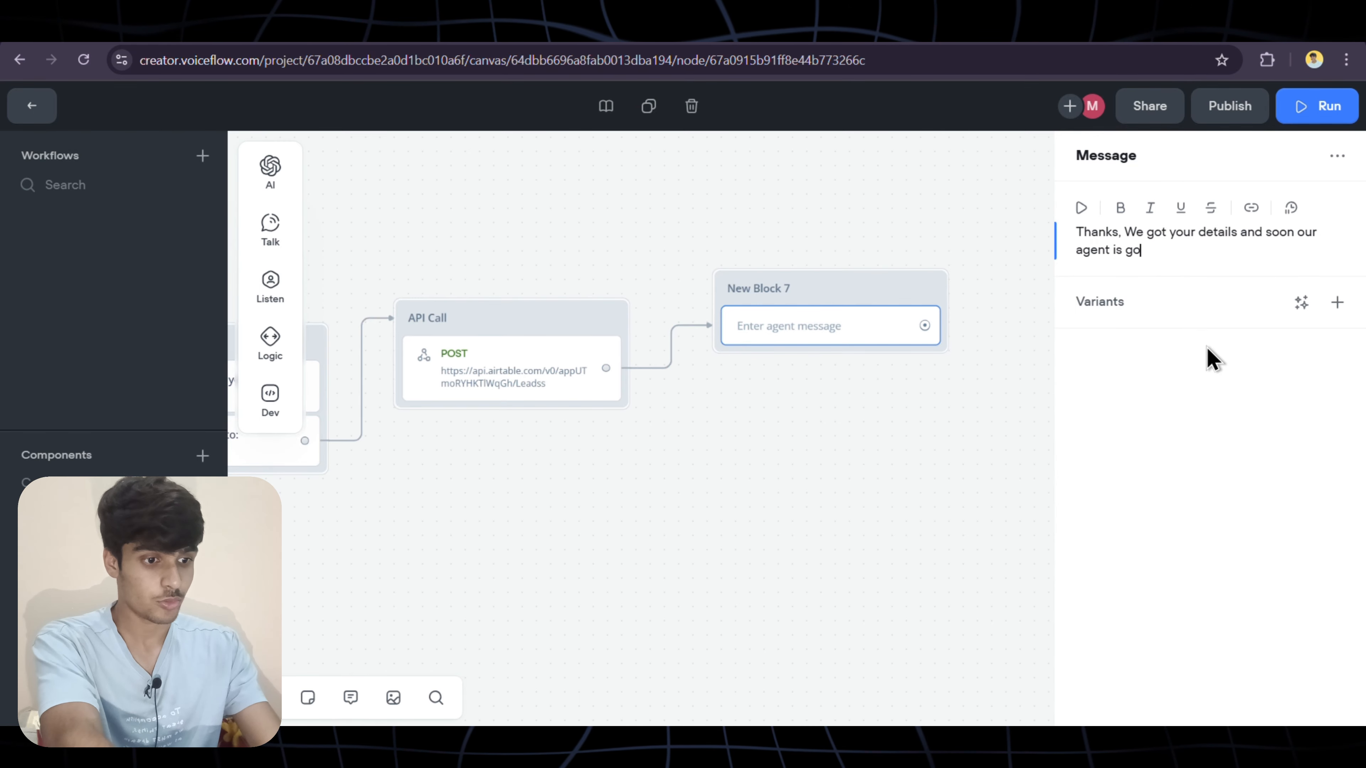
text(ing to cotact you!)
Generate 3 alternative variants of the thank-you message
click(1302, 303)
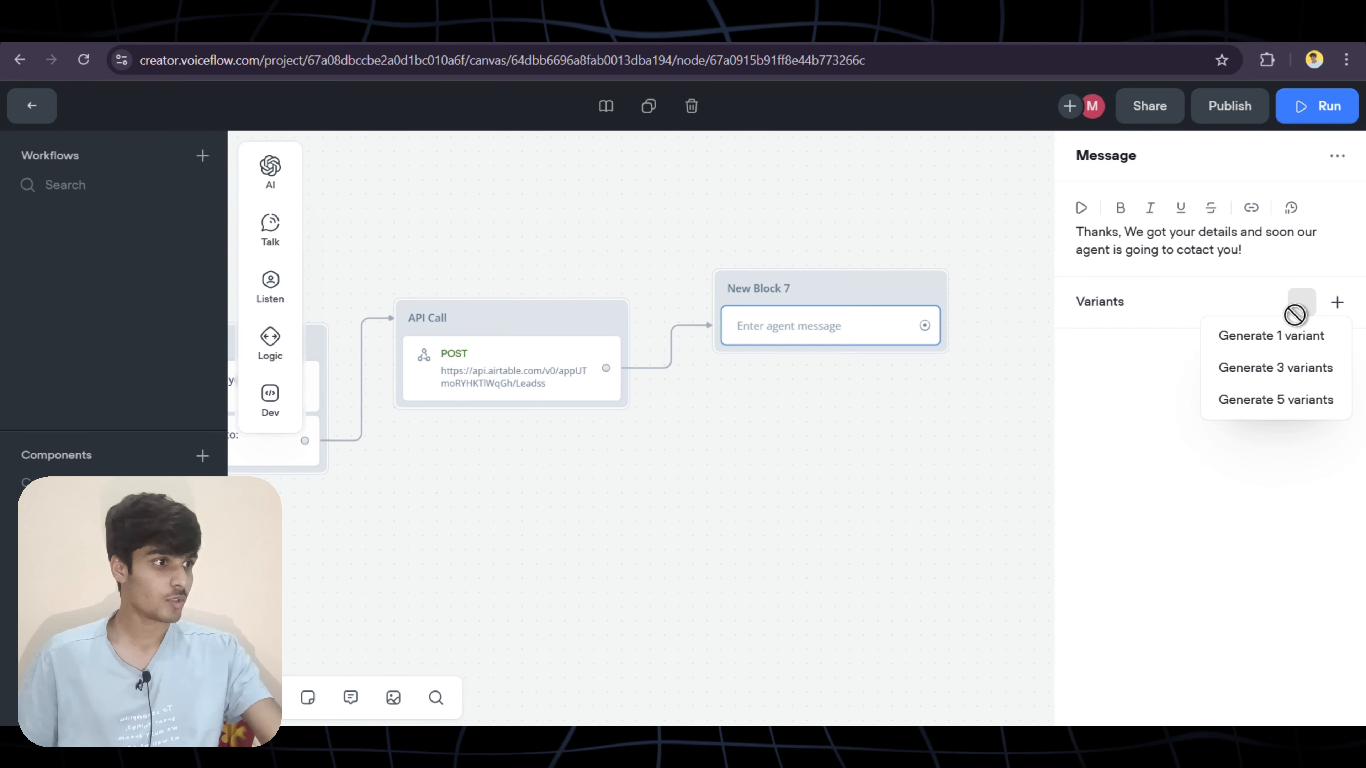
click(1265, 370)
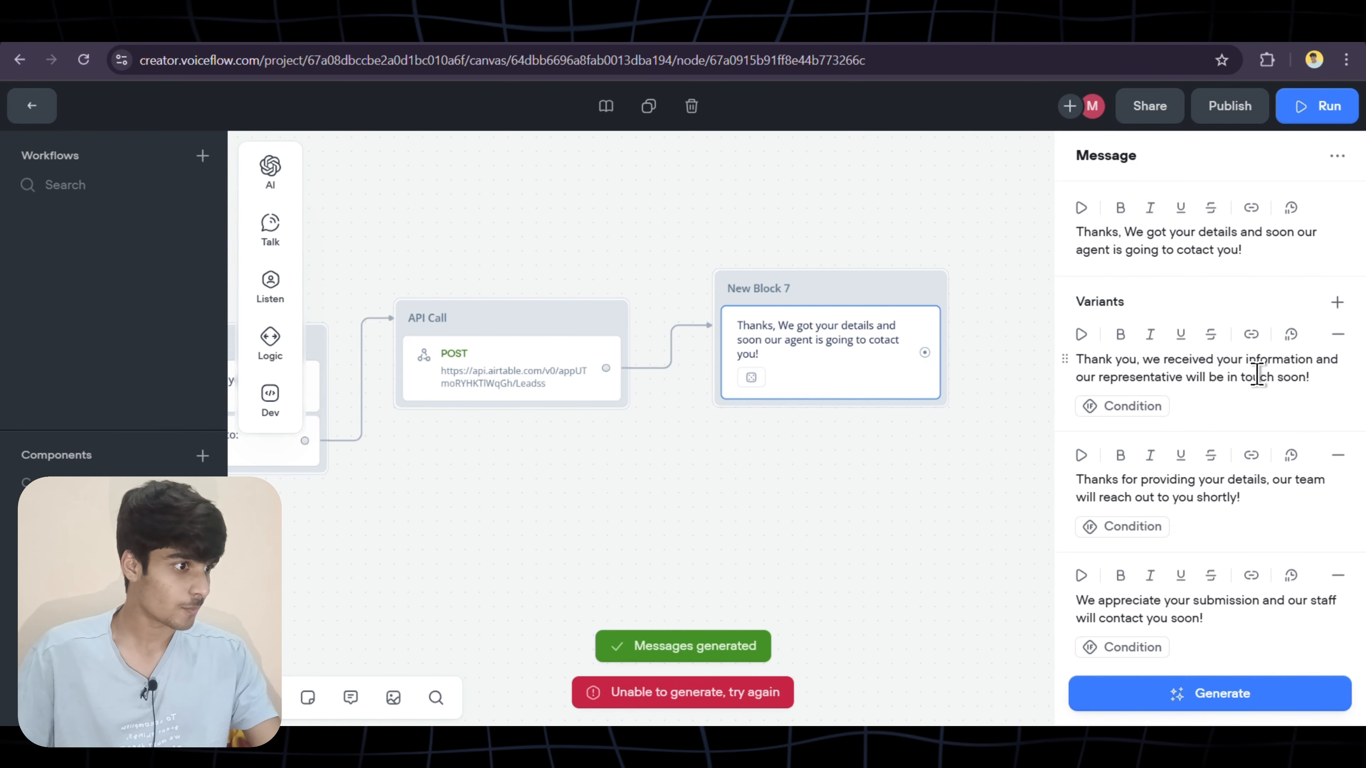
click(976, 582)
scroll(973, 576, left, 5)
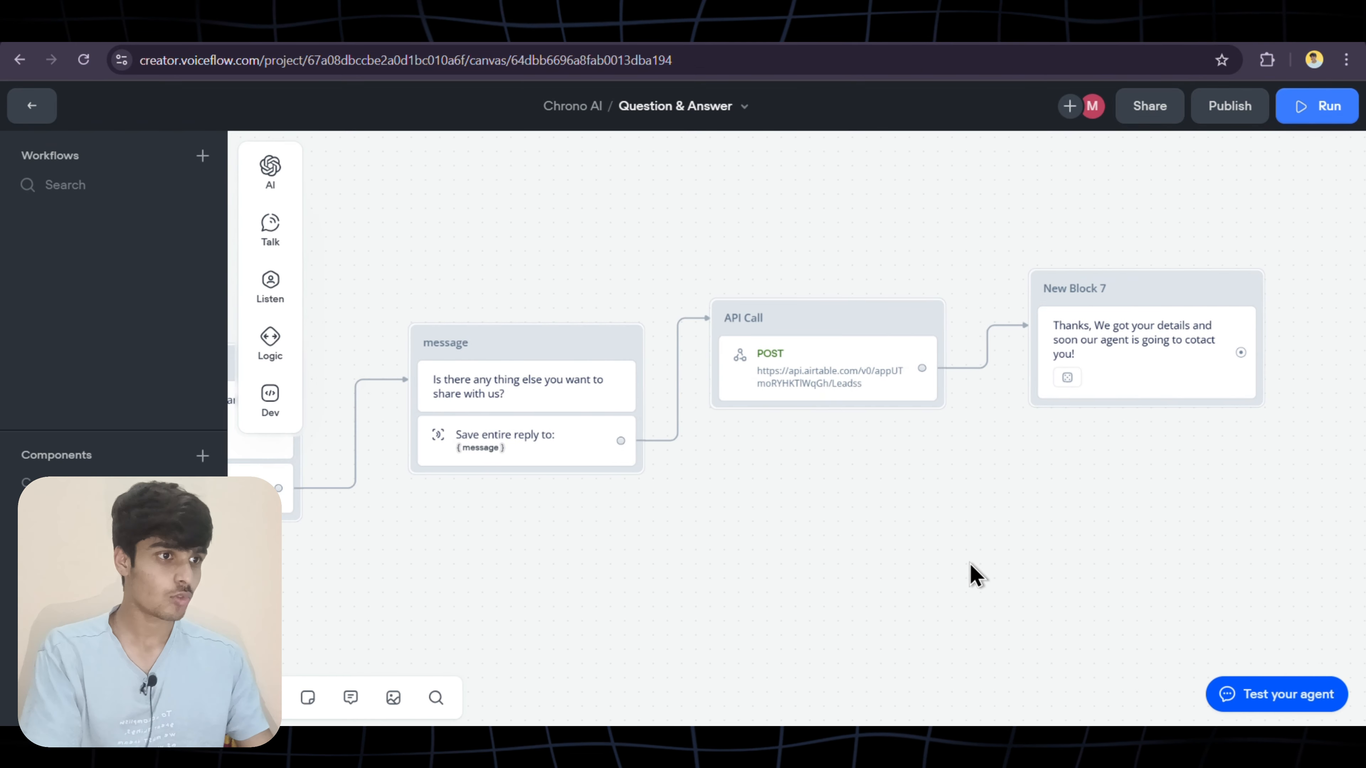
Route Sell a property into a new message block, 'Great, we can help you to sell your property!', that continues to Name
scroll(974, 575, left, 10)
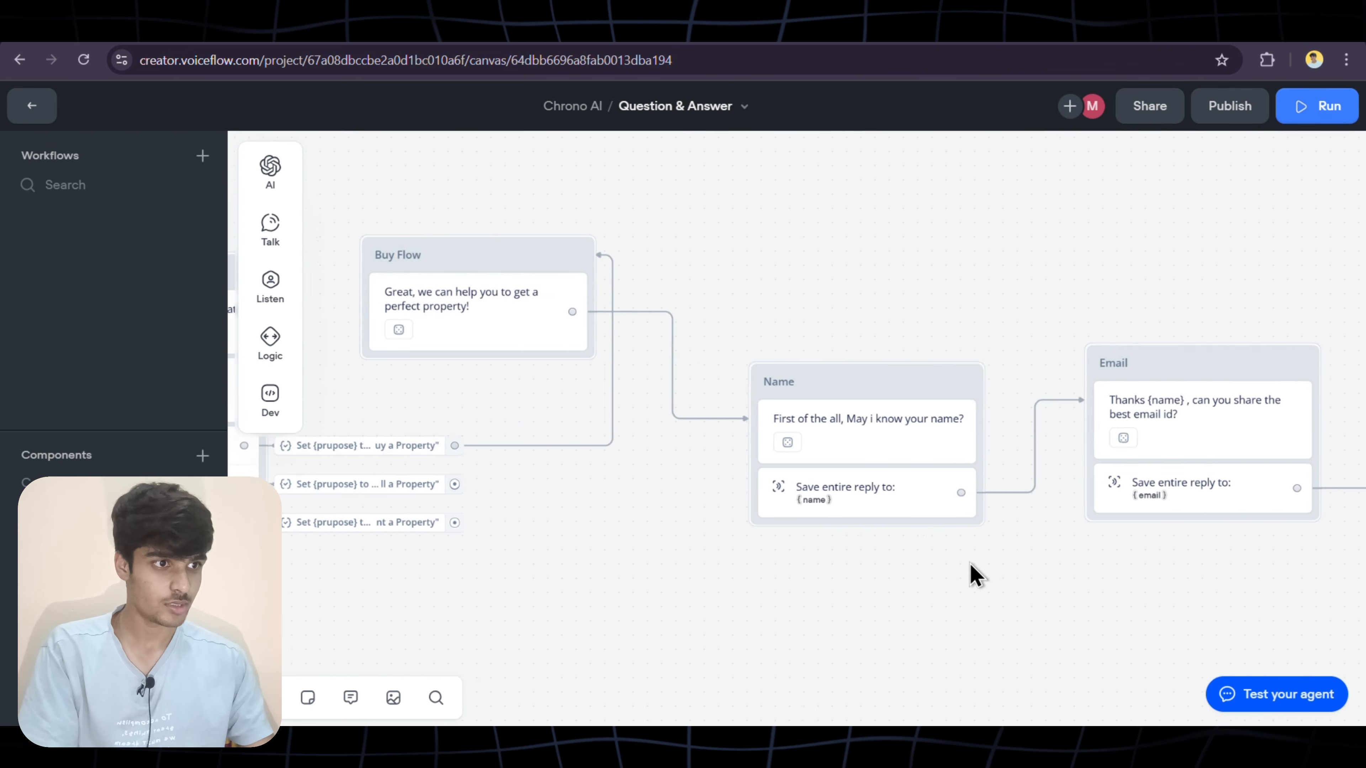
scroll(976, 577, left, 8)
scroll(976, 577, down, 3)
scroll(976, 575, right, 3)
drag(759, 373, 823, 355)
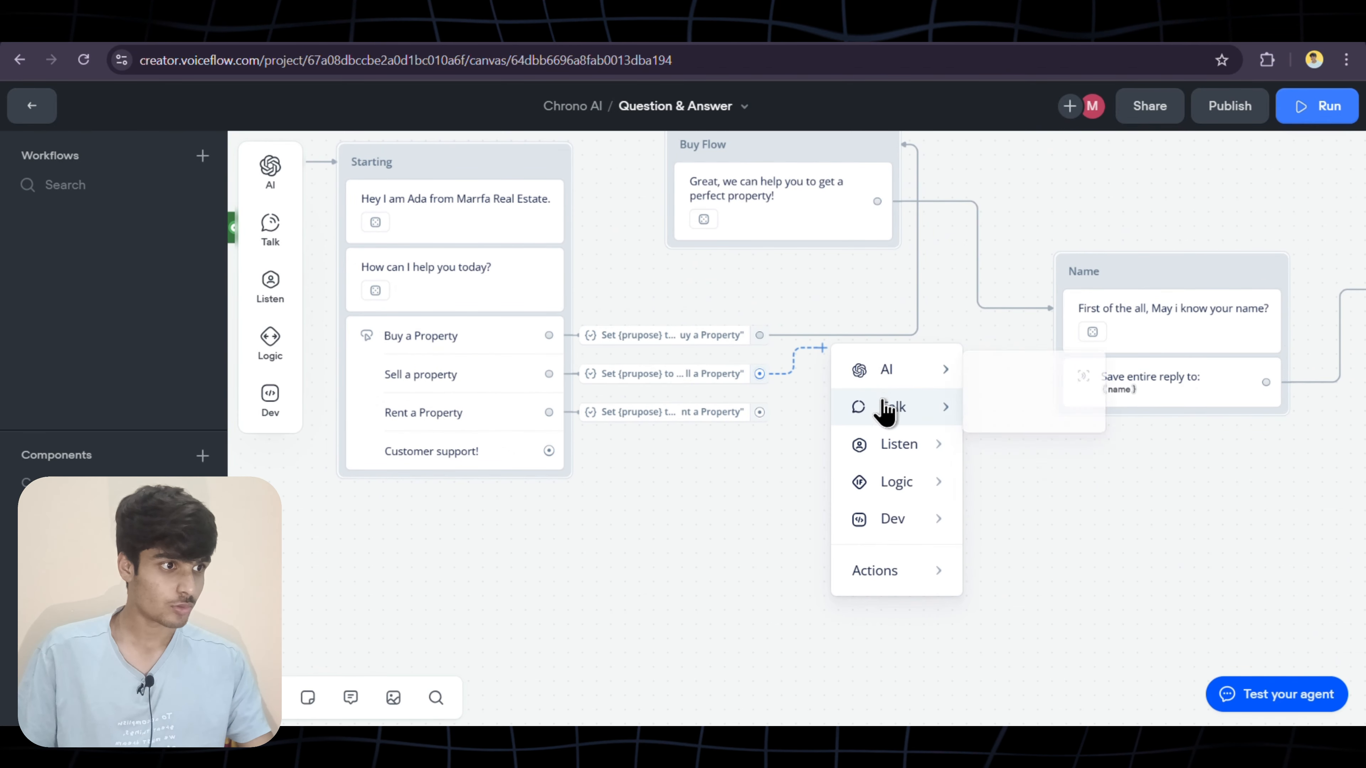
mouse_move(906, 413)
click(1021, 418)
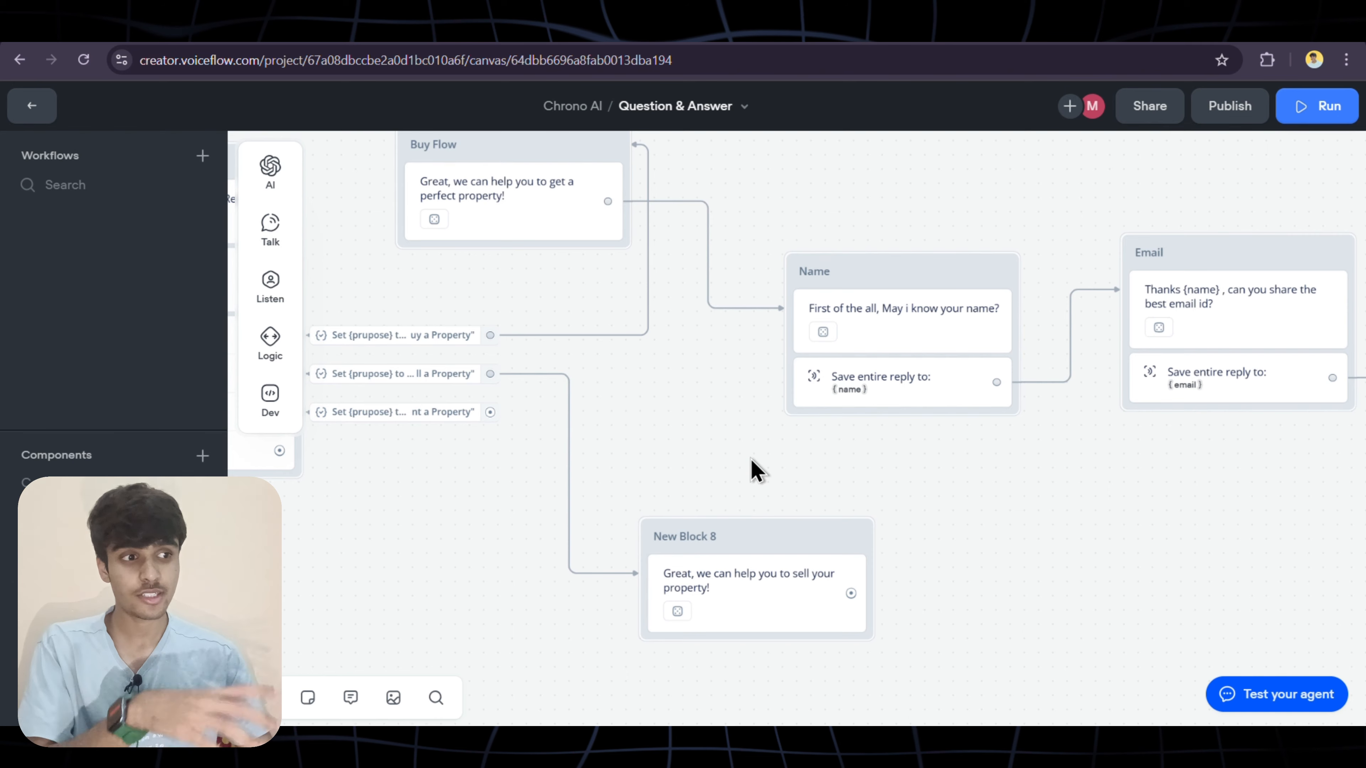
drag(847, 589, 801, 315)
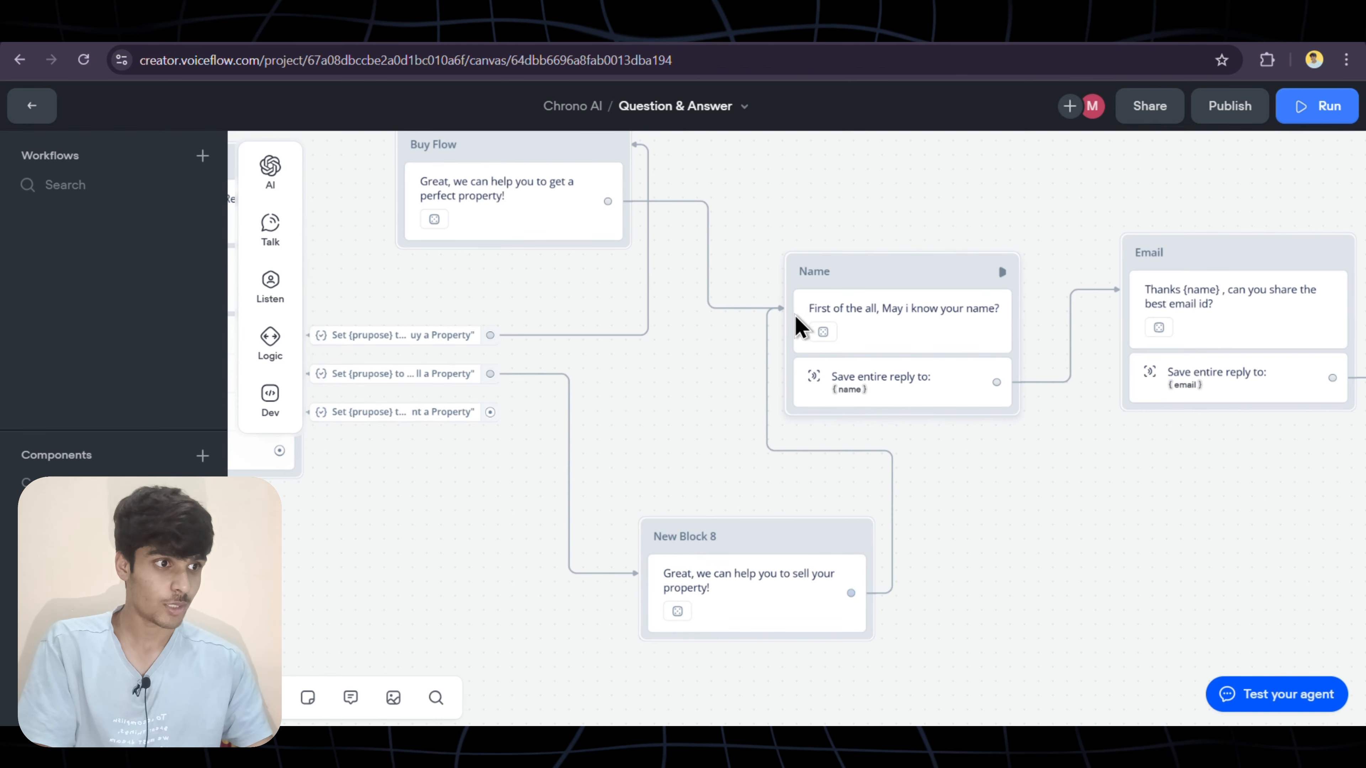
scroll(734, 601, down, 5)
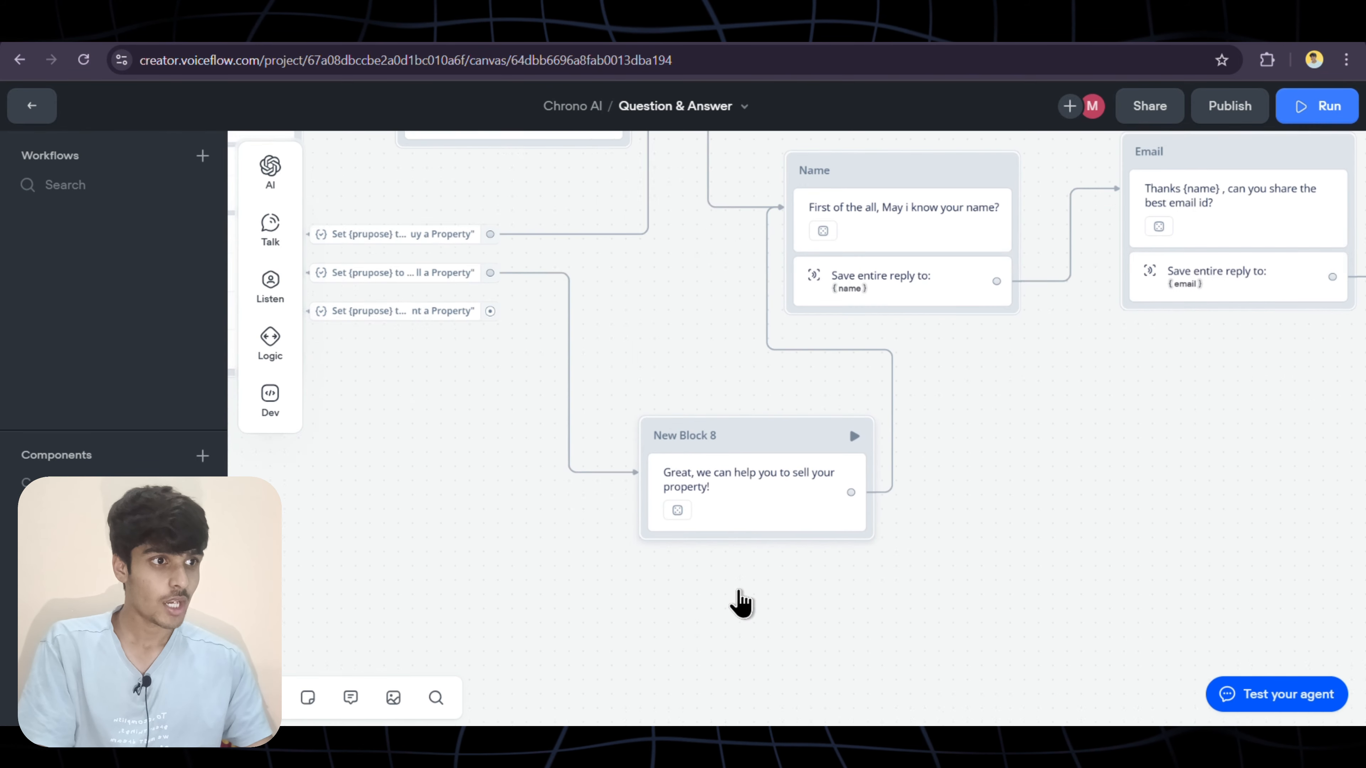
scroll(741, 602, left, 5)
scroll(741, 602, up, 4)
scroll(747, 560, left, 2)
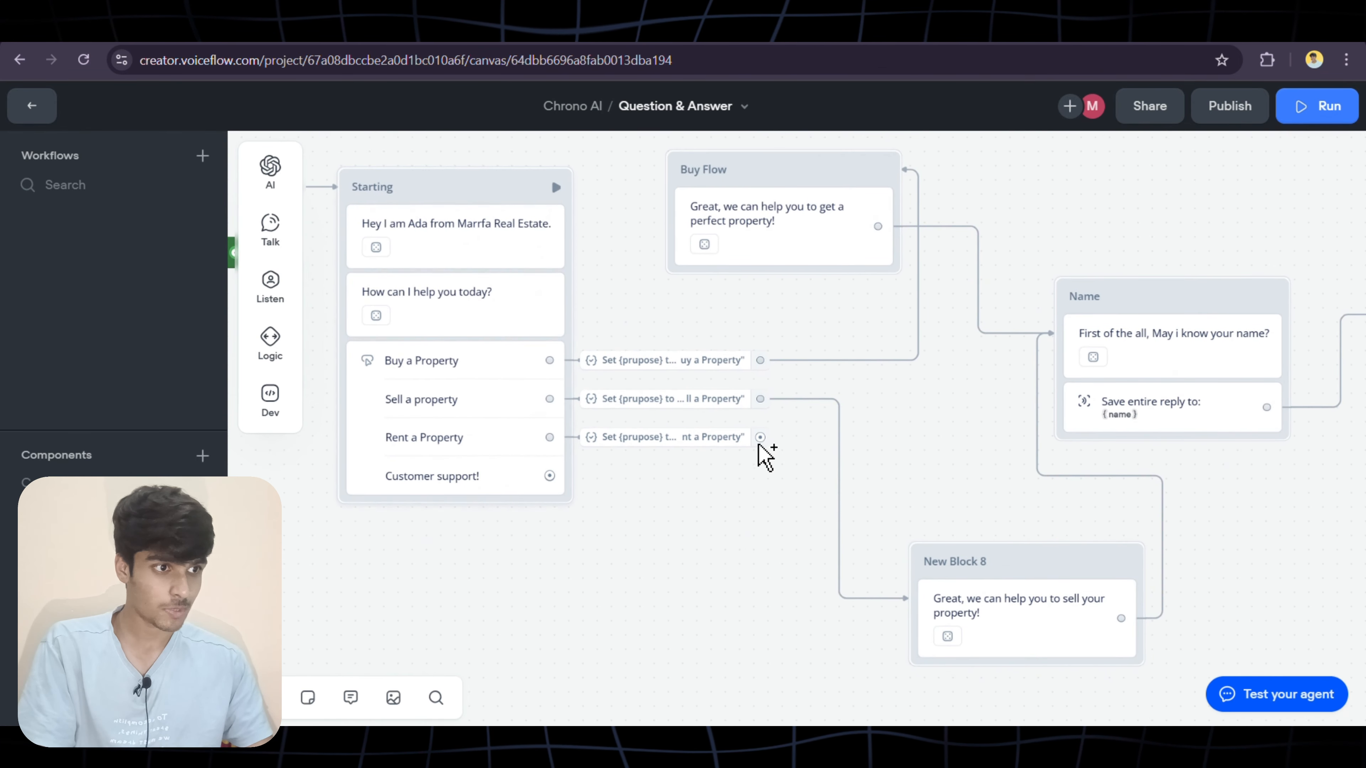
Add a message after Rent a Property saying 'We can help you to rent your Property', with three generated variants
drag(698, 533, 640, 559)
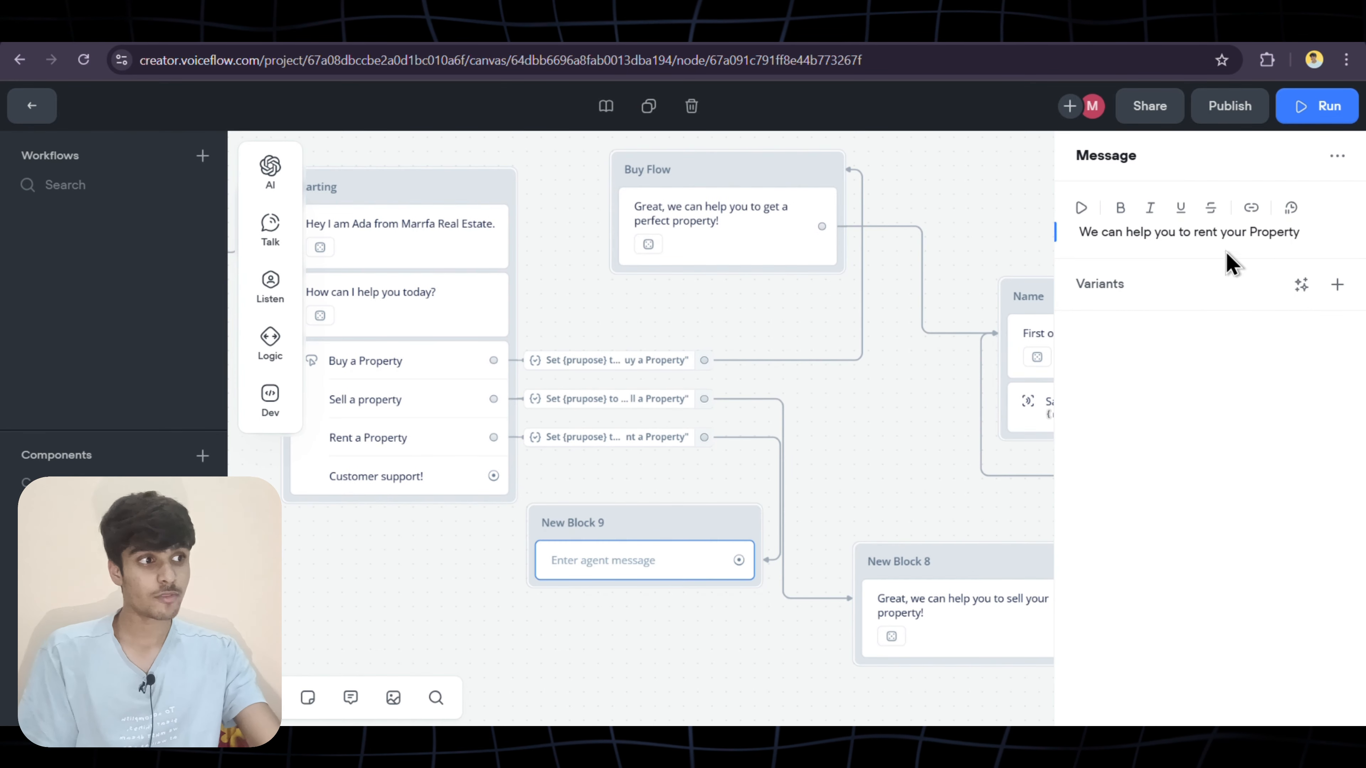
click(1301, 288)
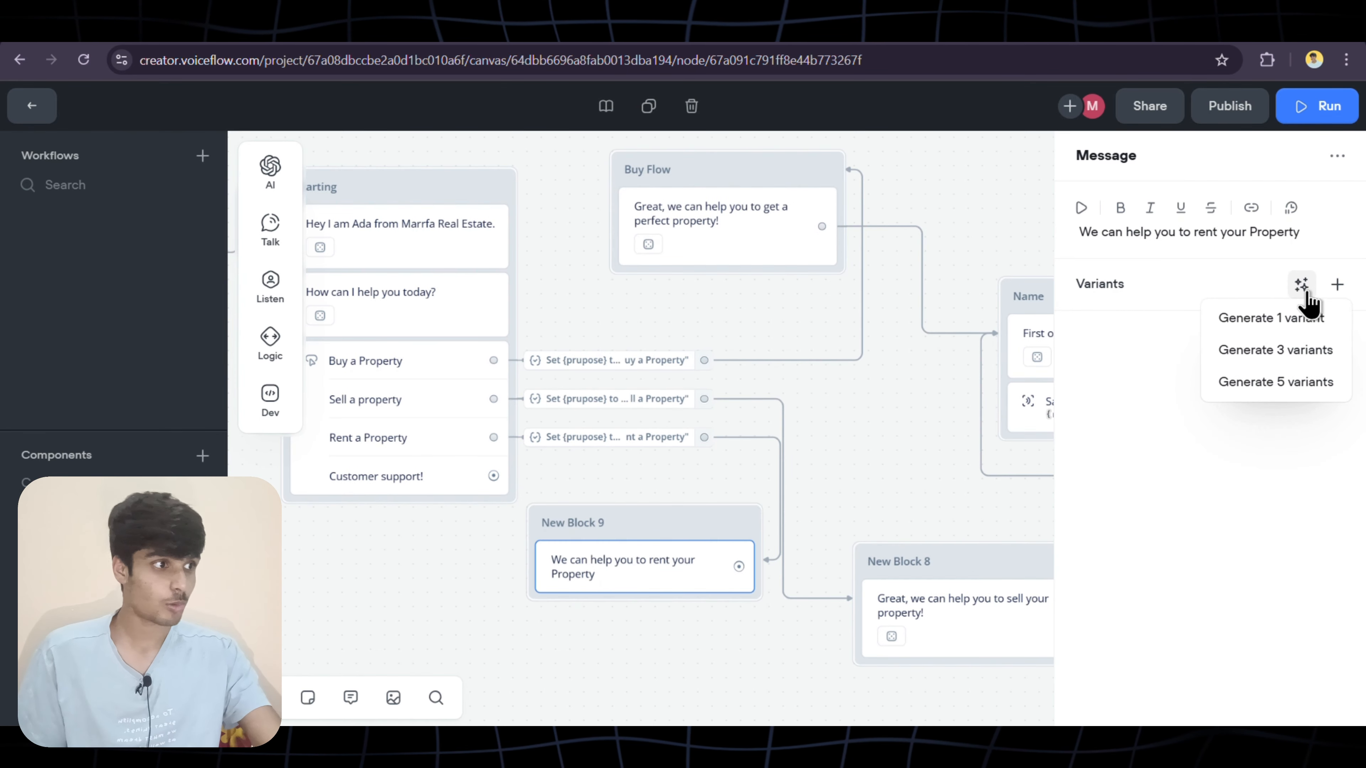
click(1283, 349)
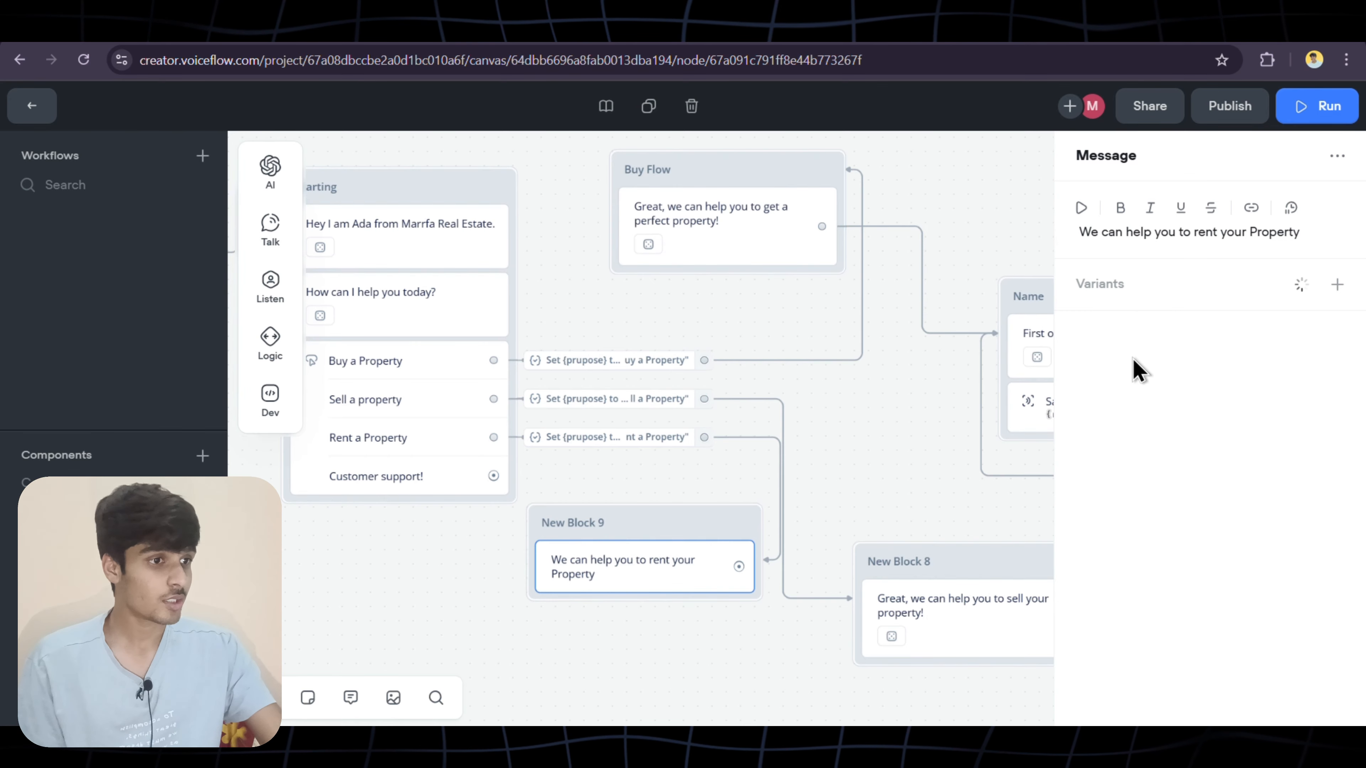
click(885, 465)
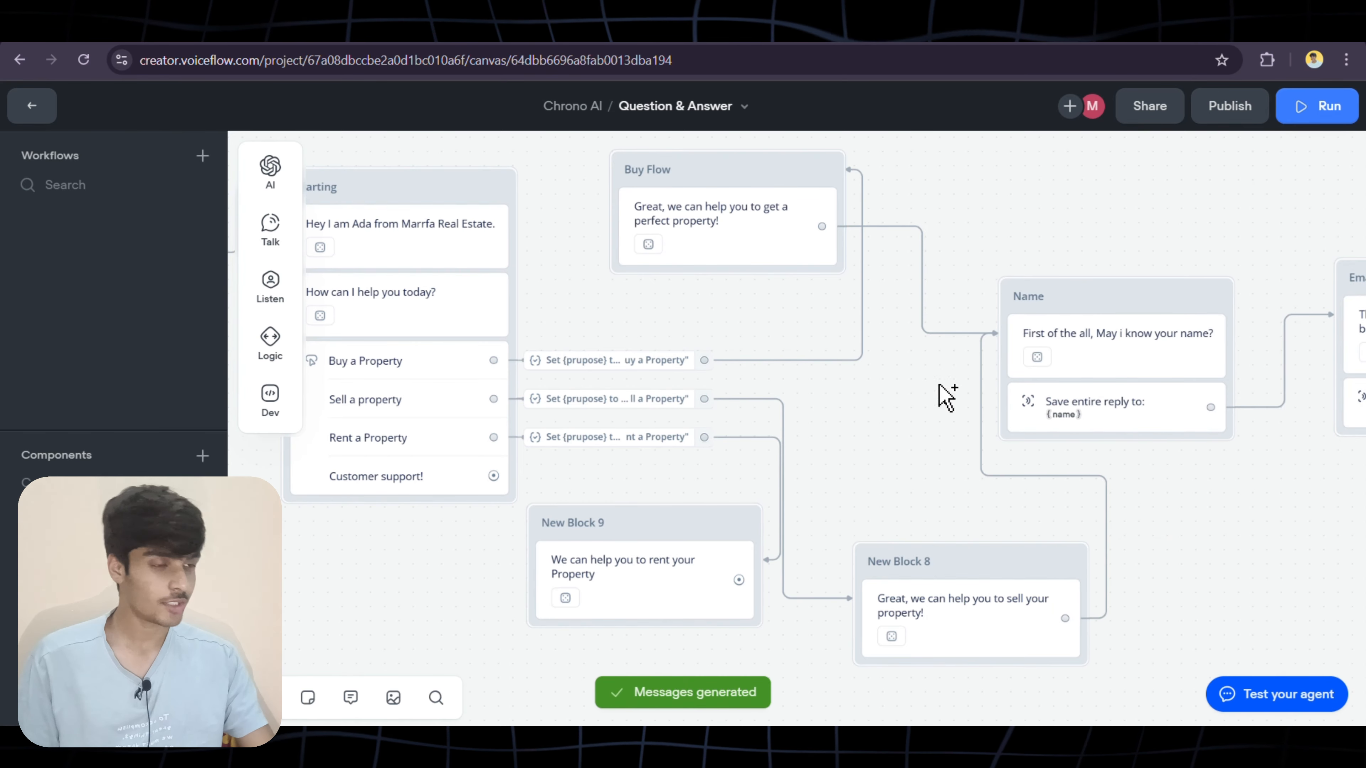
Connect New Block 9's rent message to the Name step
drag(940, 385, 1001, 304)
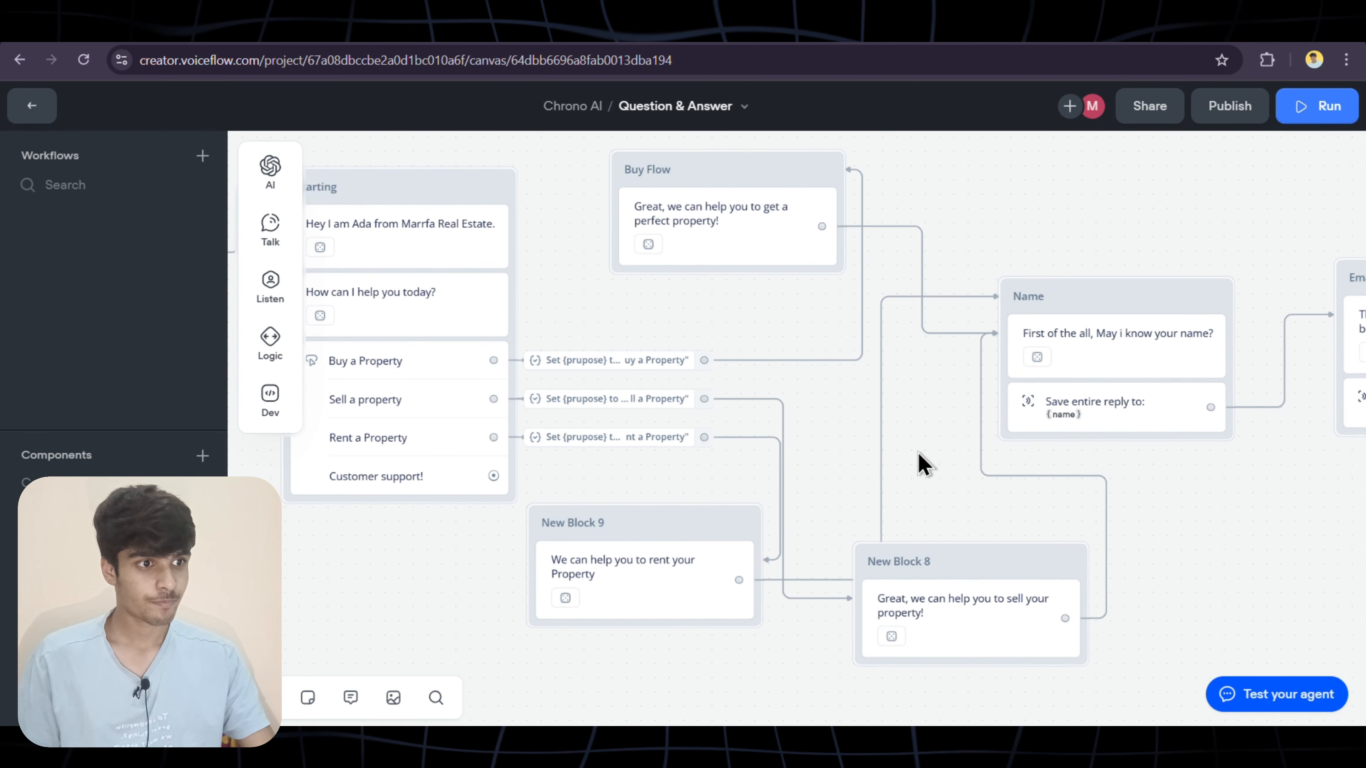
scroll(919, 453, left, 6)
scroll(919, 453, down, 3)
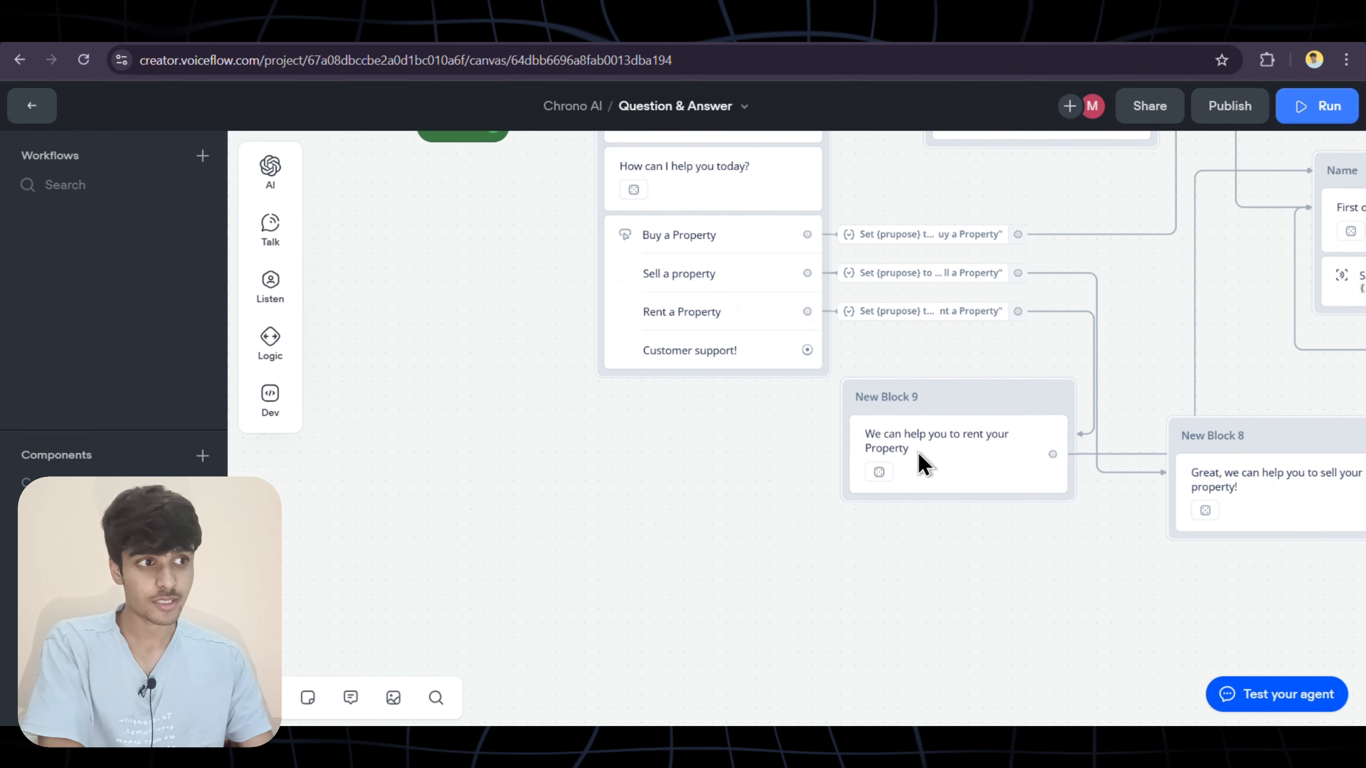
scroll(918, 453, up, 5)
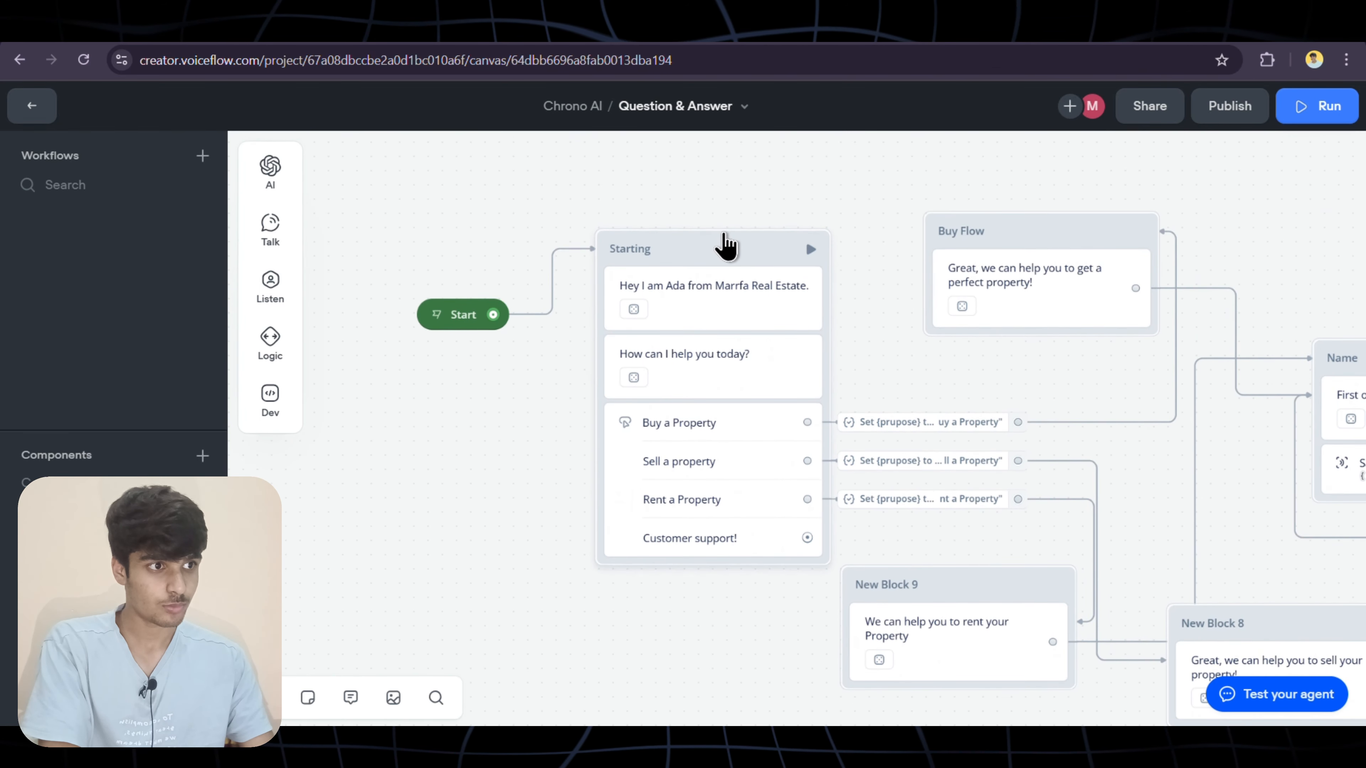
Move the Starting block up-left and stack New Block 8 above New Block 9 beside the options
drag(726, 244, 608, 293)
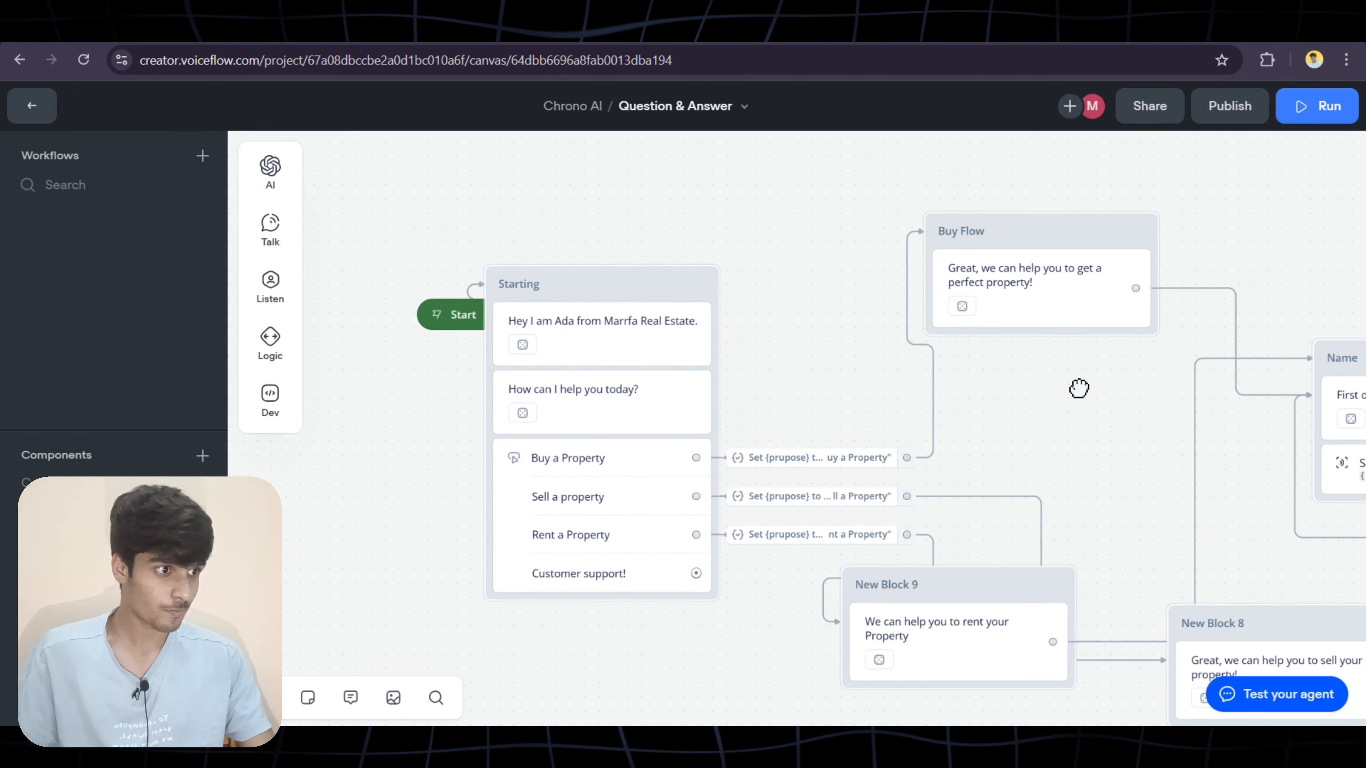
scroll(1067, 442, down, 2)
scroll(1067, 442, right, 6)
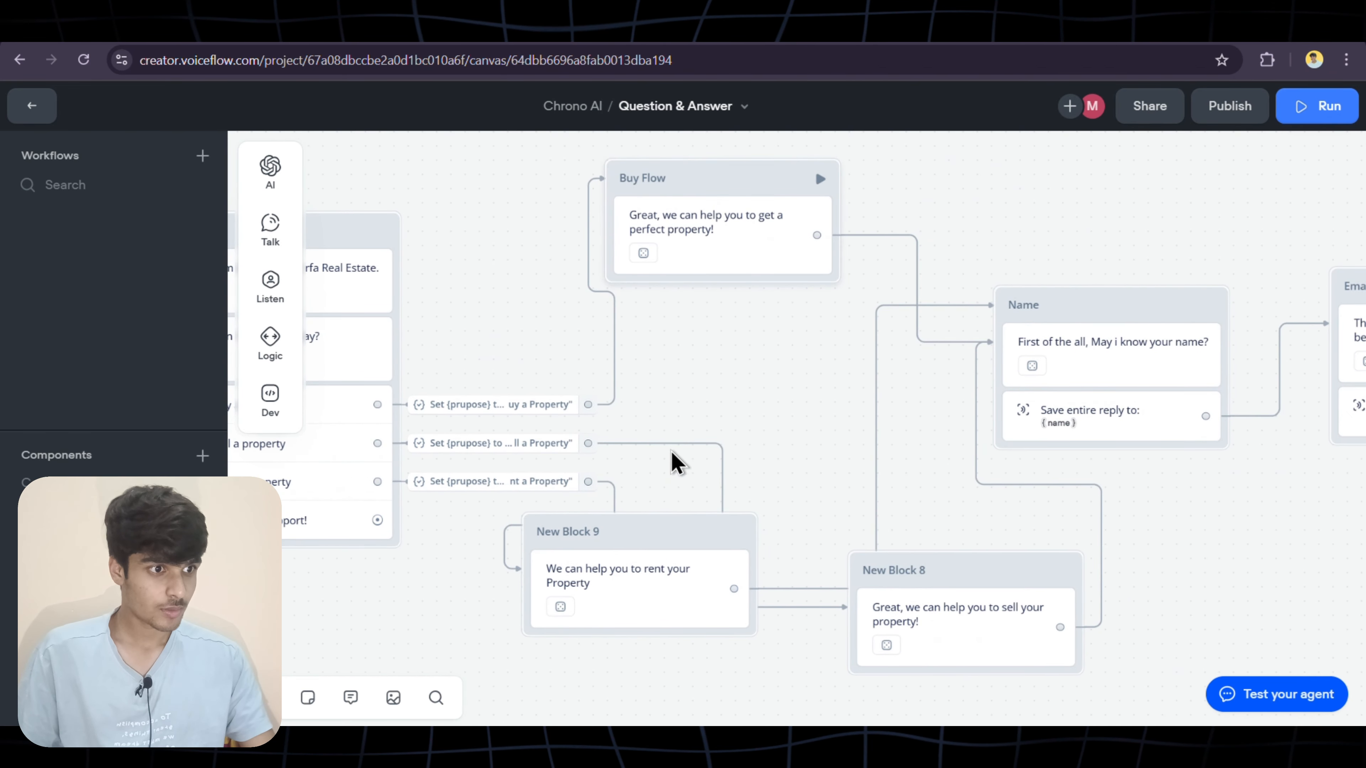
drag(722, 519, 775, 462)
drag(998, 581, 796, 320)
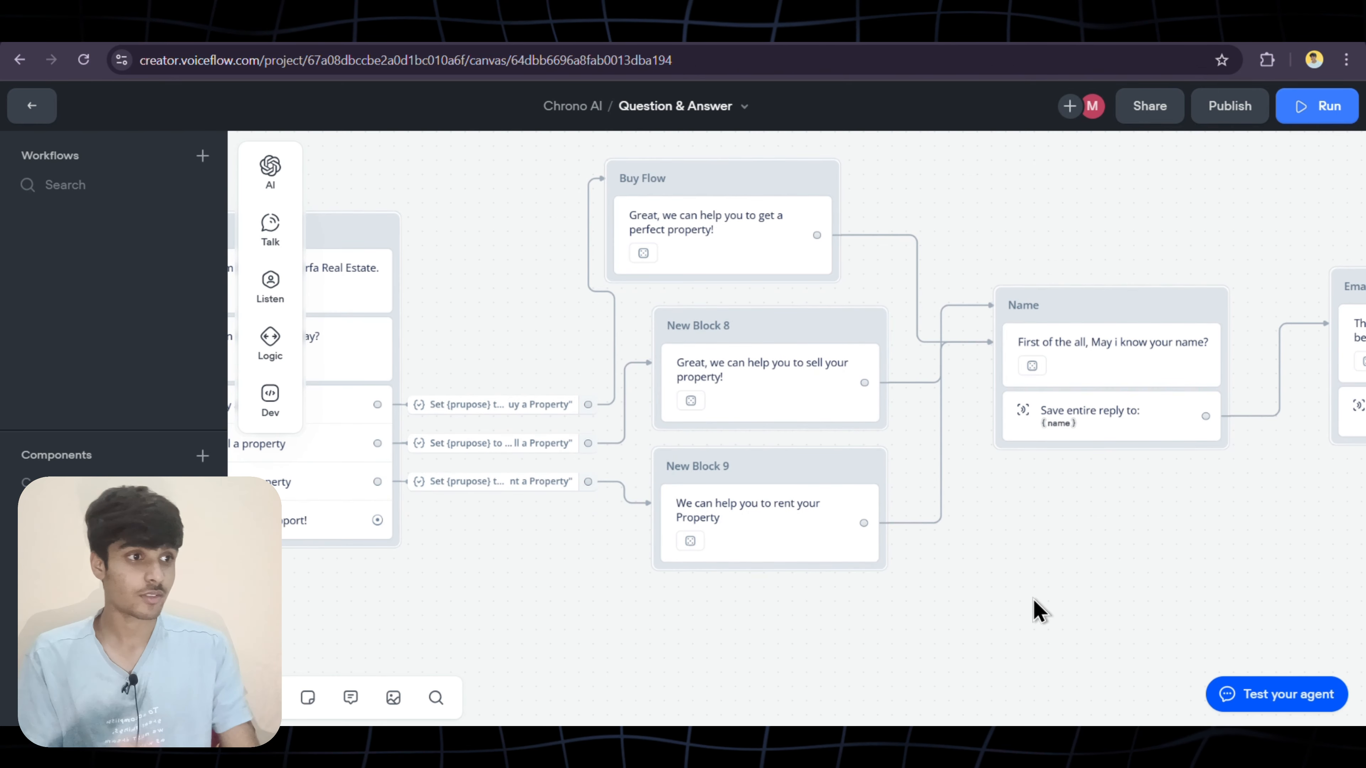
scroll(1035, 610, left, 6)
scroll(1034, 610, down, 3)
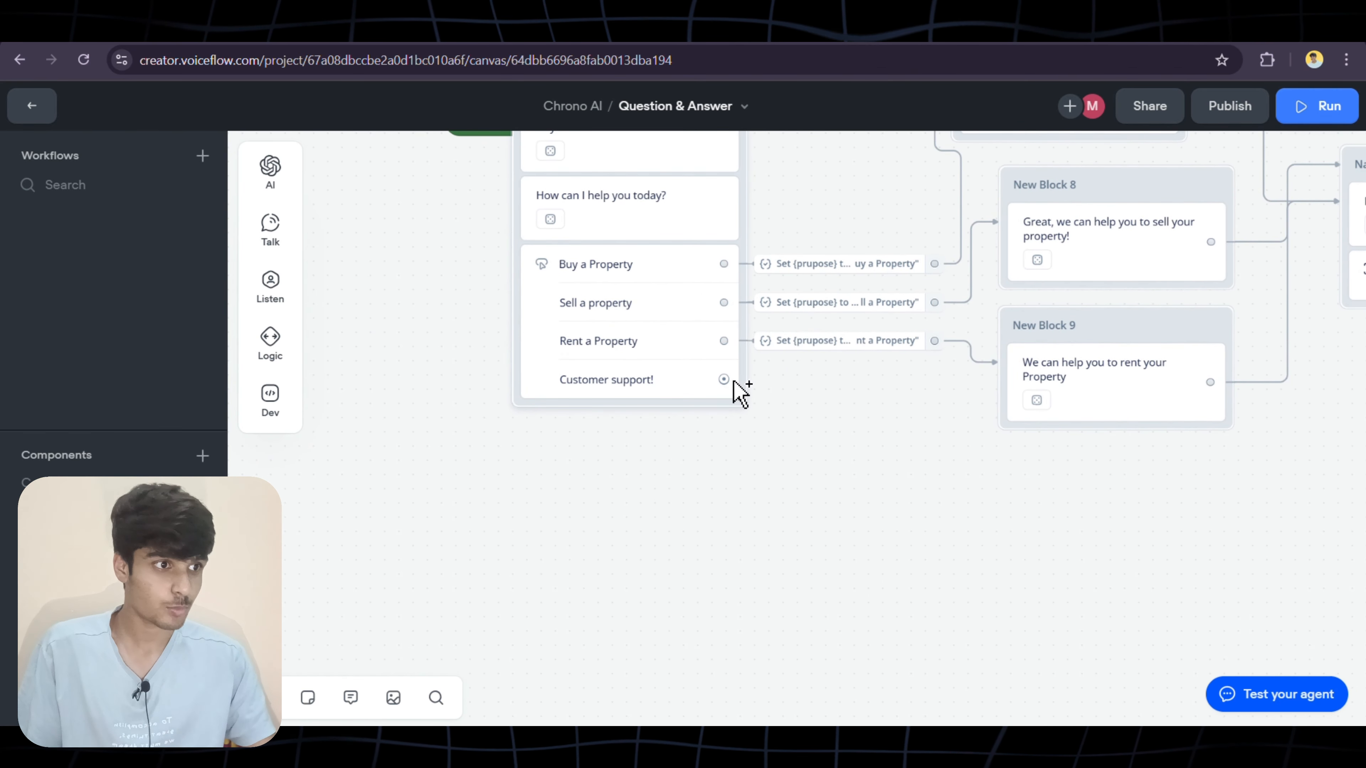
Create New Block 10 from the Customer support option with the message 'How can I help you?'
drag(784, 410, 798, 487)
mouse_move(819, 302)
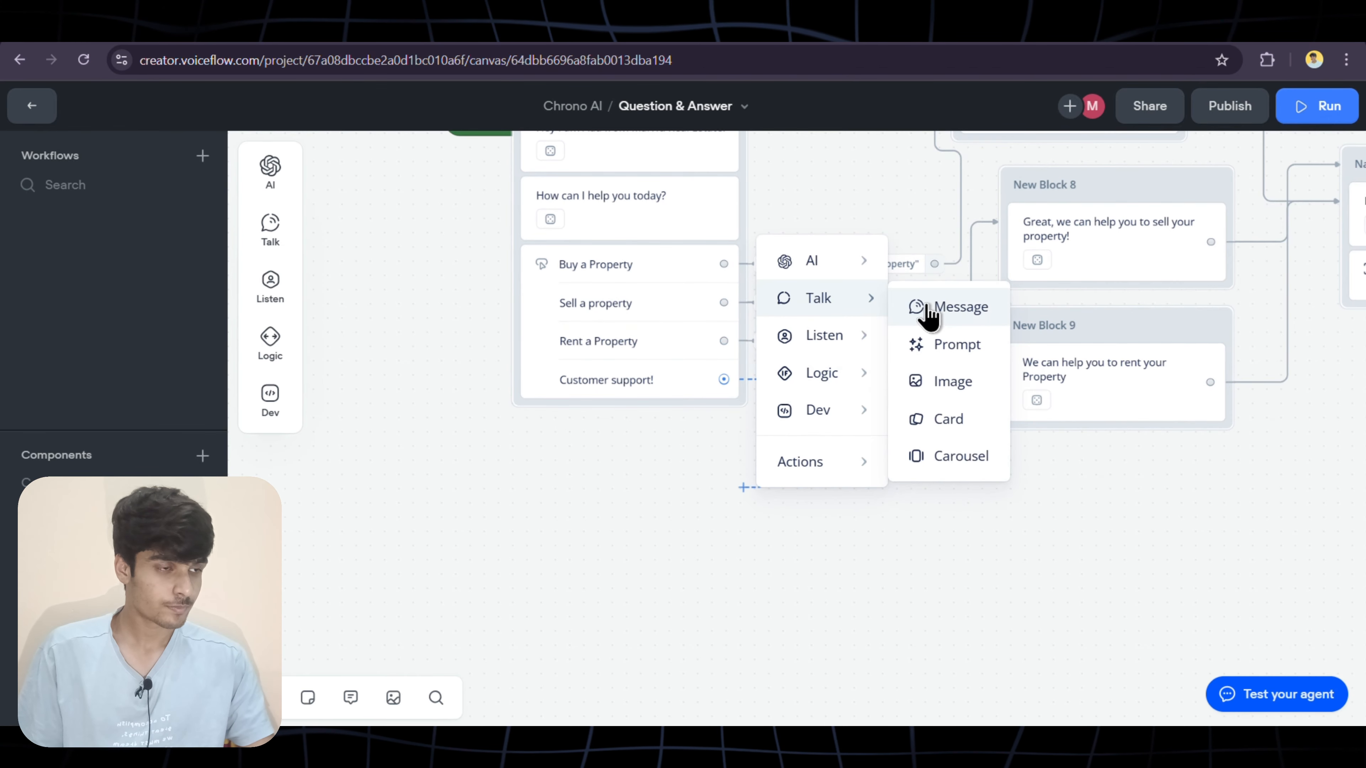
click(936, 309)
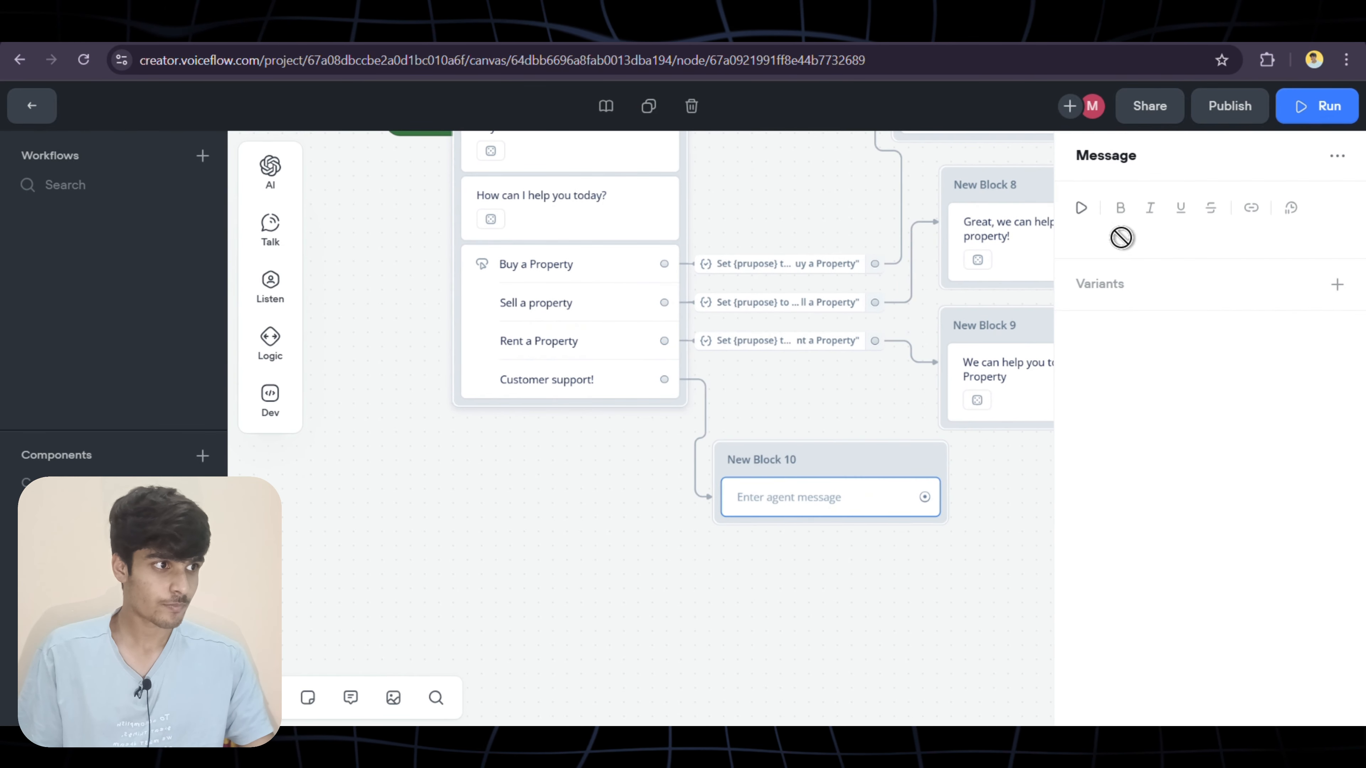
text(Ho)
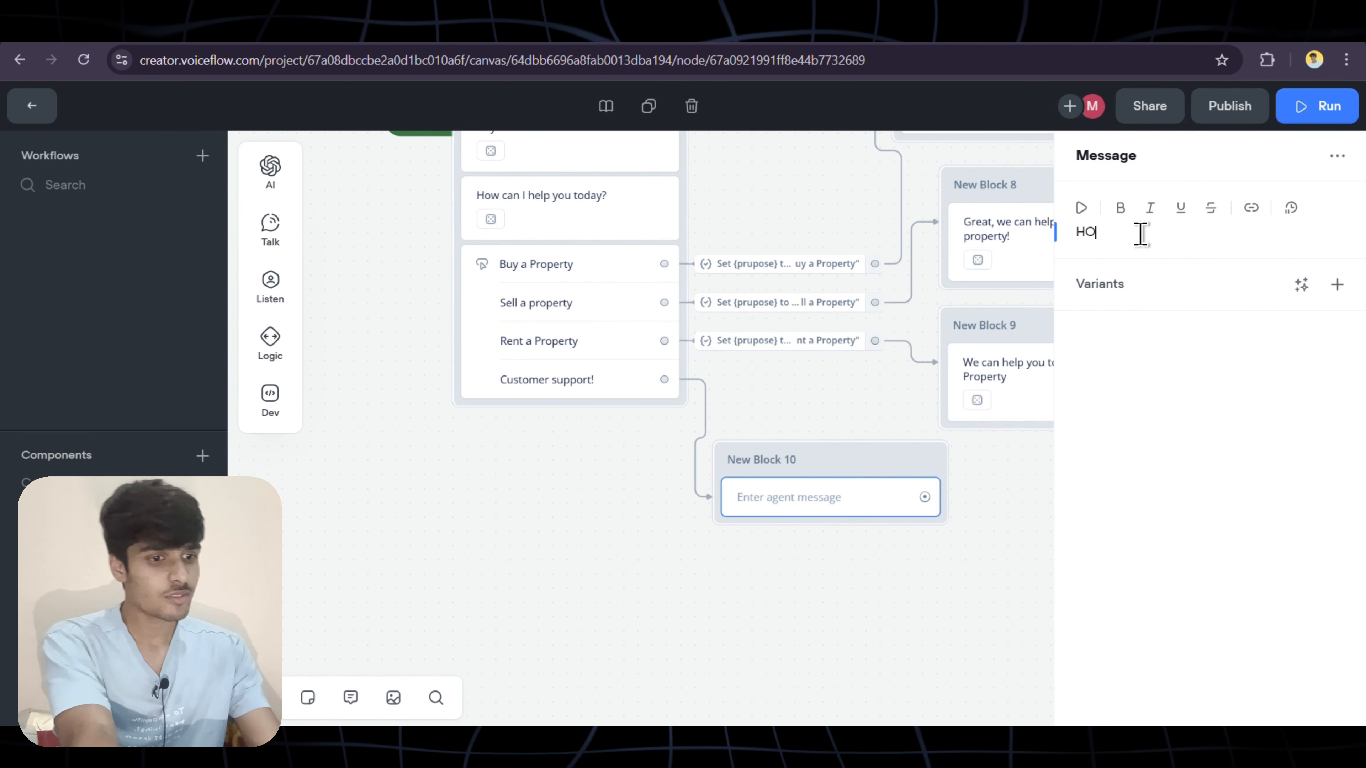
text(w C)
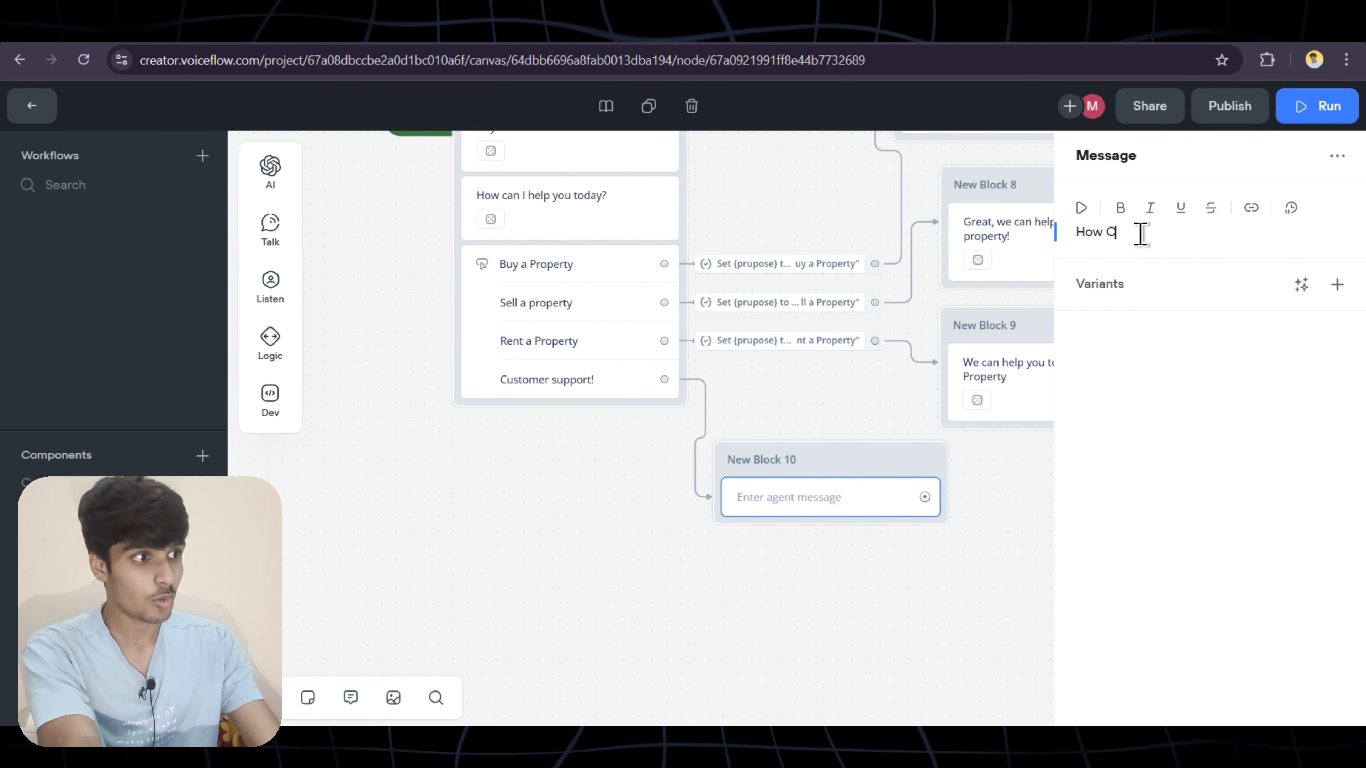
text(an i Su)
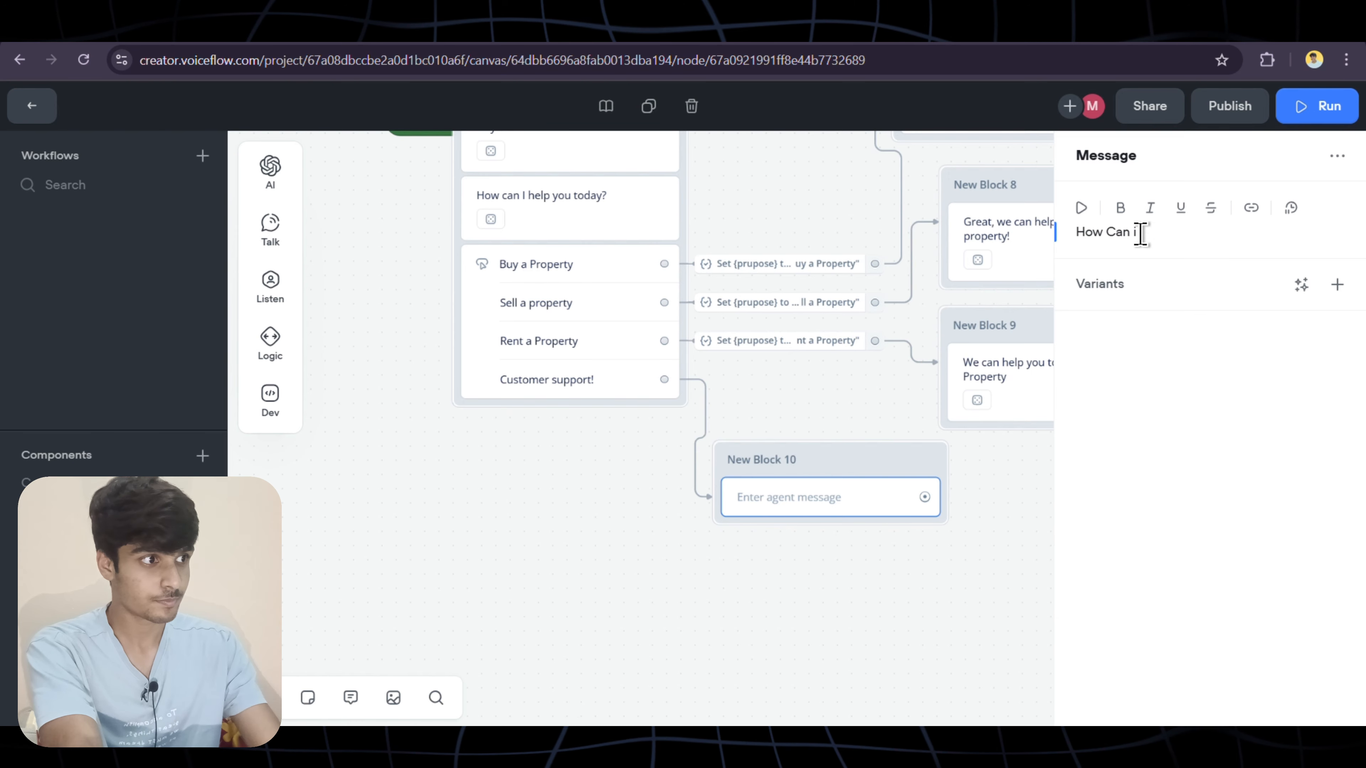
key(BackSpace)
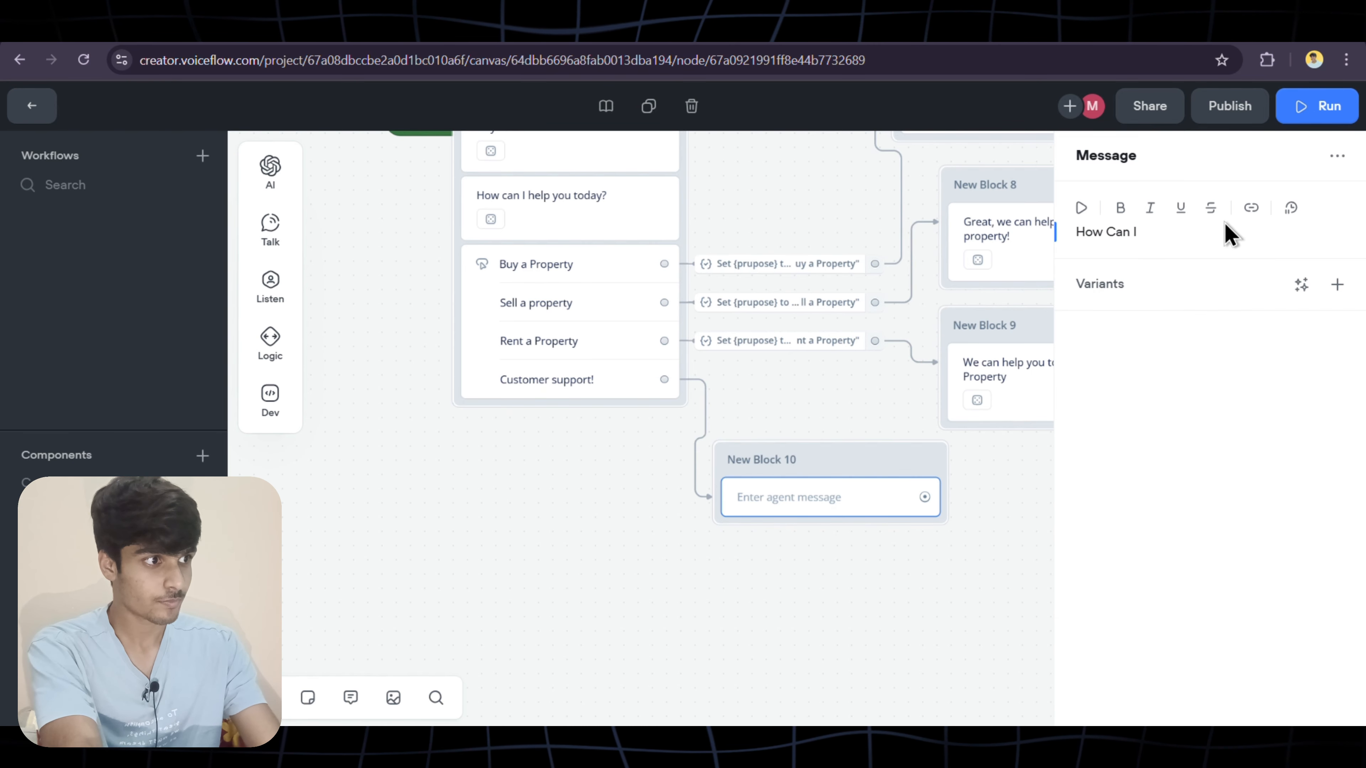
key(BackSpace)
key(BackSpace)
key(BackSpace)
key(BackSpace)
key(BackSpace)
text(How can )
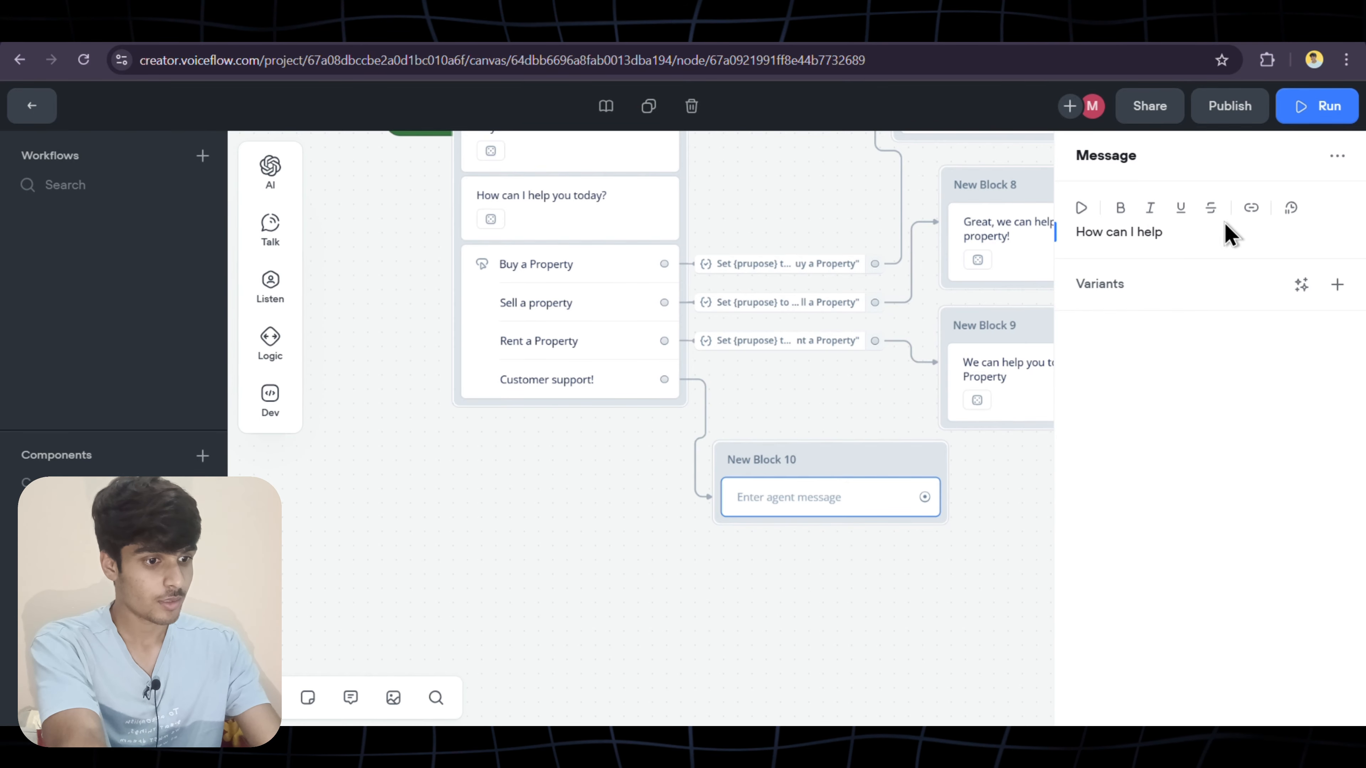
text(I help you?)
click(869, 541)
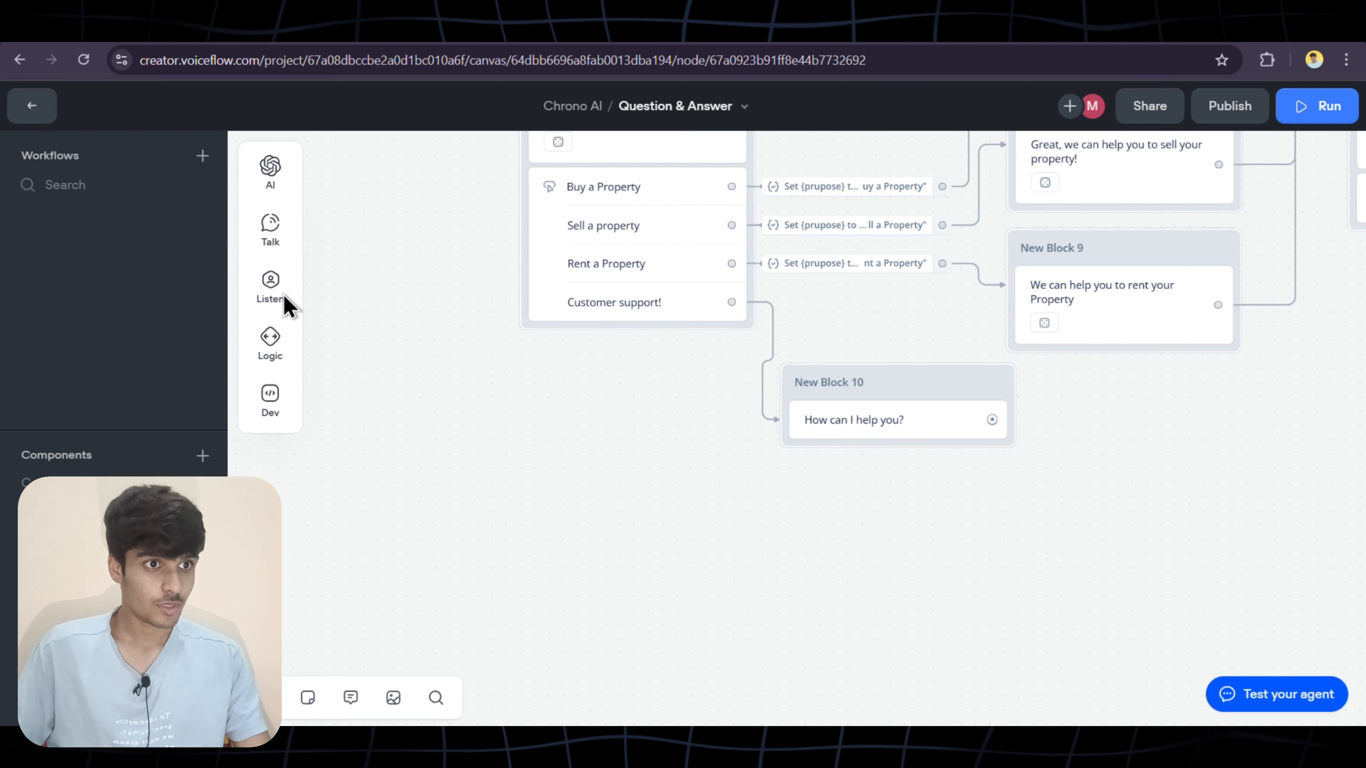
Add a Capture step to New Block 10 saving the entire reply to last_utterance, listening for other triggers
mouse_move(268, 308)
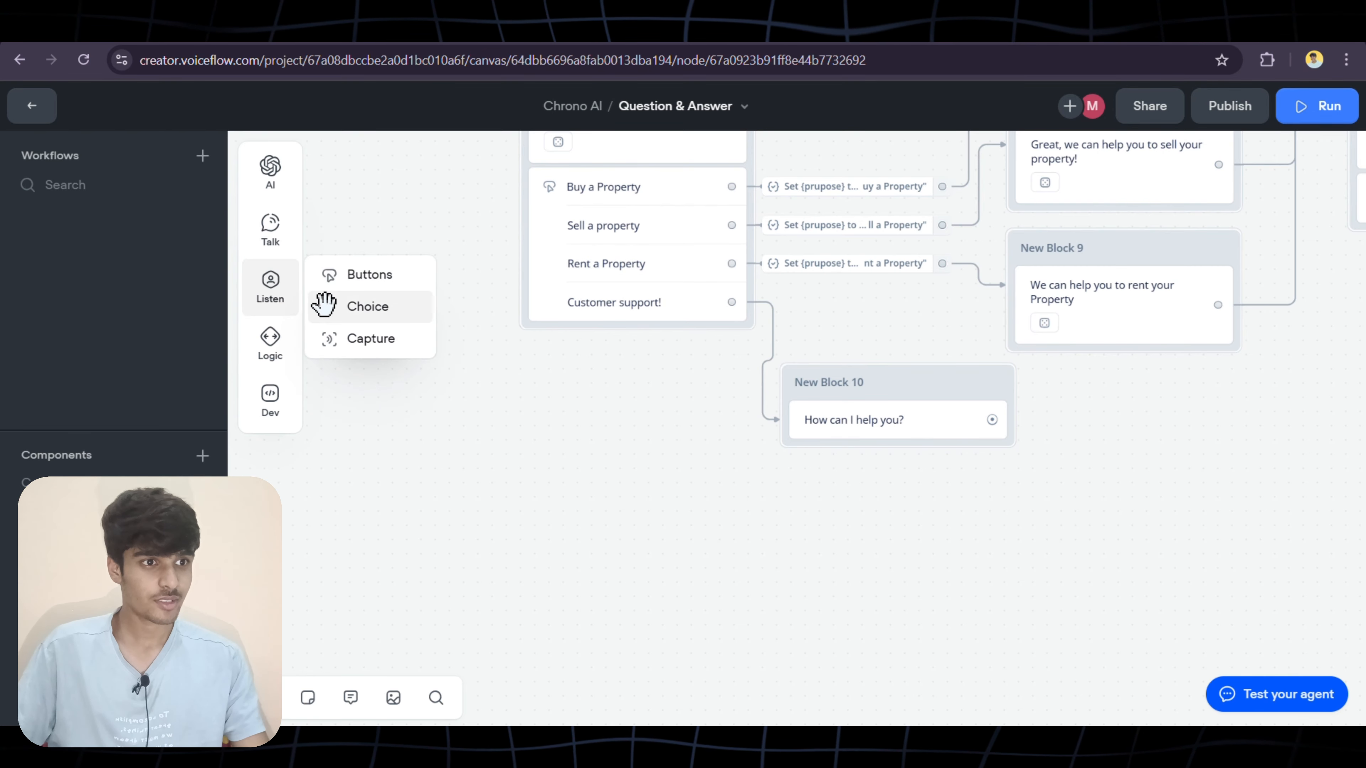
drag(348, 339, 872, 444)
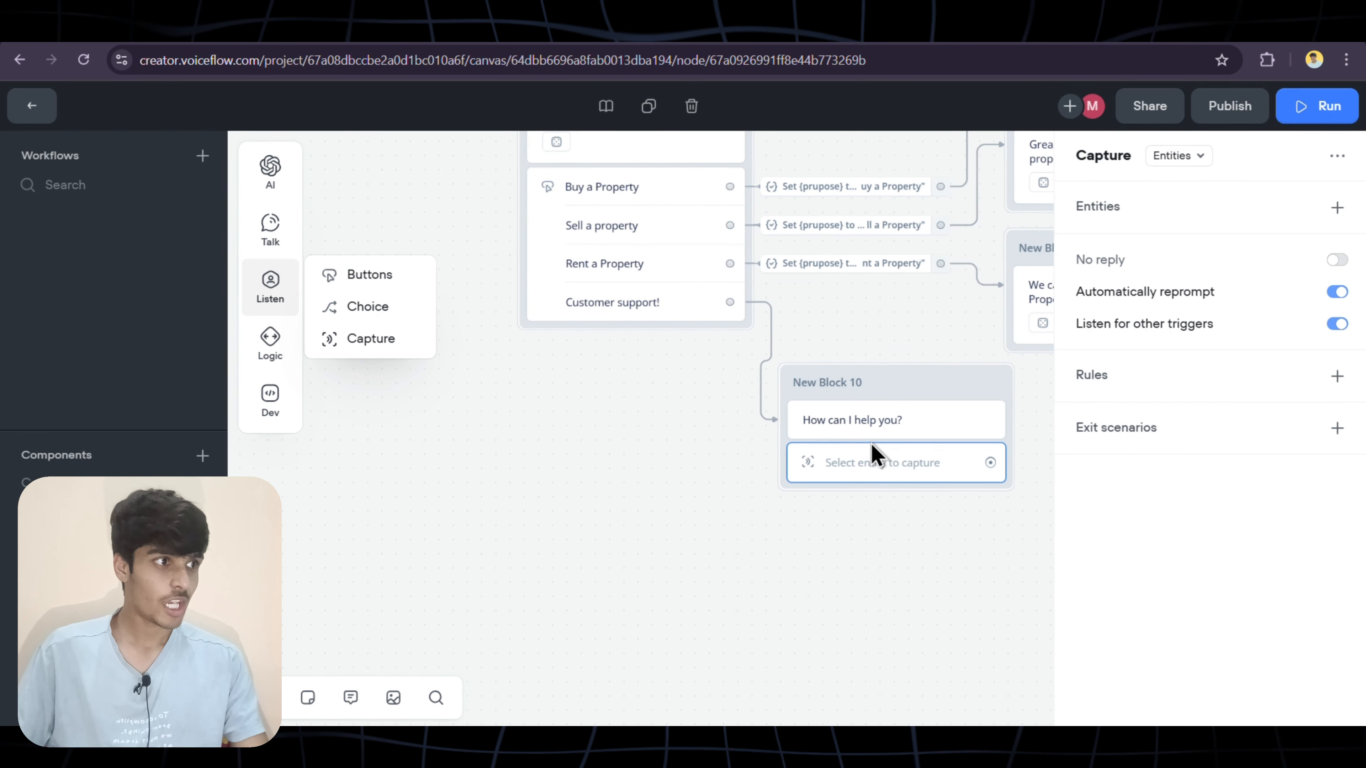
click(1195, 161)
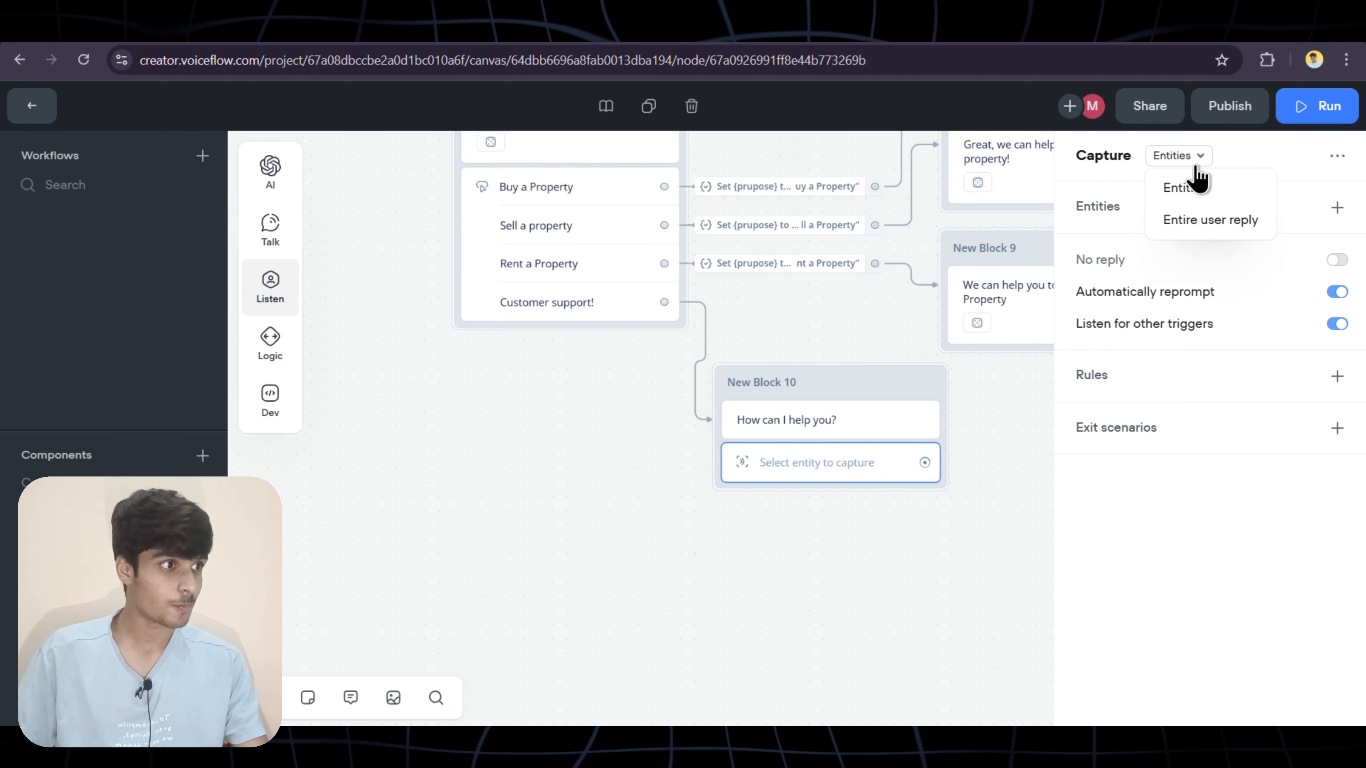
click(1189, 220)
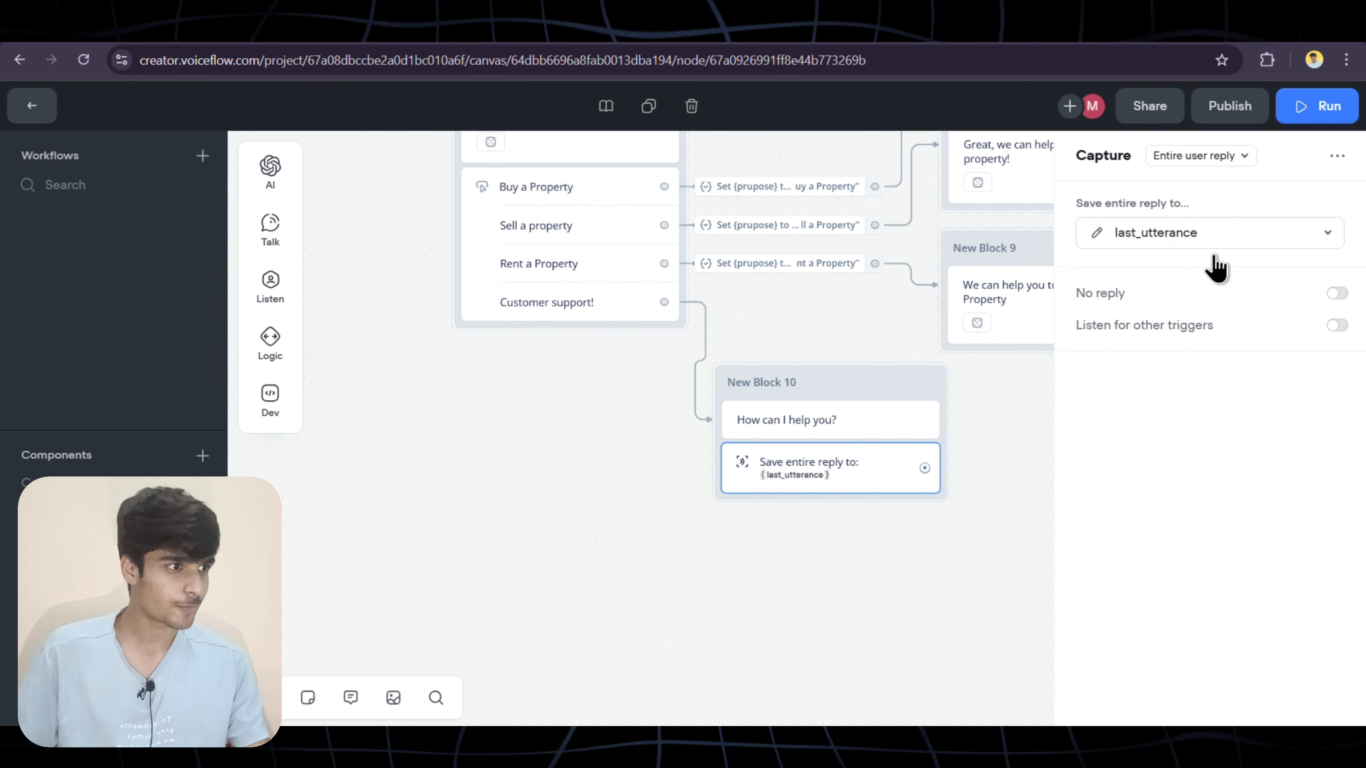
click(1256, 333)
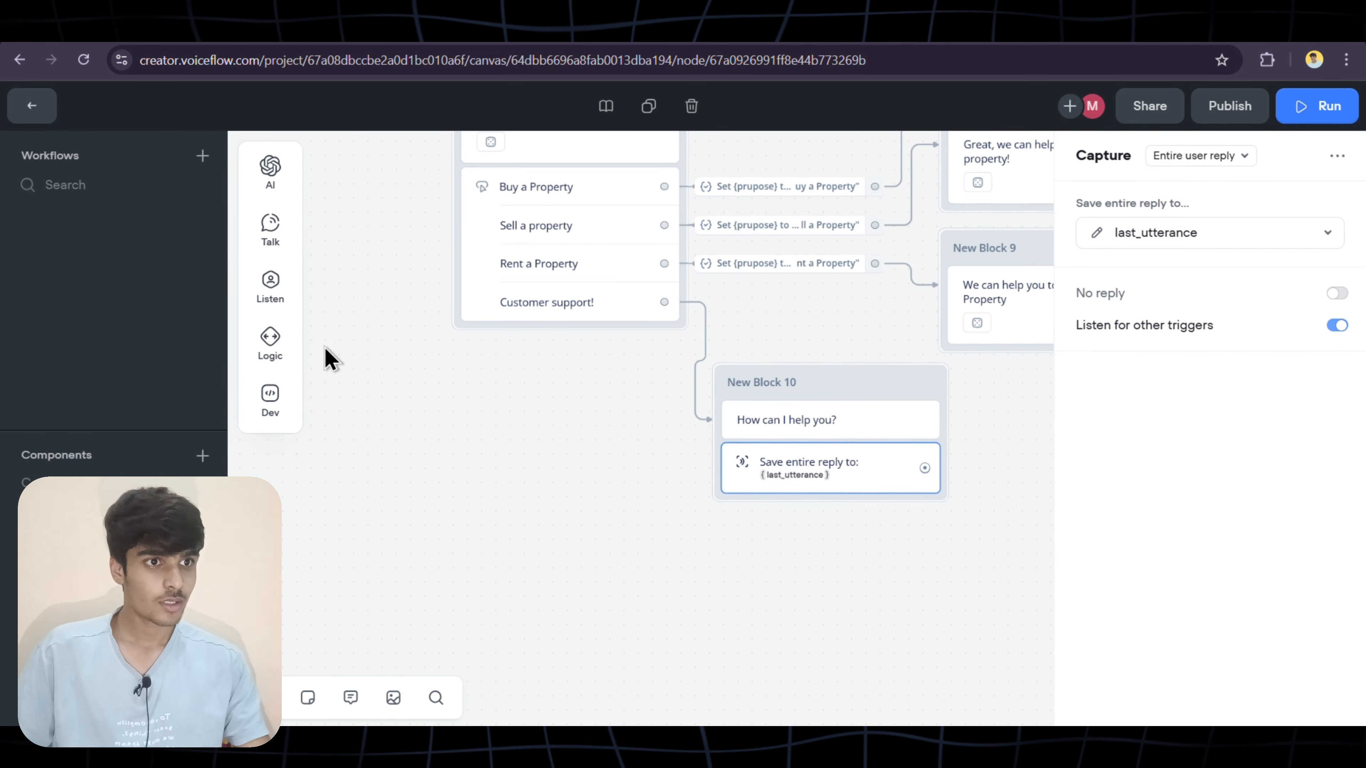
mouse_move(274, 182)
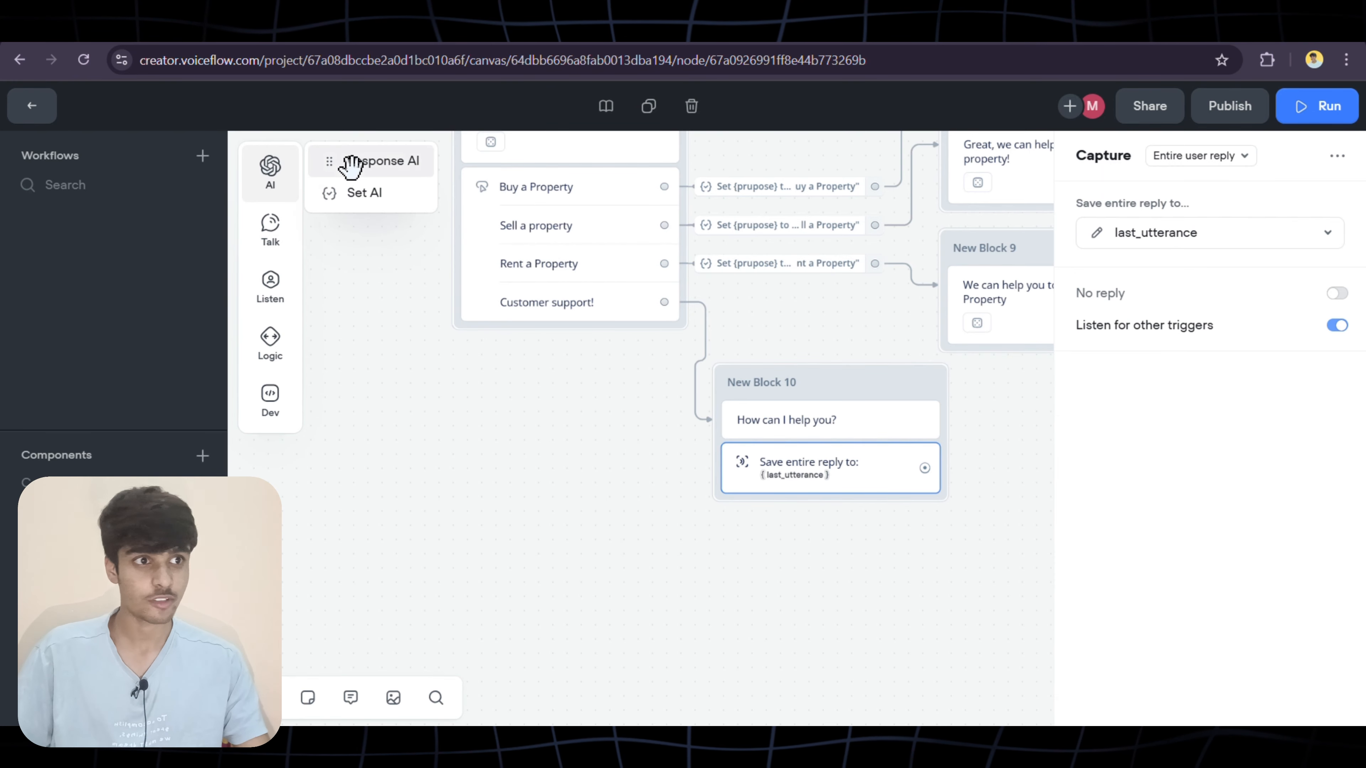
Add a Knowledge Base Response AI step with question 'This is the user question {last_utterance}' plus instructions
drag(352, 167, 817, 565)
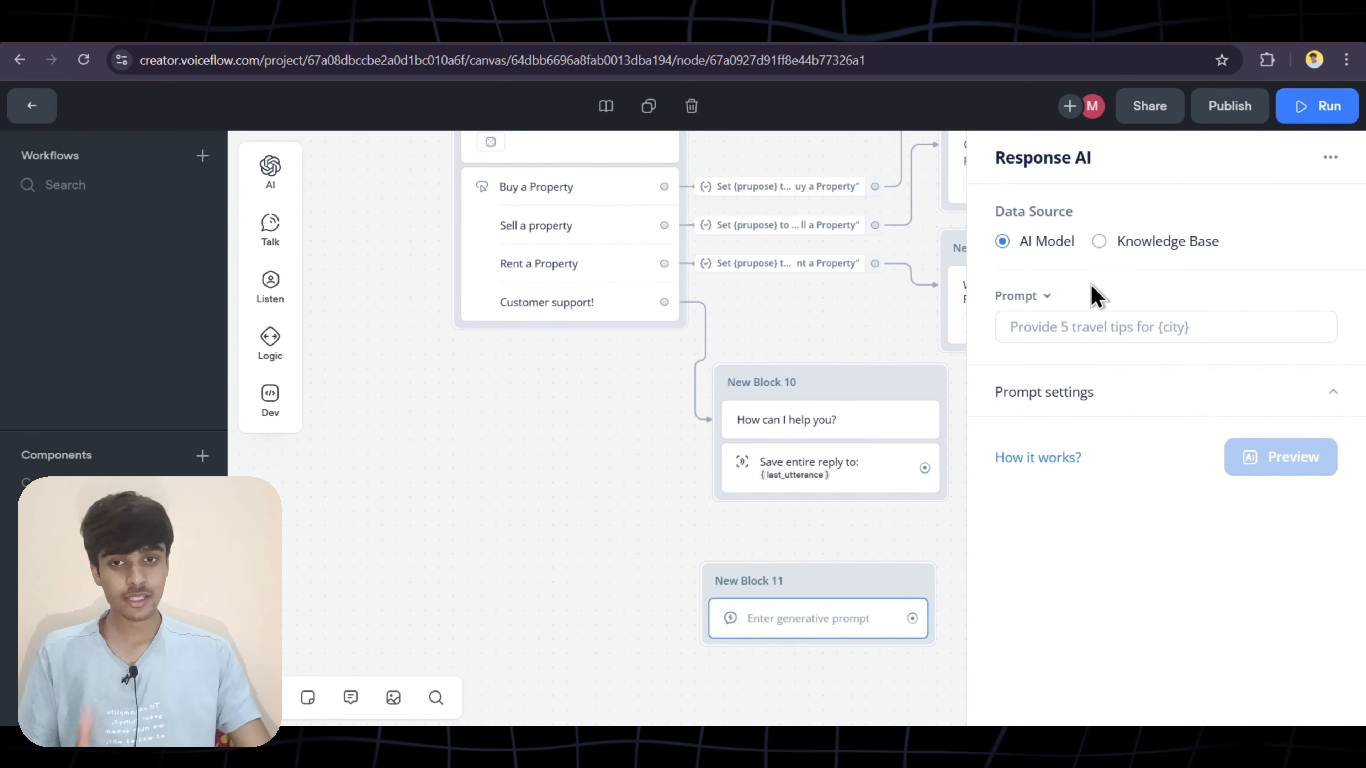
click(1099, 254)
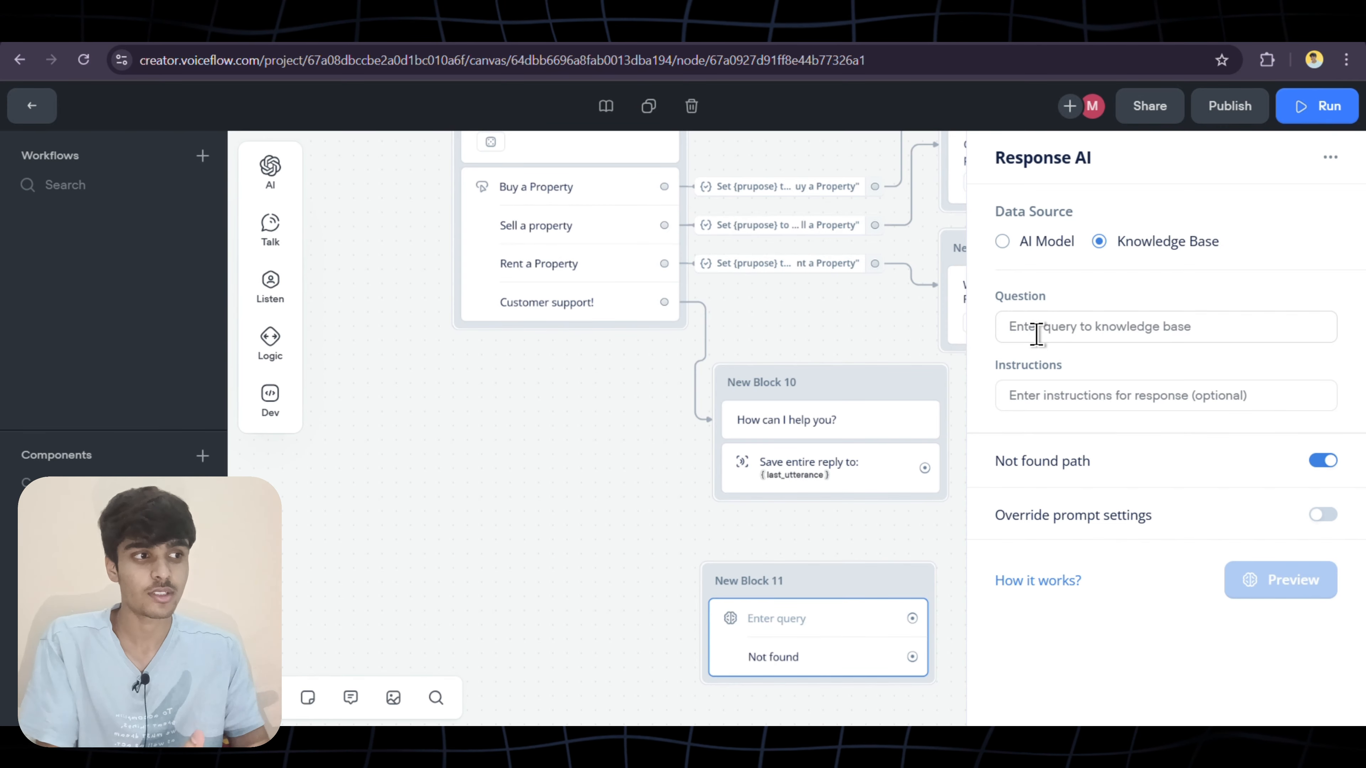
click(1067, 326)
text(Ths)
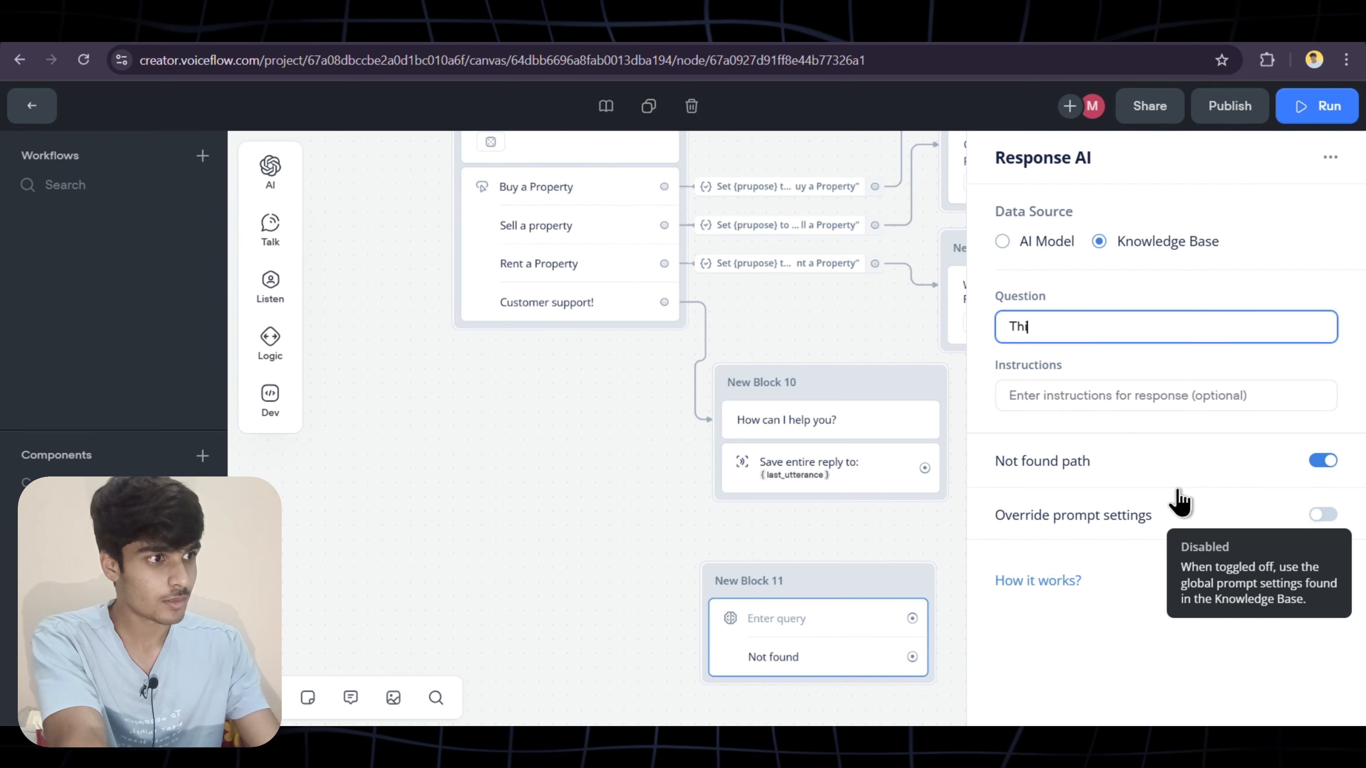
text(s is the user questi)
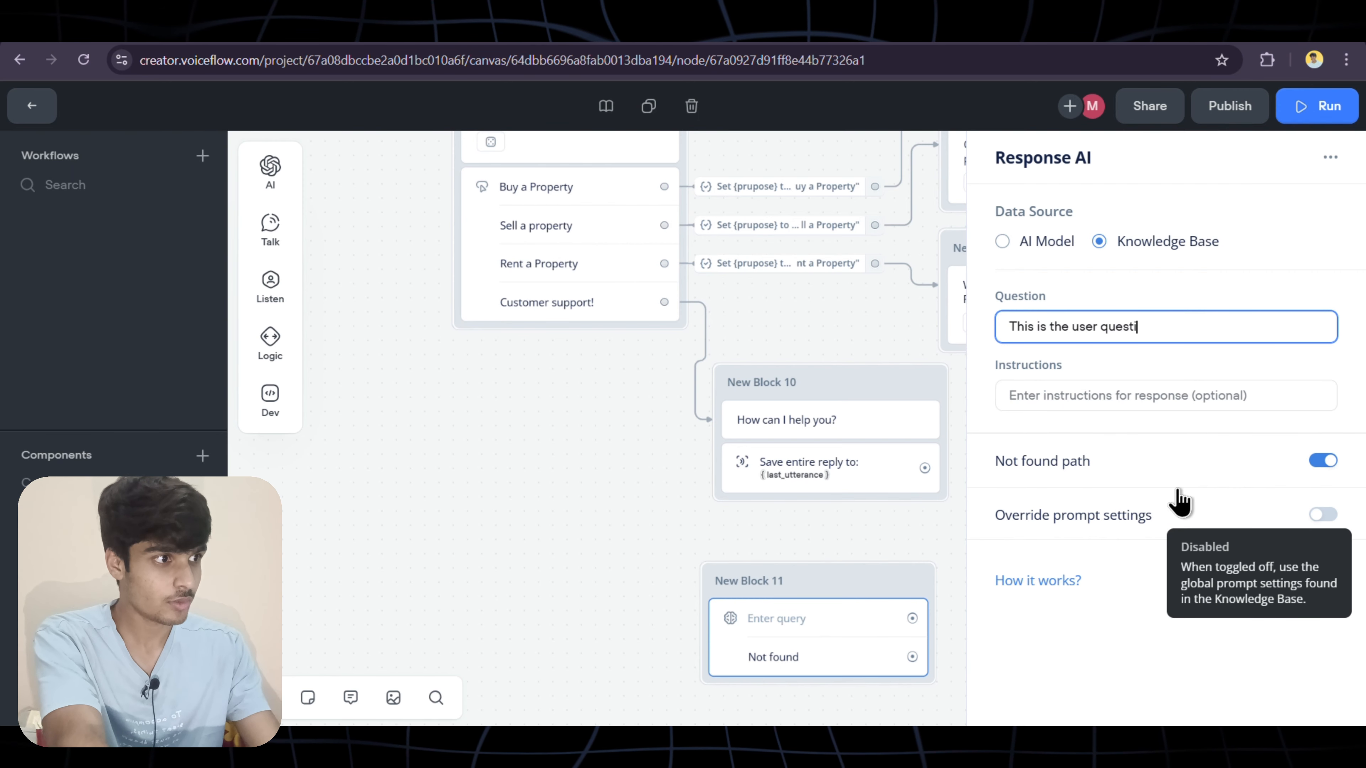
text(on {)
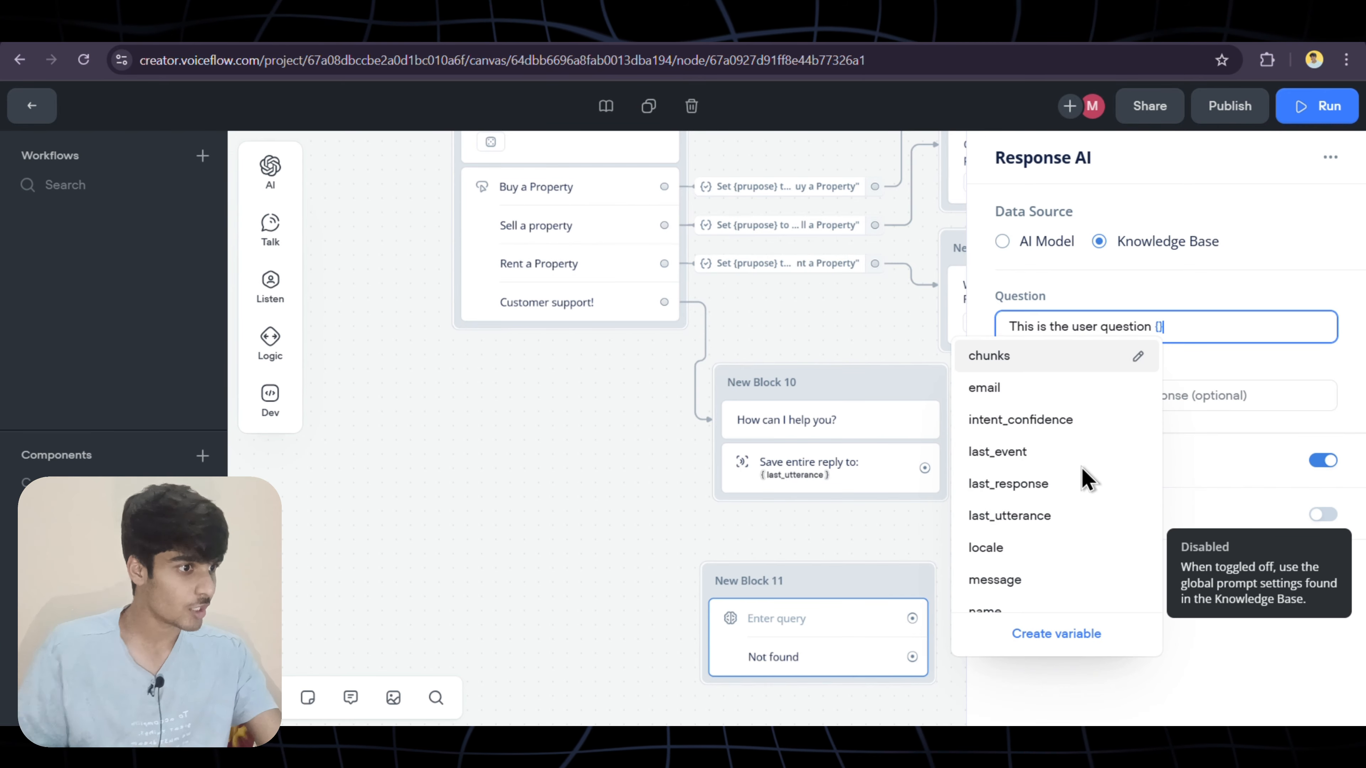
scroll(1046, 447, down, 3)
scroll(1035, 427, up, 3)
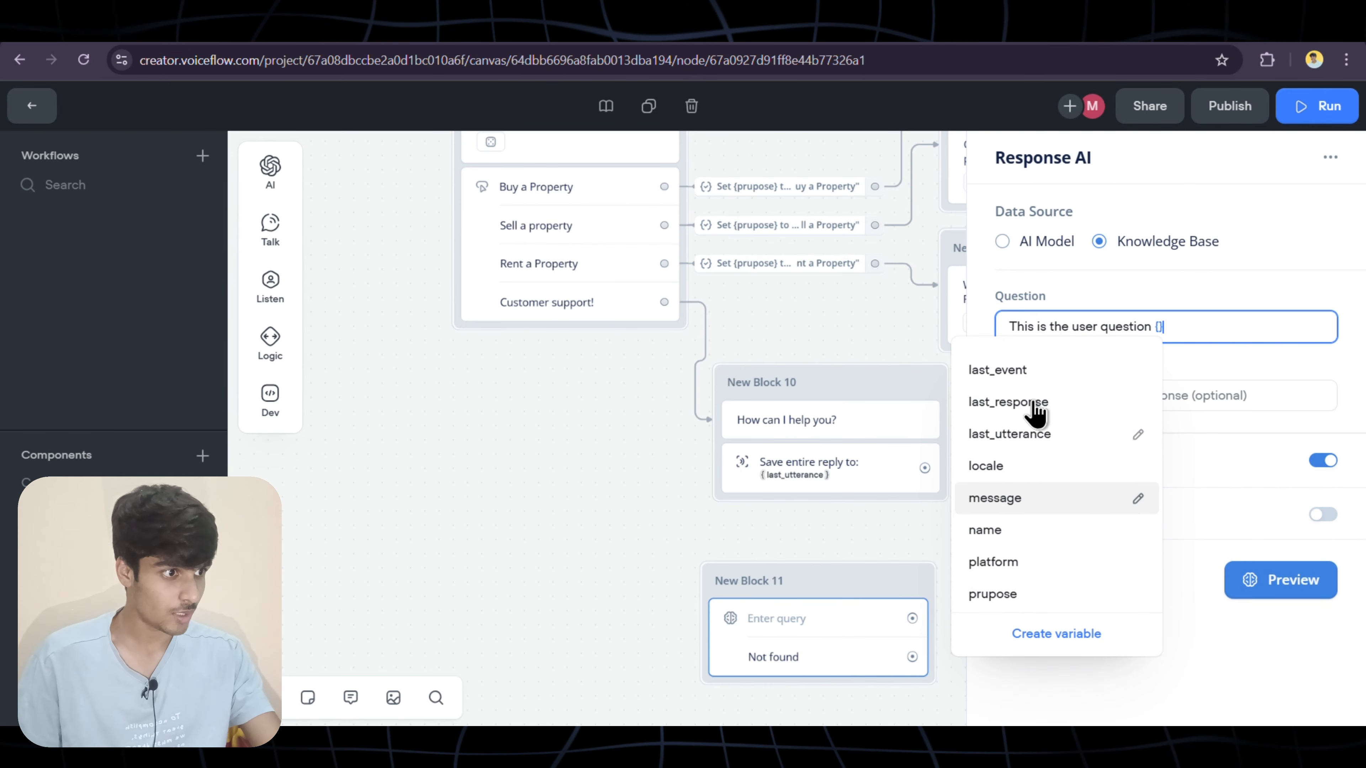
click(1039, 450)
click(1078, 394)
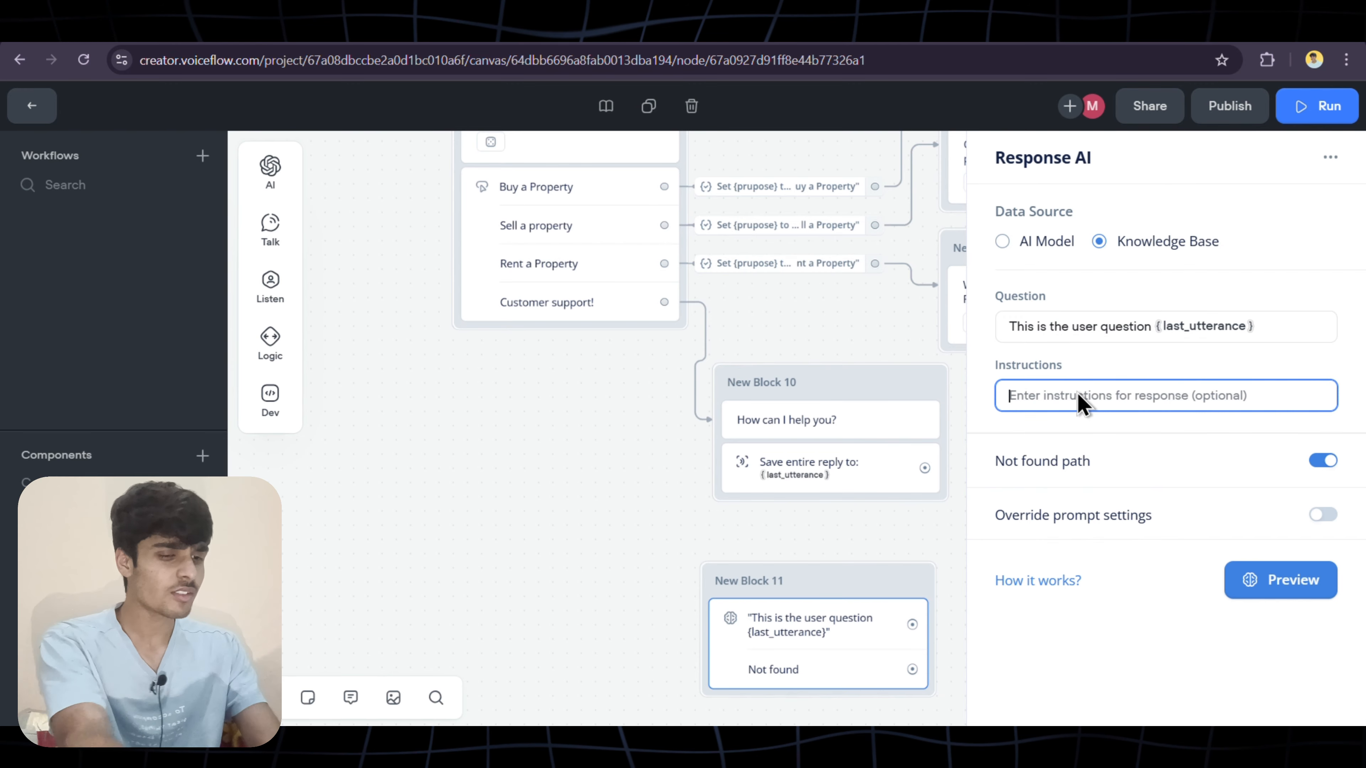
text(Answer the user question)
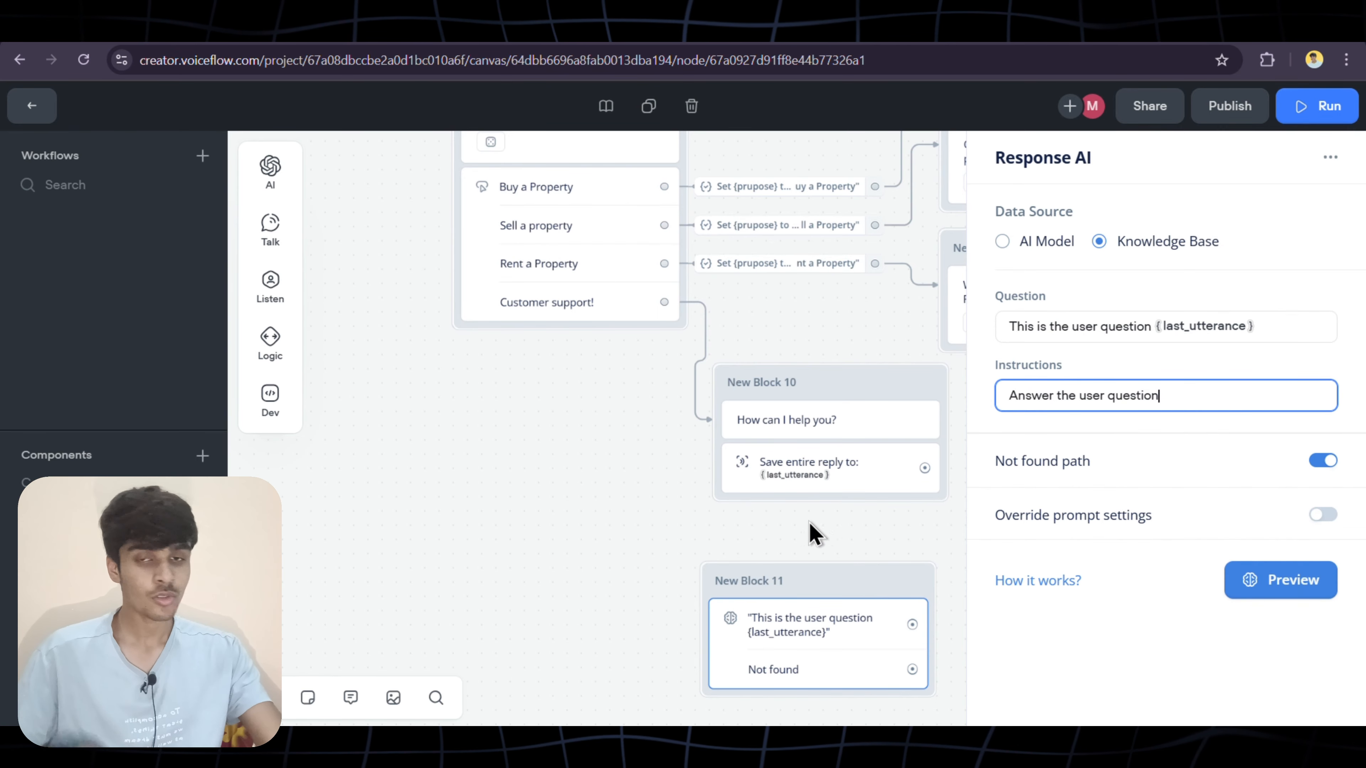
click(768, 539)
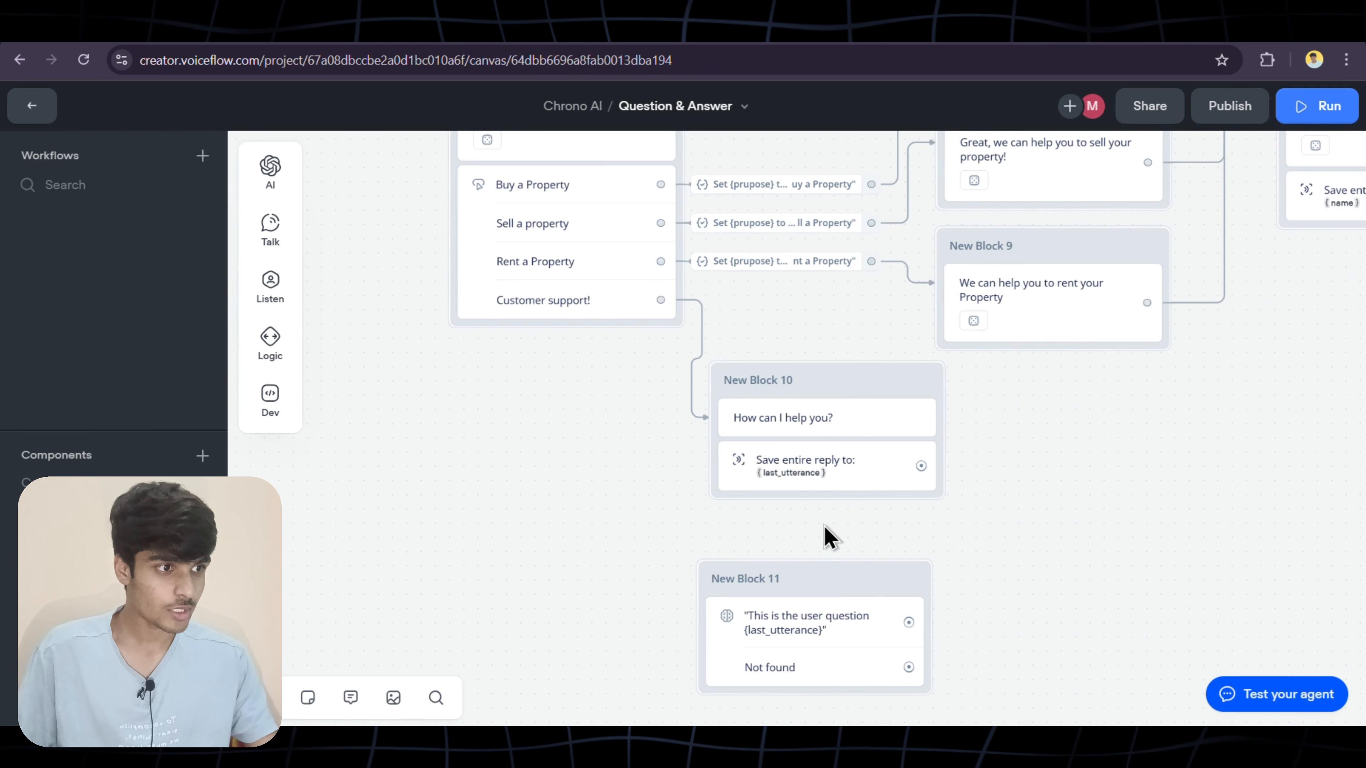
Pan the canvas over to the lead-capture thank-you block, New Block 7
scroll(933, 508, right, 2)
scroll(932, 509, down, 1)
scroll(787, 386, right, 1)
scroll(787, 386, down, 1)
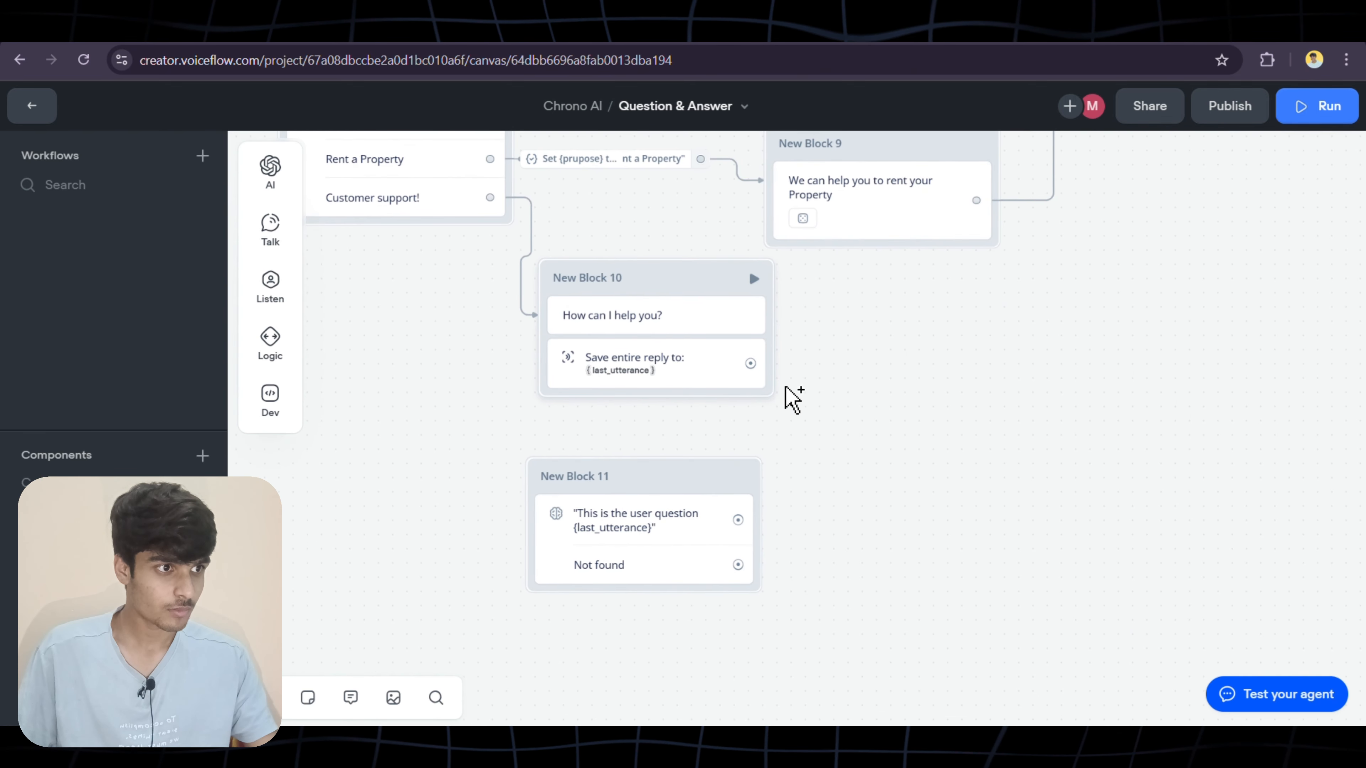
drag(753, 366, 771, 308)
scroll(865, 481, down, 10)
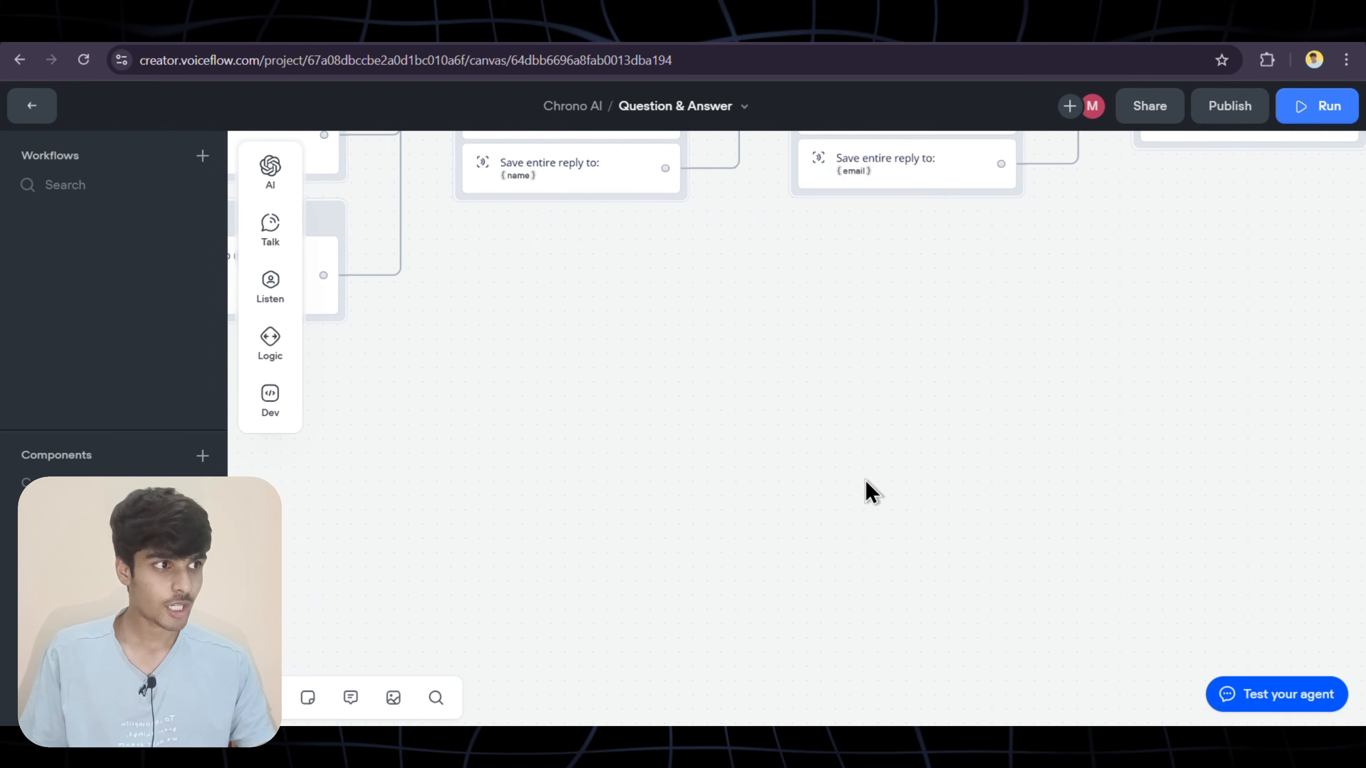
scroll(865, 480, up, 5)
scroll(866, 481, right, 15)
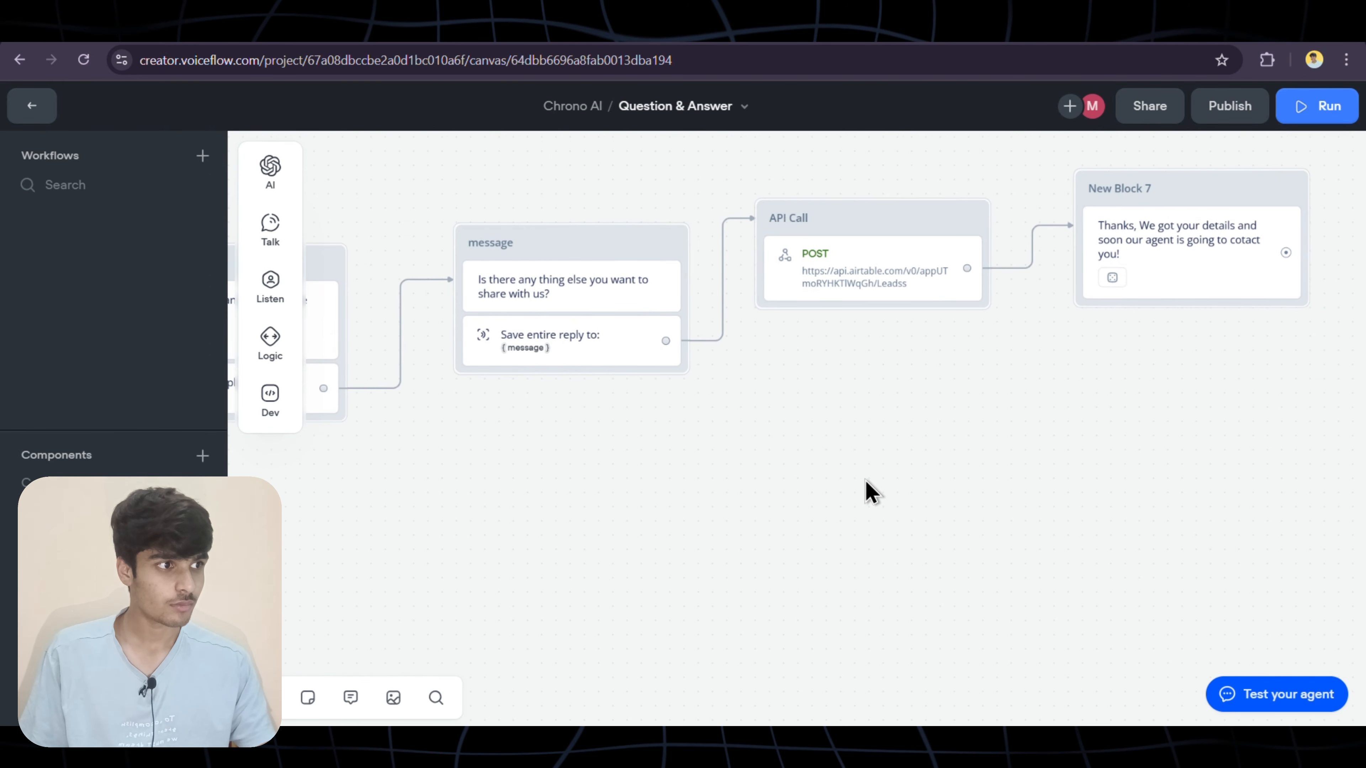
scroll(865, 480, up, 2)
scroll(866, 481, right, 2)
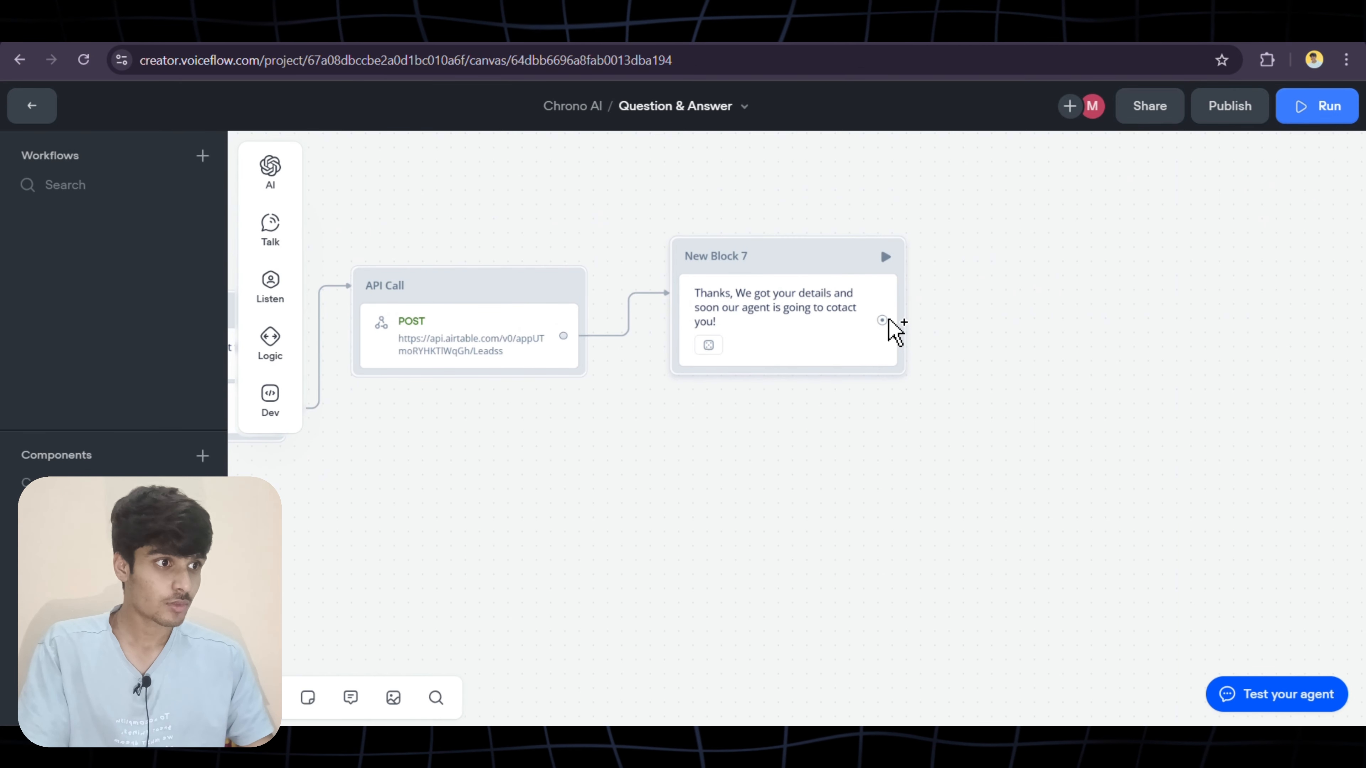
Add New Block 12 after New Block 7 with the text 'Is there anything else I can help you wirth'
drag(890, 405, 865, 435)
mouse_move(915, 464)
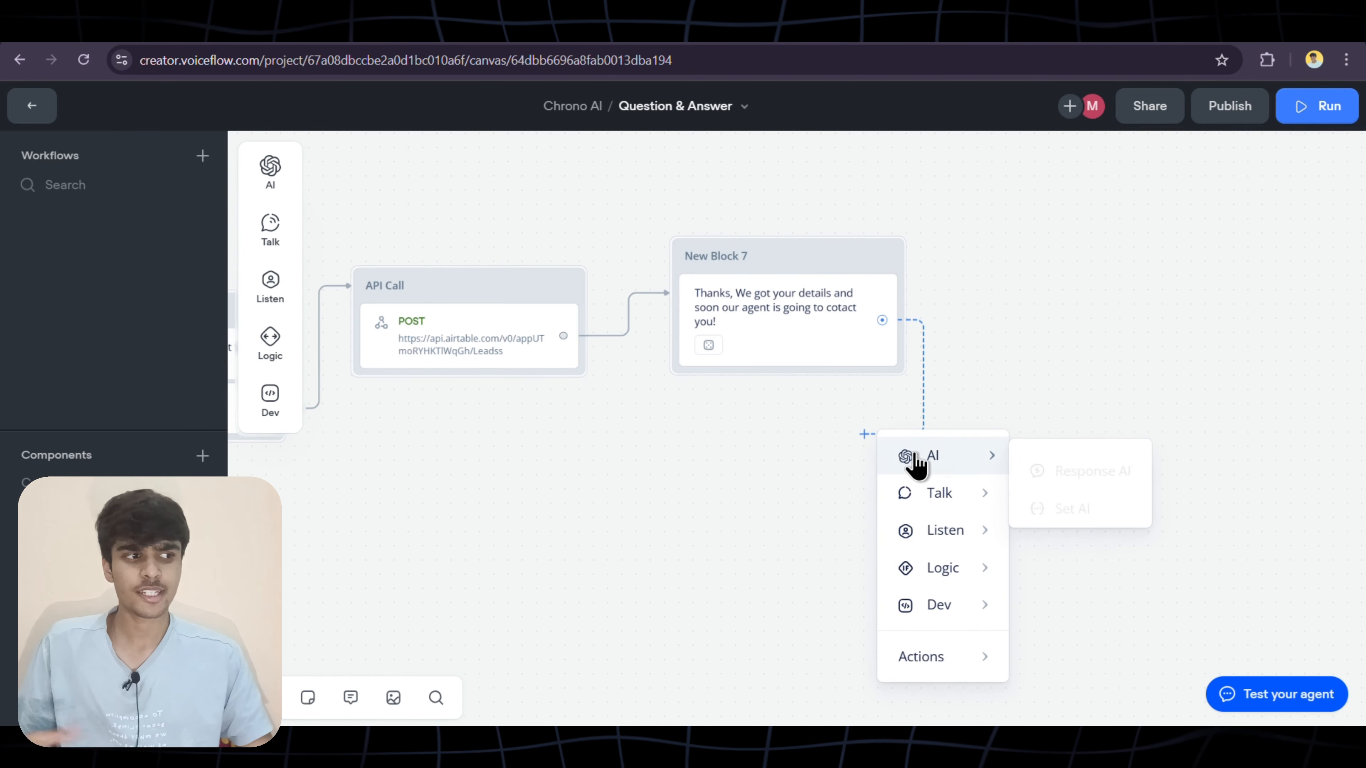
mouse_move(923, 497)
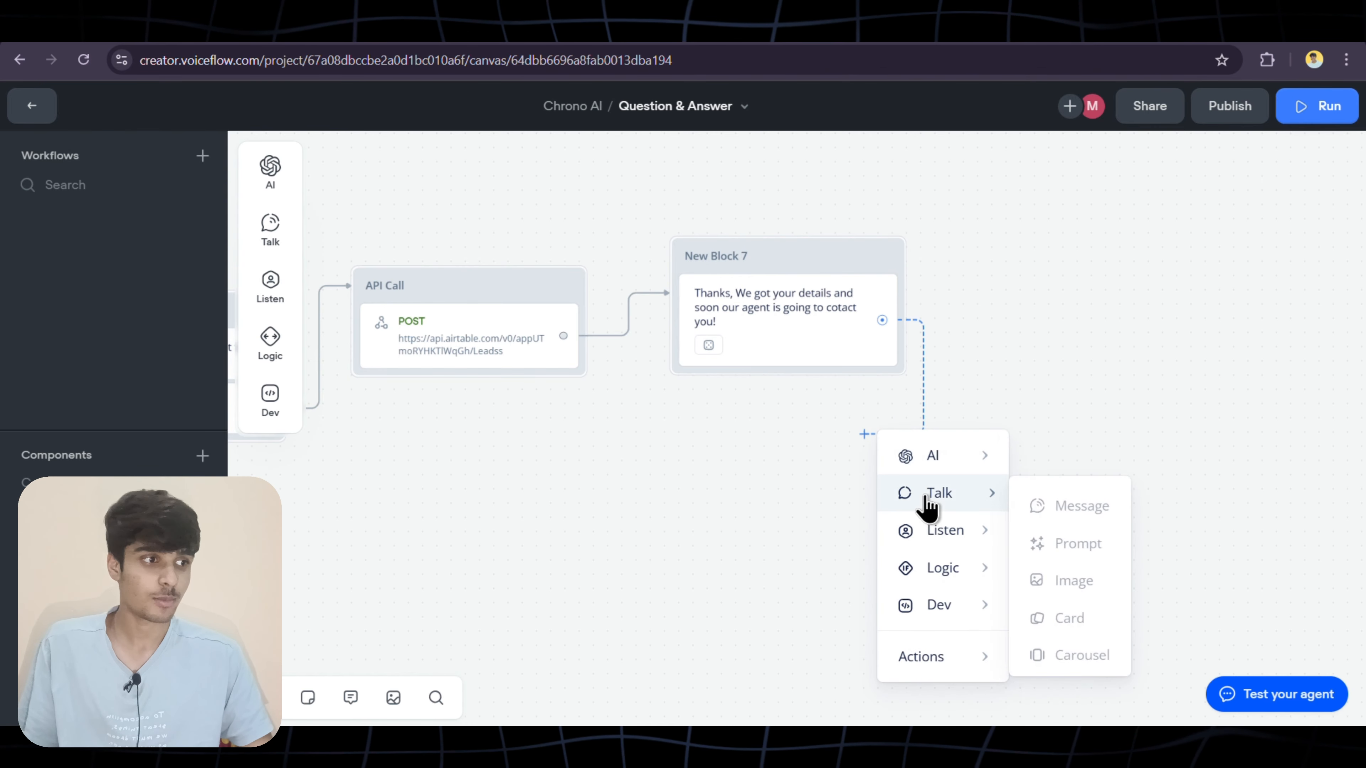
click(1049, 511)
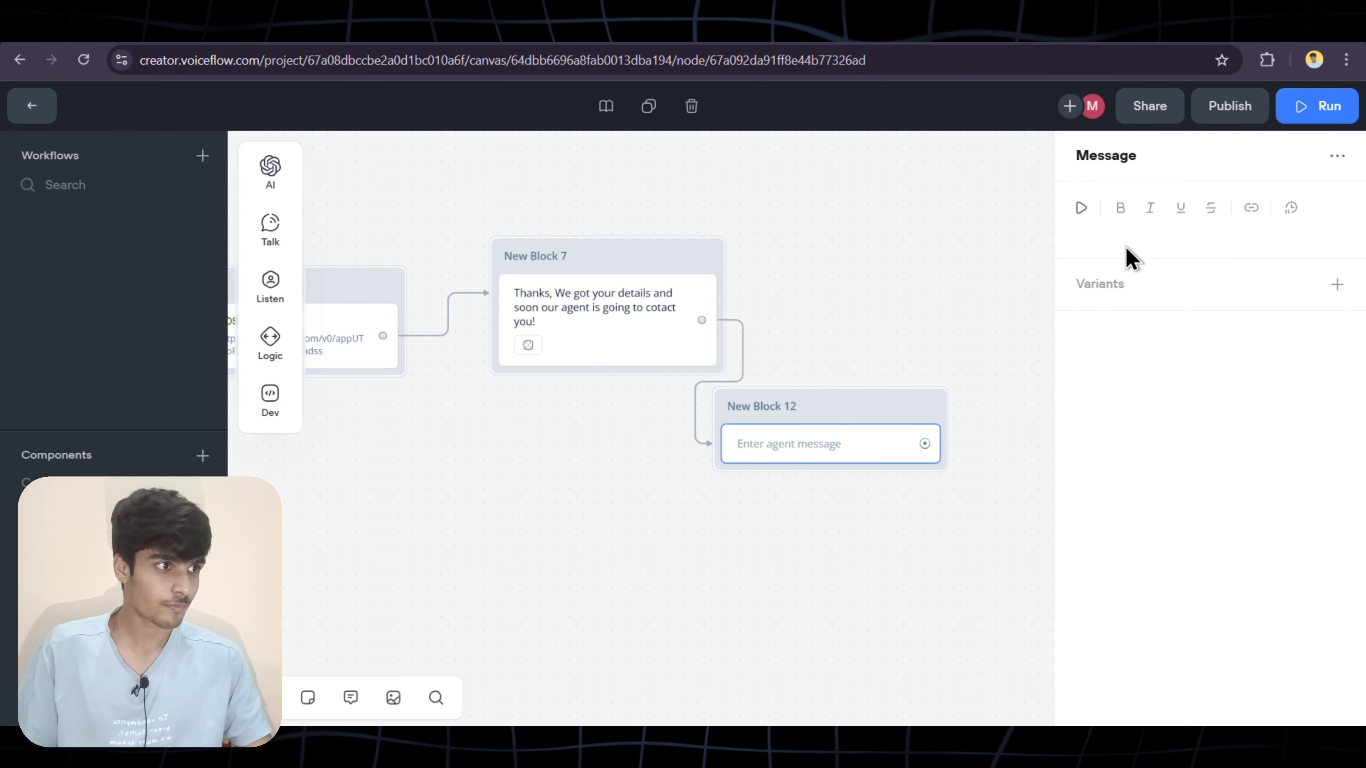
click(1129, 232)
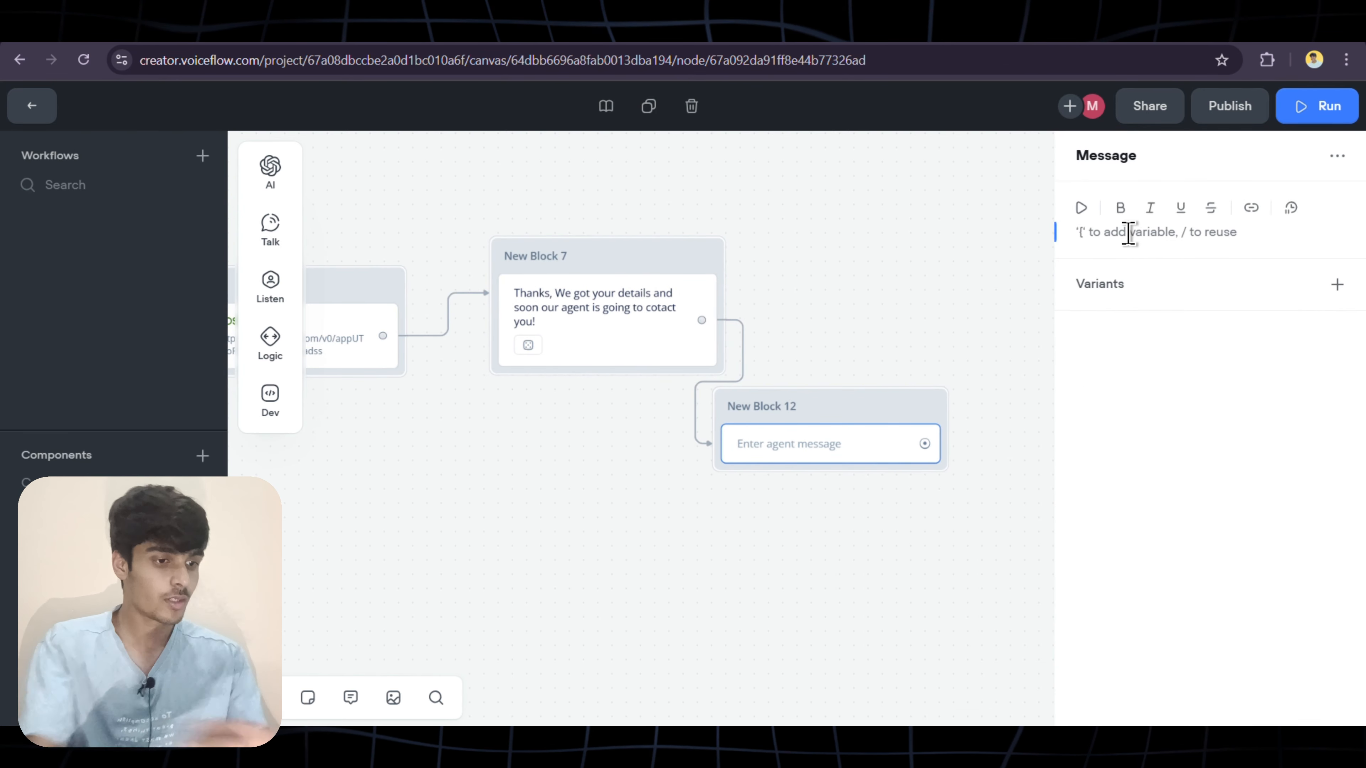
text(Is there)
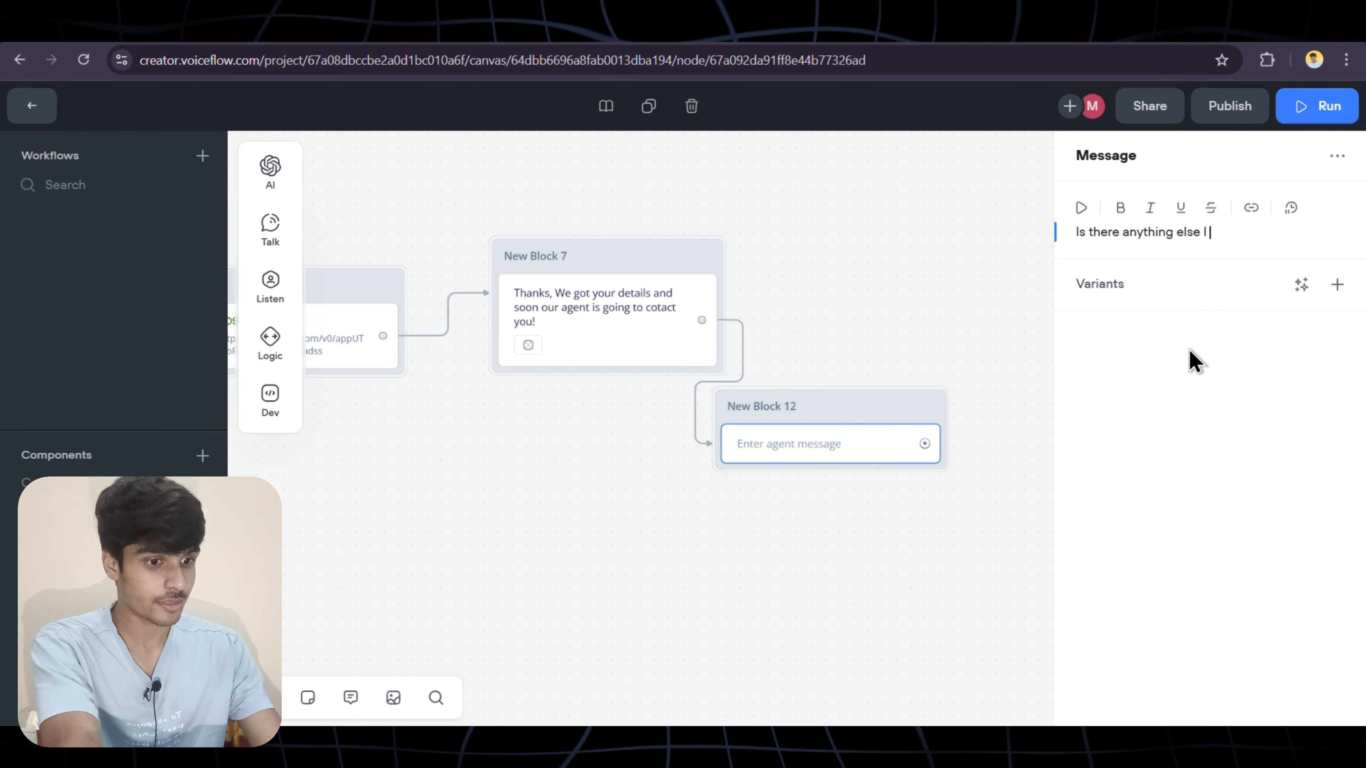
text( anything else I can help)
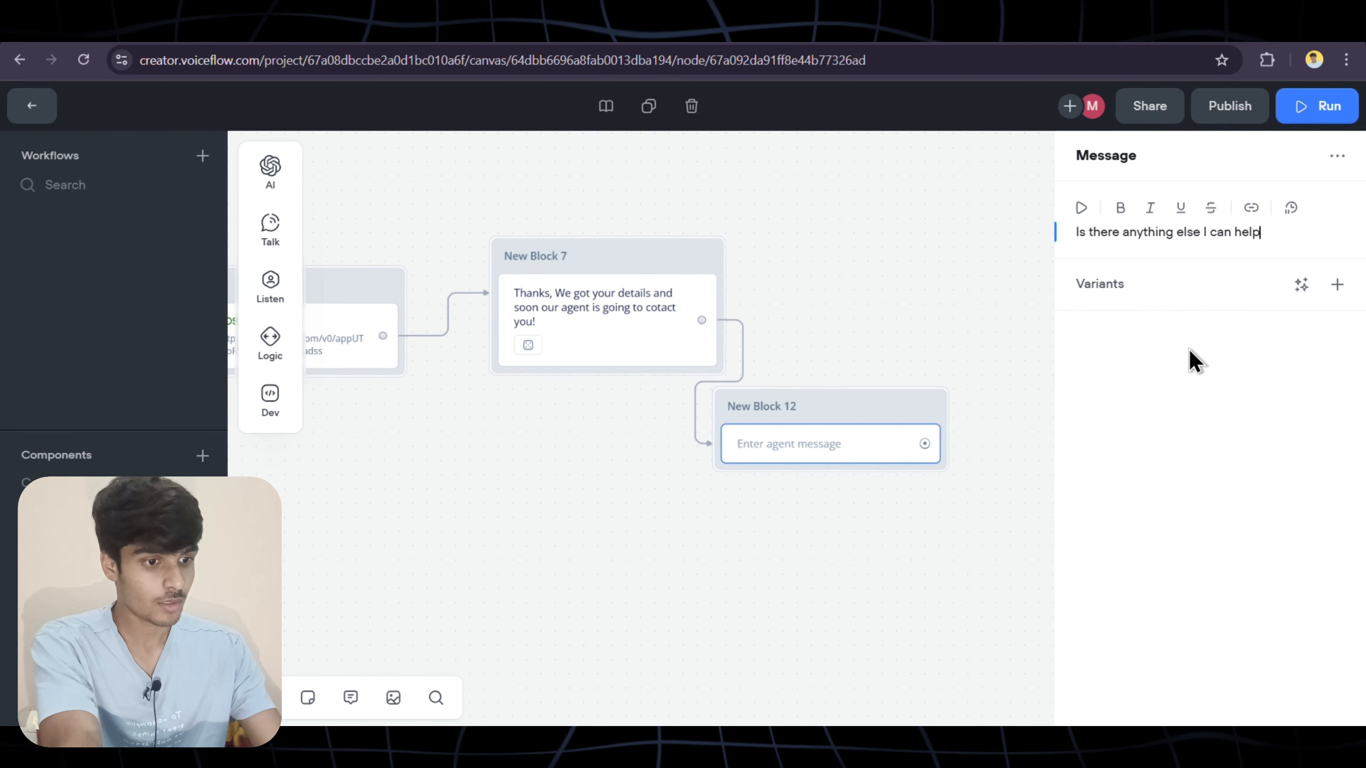